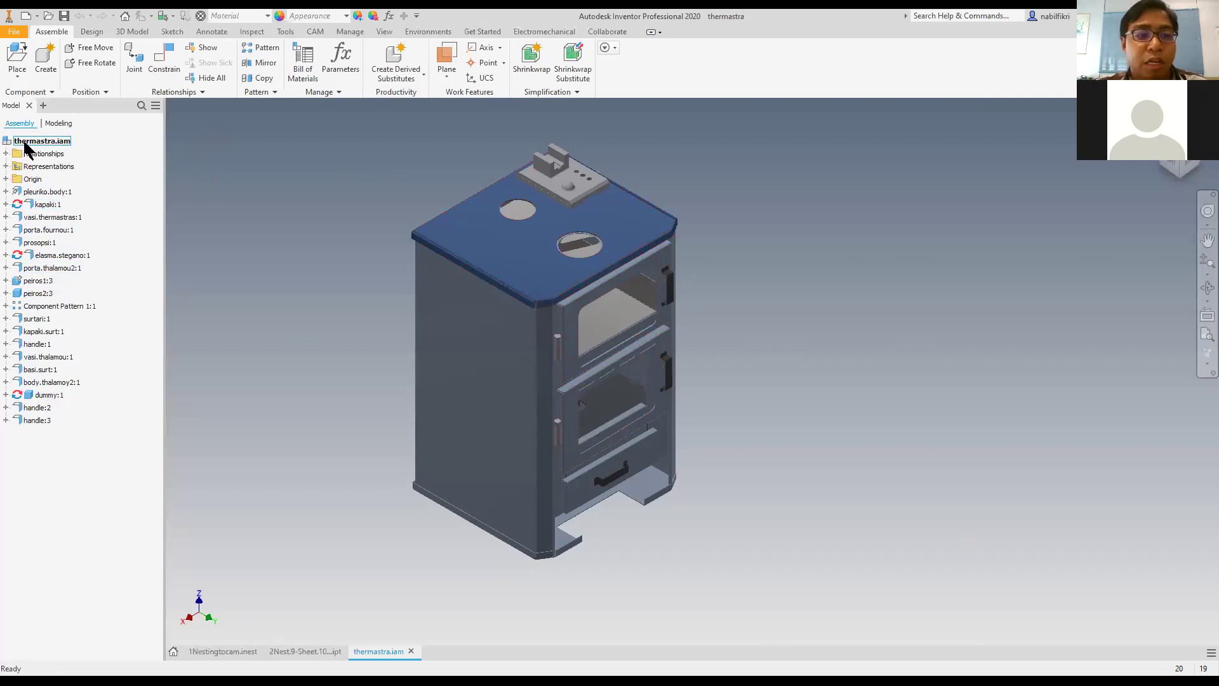
Open the peiros1 part from the assembly, check its Exclude from Nesting option, and close the part.
{"action": "left_click", "coordinate": [33, 283]}
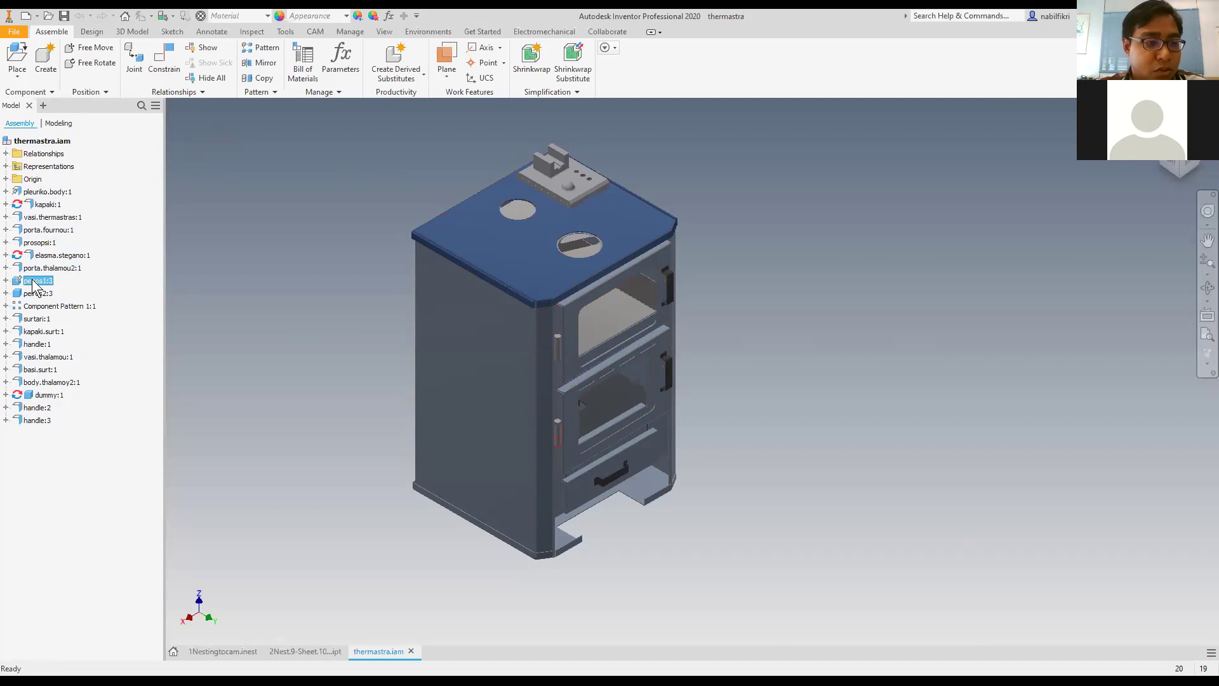
{"action": "right_click", "coordinate": [32, 284]}
{"action": "left_click", "coordinate": [236, 249]}
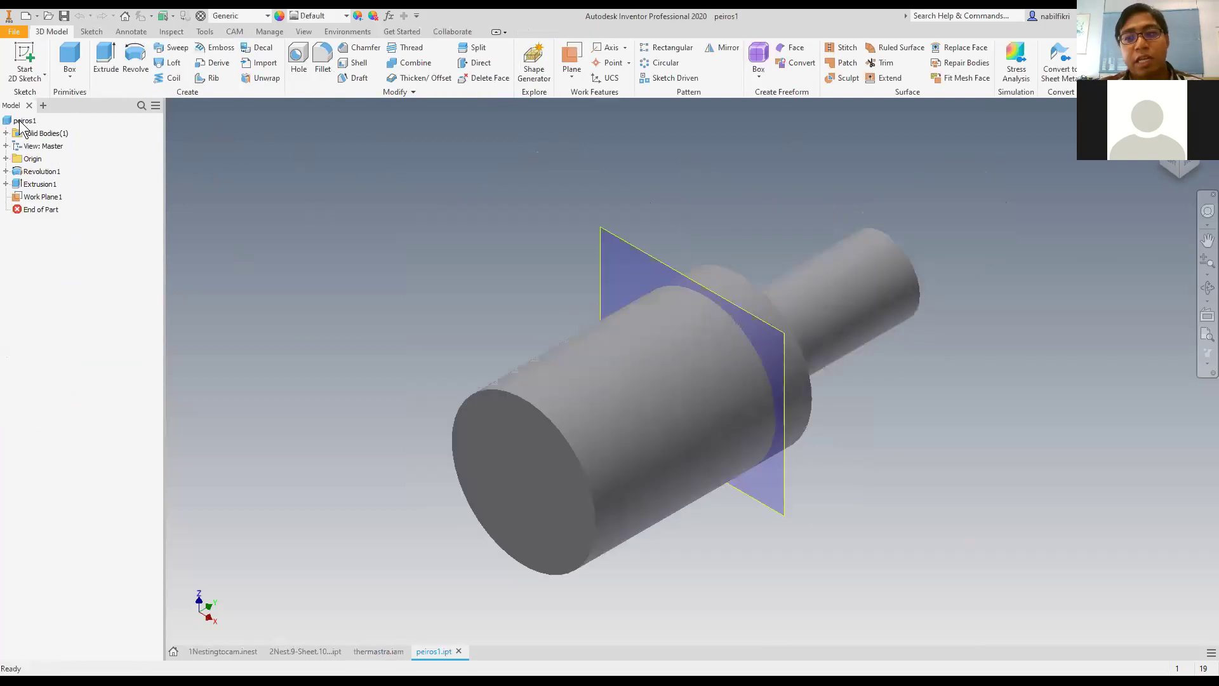
{"action": "right_click", "coordinate": [23, 122]}
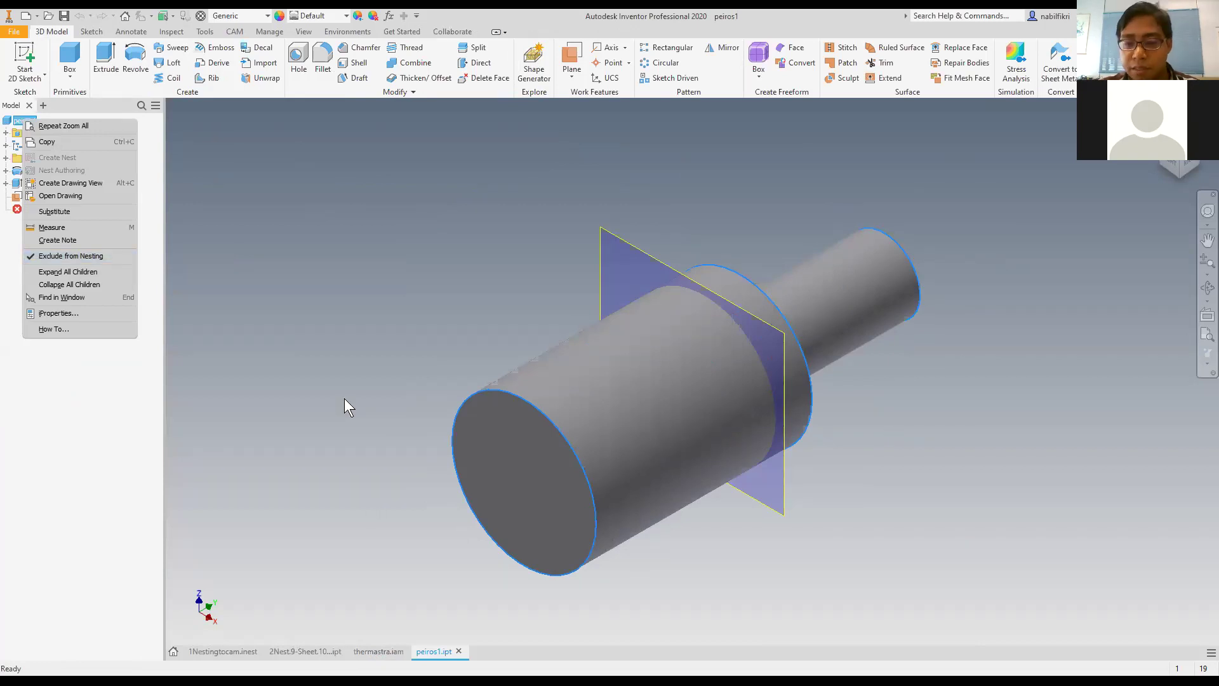
{"action": "key", "text": "Escape"}
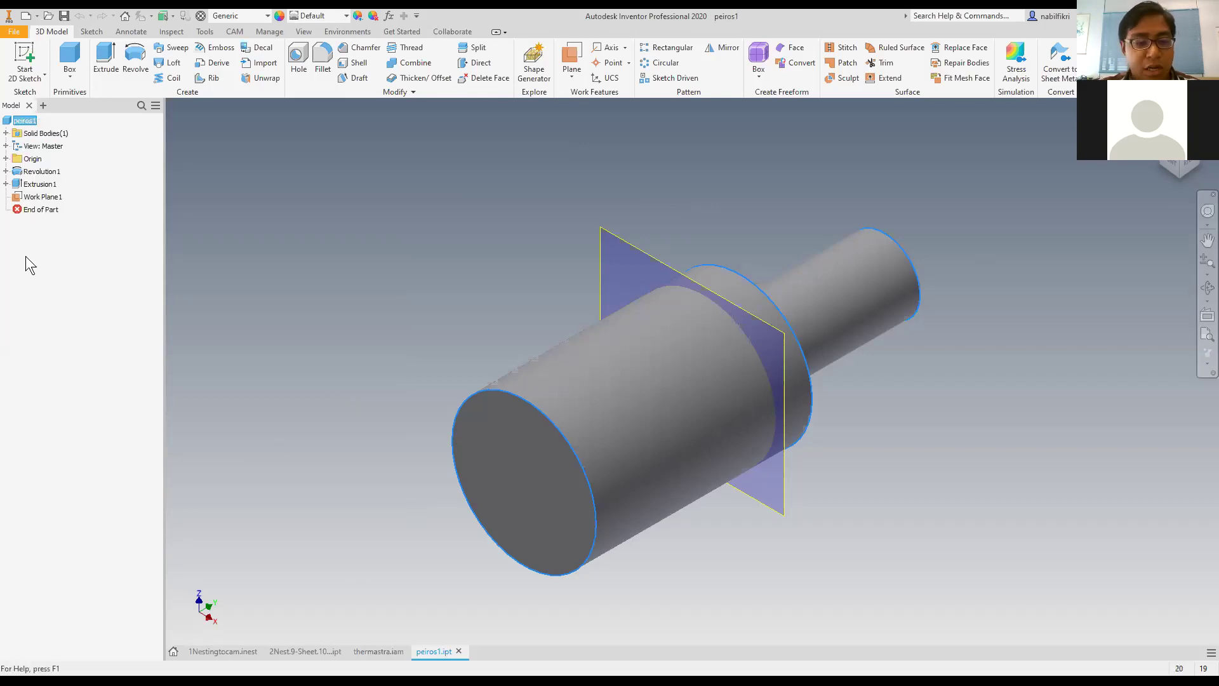
{"action": "key", "text": "ctrl+F4"}
Expand the pleuriko.body component in the thermastra assembly to examine its folded model and flat pattern.
{"action": "left_click", "coordinate": [63, 192]}
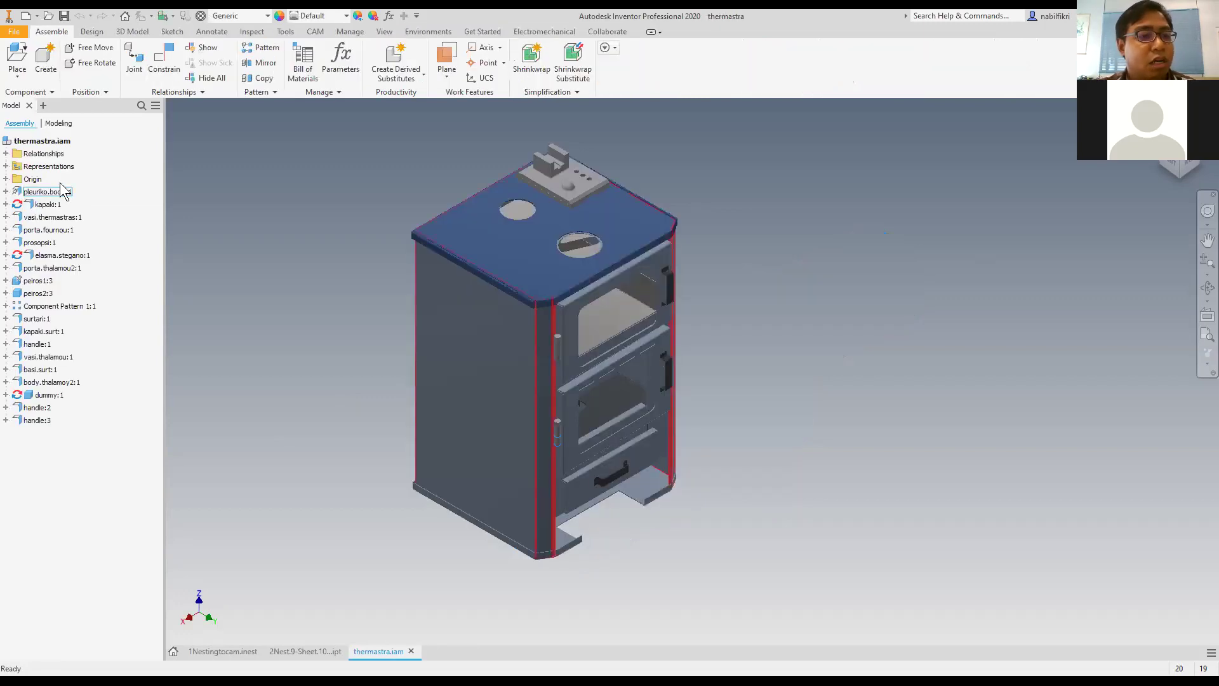
{"action": "key", "text": "Escape"}
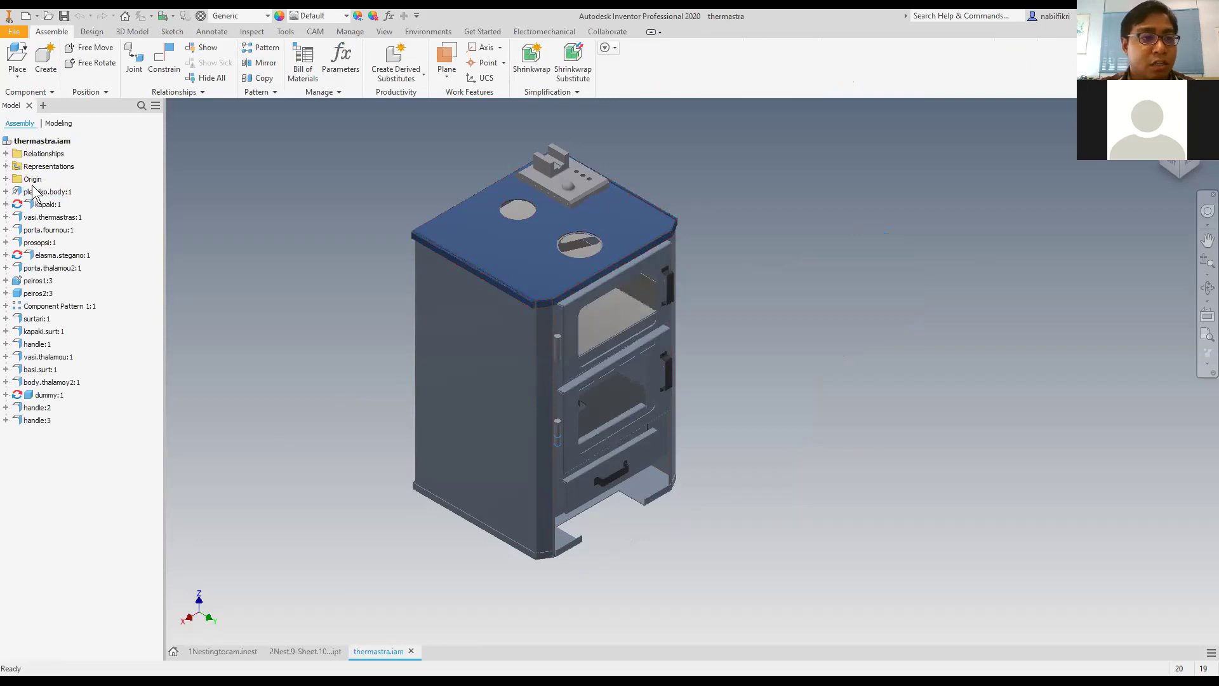
{"action": "left_click", "coordinate": [53, 192]}
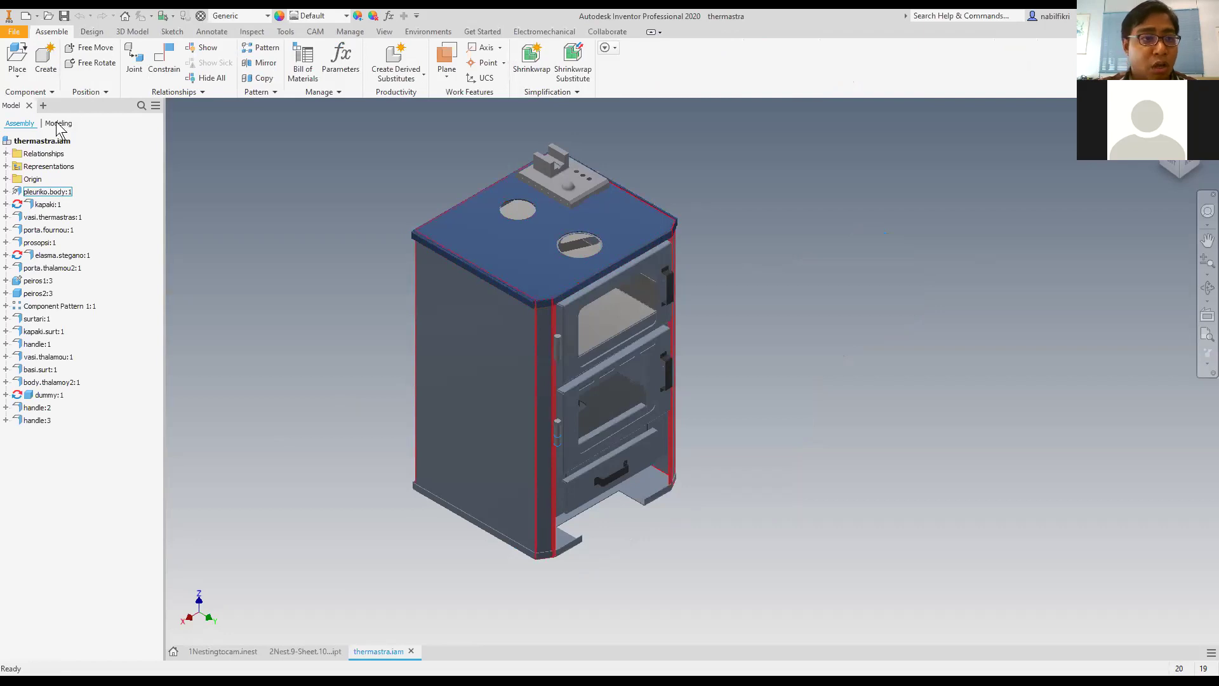
{"action": "left_click", "coordinate": [6, 192]}
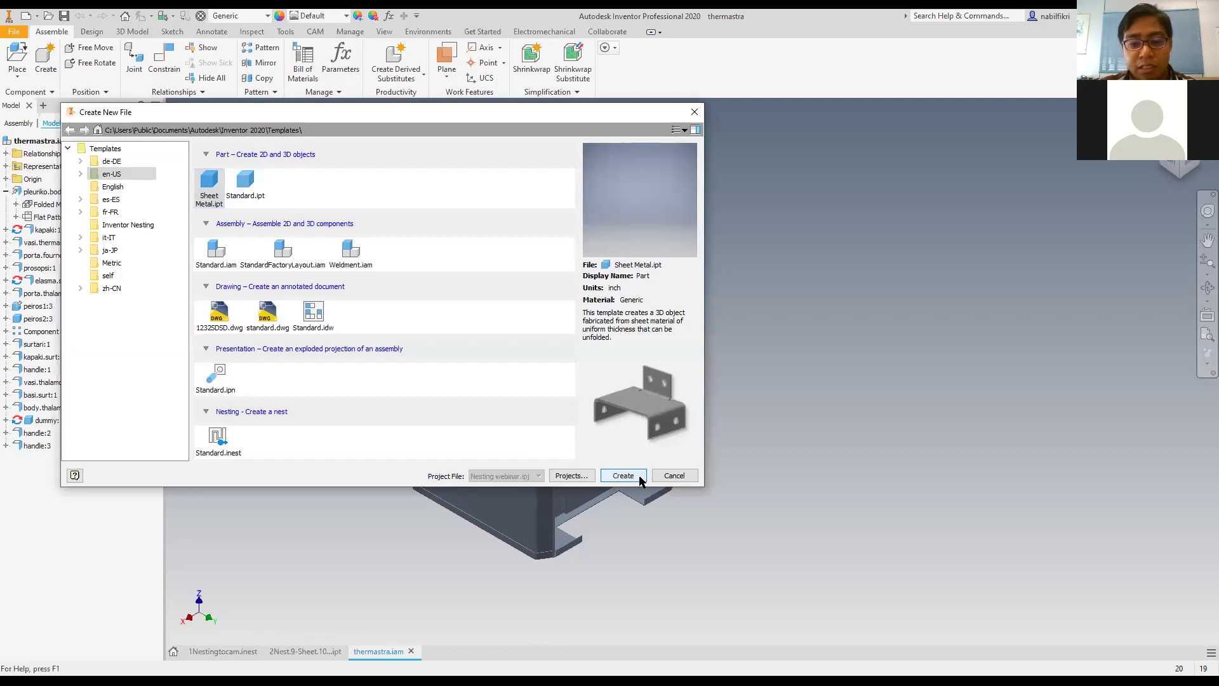
Create a new part from the en-US Sheet Metal.ipt template.
{"action": "key", "text": "Return"}
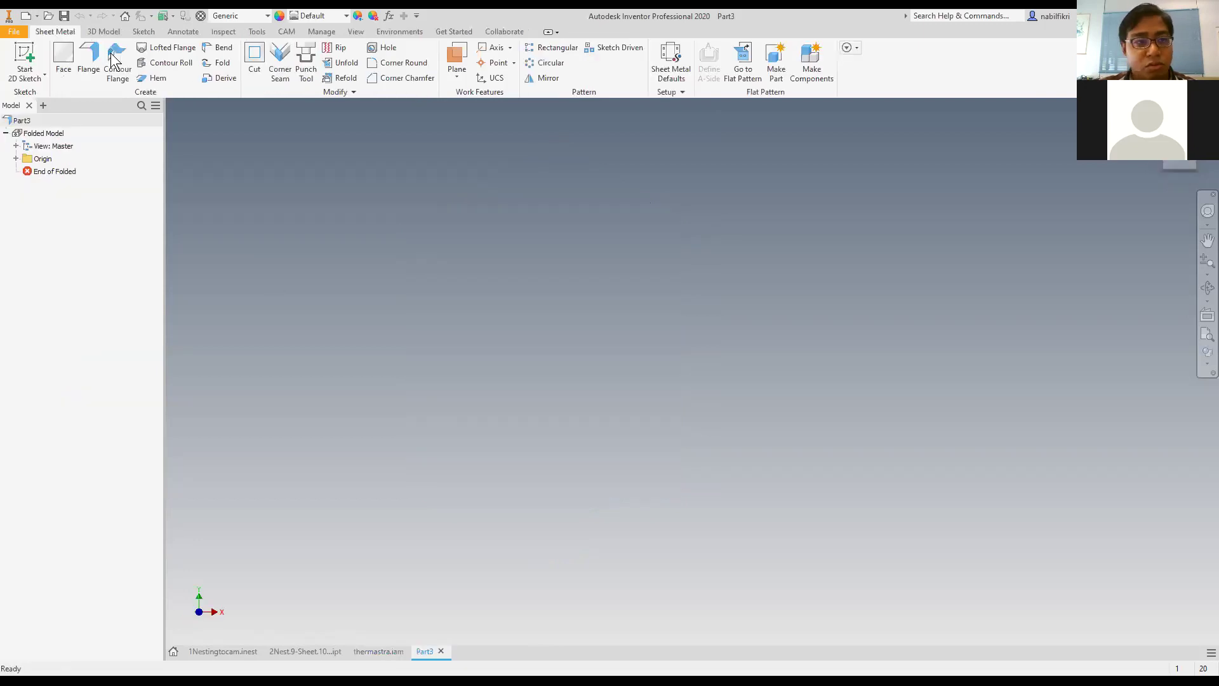
{"action": "left_click", "coordinate": [114, 59]}
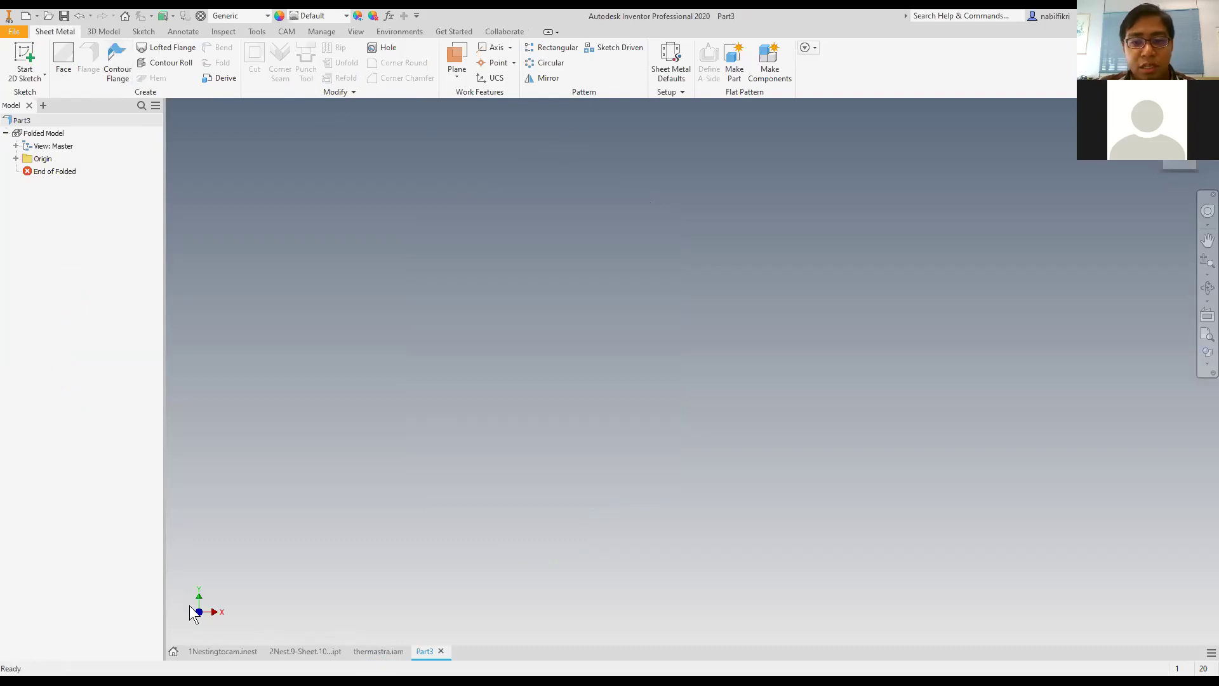
{"action": "left_click", "coordinate": [100, 35]}
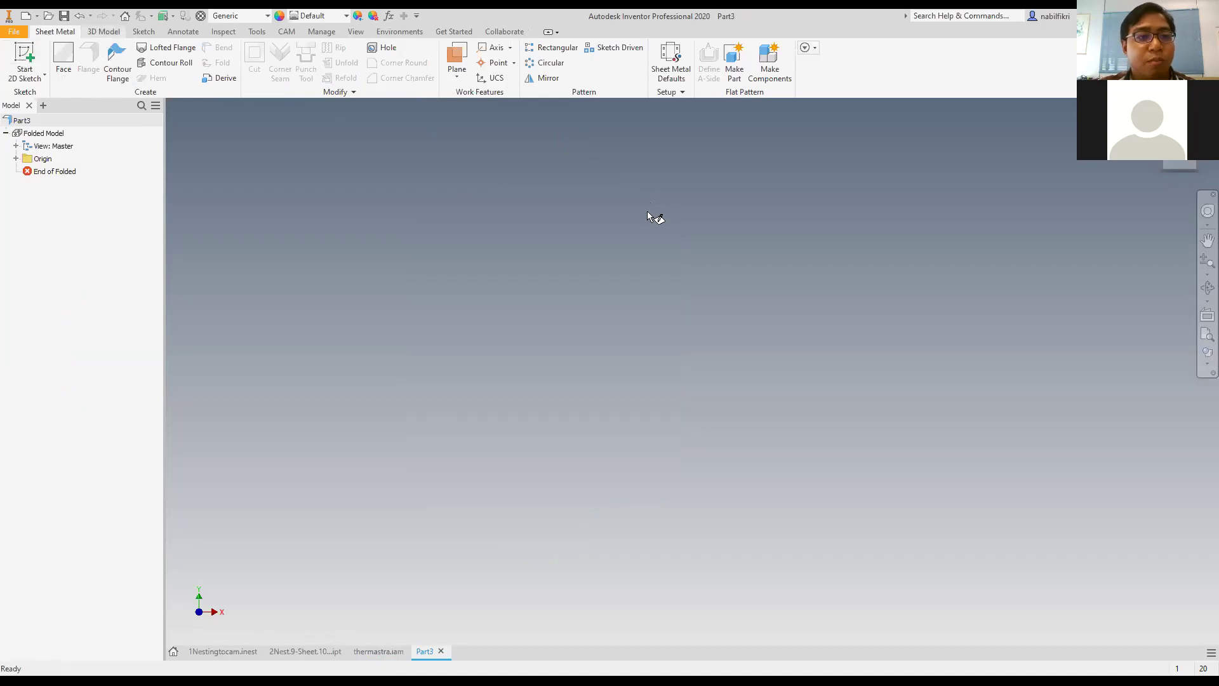
{"action": "middle_click_drag", "start_coordinate": [779, 229], "coordinate": [532, 303]}
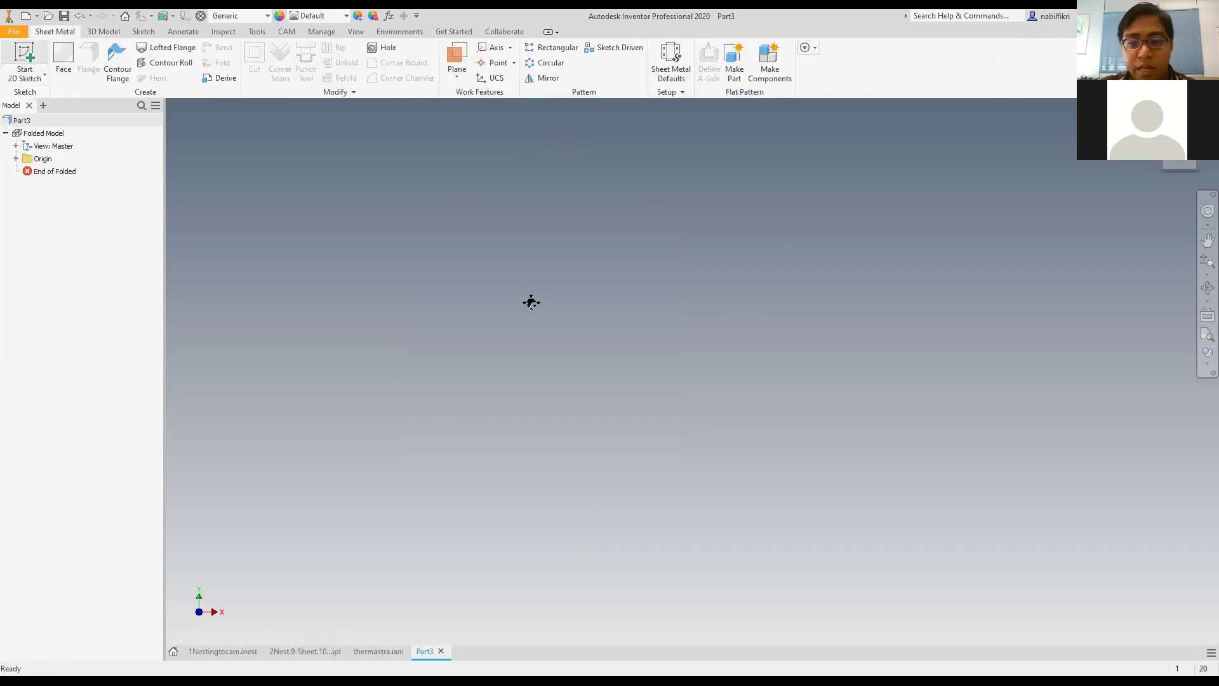
Sketch a 20 by 10 in rectangle from the origin on the XY plane, with a semicircular notch trimmed into its lower edge.
{"action": "left_click", "coordinate": [24, 60]}
{"action": "left_click", "coordinate": [603, 445]}
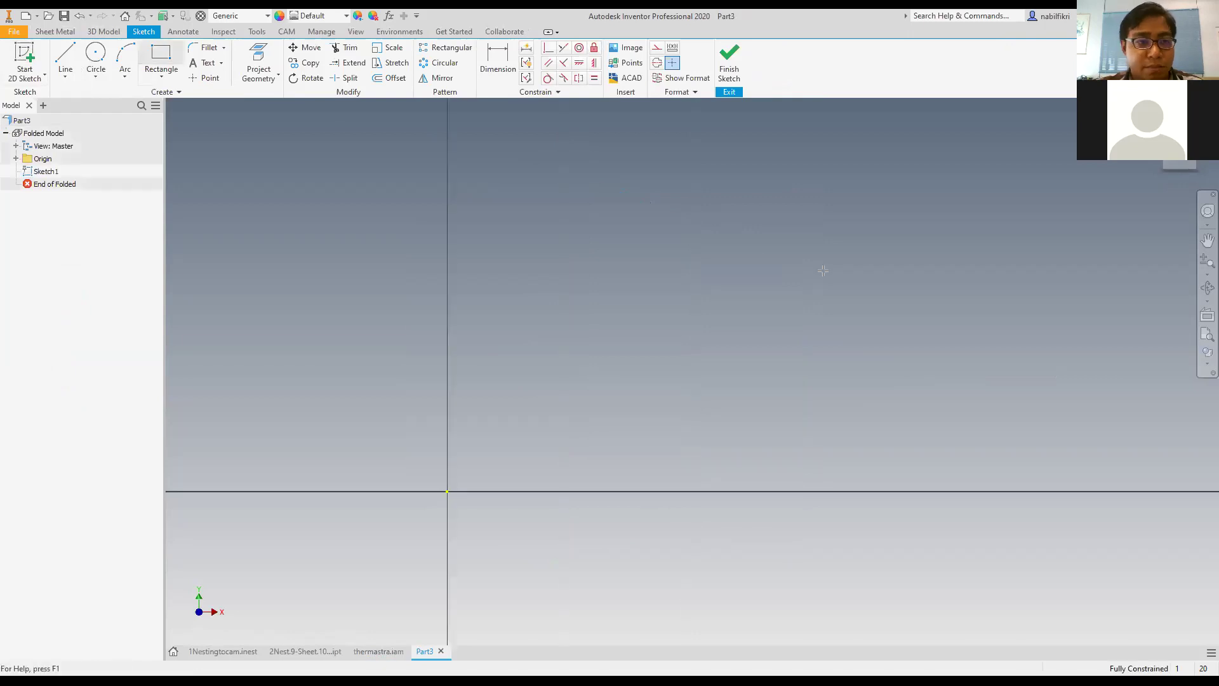
{"action": "key", "text": "r"}
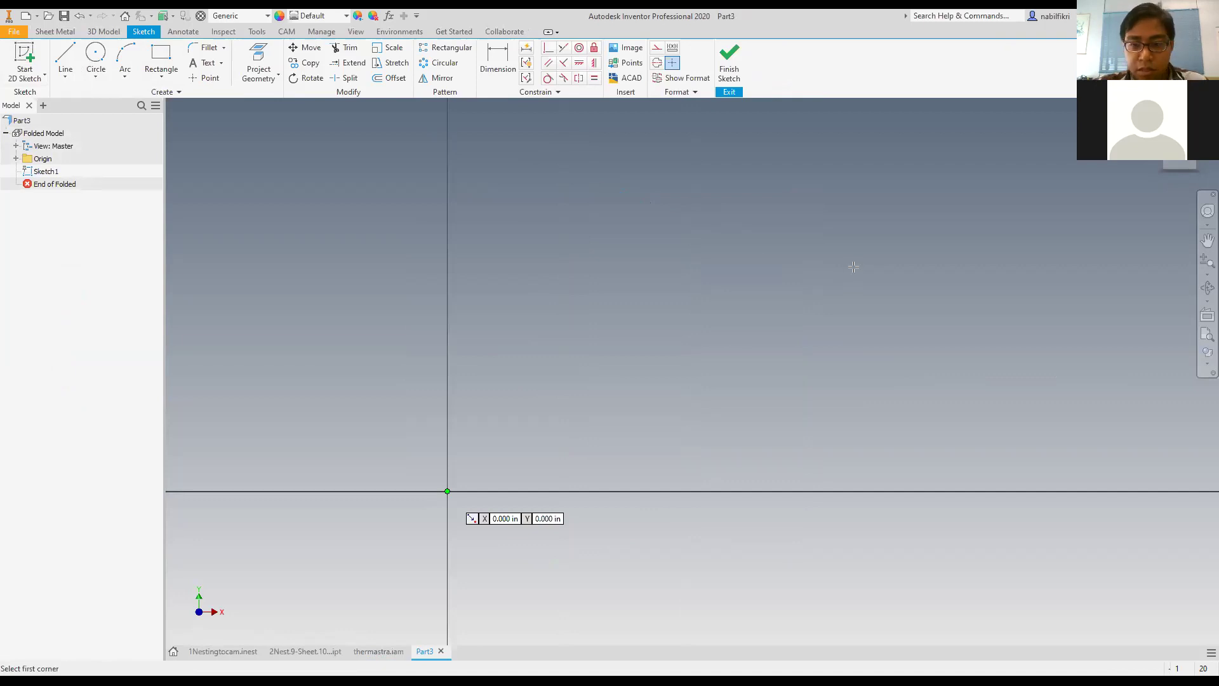
{"action": "left_click", "coordinate": [447, 491]}
{"action": "type", "text": "20"}
{"action": "key", "text": "Tab"}
{"action": "type", "text": "1"}
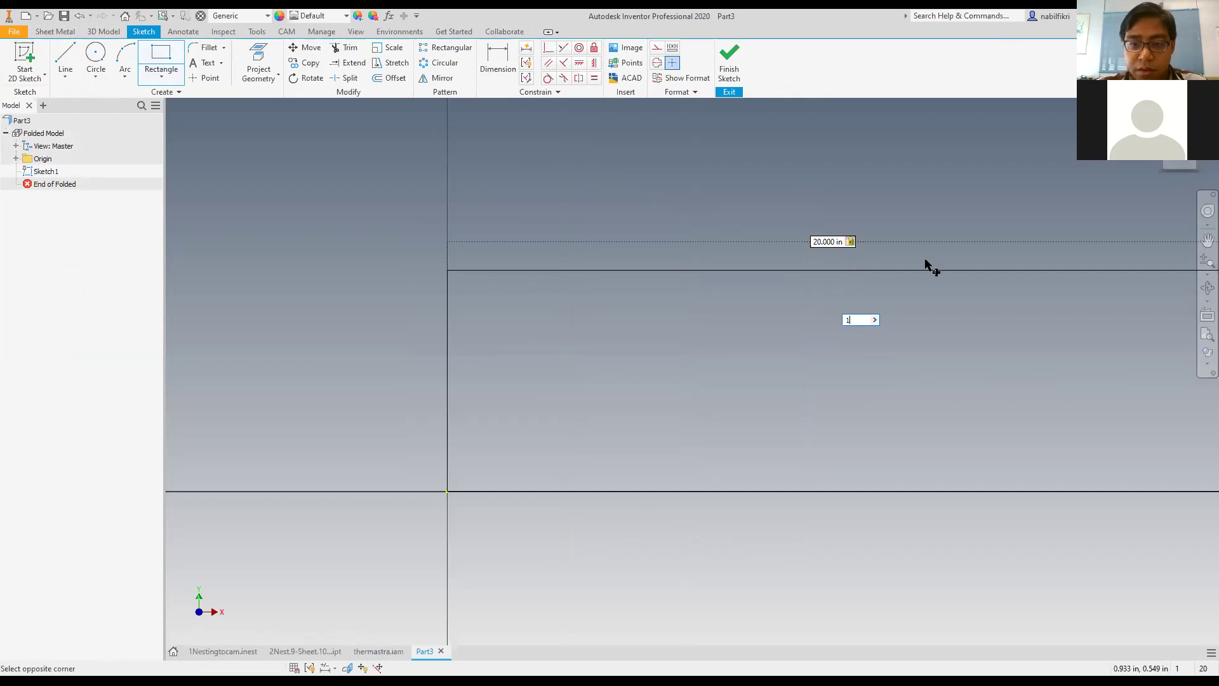
{"action": "key", "text": "Escape"}
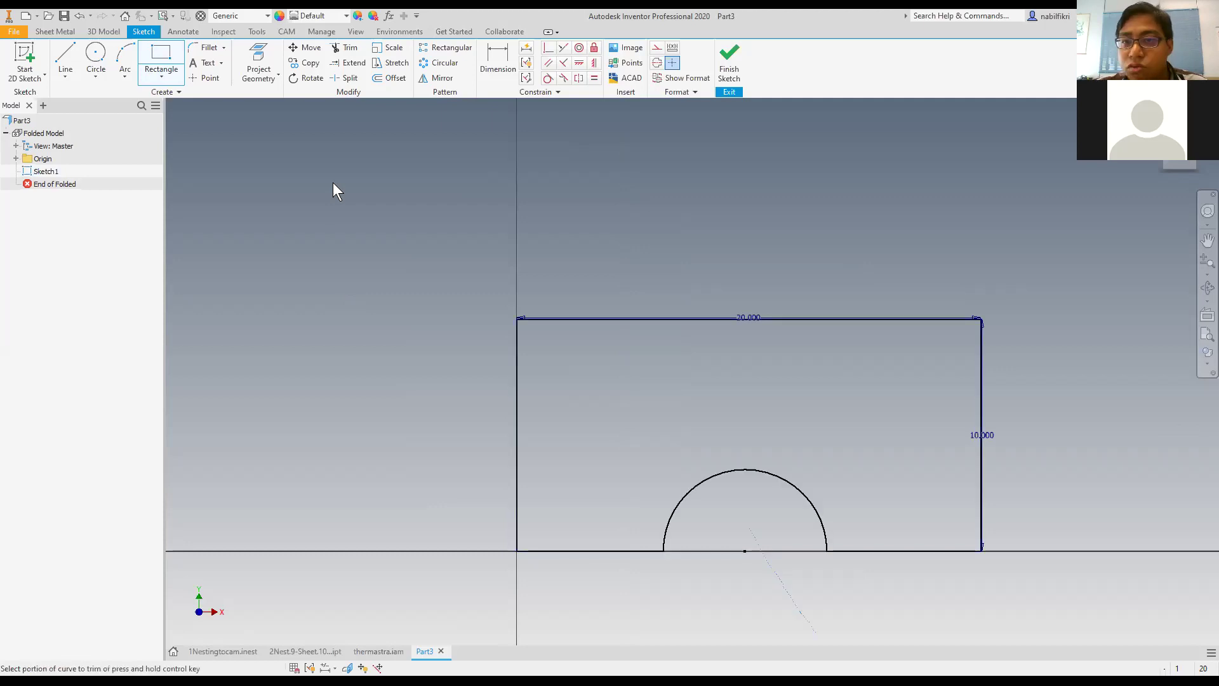
{"action": "key", "text": "Escape"}
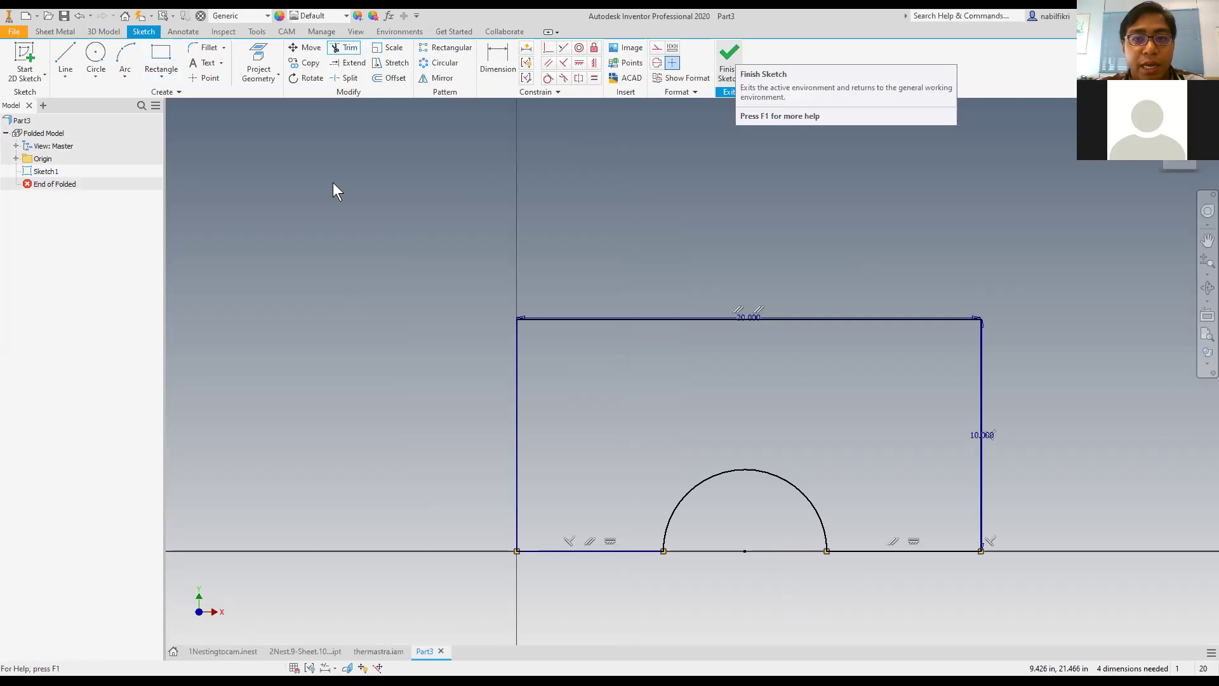
{"action": "left_click", "coordinate": [729, 60]}
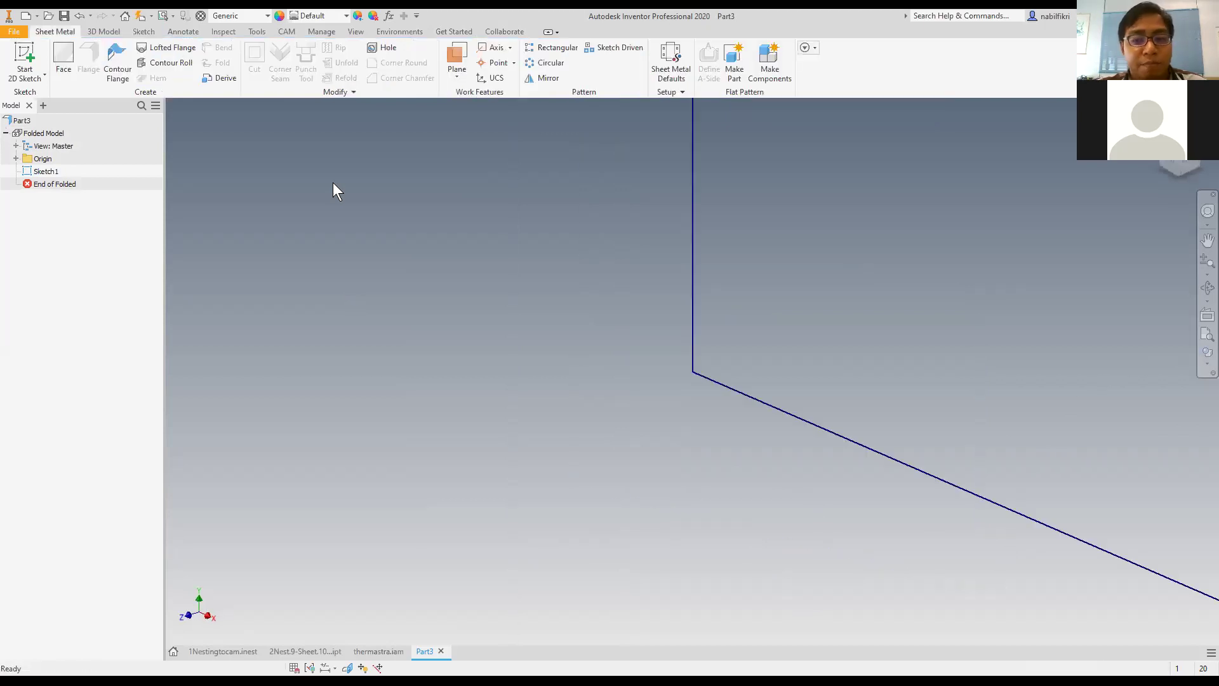
Create a sheet metal face from the notched rectangle profile using the default sheet metal rule.
{"action": "scroll", "coordinate": [333, 191], "scroll_direction": "down", "scroll_amount": 3}
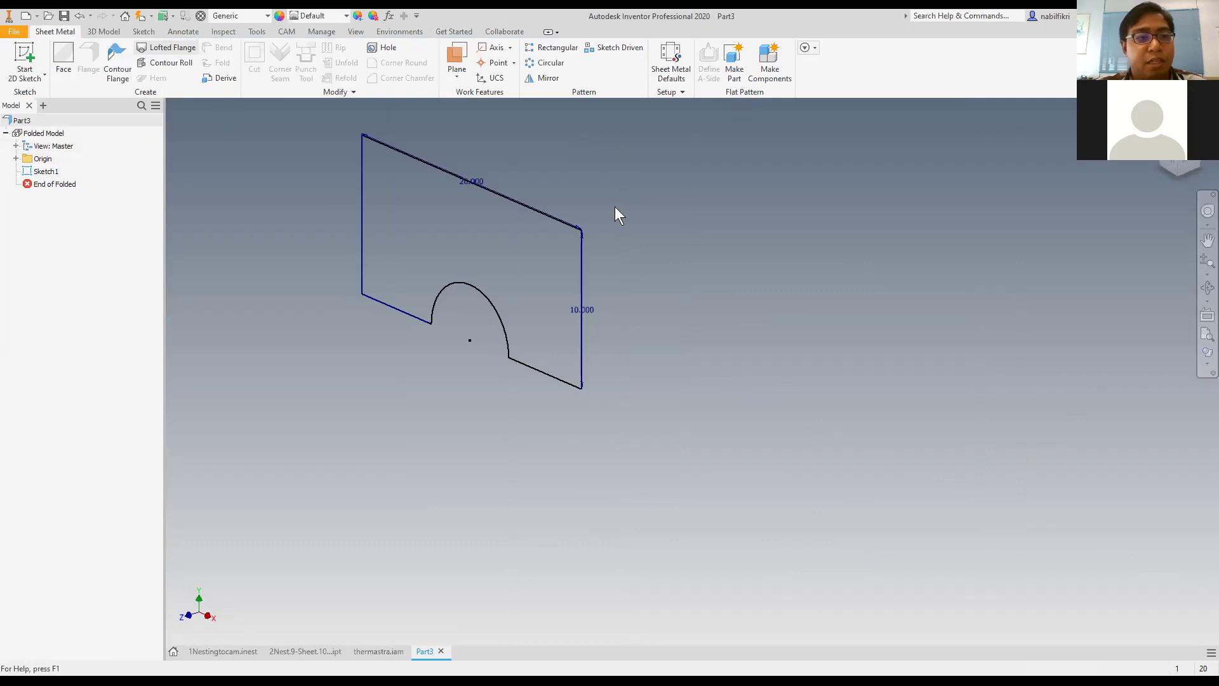
{"action": "key", "text": "f"}
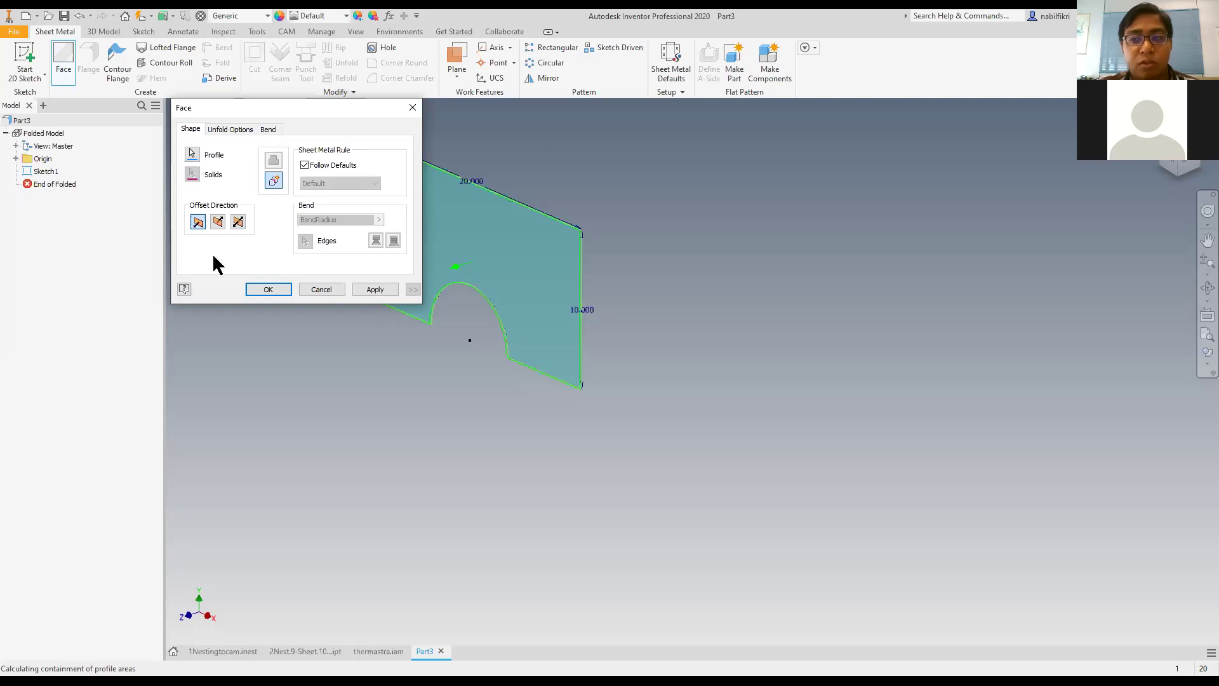
{"action": "left_click", "coordinate": [265, 289]}
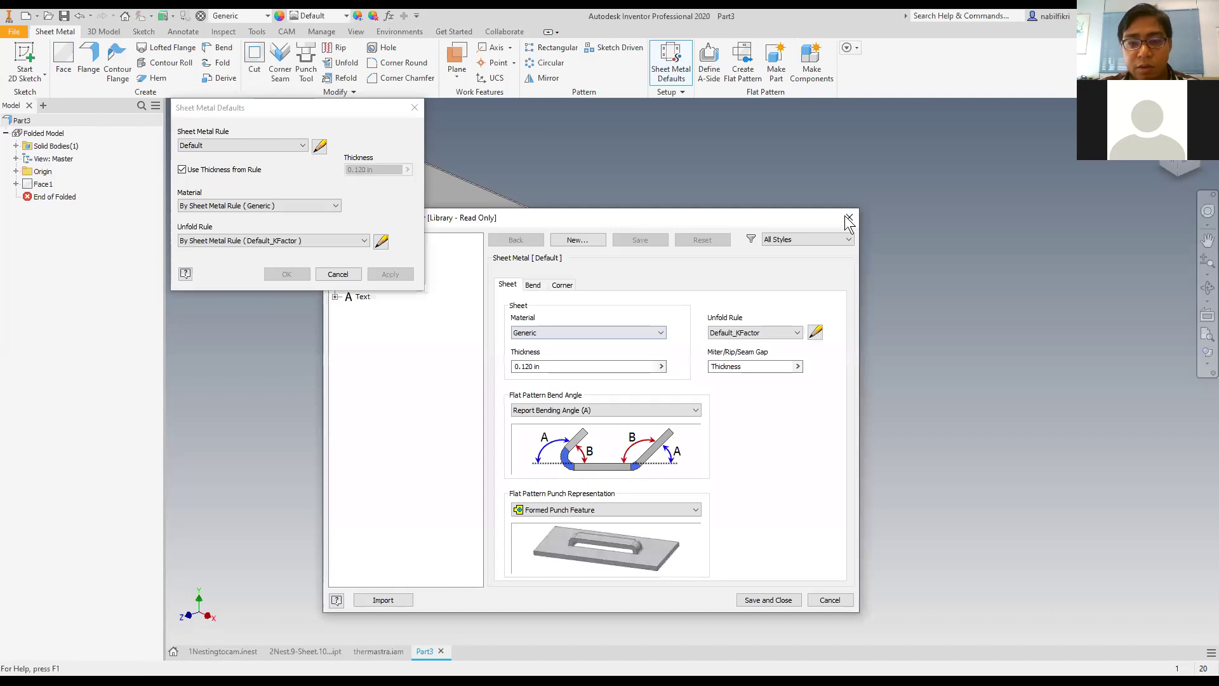
Review the Default sheet metal rule's settings and close the style editor and sheet metal defaults without changes.
{"action": "left_click", "coordinate": [846, 220]}
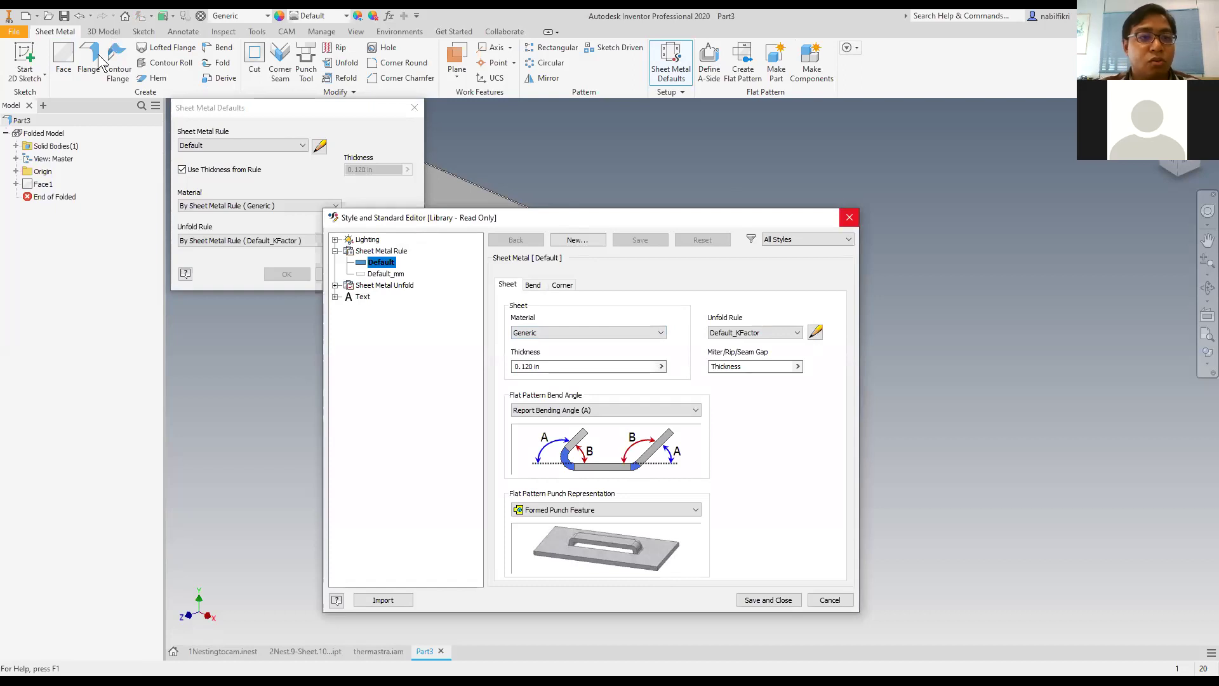
{"action": "key", "text": "Escape"}
{"action": "key", "text": "Escape"}
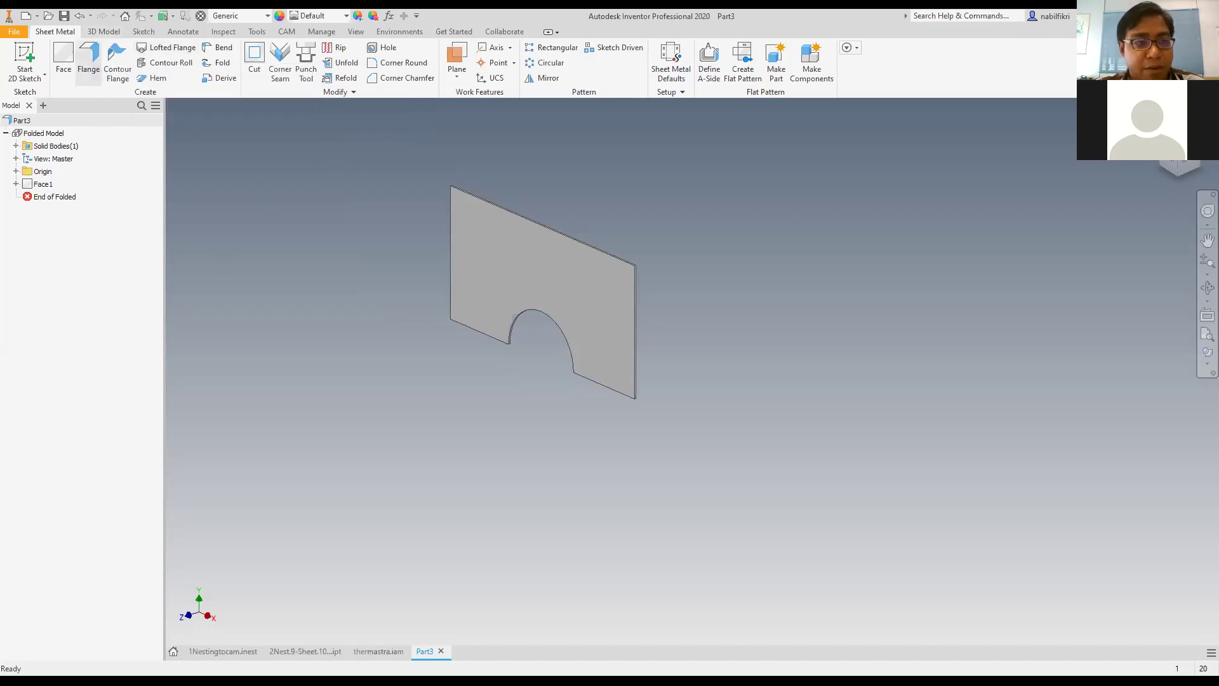
Add a 10 in flange at 90 degrees along the upper long edge of the face.
{"action": "left_click", "coordinate": [88, 60]}
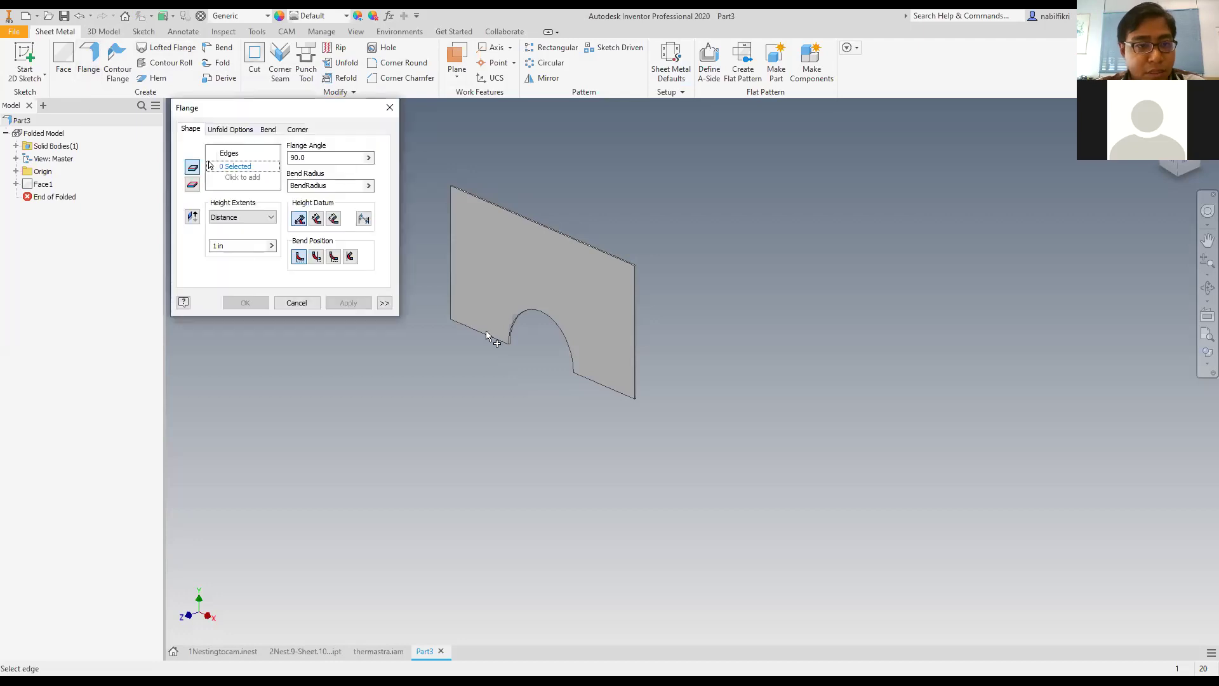
{"action": "type", "text": "10"}
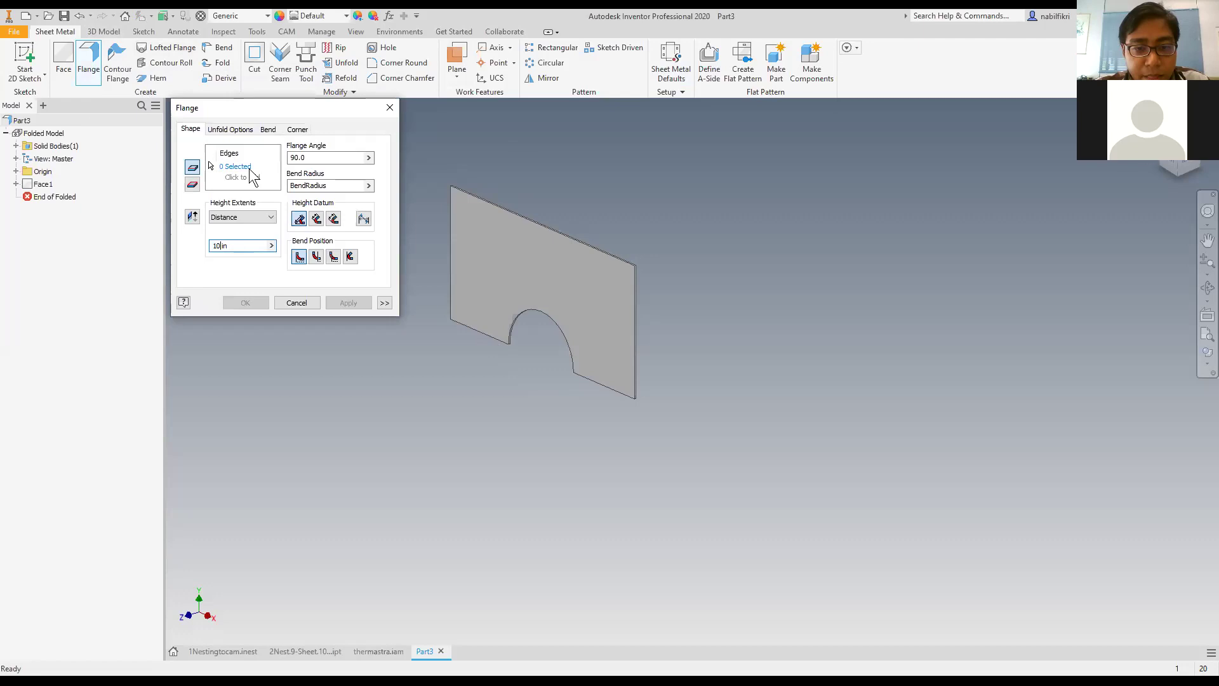
{"action": "scroll", "coordinate": [480, 335], "scroll_direction": "up", "scroll_amount": 5}
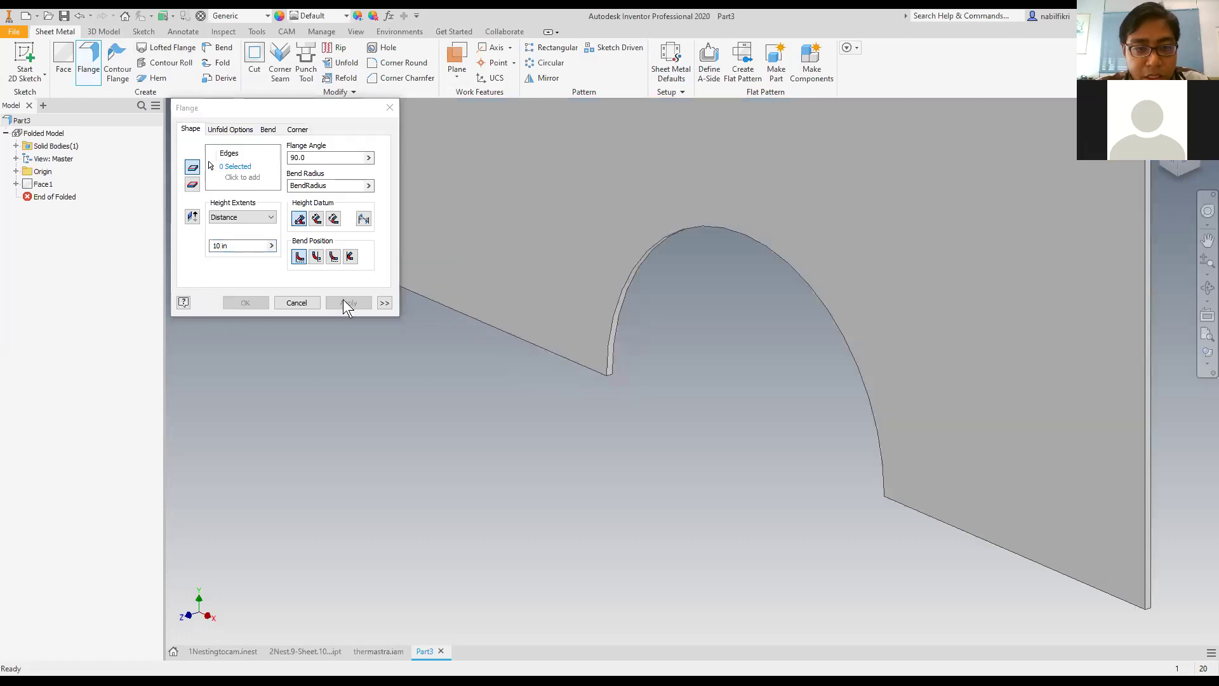
{"action": "scroll", "coordinate": [479, 334], "scroll_direction": "down", "scroll_amount": 4}
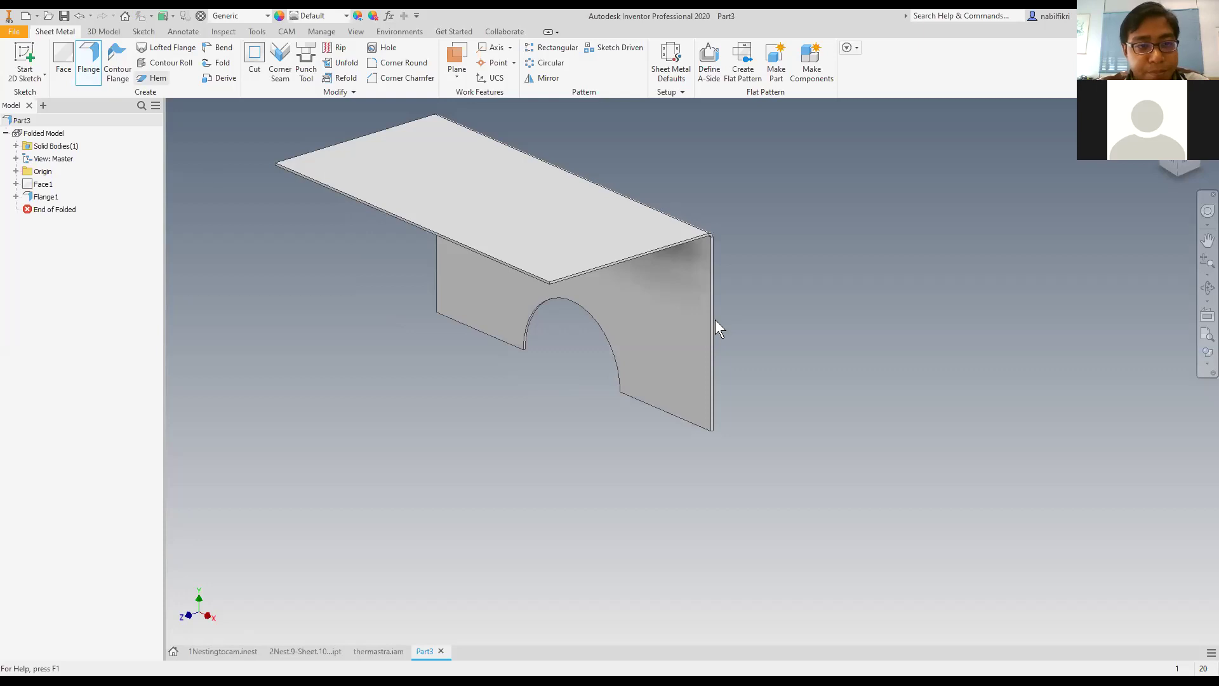
Add a single hem on the face's vertical edge farthest from the origin, with gap Thickness * 0.50 and length Thickness * 44.0.
{"action": "left_click", "coordinate": [297, 228]}
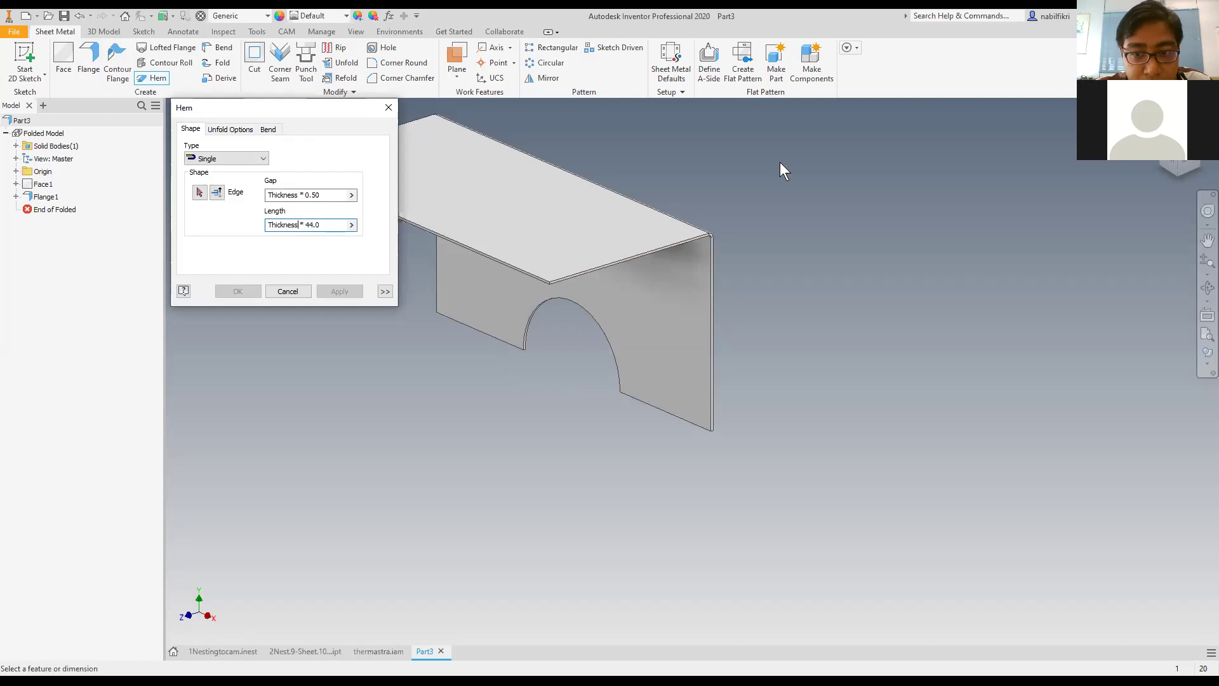
{"action": "left_click", "coordinate": [200, 192]}
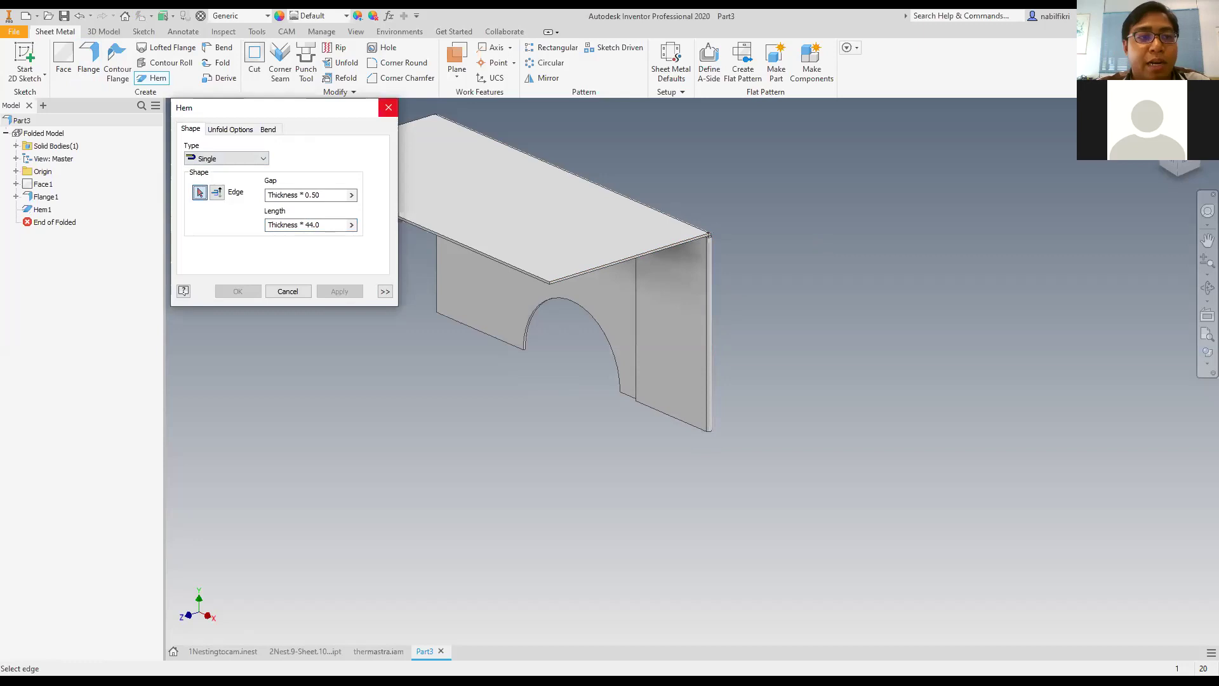
{"action": "left_click", "coordinate": [389, 108]}
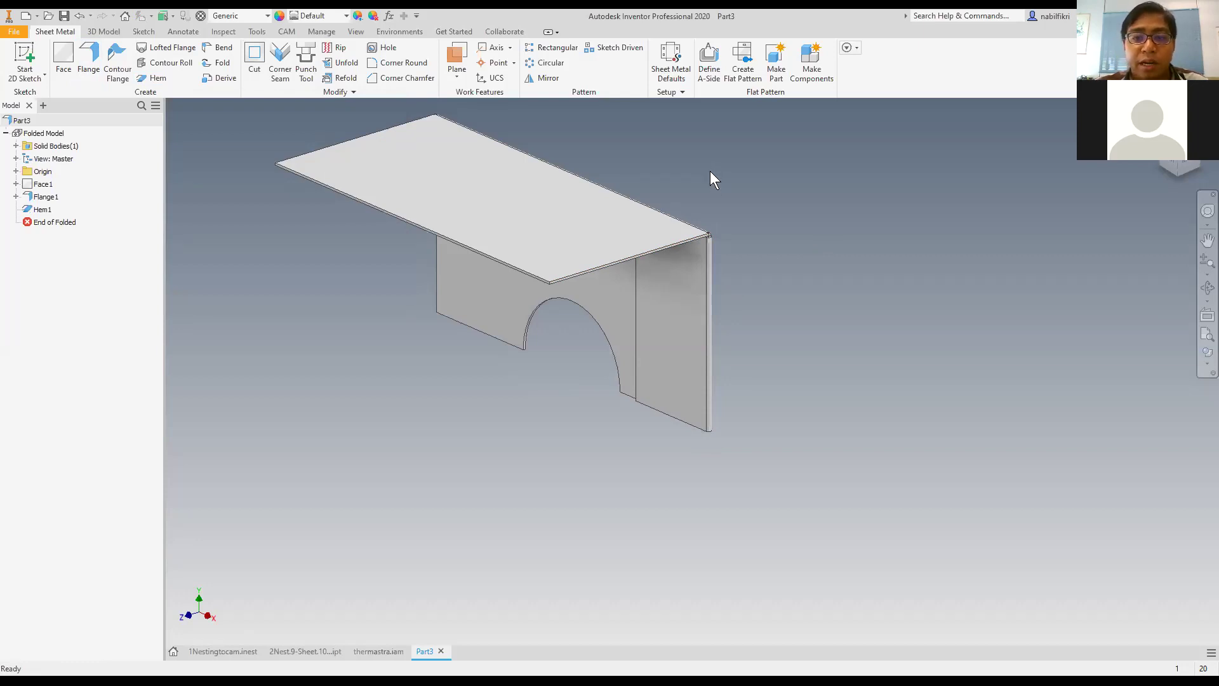
Create the flat pattern of the sheet metal part and return to the thermastra.iam assembly.
{"action": "scroll", "coordinate": [710, 171], "scroll_direction": "up", "scroll_amount": 3}
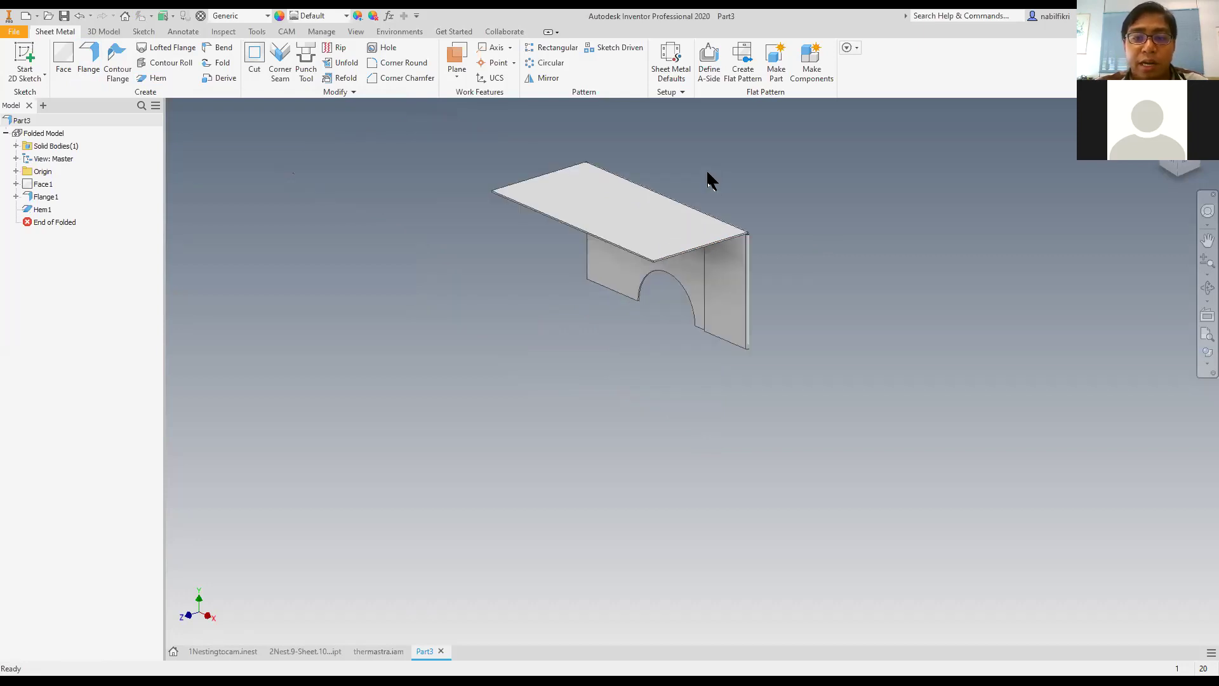
{"action": "left_click", "coordinate": [759, 86]}
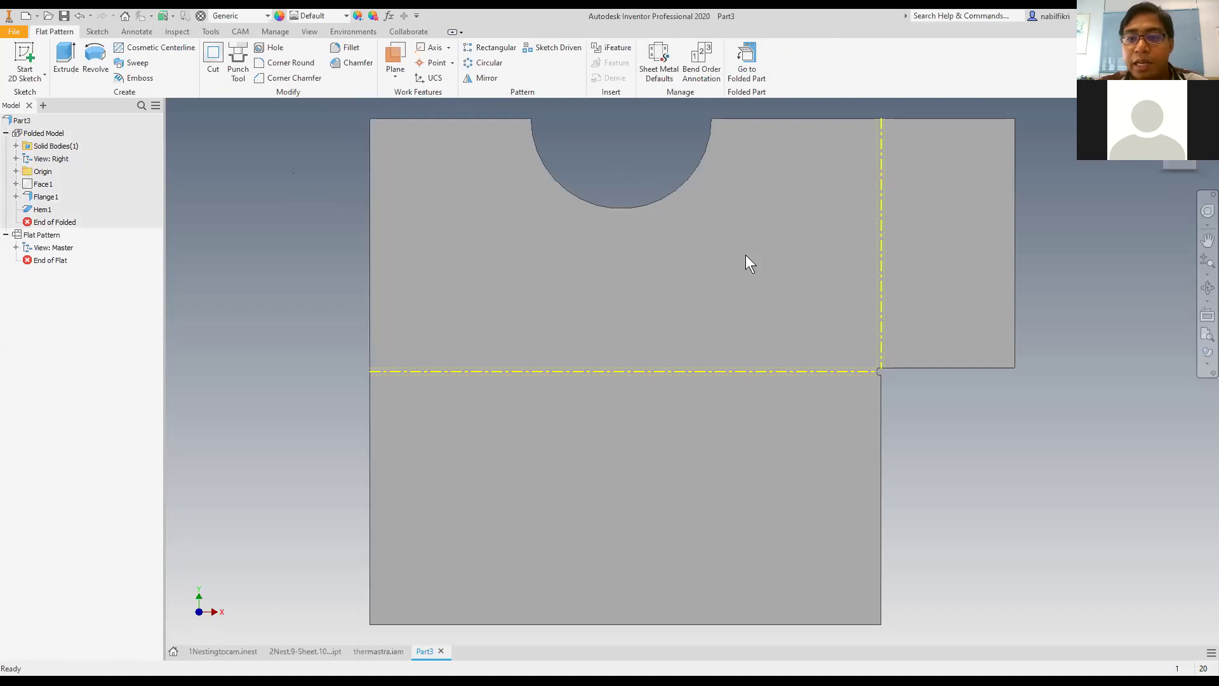
{"action": "scroll", "coordinate": [745, 254], "scroll_direction": "down", "scroll_amount": 3}
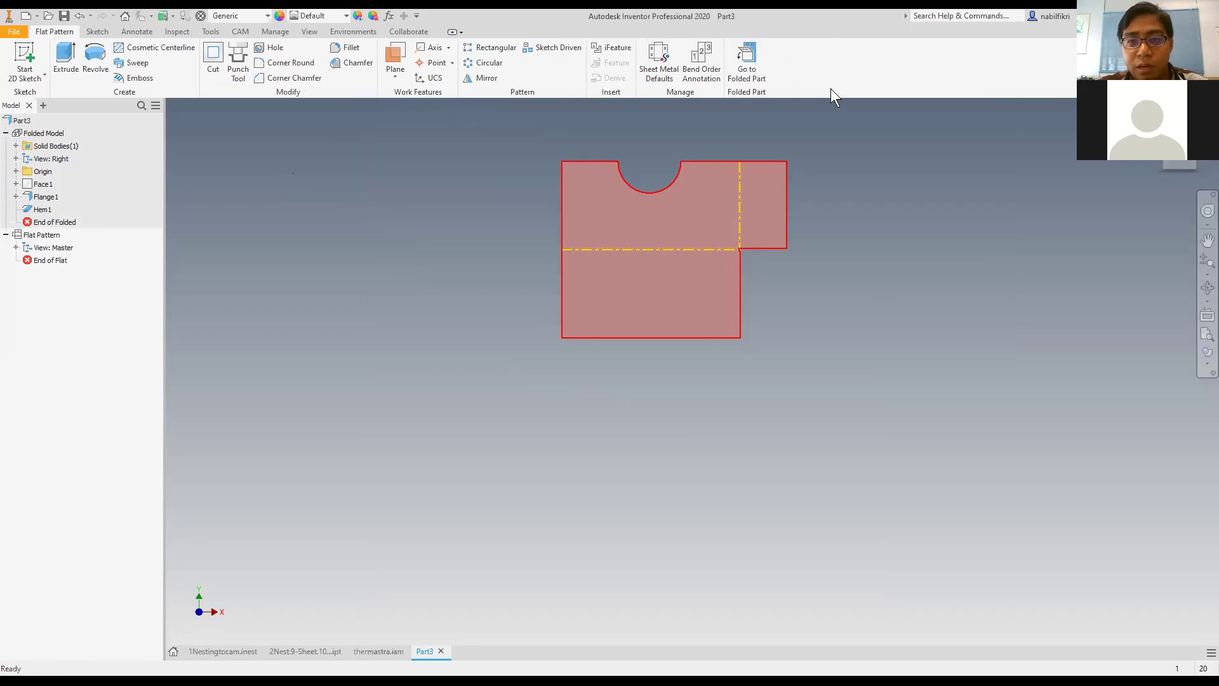
{"action": "left_click", "coordinate": [748, 69]}
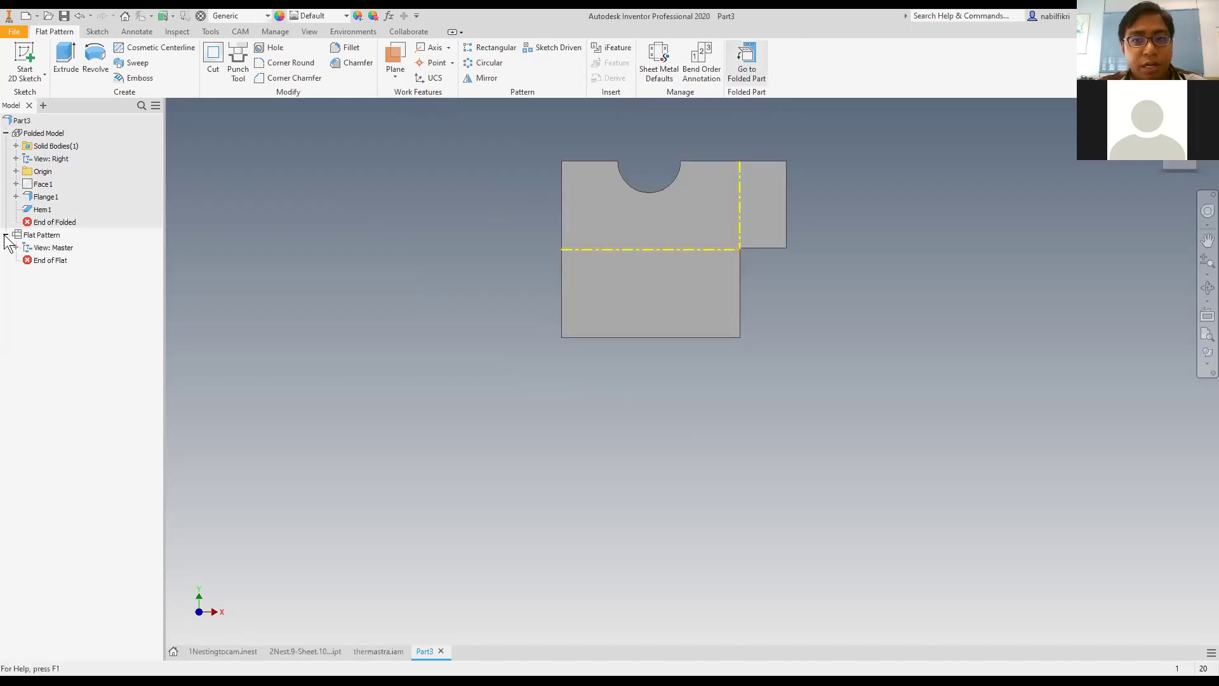
{"action": "left_click", "coordinate": [60, 148]}
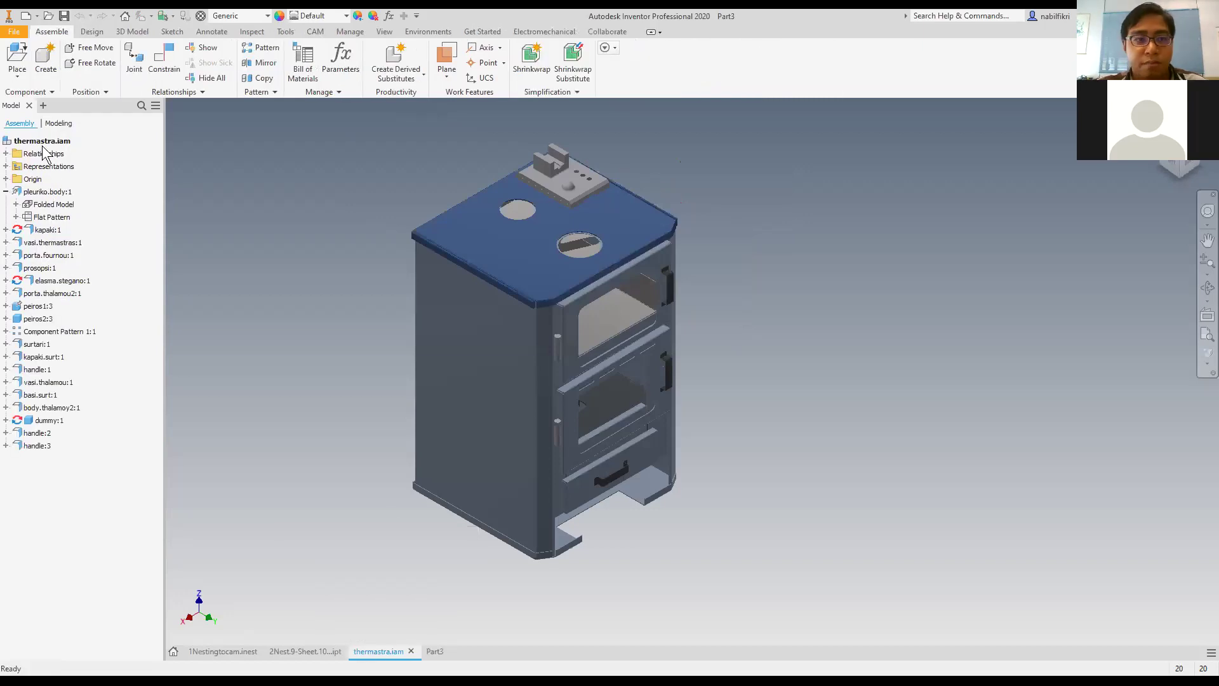
Create a nest from the thermastra.iam assembly using the Standard (mm).inest template.
{"action": "left_click", "coordinate": [78, 153]}
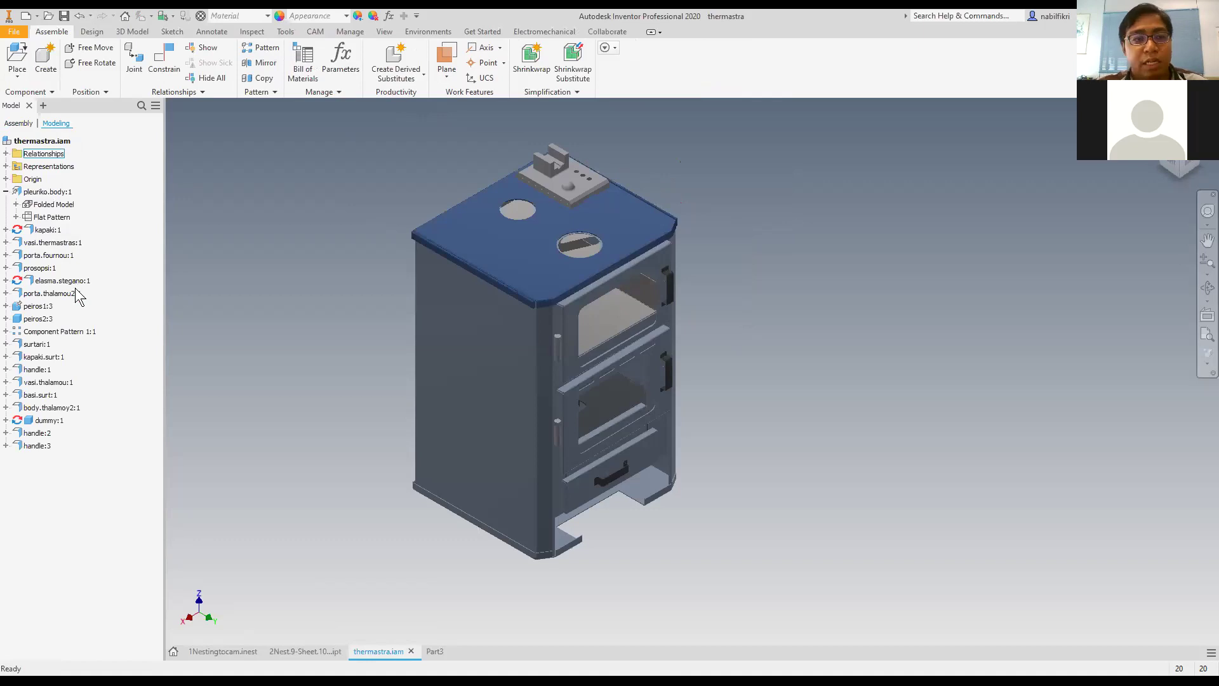
{"action": "left_click", "coordinate": [45, 142]}
{"action": "right_click", "coordinate": [45, 142]}
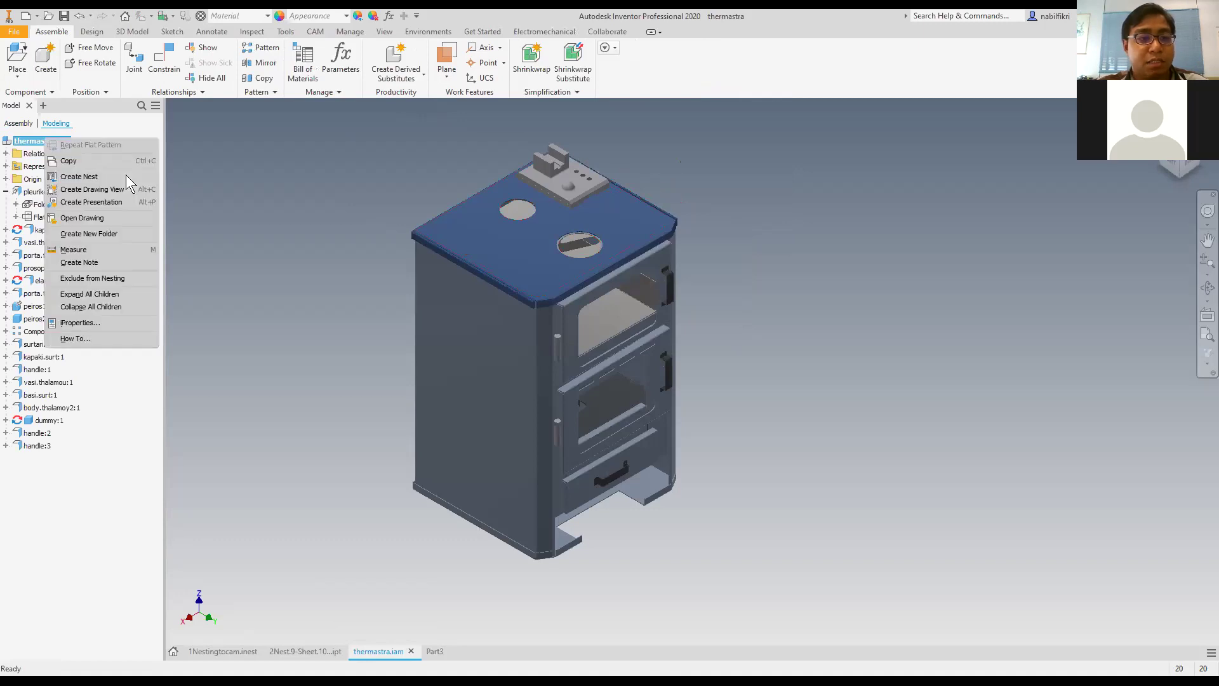
{"action": "left_click", "coordinate": [126, 177]}
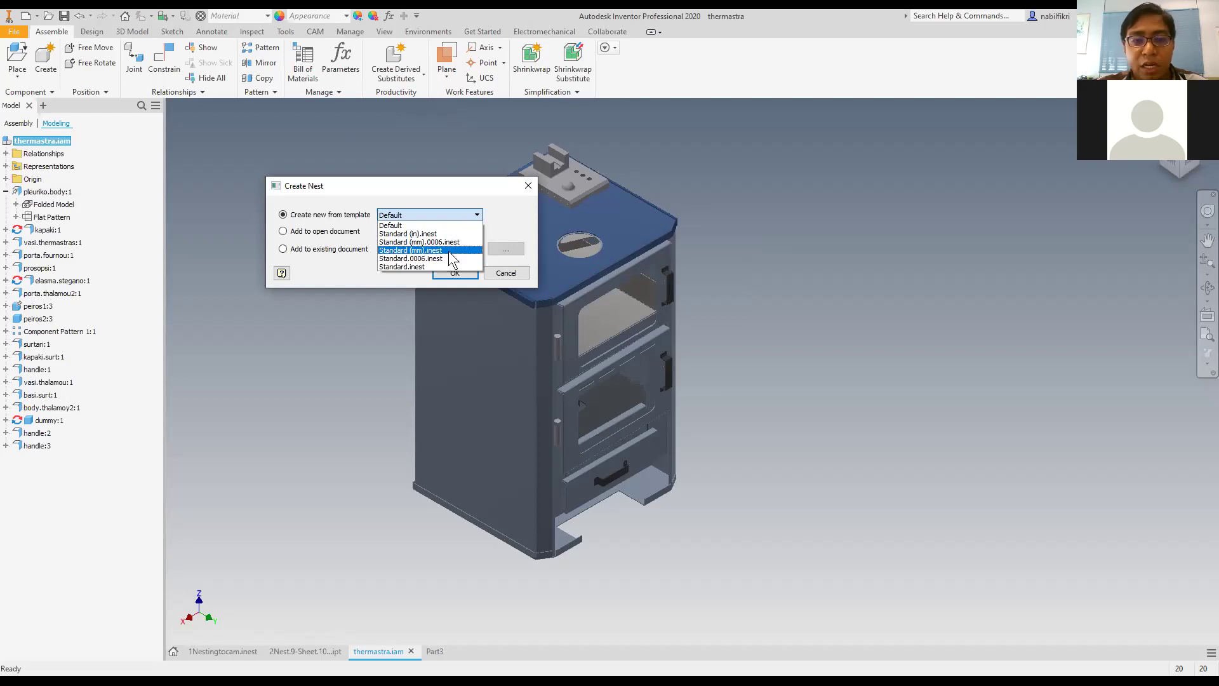
{"action": "left_click", "coordinate": [429, 251]}
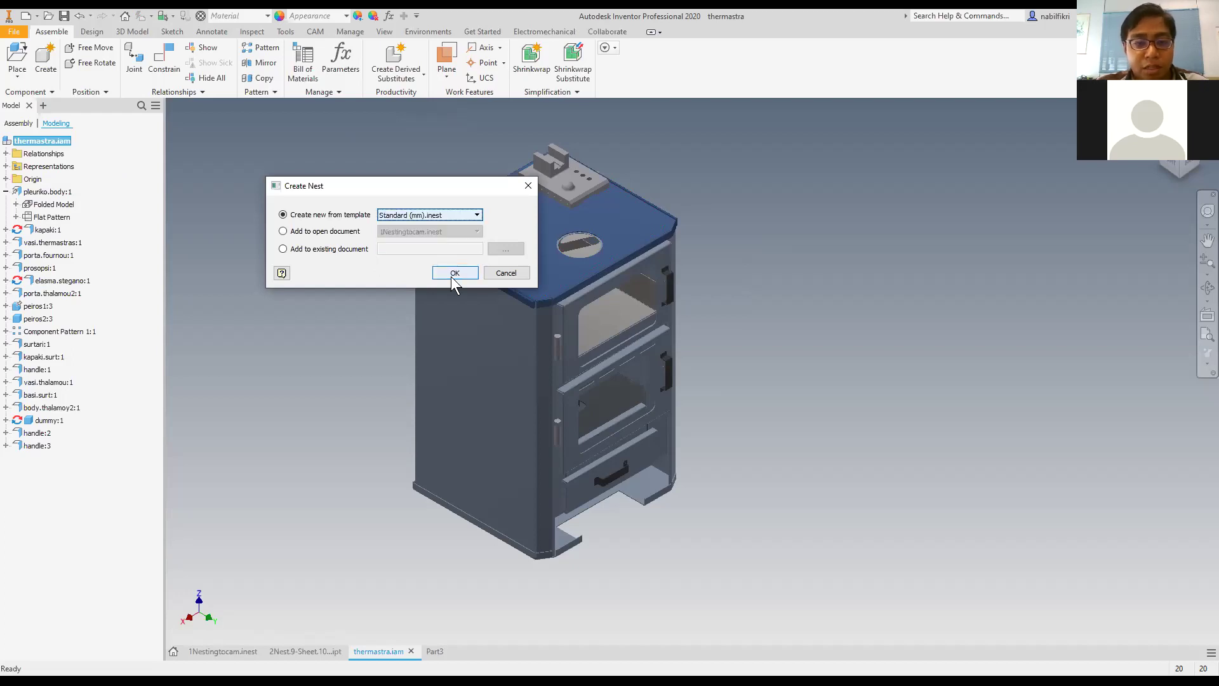
{"action": "left_click", "coordinate": [455, 274]}
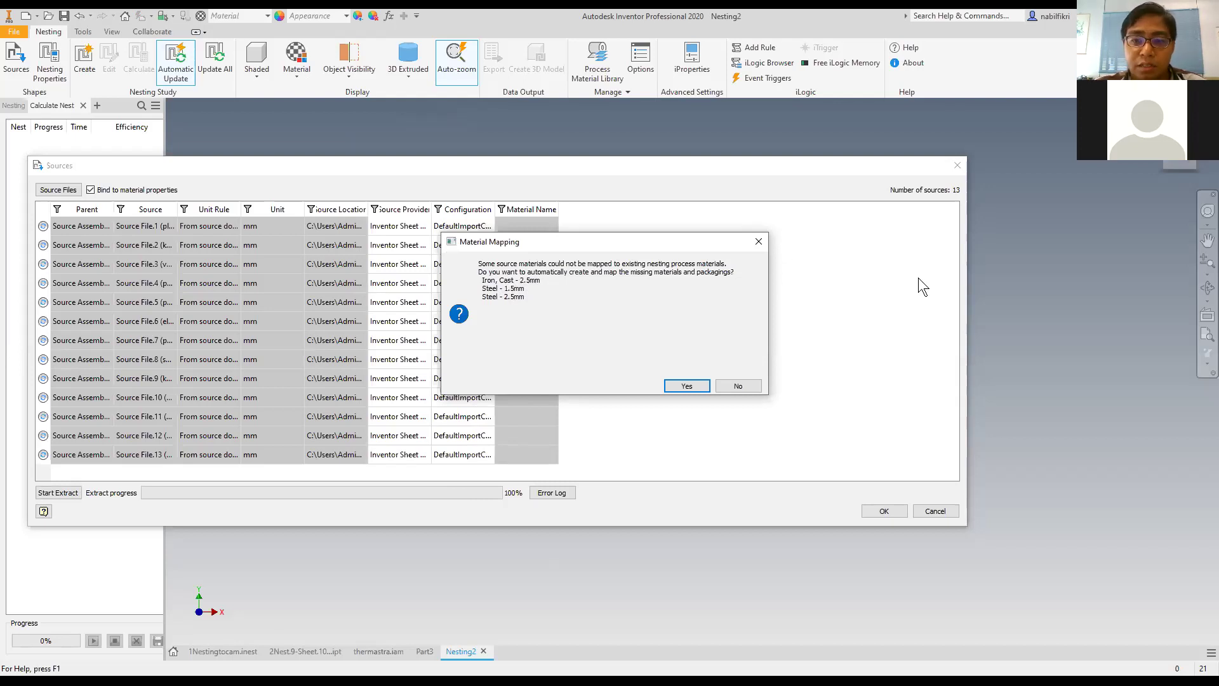
Automatically create and map the missing nesting materials and packagings, and accept the extracted assembly sources.
{"action": "left_click", "coordinate": [687, 386]}
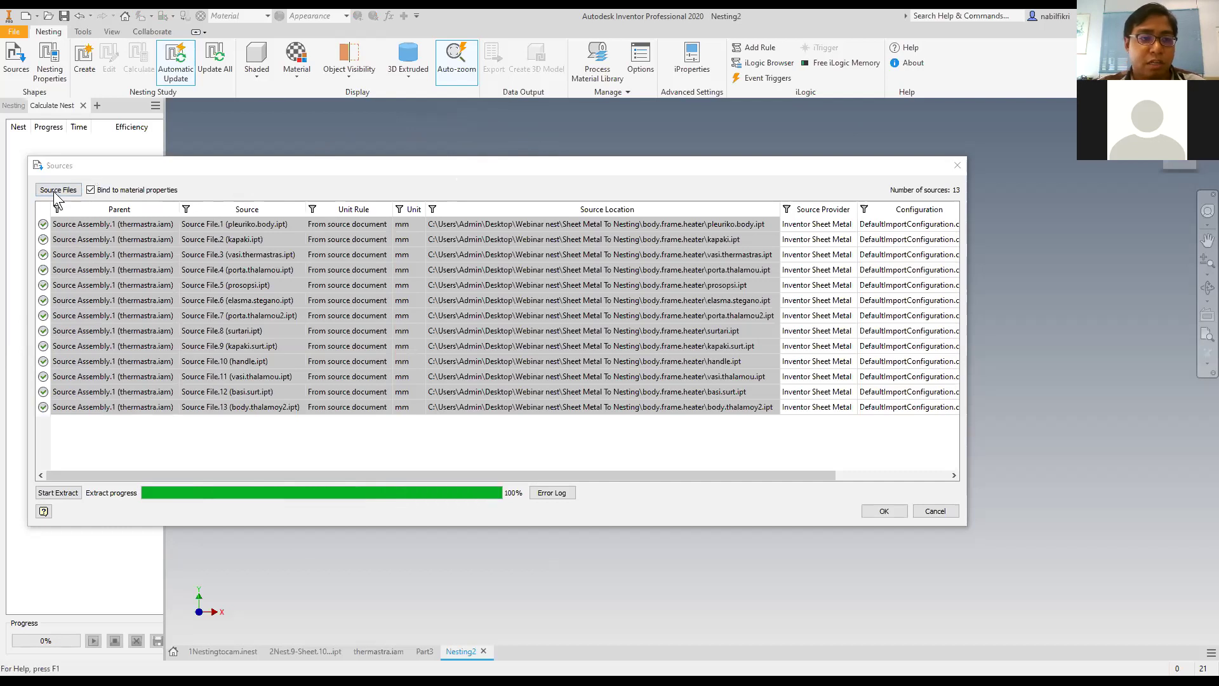
{"action": "left_click", "coordinate": [877, 518]}
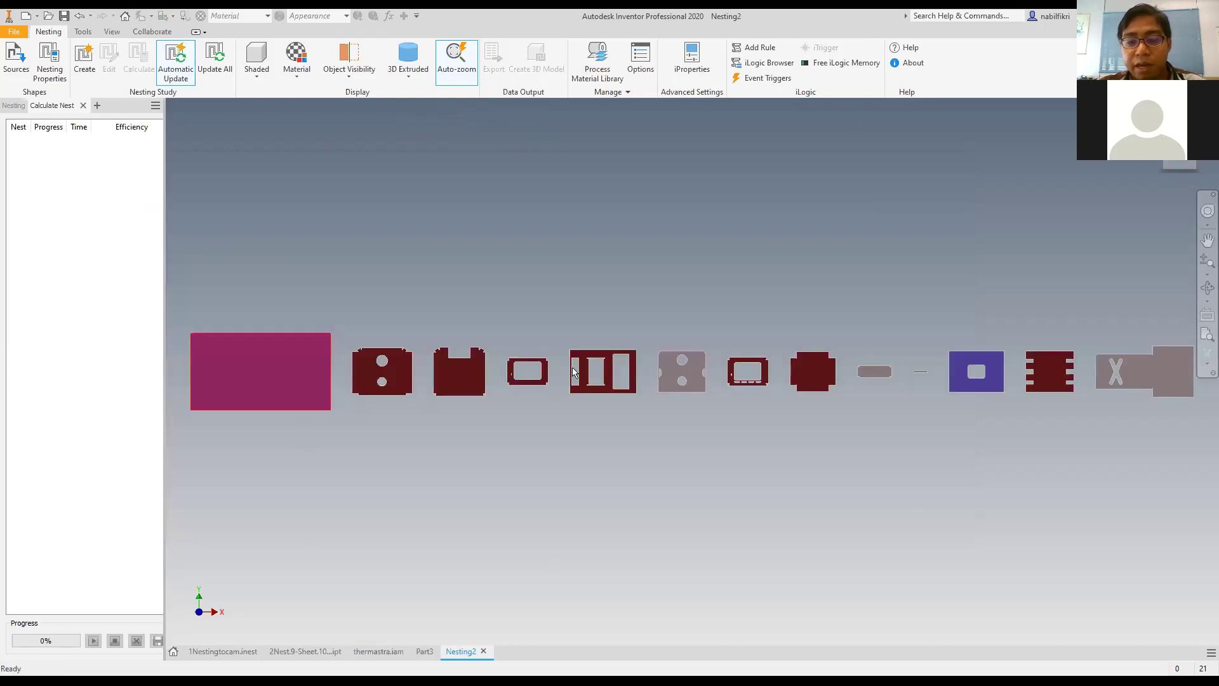
{"action": "left_click", "coordinate": [574, 372]}
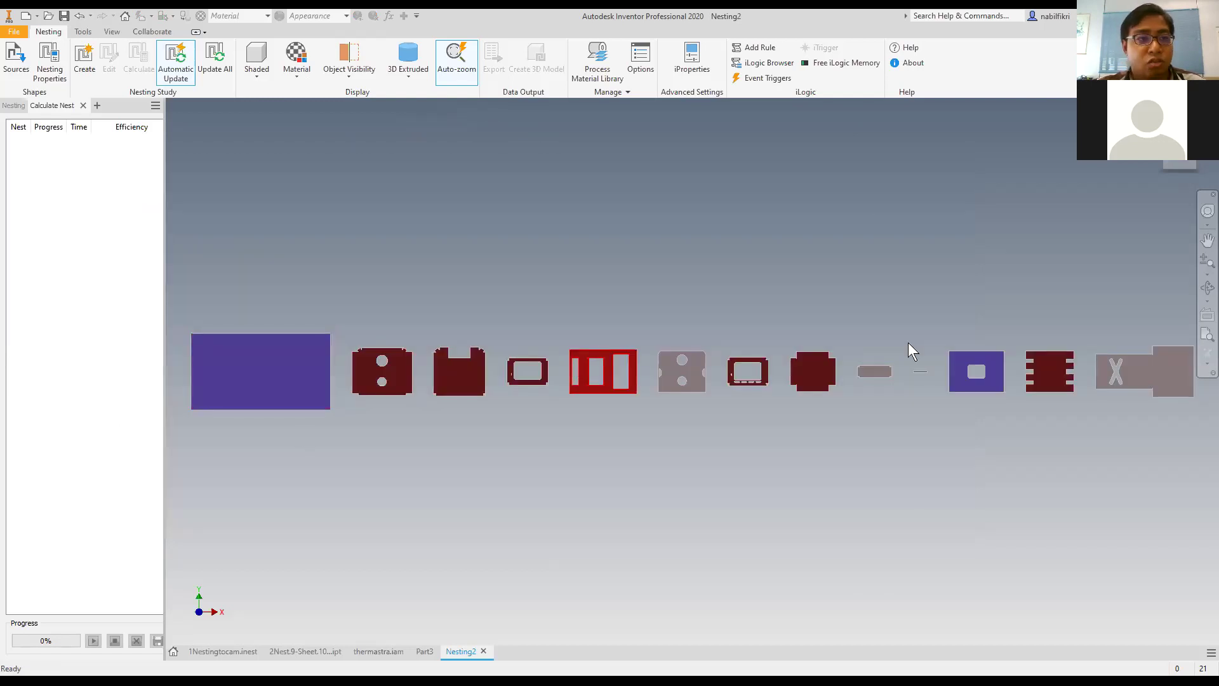
{"action": "left_click", "coordinate": [504, 199]}
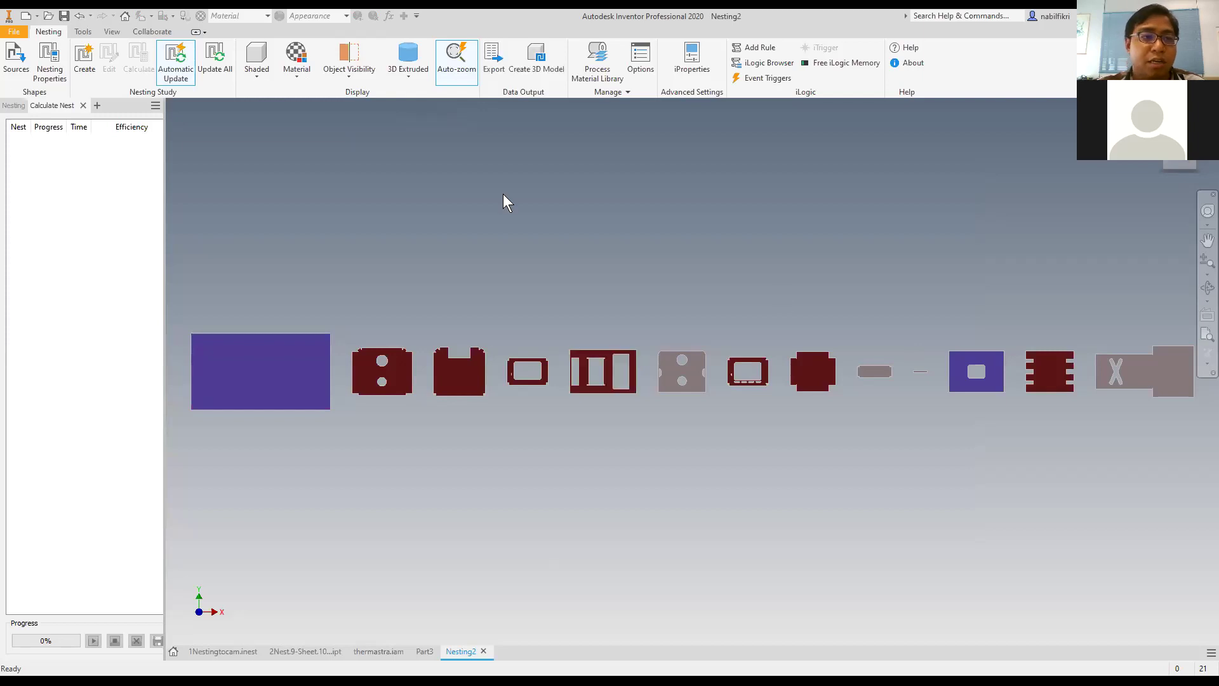
Add the AutoCAD drawings "n sheet metal sample DrawingPart A" and "n sheet metal sample DrawingPart b" as nesting sources.
{"action": "left_click", "coordinate": [16, 63]}
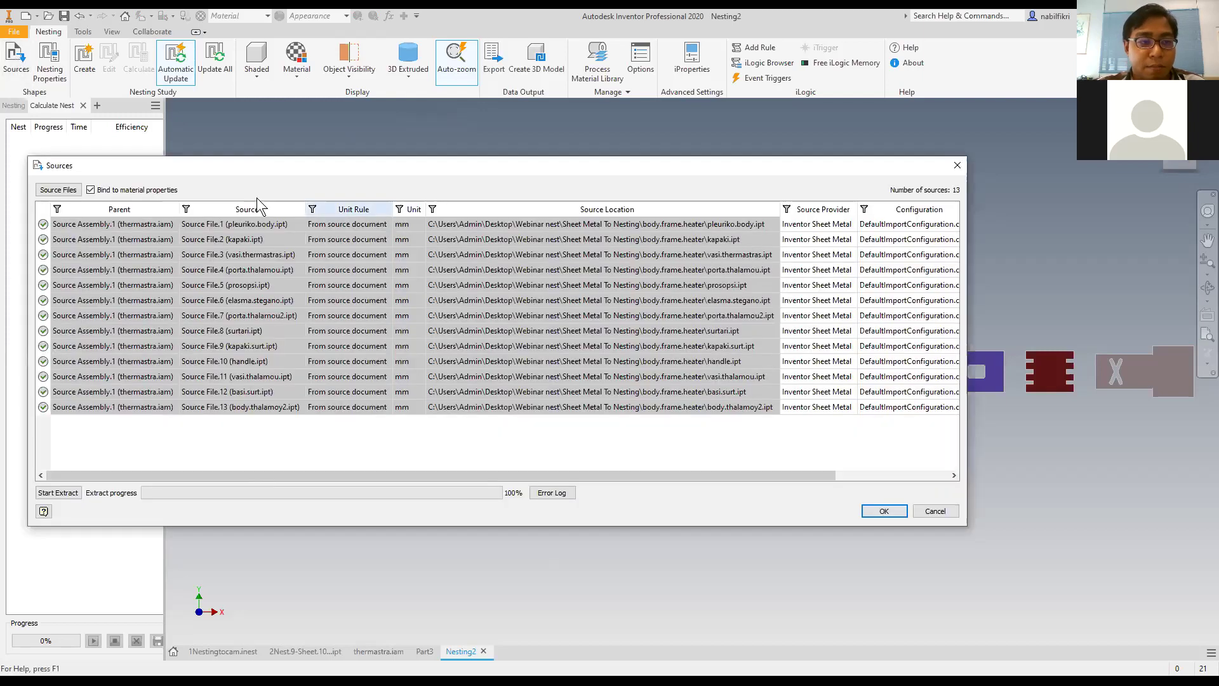
{"action": "left_click", "coordinate": [58, 189]}
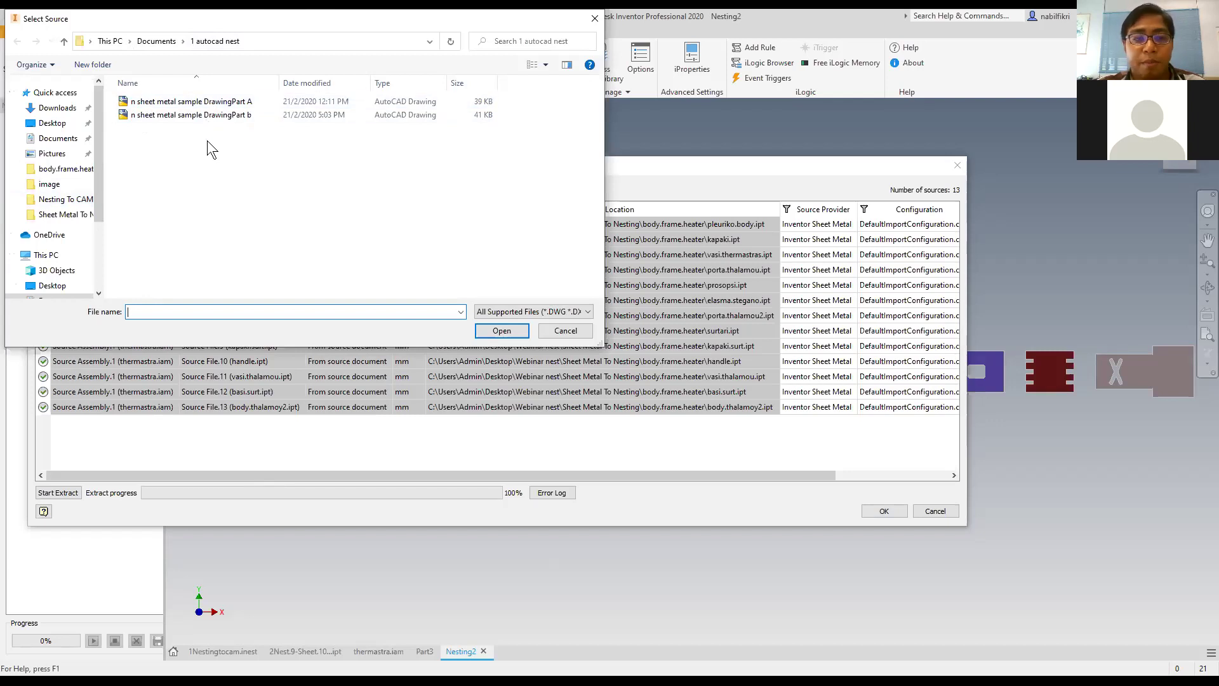
{"action": "left_click_drag", "start_coordinate": [224, 135], "coordinate": [314, 84]}
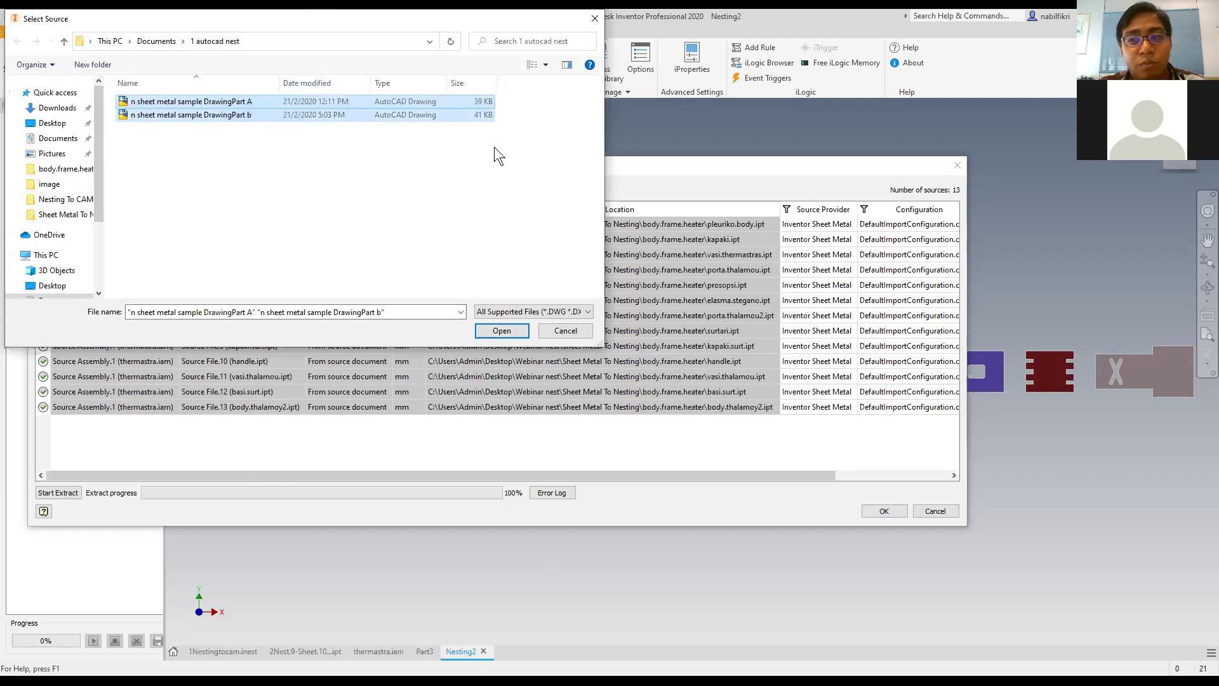
{"action": "left_click", "coordinate": [503, 332]}
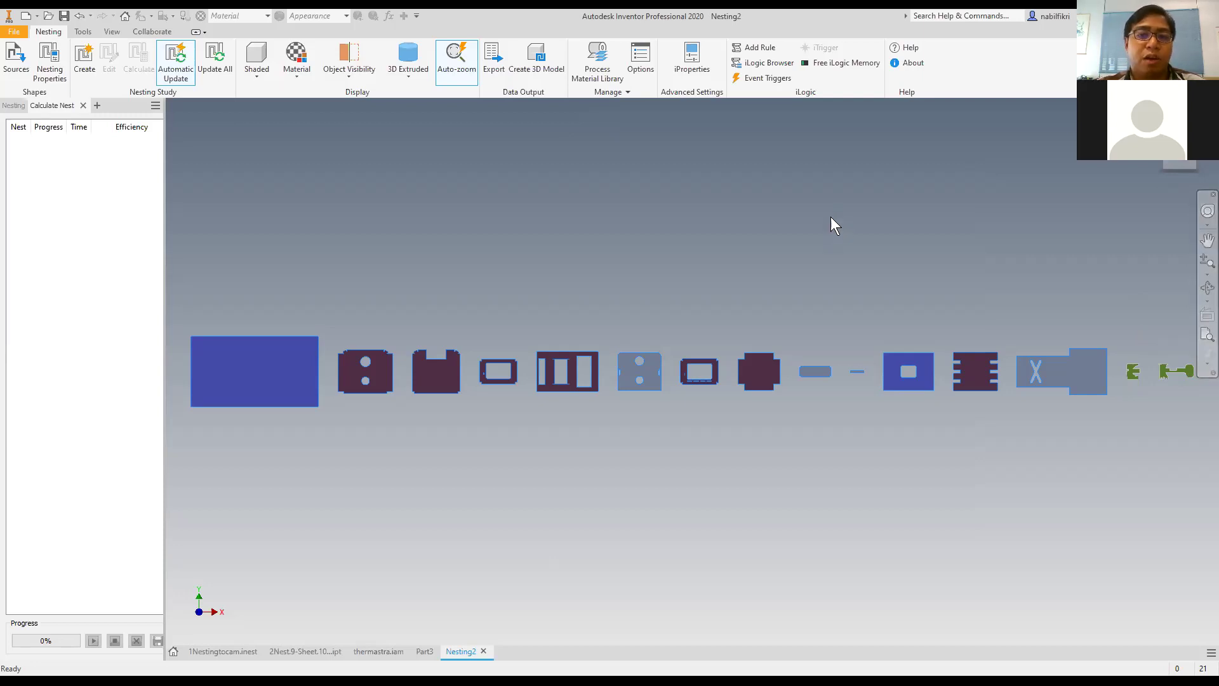
Add Aluminum 6061 from the Inventor provider to the process material library.
{"action": "left_click", "coordinate": [614, 63]}
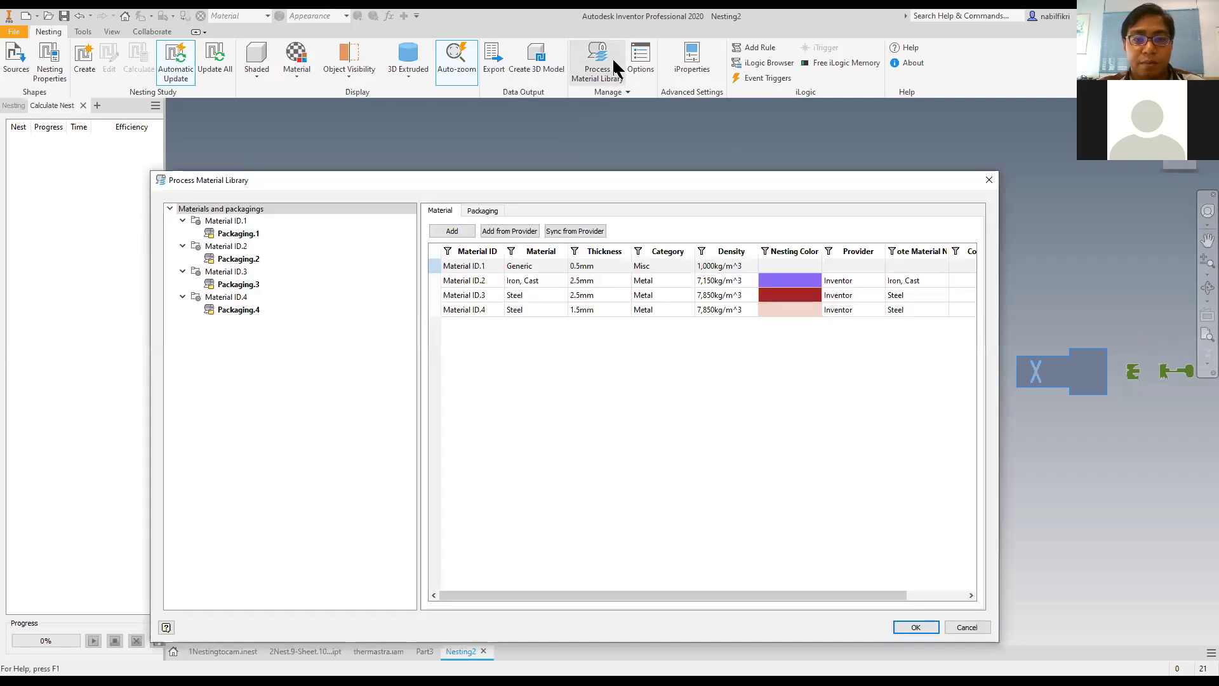
{"action": "left_click", "coordinate": [503, 231]}
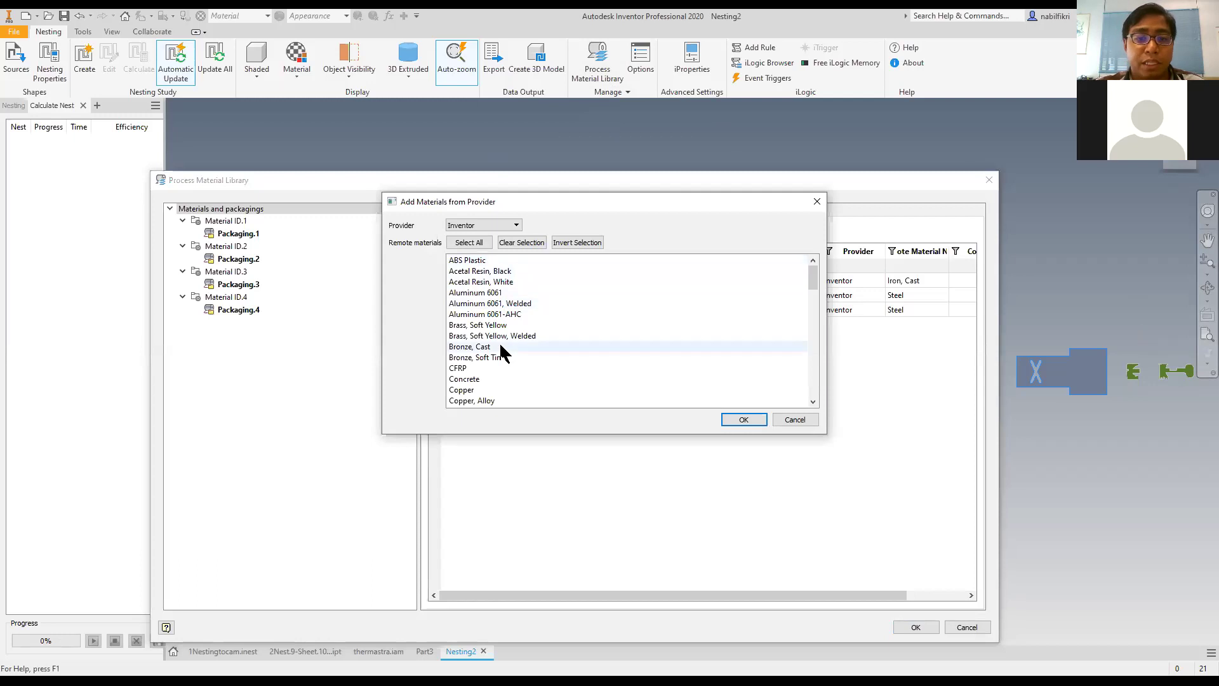
{"action": "left_click", "coordinate": [492, 293]}
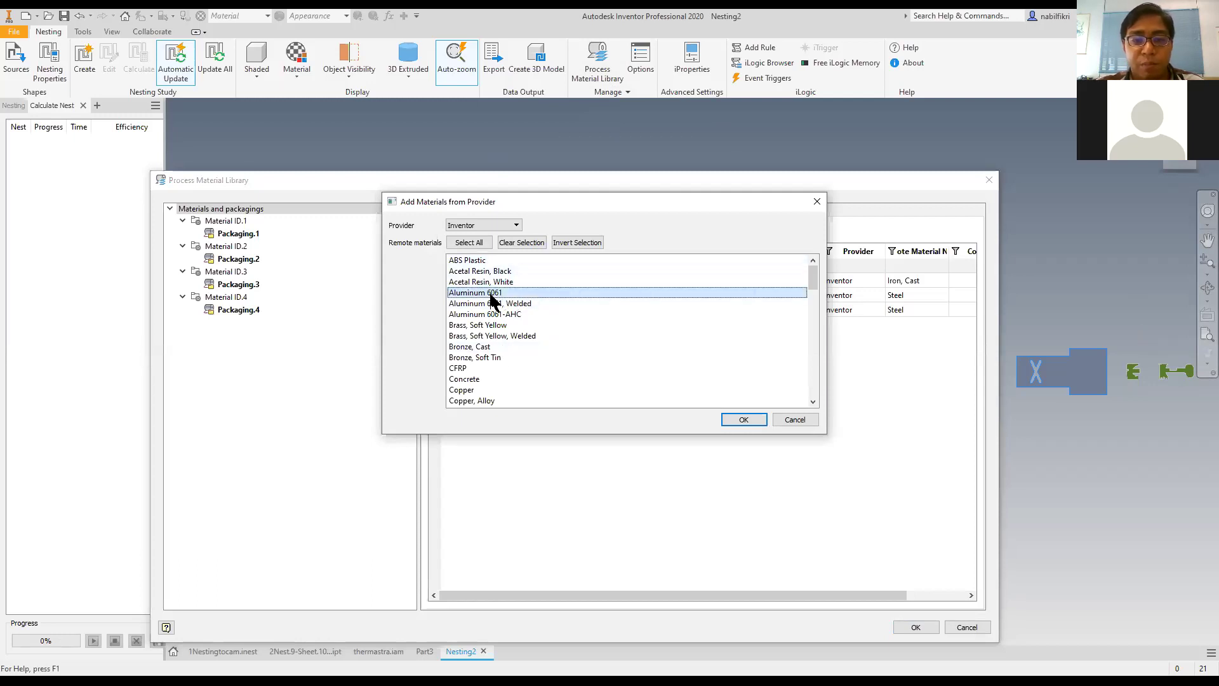
{"action": "left_click", "coordinate": [745, 421]}
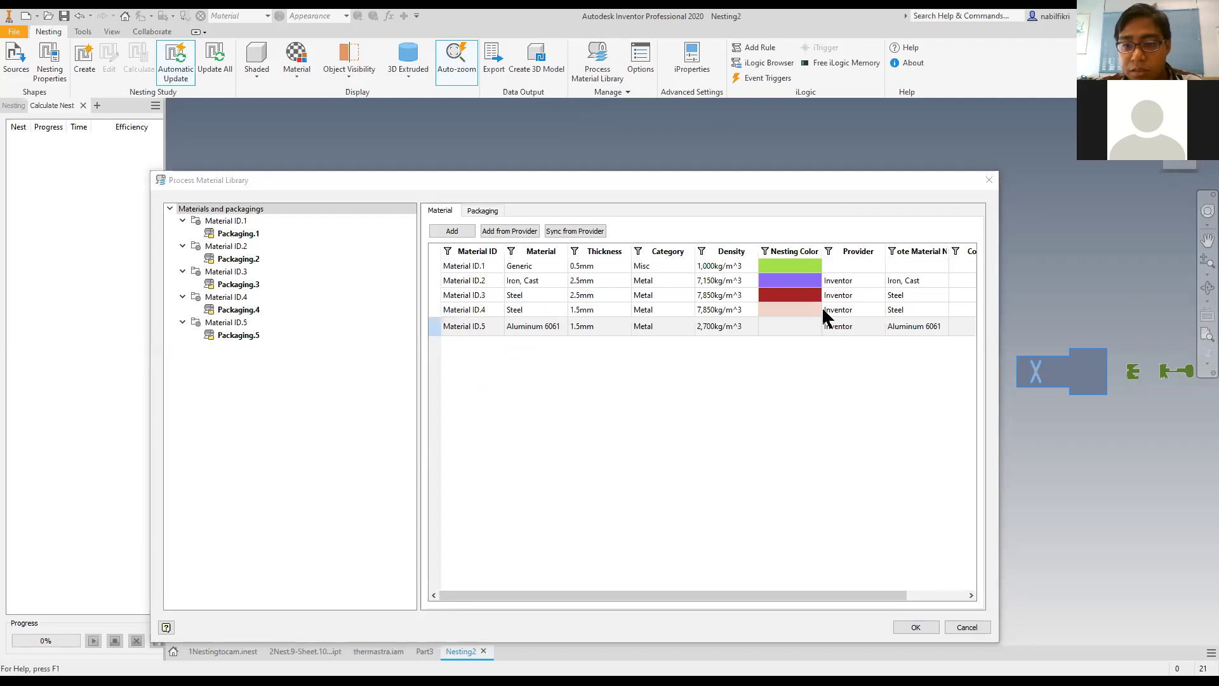
Set the nesting colors to red for Aluminum 6061, bright green for 1.5 mm Steel and dark gray for 2.5 mm Steel.
{"action": "left_click", "coordinate": [786, 327]}
{"action": "left_click", "coordinate": [817, 327]}
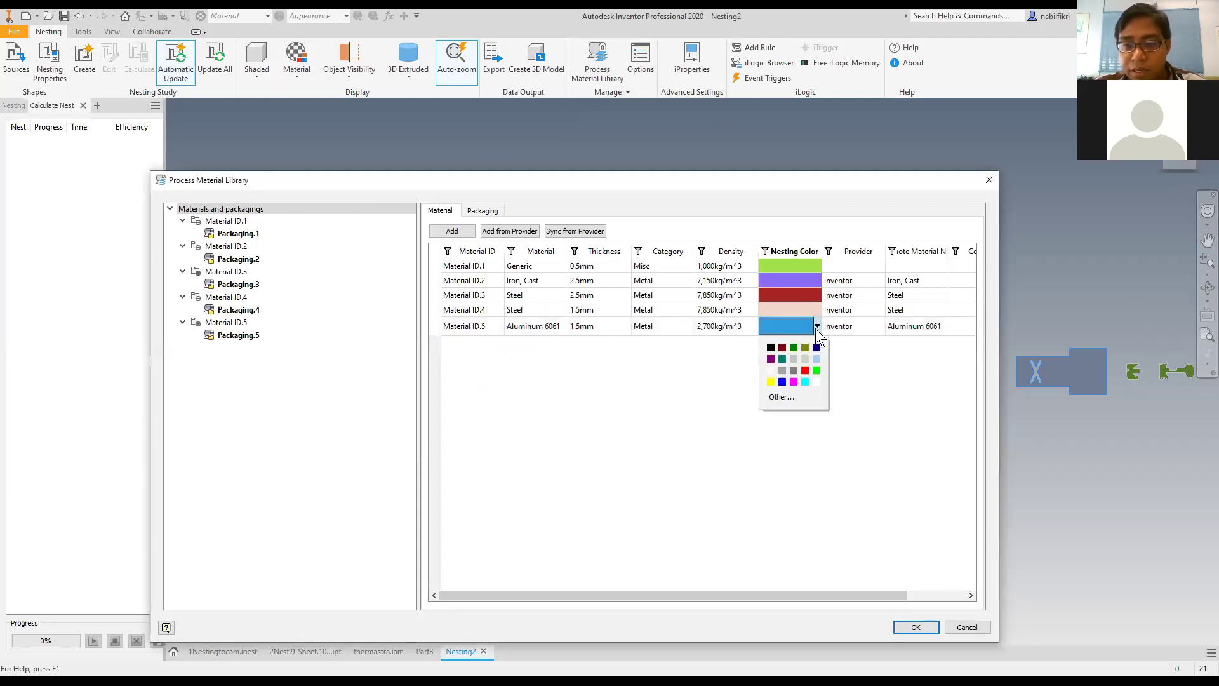
{"action": "left_click", "coordinate": [807, 371]}
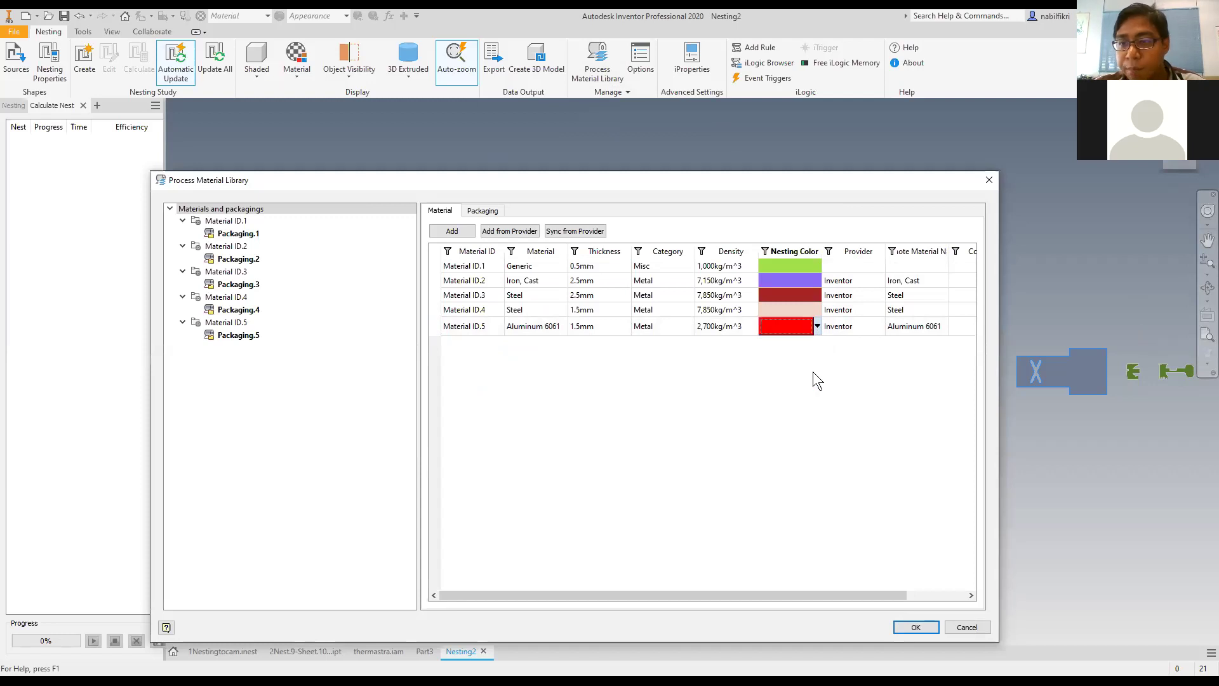
{"action": "left_click", "coordinate": [813, 309]}
{"action": "left_click", "coordinate": [817, 310]}
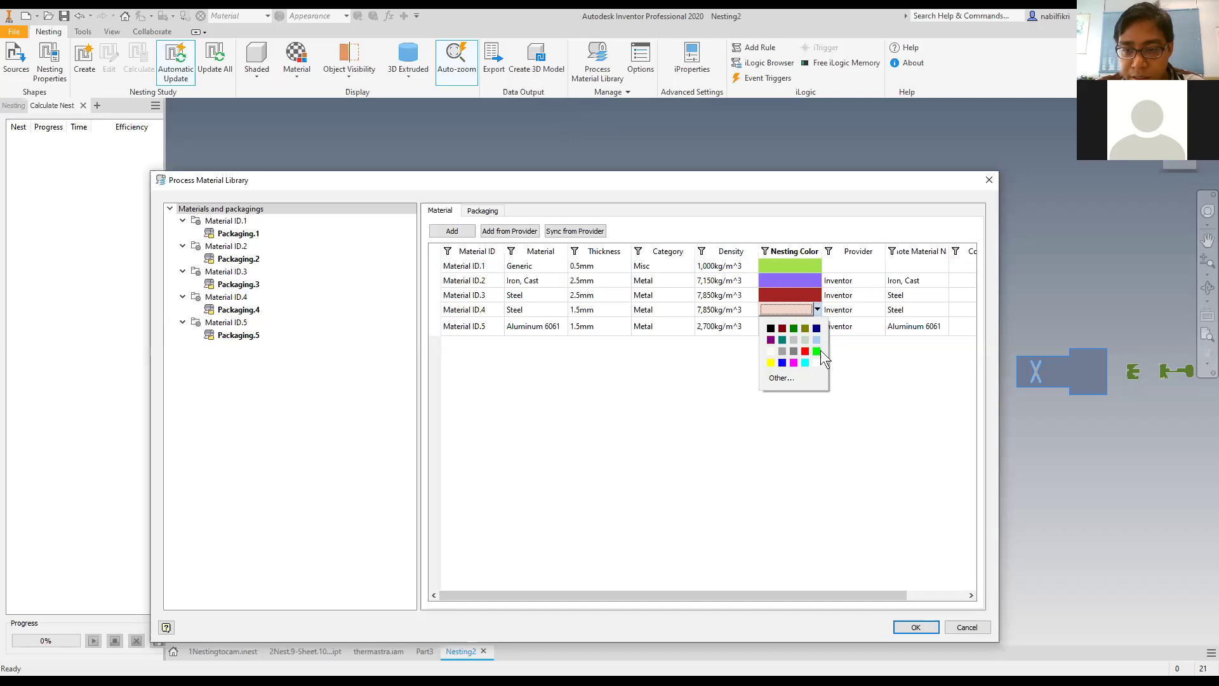
{"action": "left_click", "coordinate": [818, 351]}
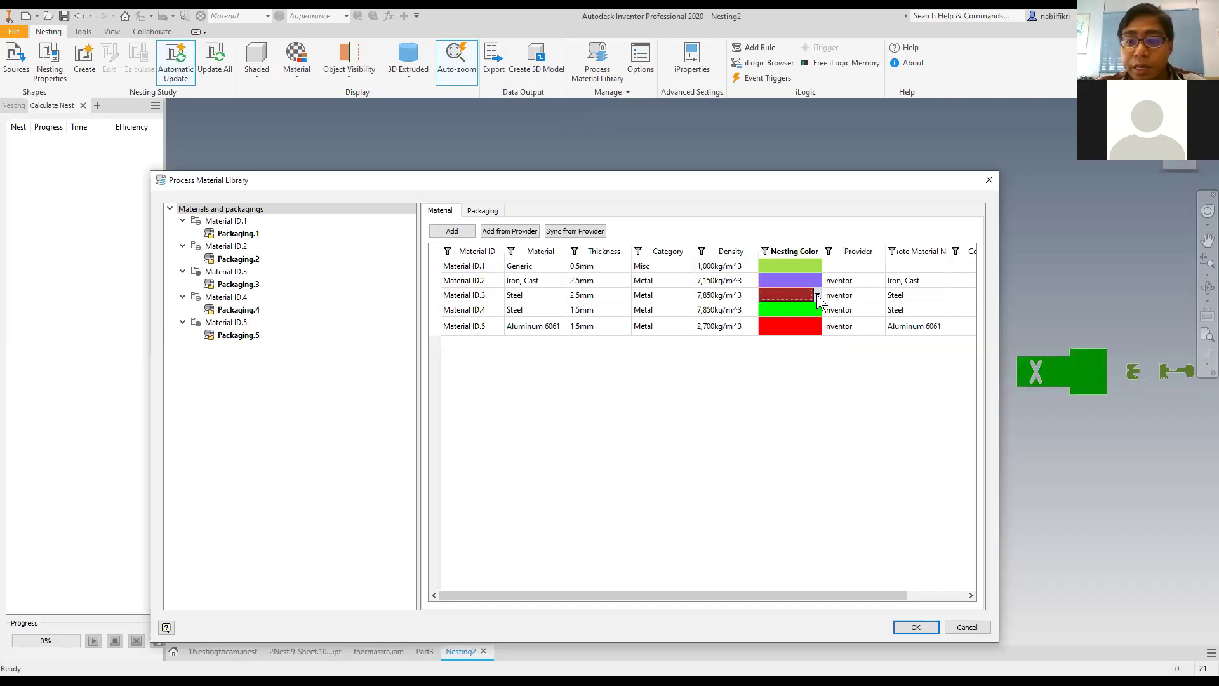
{"action": "left_click", "coordinate": [817, 296]}
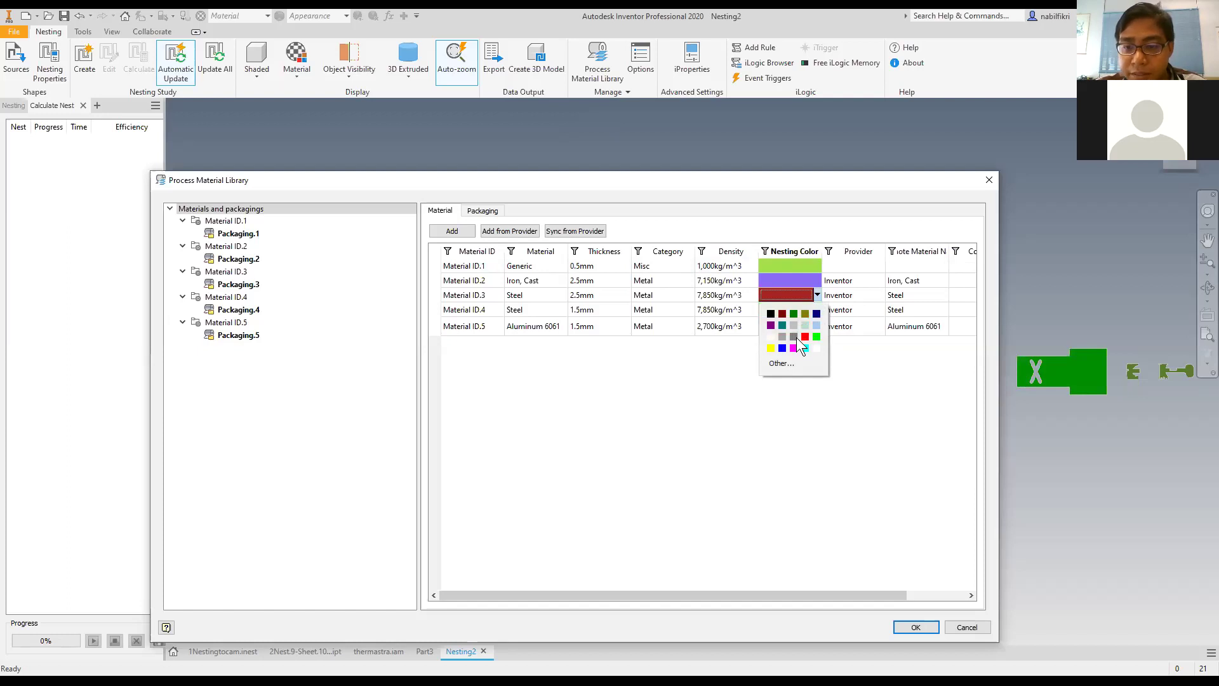
{"action": "left_click", "coordinate": [794, 337]}
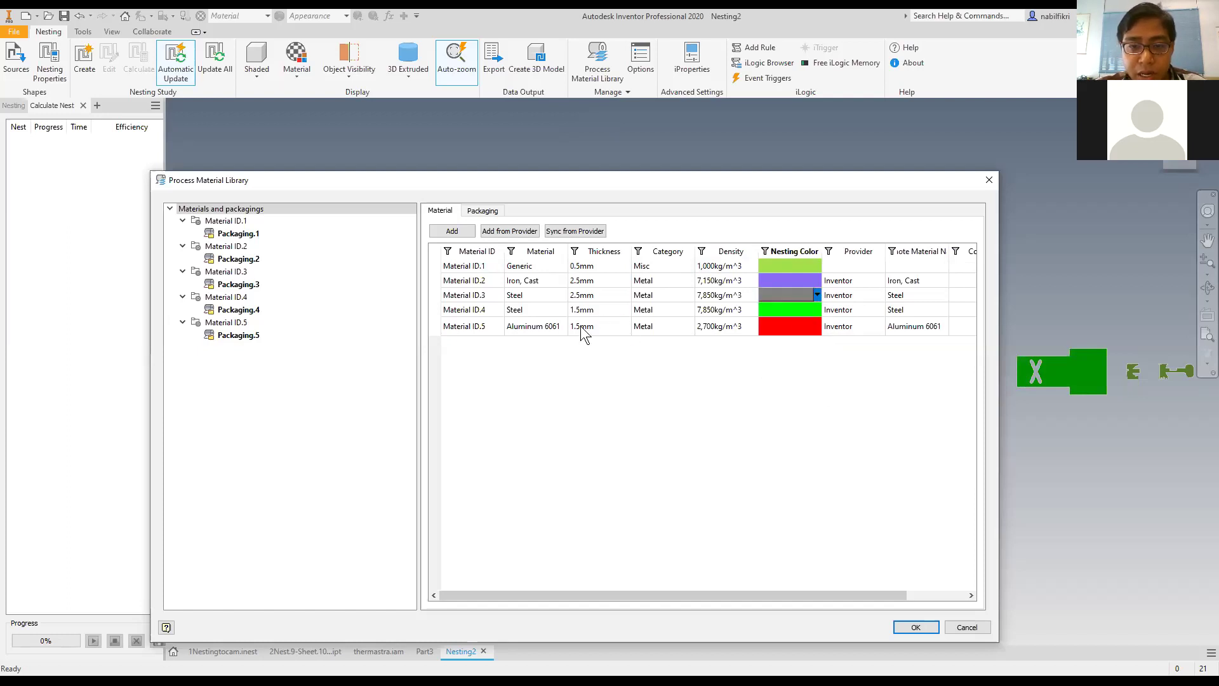
Set the Aluminum 6061 thickness to 2 mm, rename its material ID to Alum2 and accept the library changes.
{"action": "left_click", "coordinate": [575, 310]}
{"action": "left_click", "coordinate": [602, 326]}
{"action": "left_click_drag", "start_coordinate": [580, 326], "coordinate": [563, 325]}
{"action": "type", "text": "2"}
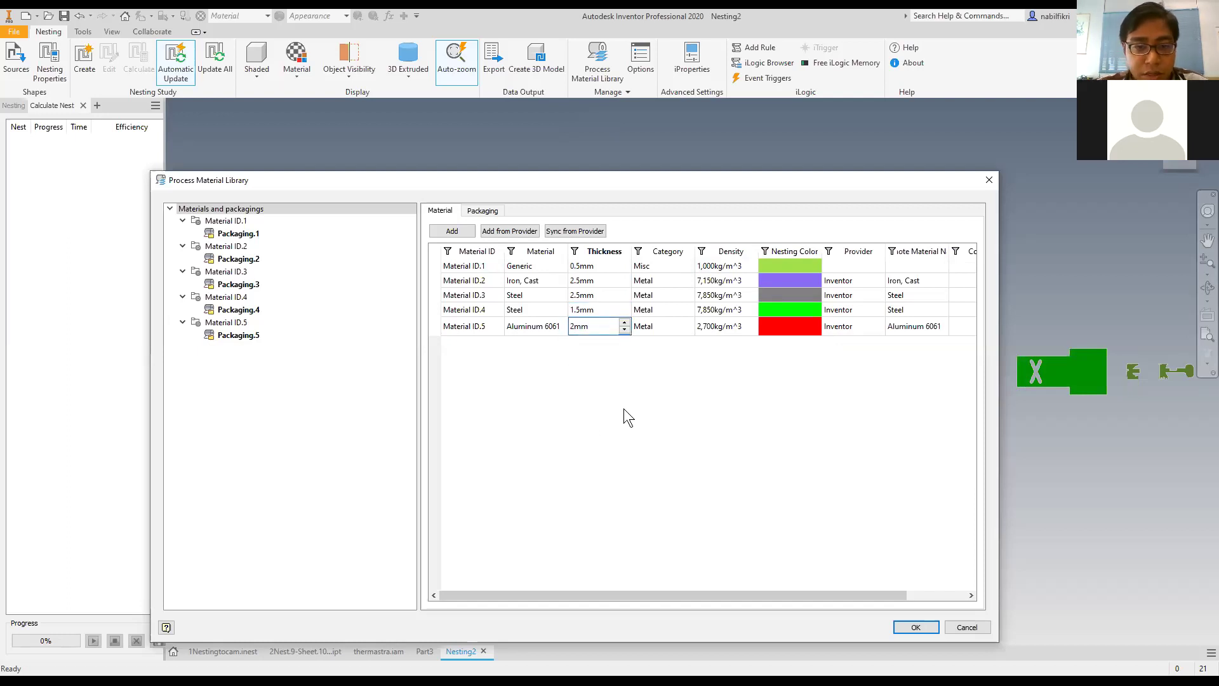
{"action": "left_click", "coordinate": [470, 328]}
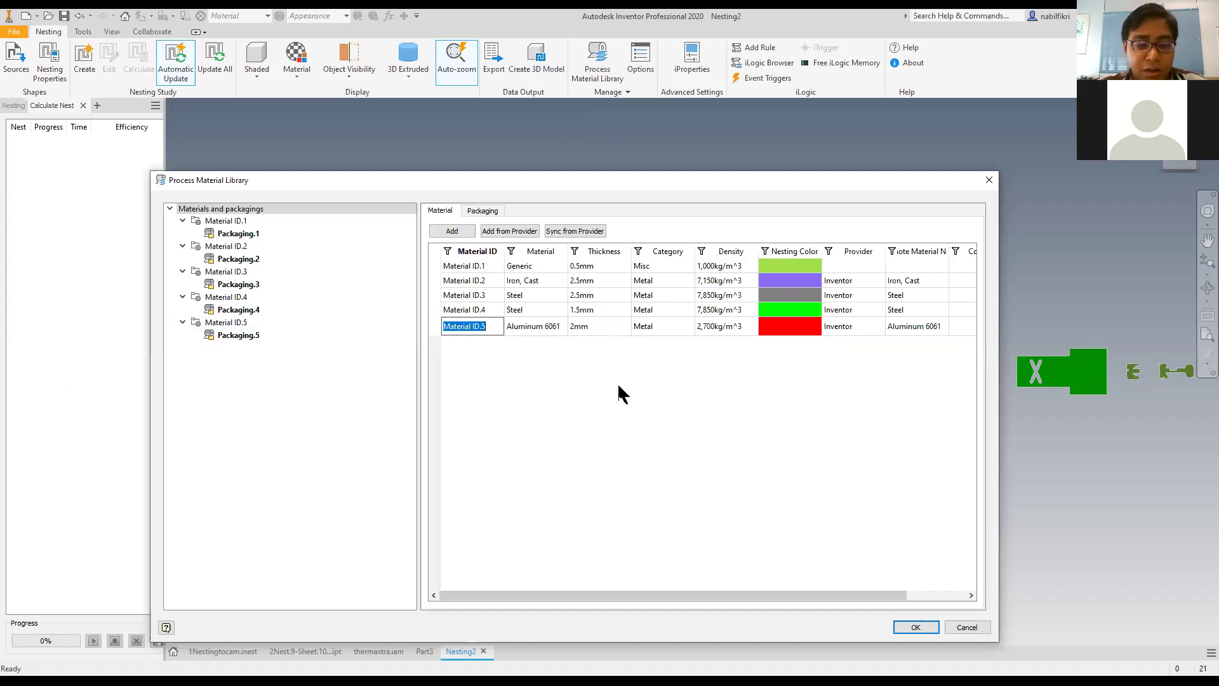
{"action": "type", "text": "Alum"}
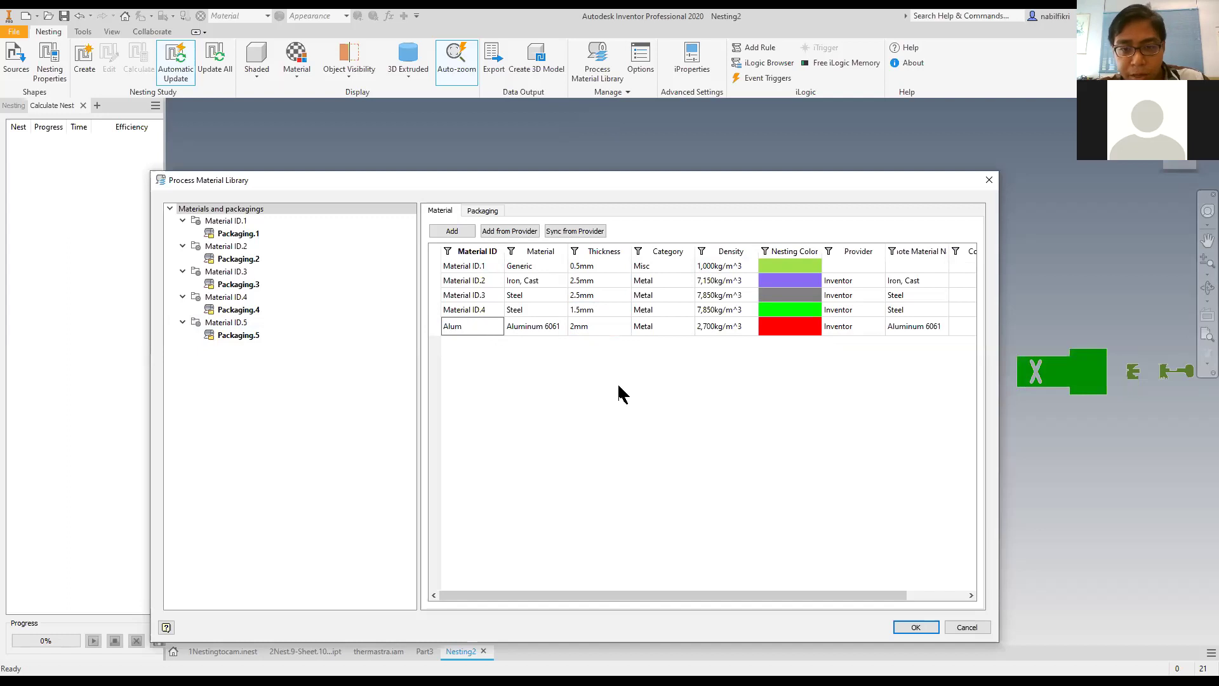
{"action": "type", "text": "2"}
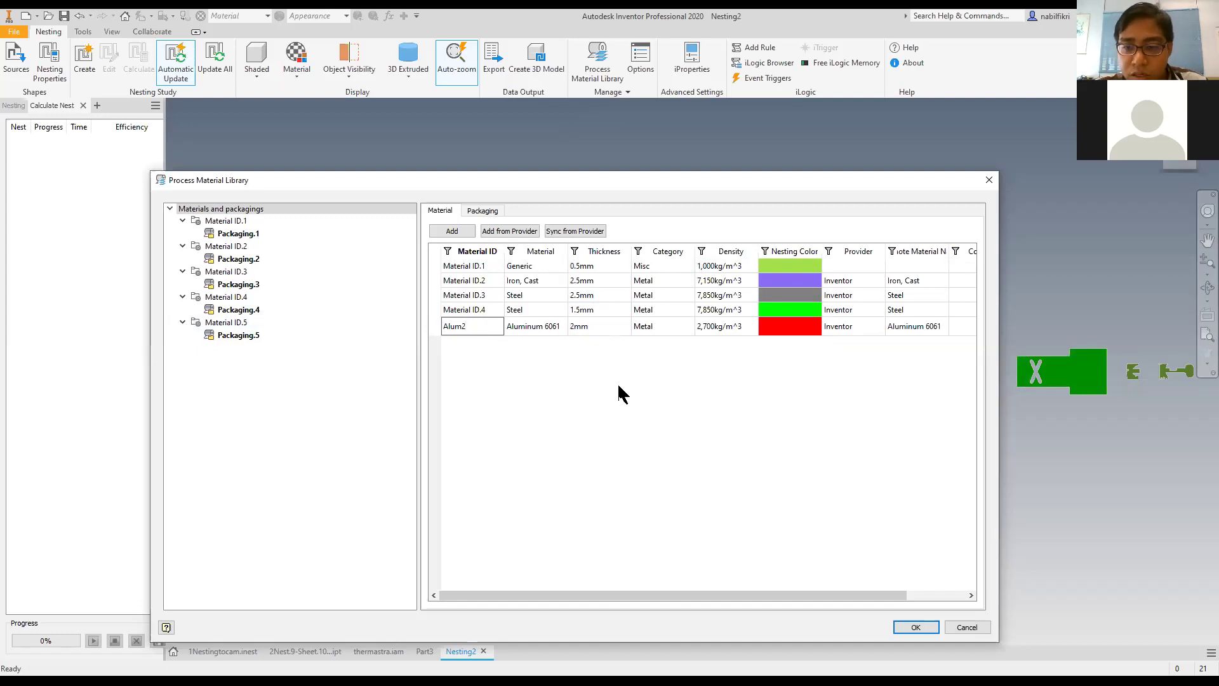
{"action": "left_click", "coordinate": [914, 627]}
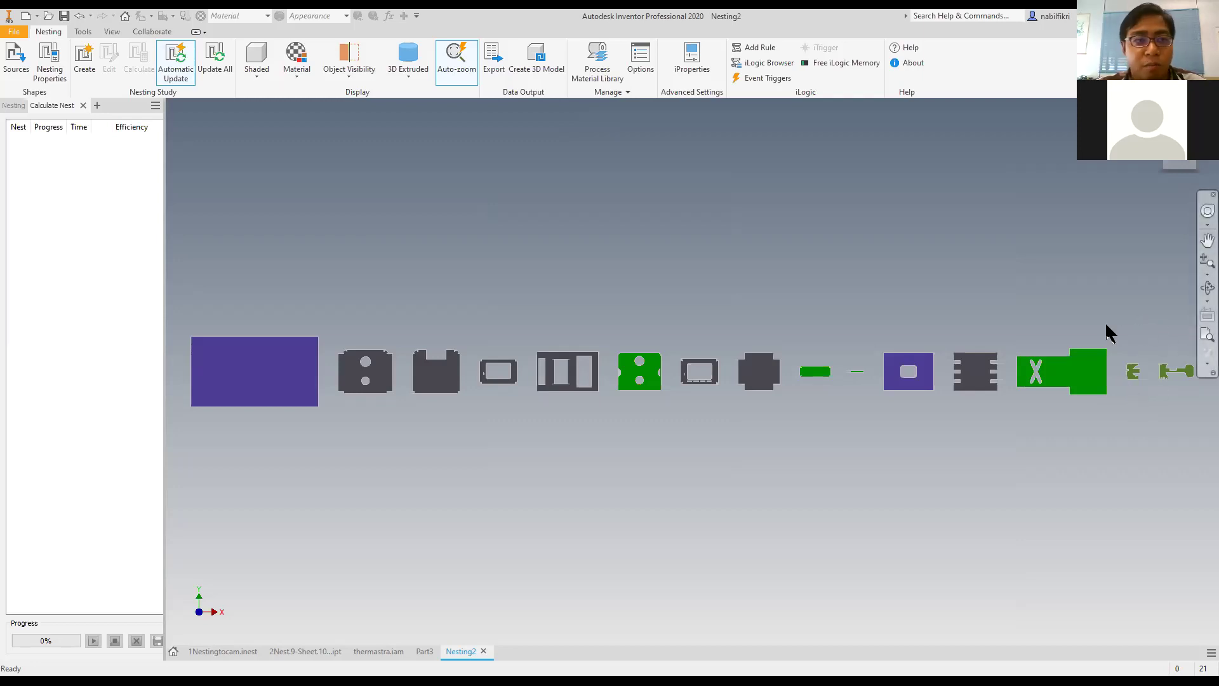
Assign the Alum2 material to both AutoCAD DWG source files, Part A and Part b, and accept the sources.
{"action": "left_click", "coordinate": [15, 70]}
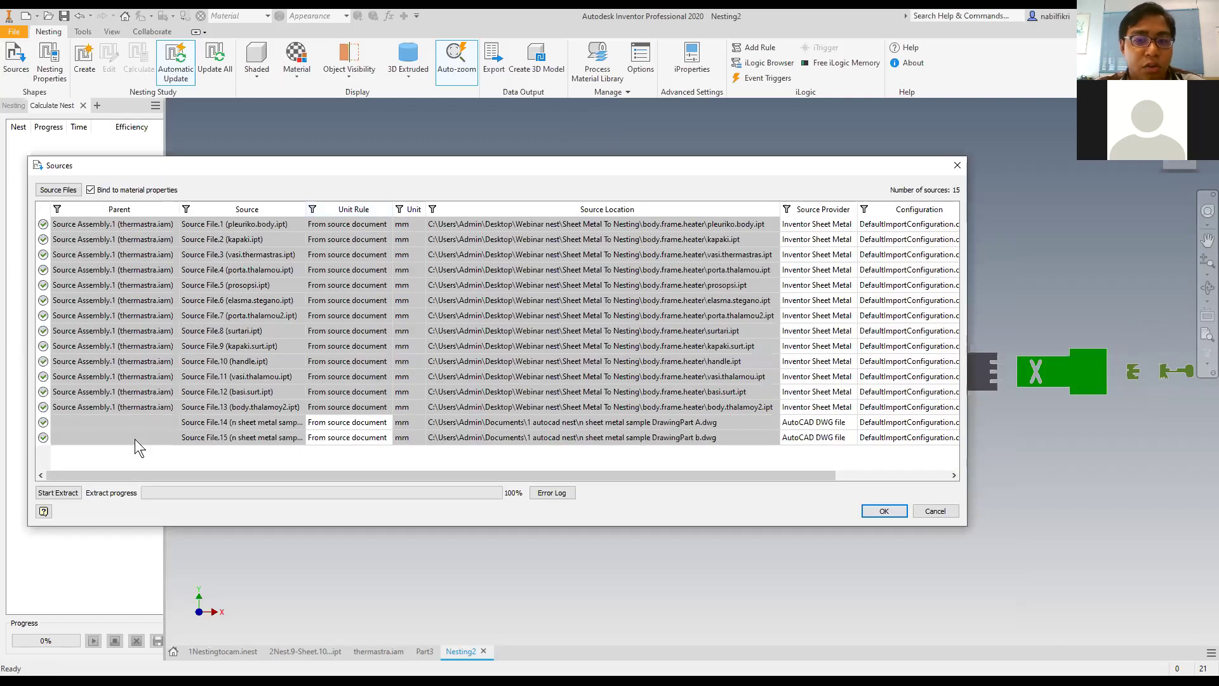
{"action": "left_click_drag", "start_coordinate": [508, 476], "coordinate": [689, 445]}
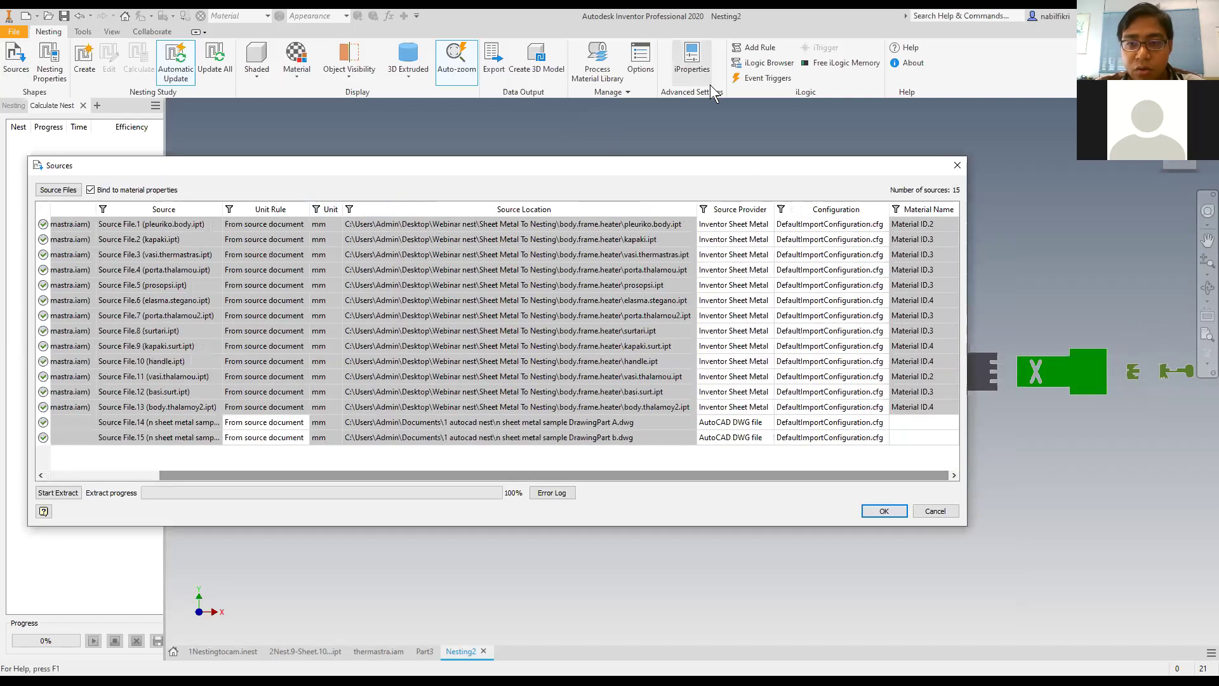
{"action": "left_click_drag", "start_coordinate": [756, 165], "coordinate": [762, 135]}
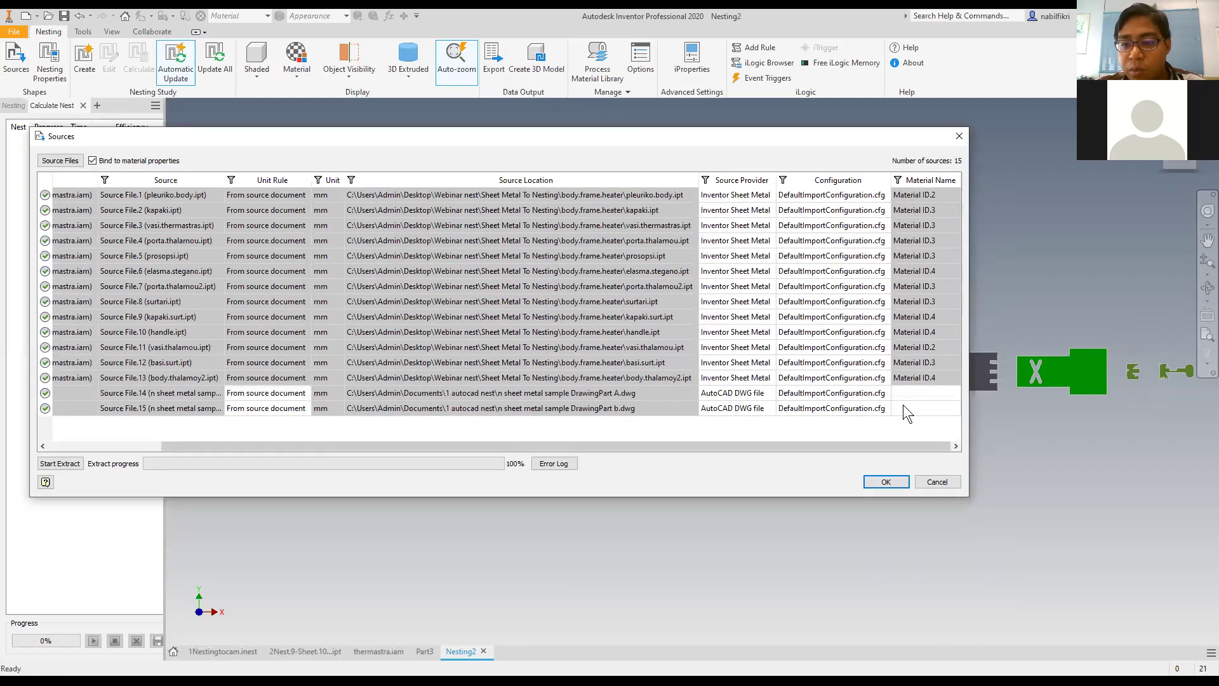
{"action": "left_click", "coordinate": [931, 393]}
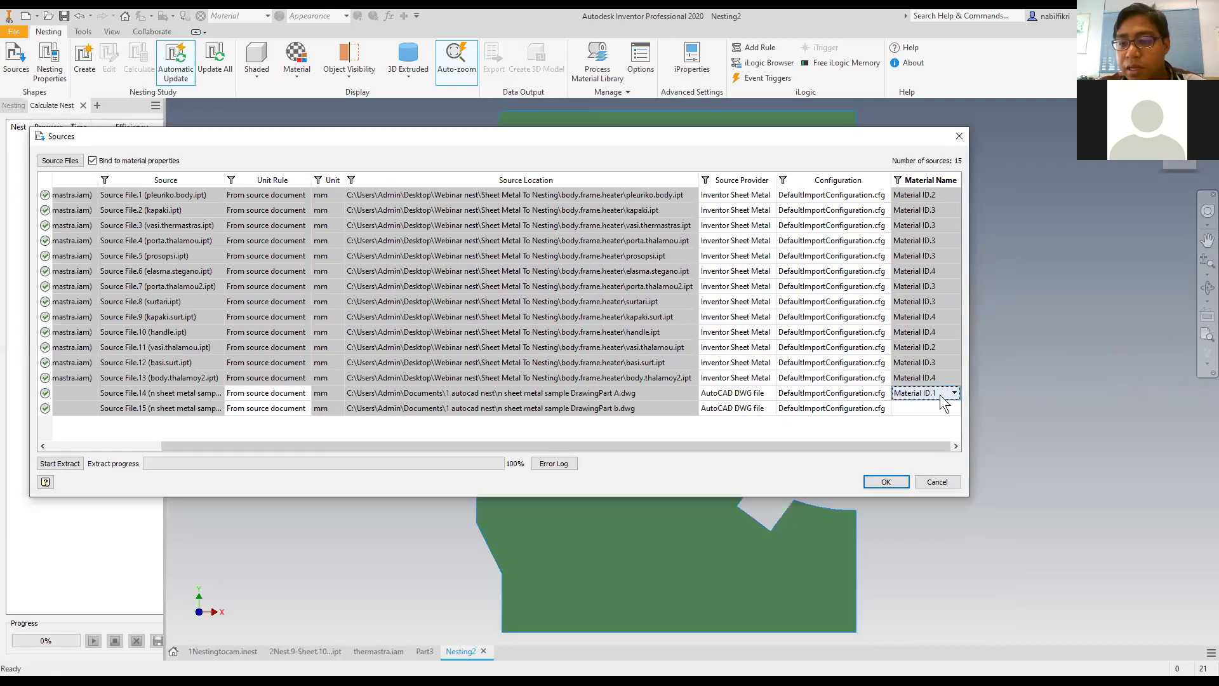
{"action": "left_click", "coordinate": [954, 393]}
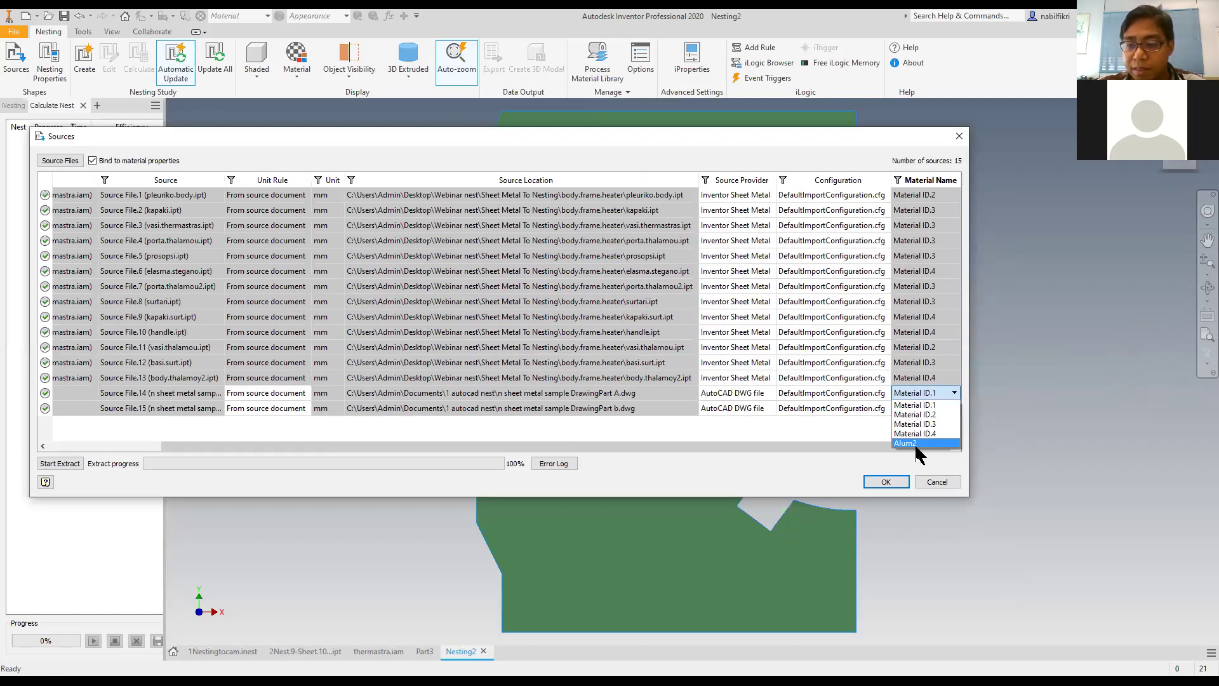
{"action": "left_click", "coordinate": [916, 444]}
{"action": "left_click", "coordinate": [922, 409]}
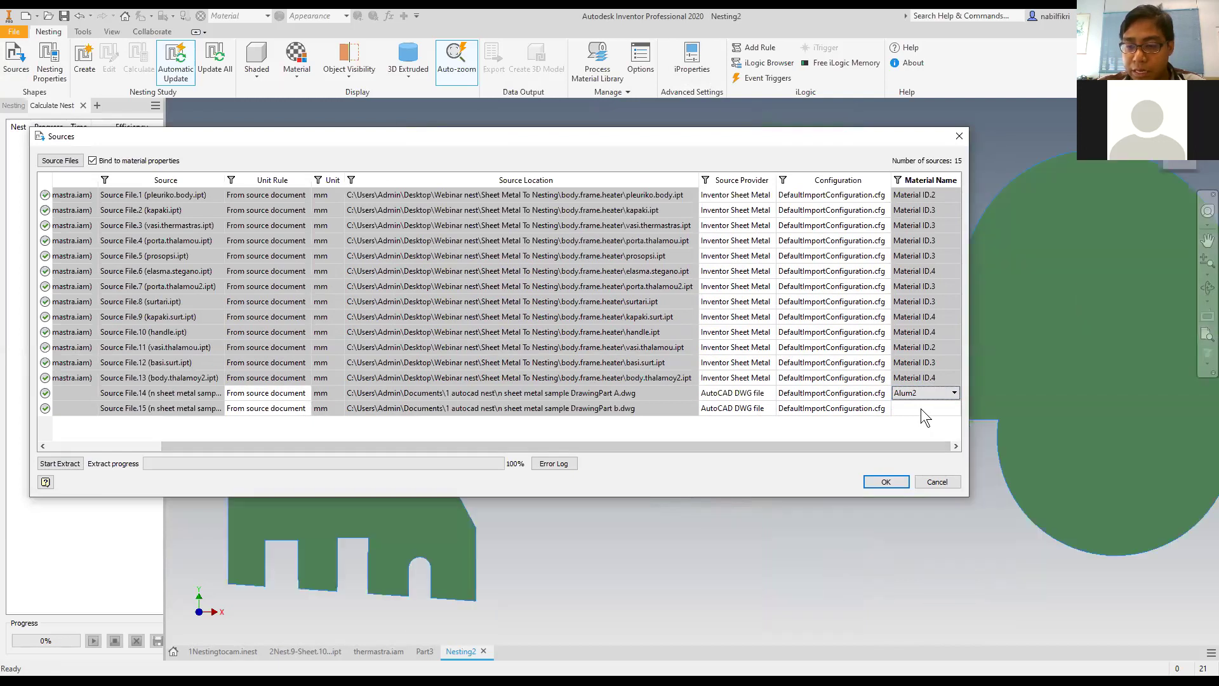
{"action": "left_click", "coordinate": [921, 409]}
{"action": "left_click", "coordinate": [907, 458]}
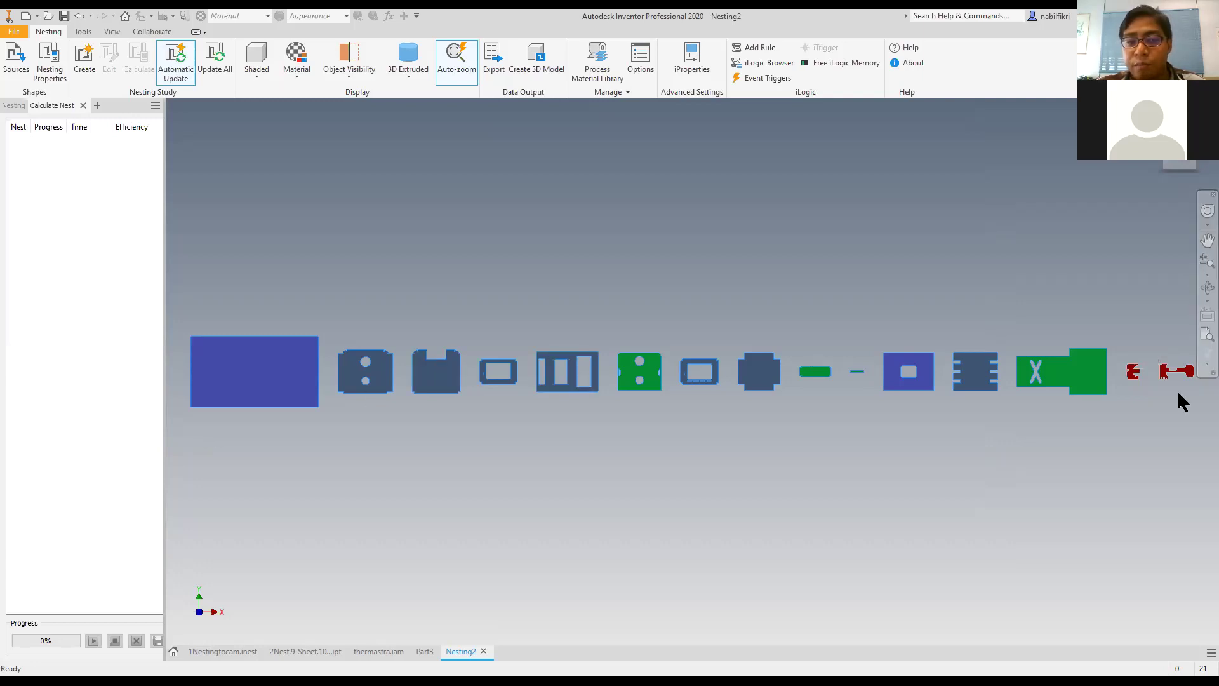
Create Nesting Study.1 with all 15 shapes, the default single job quantity and packagings, and automatic nest calculation.
{"action": "scroll", "coordinate": [615, 299], "scroll_direction": "up", "scroll_amount": 1}
{"action": "middle_click_drag", "start_coordinate": [615, 299], "coordinate": [601, 184]}
{"action": "scroll", "coordinate": [601, 185], "scroll_direction": "down", "scroll_amount": 2}
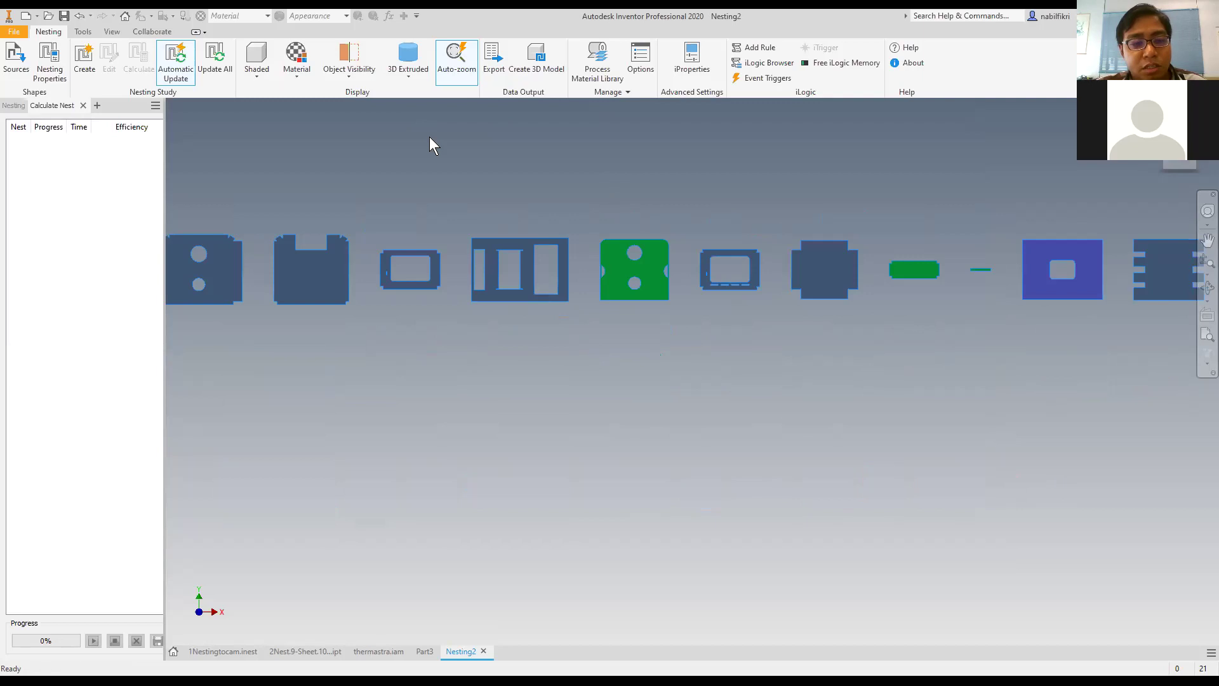
{"action": "middle_click_drag", "start_coordinate": [429, 136], "coordinate": [633, 133]}
{"action": "scroll", "coordinate": [178, 180], "scroll_direction": "up", "scroll_amount": 2}
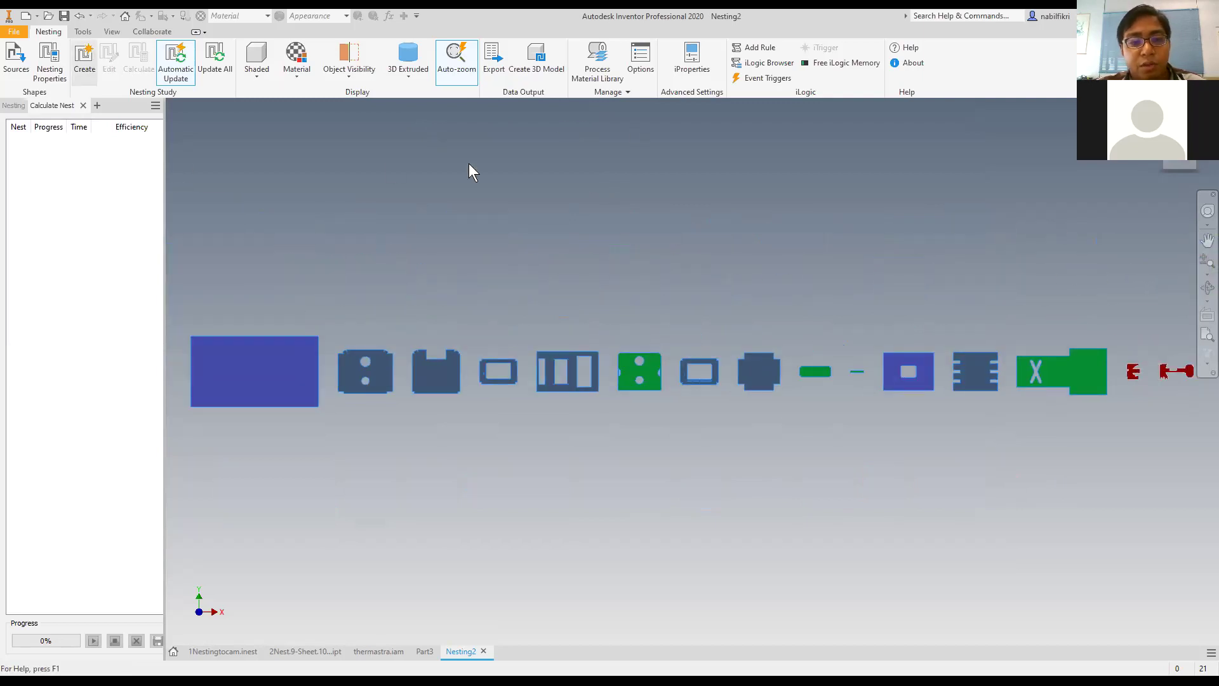
{"action": "left_click", "coordinate": [85, 60]}
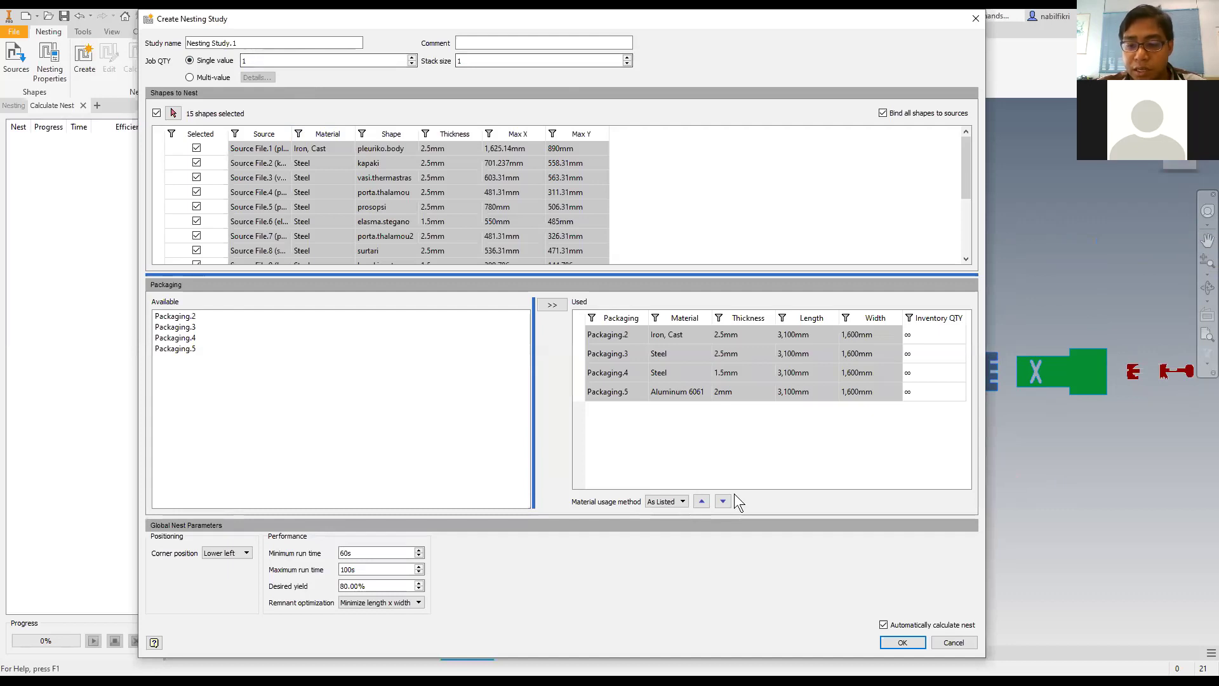
{"action": "left_click", "coordinate": [903, 643]}
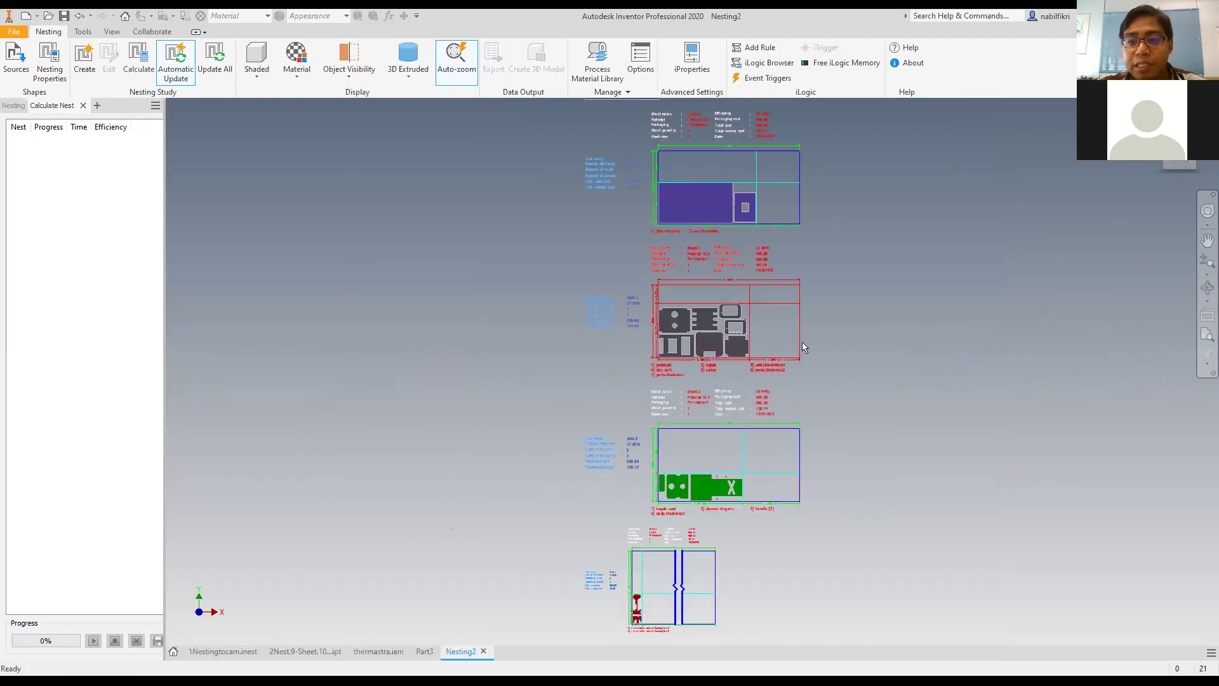
Examine the nested sheet layouts for each material, especially the sheet holding pleuriko.body and vasi.thalamou.
{"action": "scroll", "coordinate": [798, 286], "scroll_direction": "up", "scroll_amount": 3}
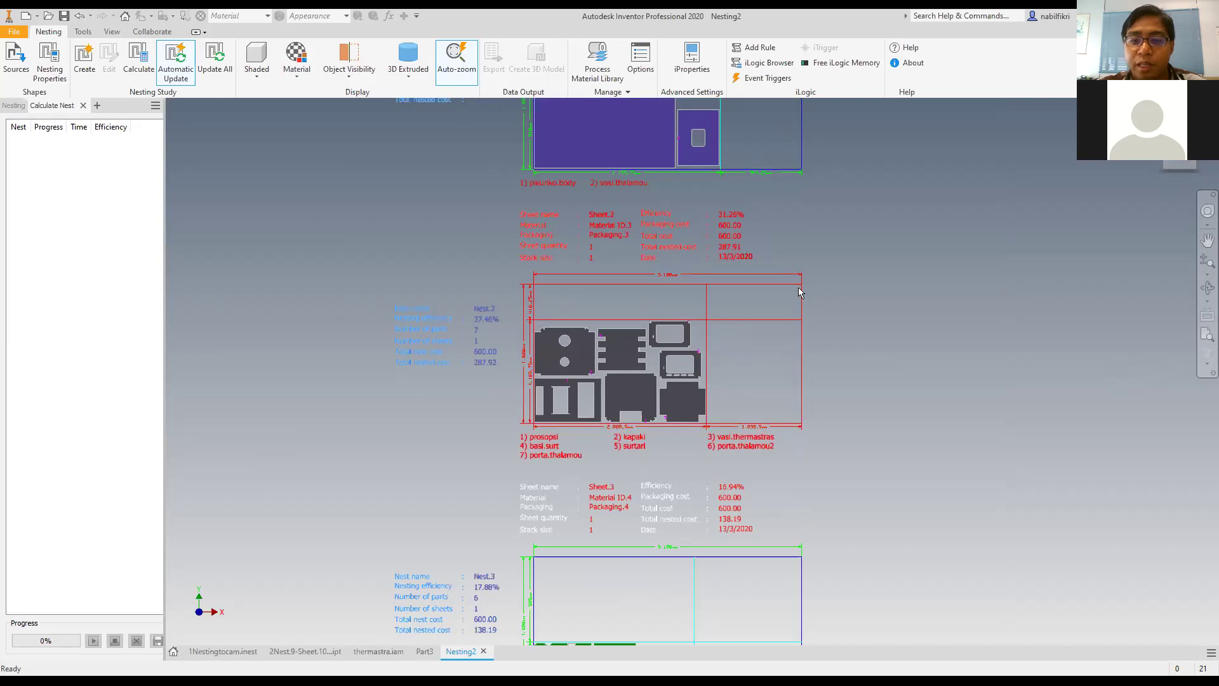
{"action": "scroll", "coordinate": [799, 290], "scroll_direction": "down", "scroll_amount": 5}
{"action": "scroll", "coordinate": [786, 301], "scroll_direction": "down", "scroll_amount": 3}
{"action": "middle_click_drag", "start_coordinate": [786, 302], "coordinate": [728, 348]}
{"action": "scroll", "coordinate": [727, 348], "scroll_direction": "up", "scroll_amount": 6}
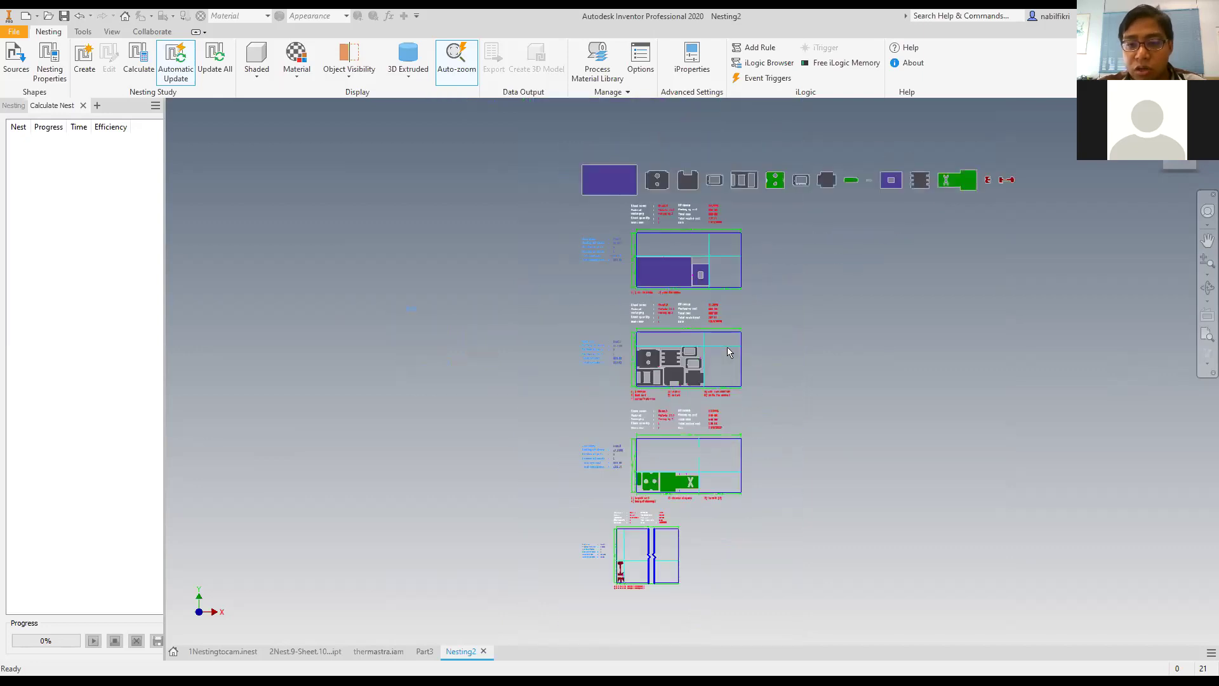
{"action": "scroll", "coordinate": [728, 246], "scroll_direction": "down", "scroll_amount": 5}
{"action": "scroll", "coordinate": [701, 267], "scroll_direction": "up", "scroll_amount": 3}
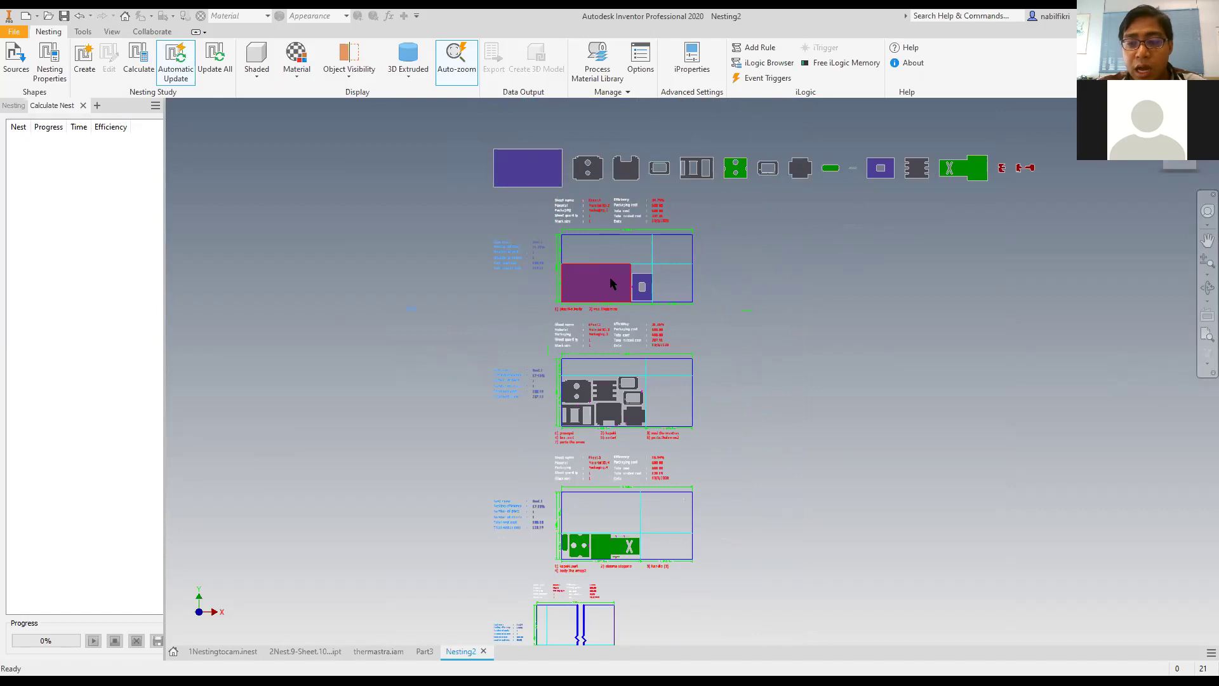
{"action": "left_click", "coordinate": [676, 268]}
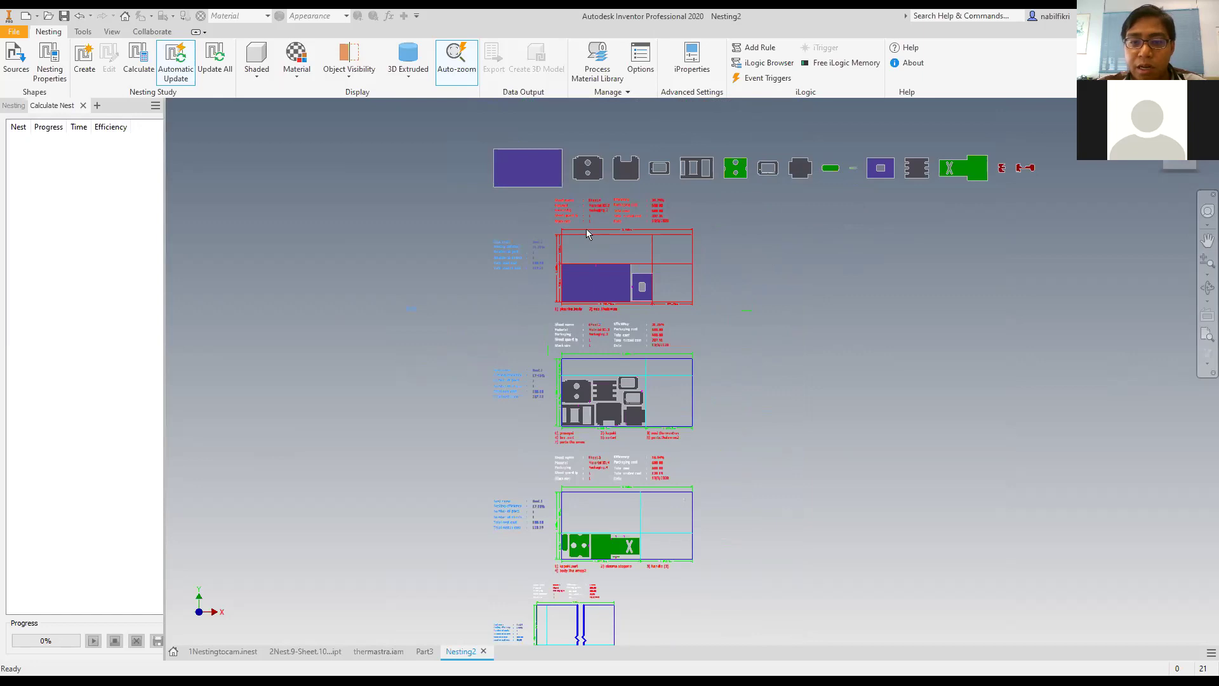
{"action": "left_click", "coordinate": [673, 314]}
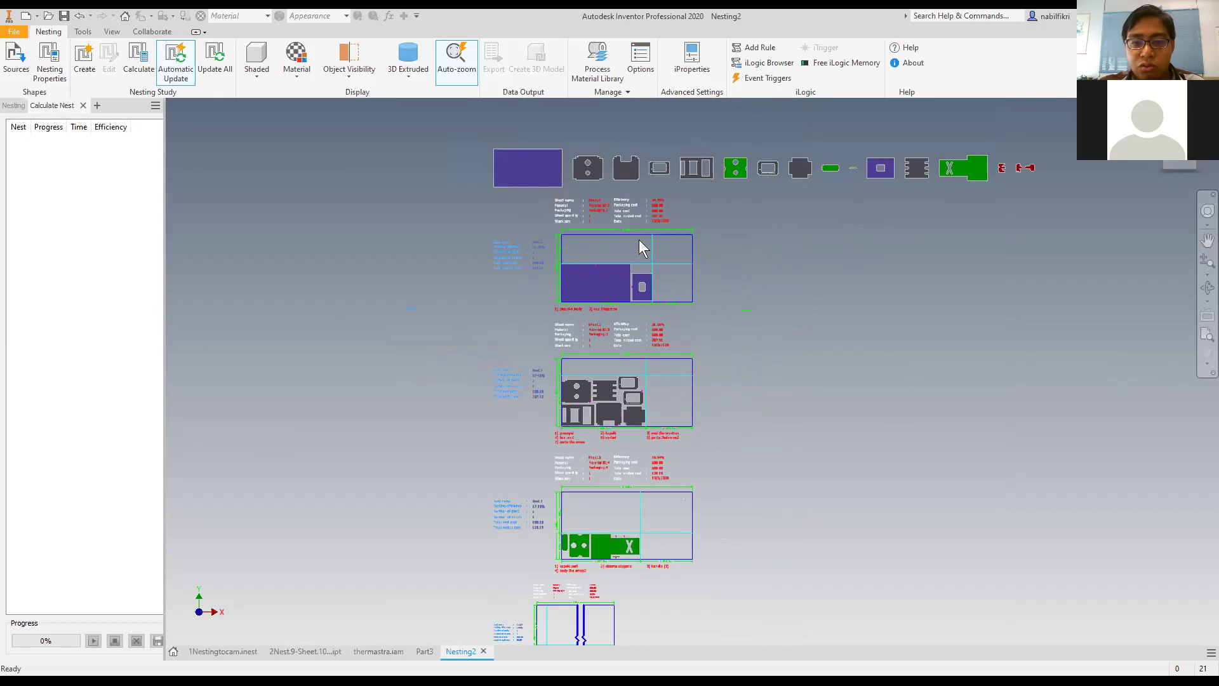
{"action": "scroll", "coordinate": [638, 238], "scroll_direction": "up", "scroll_amount": 10}
{"action": "scroll", "coordinate": [627, 235], "scroll_direction": "down", "scroll_amount": 3}
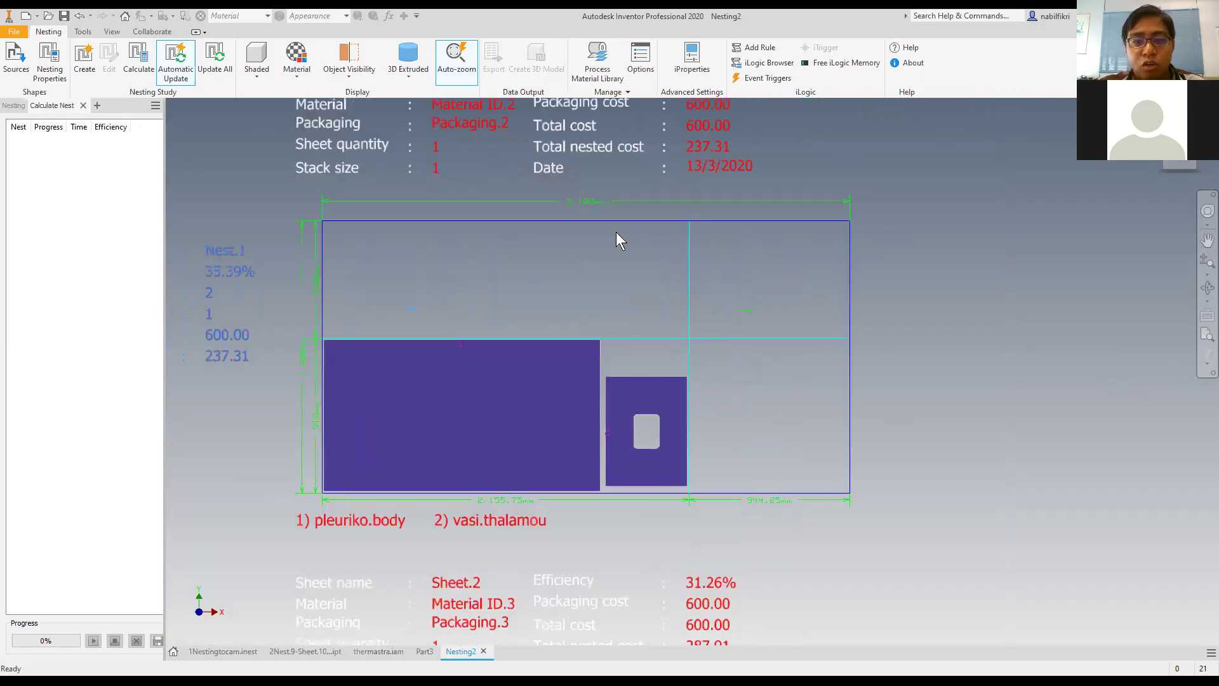
{"action": "left_click", "coordinate": [575, 211]}
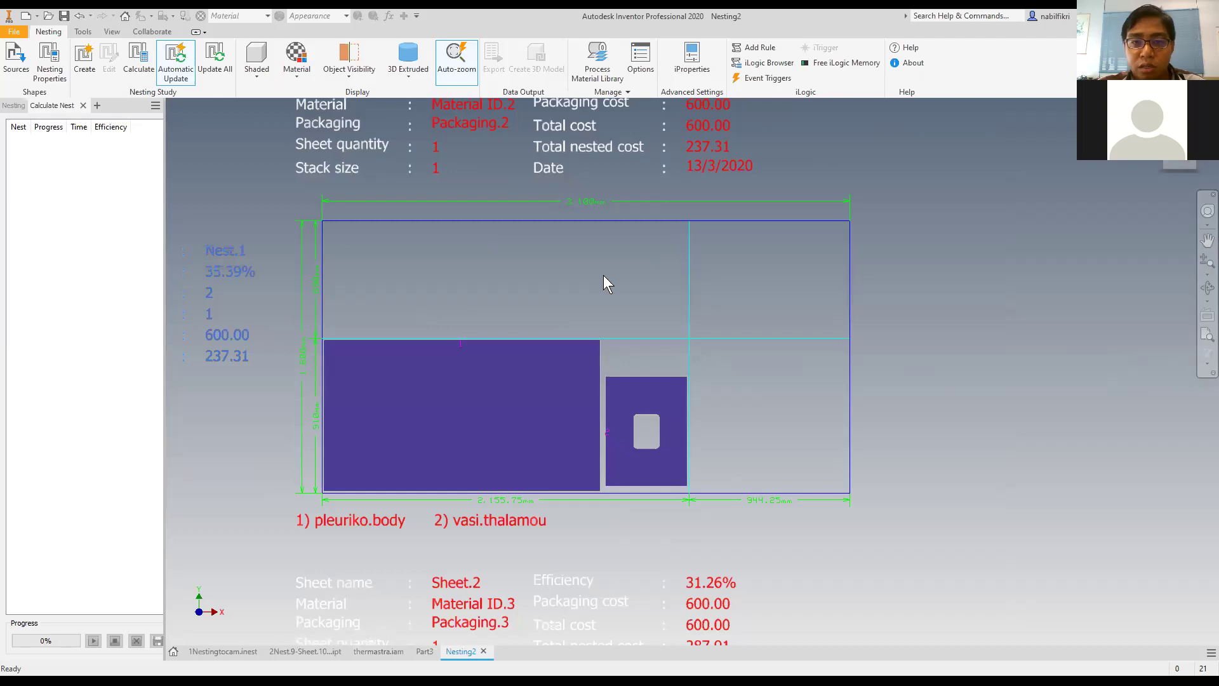
{"action": "scroll", "coordinate": [613, 277], "scroll_direction": "down", "scroll_amount": 5}
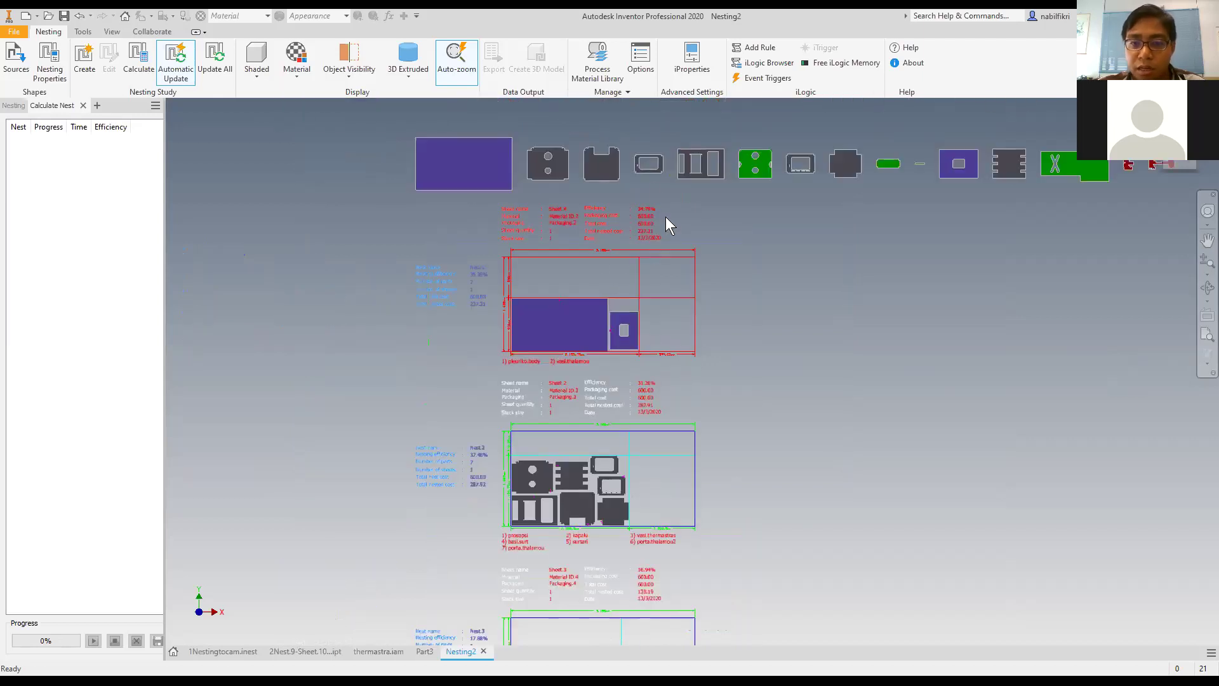
Set Packaging.2 of Material ID.2 to 3,500 mm length and 2,600 mm width in the process material library and accept.
{"action": "left_click", "coordinate": [610, 51]}
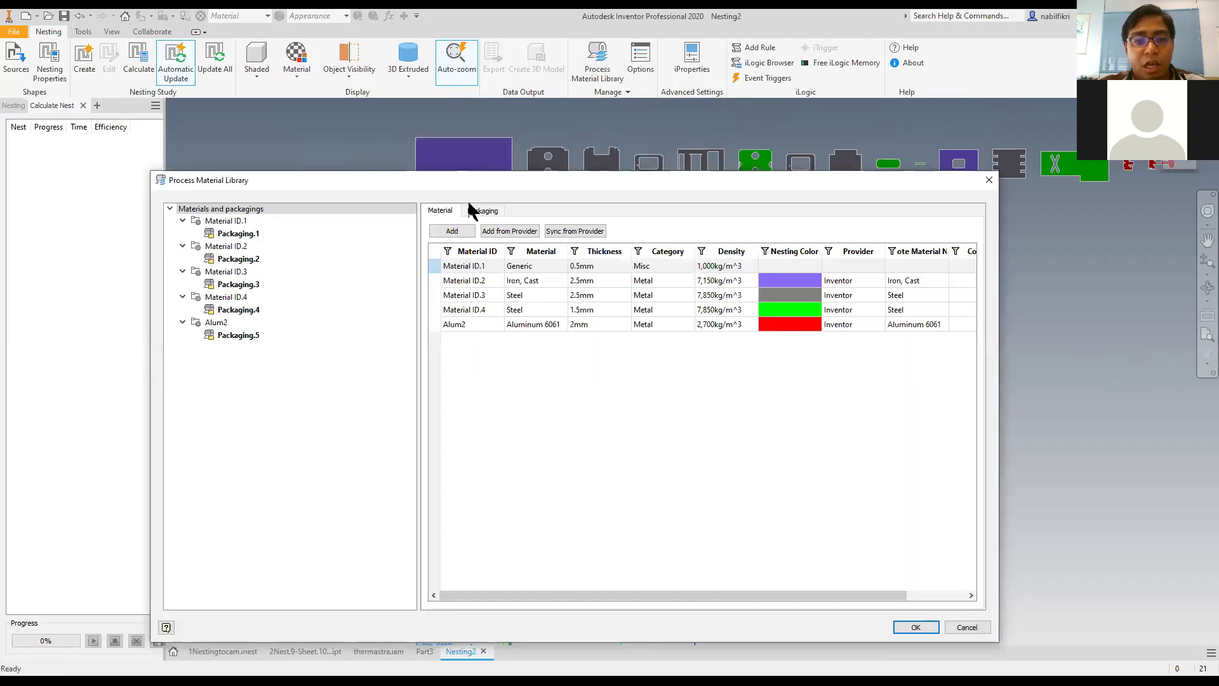
{"action": "left_click", "coordinate": [484, 212]}
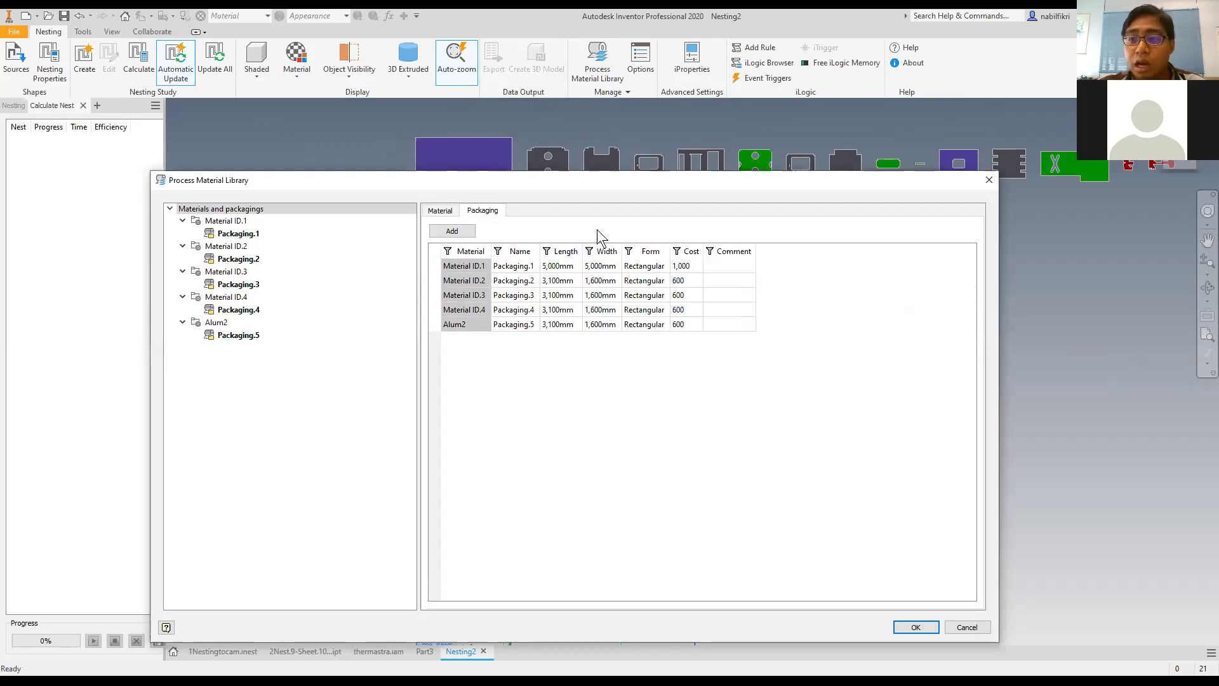
{"action": "double_click", "coordinate": [558, 283]}
{"action": "left_click_drag", "start_coordinate": [560, 281], "coordinate": [553, 284]}
{"action": "type", "text": "5"}
{"action": "double_click", "coordinate": [592, 283]}
{"action": "left_click", "coordinate": [592, 284]}
{"action": "left_click_drag", "start_coordinate": [591, 282], "coordinate": [585, 282]}
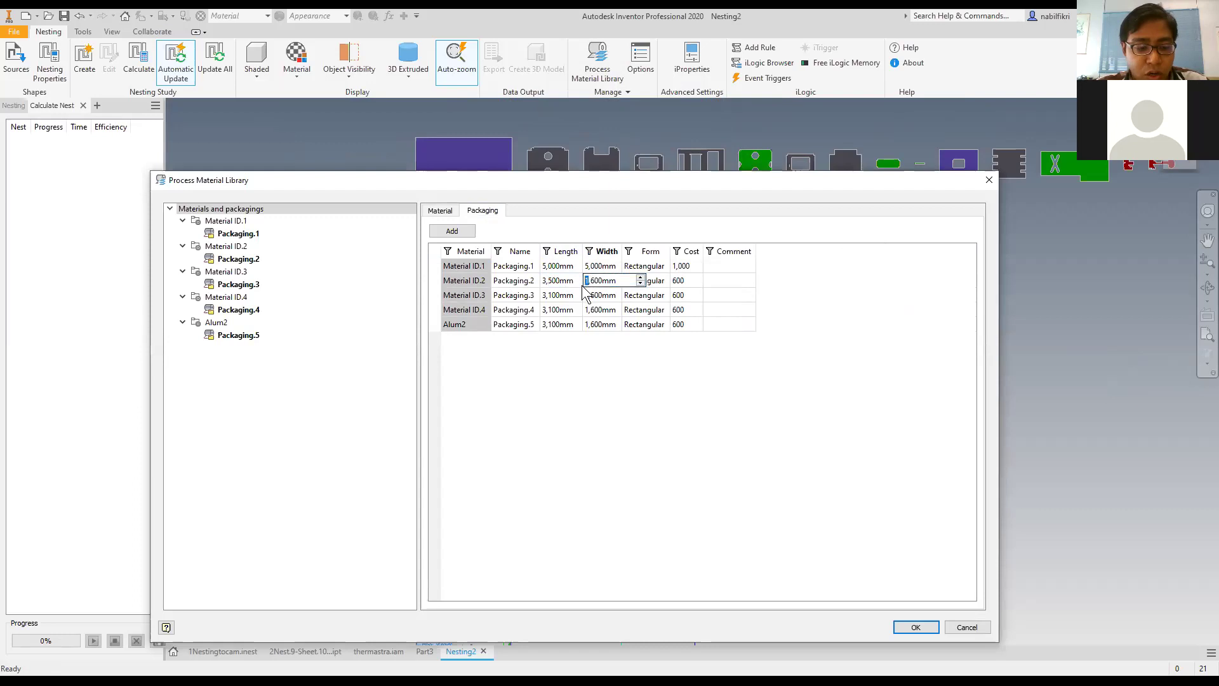
{"action": "type", "text": "2"}
{"action": "left_click", "coordinate": [916, 626]}
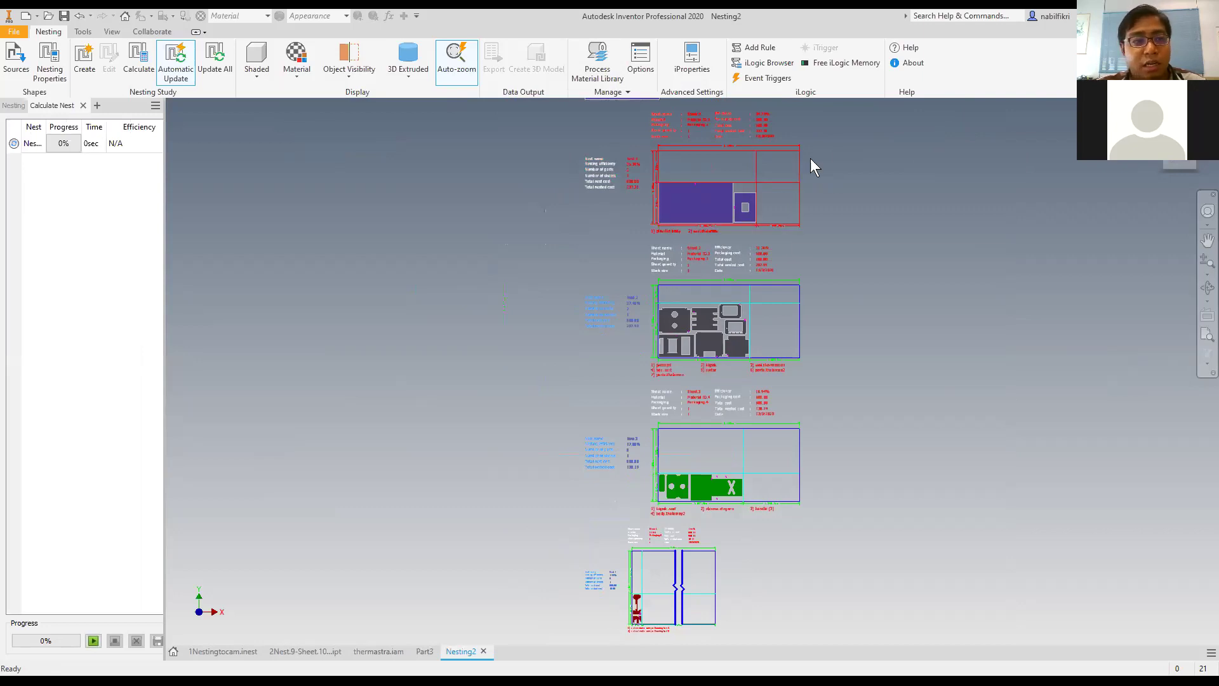
Recalculate Nesting Study.1 with the changed sheet size.
{"action": "left_click", "coordinate": [13, 105]}
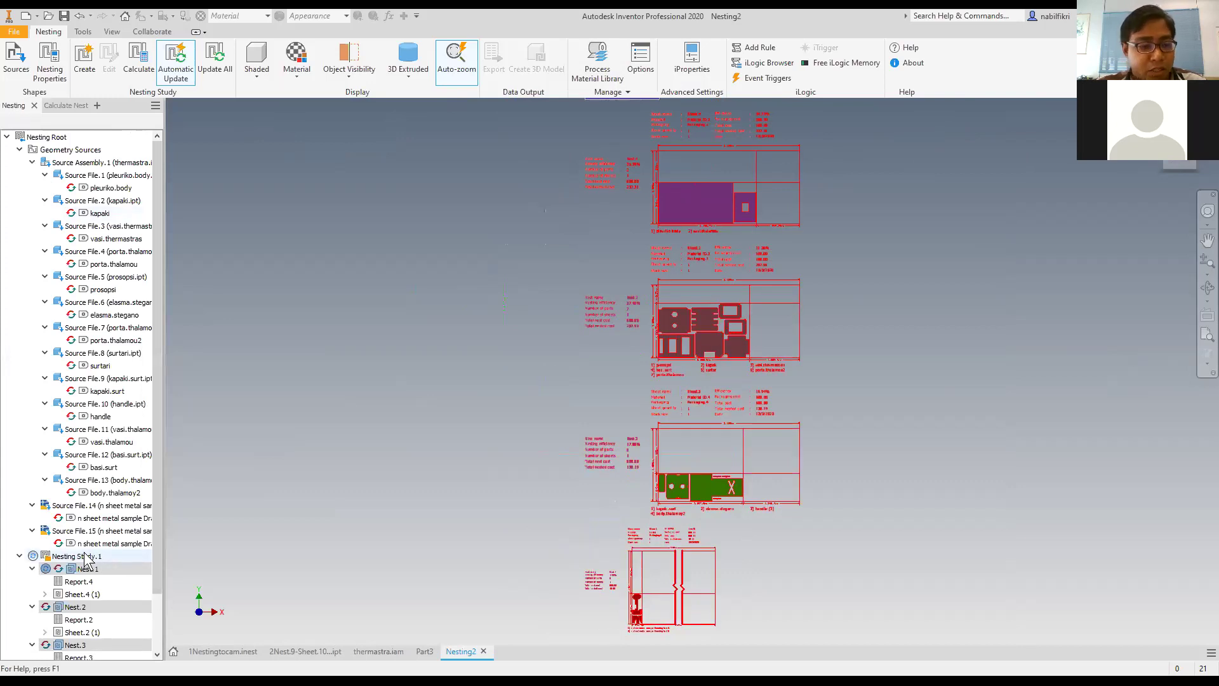
{"action": "right_click", "coordinate": [85, 557]}
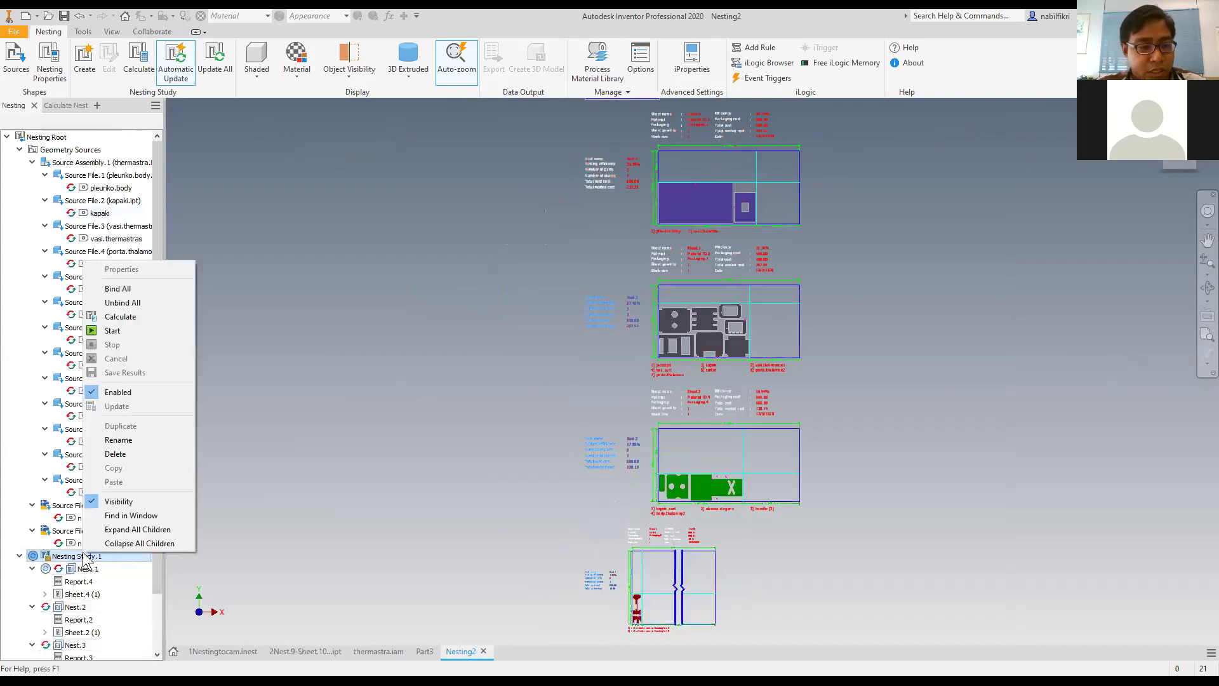
{"action": "left_click", "coordinate": [149, 315]}
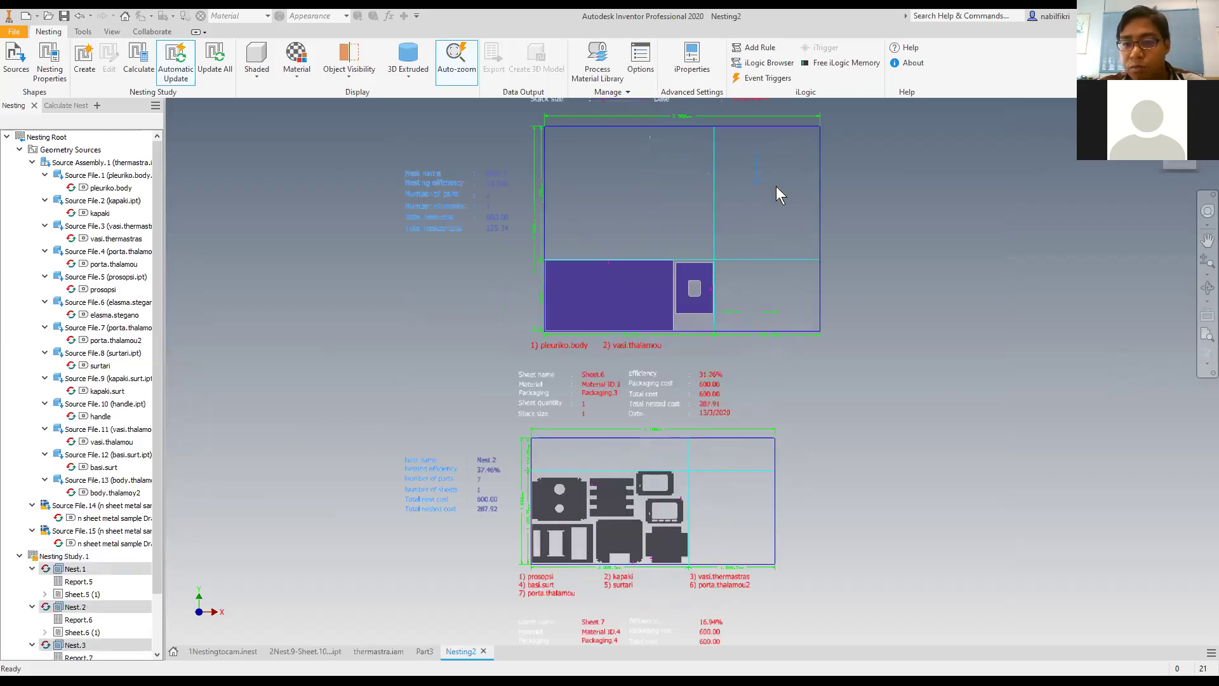
Examine the recalculated Nest.1 layout on the enlarged sheet and compare it with the other nests.
{"action": "scroll", "coordinate": [776, 185], "scroll_direction": "up", "scroll_amount": 3}
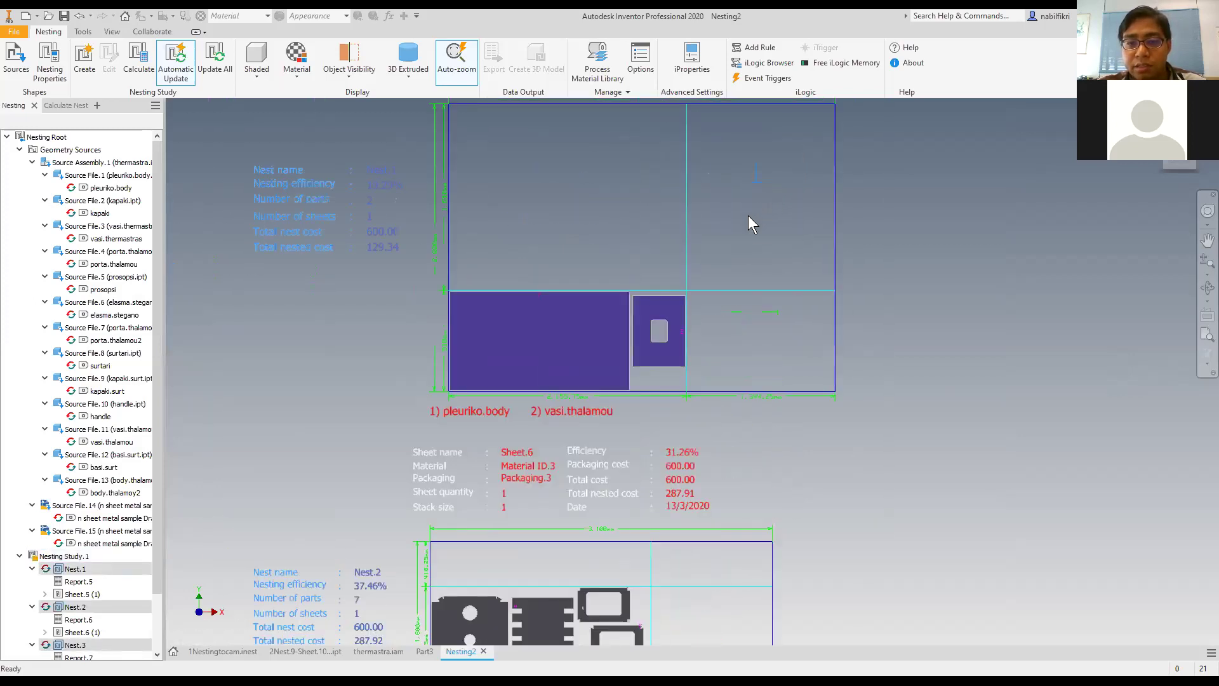
{"action": "scroll", "coordinate": [748, 215], "scroll_direction": "down", "scroll_amount": 3}
{"action": "scroll", "coordinate": [620, 253], "scroll_direction": "up", "scroll_amount": 4}
{"action": "scroll", "coordinate": [699, 216], "scroll_direction": "down", "scroll_amount": 4}
{"action": "scroll", "coordinate": [714, 216], "scroll_direction": "up", "scroll_amount": 1}
{"action": "scroll", "coordinate": [633, 163], "scroll_direction": "down", "scroll_amount": 1}
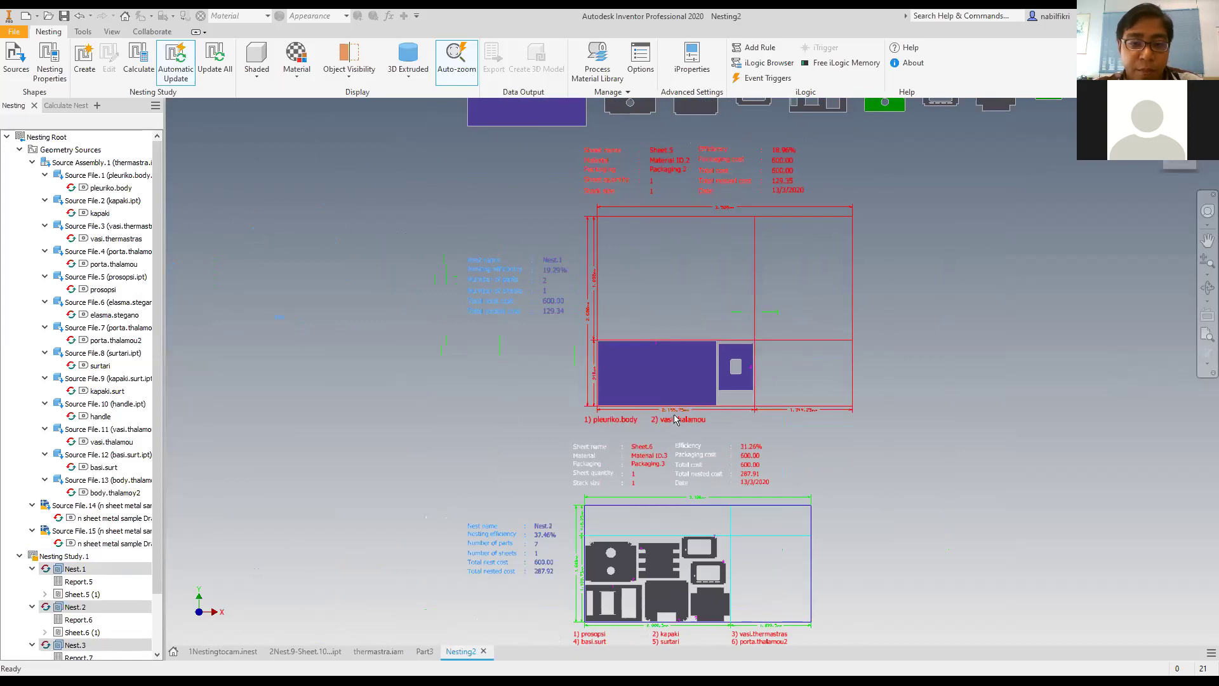
{"action": "scroll", "coordinate": [642, 369], "scroll_direction": "down", "scroll_amount": 5}
{"action": "middle_click_drag", "start_coordinate": [703, 385], "coordinate": [686, 330]}
{"action": "scroll", "coordinate": [685, 329], "scroll_direction": "up", "scroll_amount": 4}
{"action": "scroll", "coordinate": [686, 329], "scroll_direction": "down", "scroll_amount": 3}
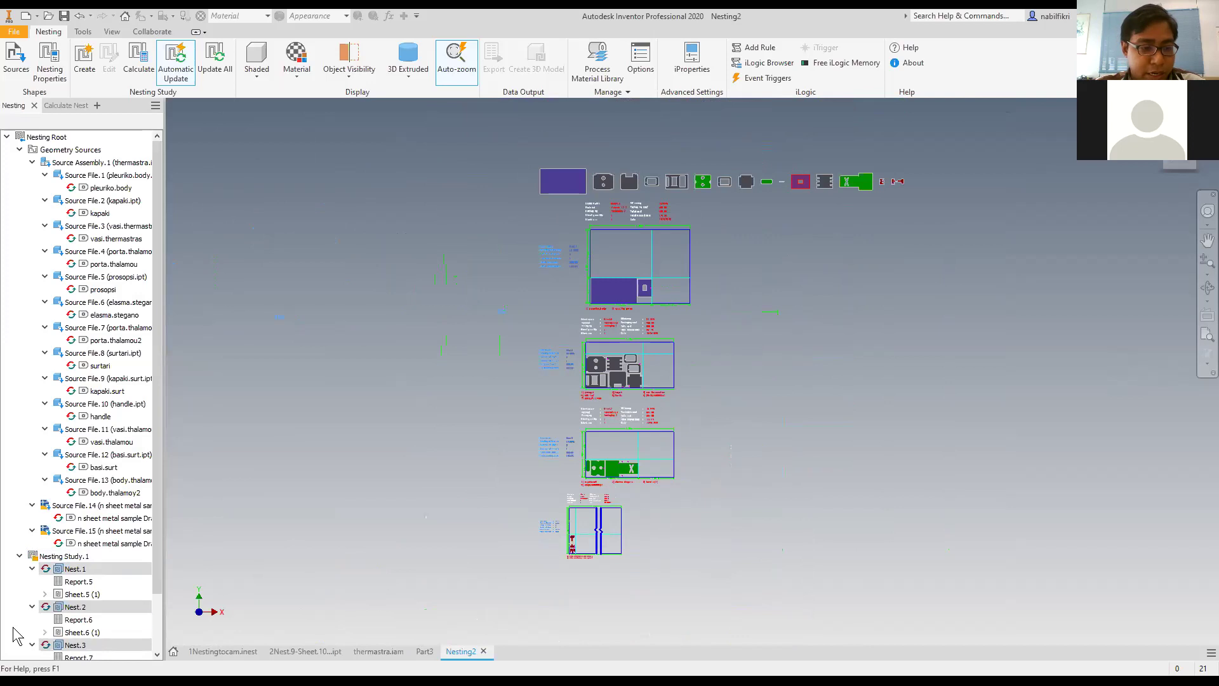
Delete Nesting Study.1 and create Nesting Study.2 for all 15 shapes with a job quantity of 10, calculated automatically.
{"action": "left_click", "coordinate": [56, 557]}
{"action": "right_click", "coordinate": [56, 558]}
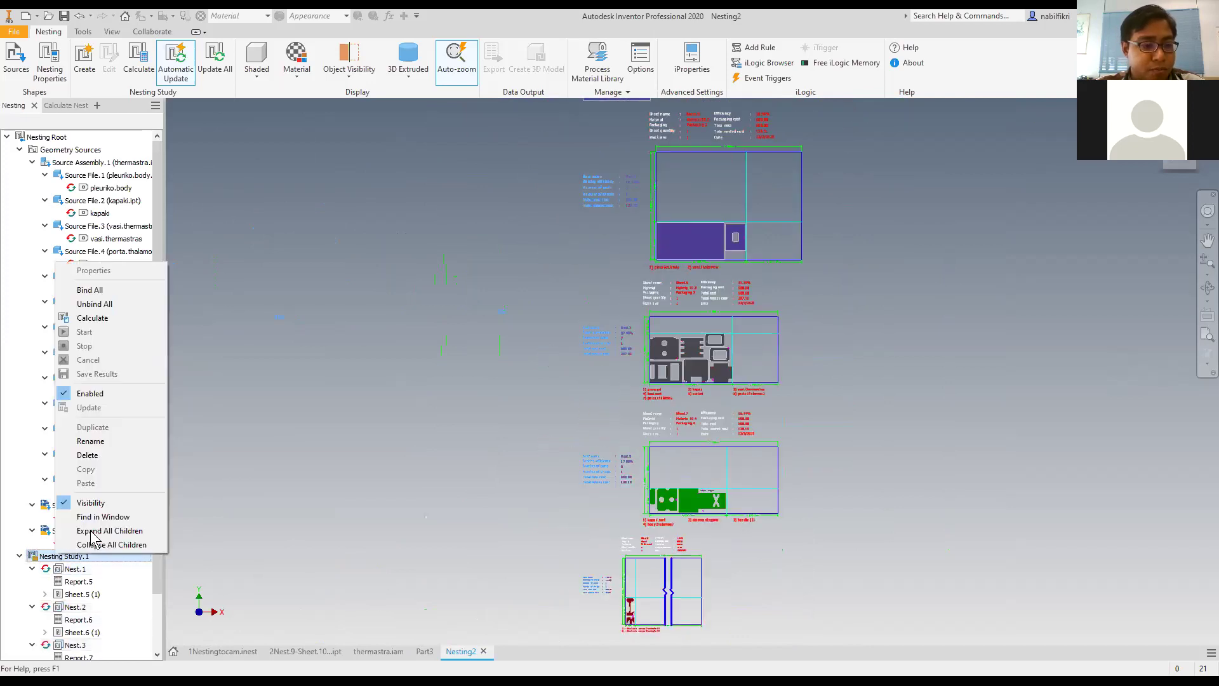
{"action": "left_click", "coordinate": [87, 455]}
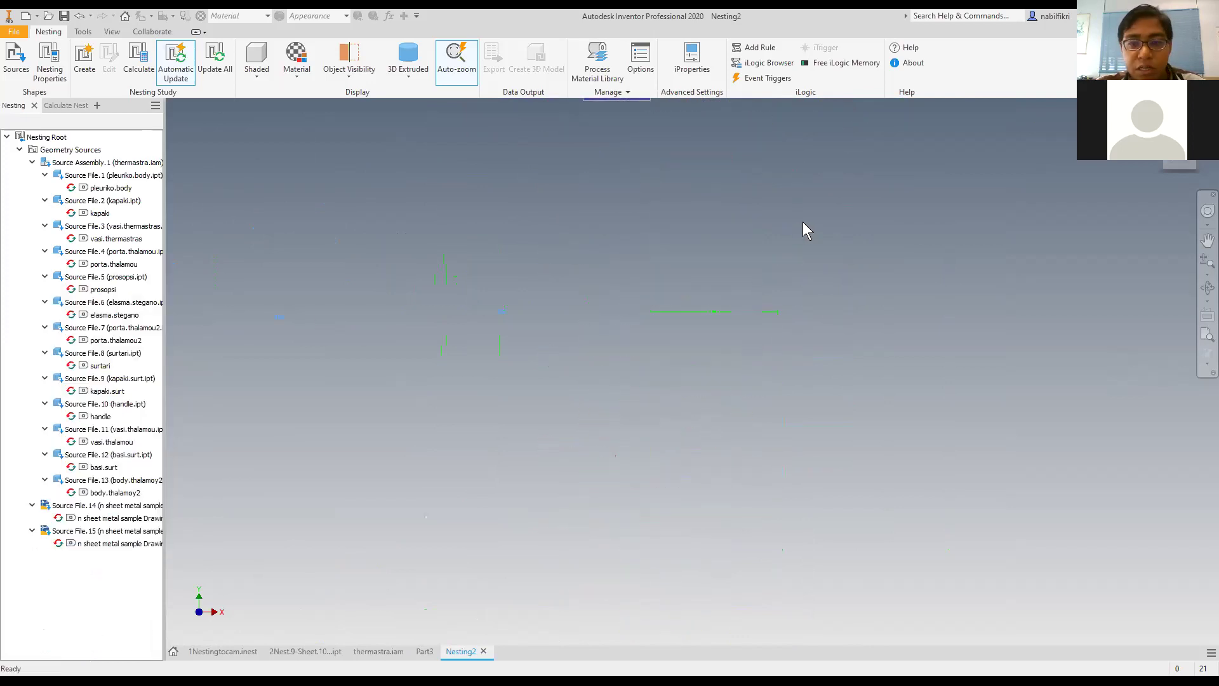
{"action": "left_click", "coordinate": [84, 57]}
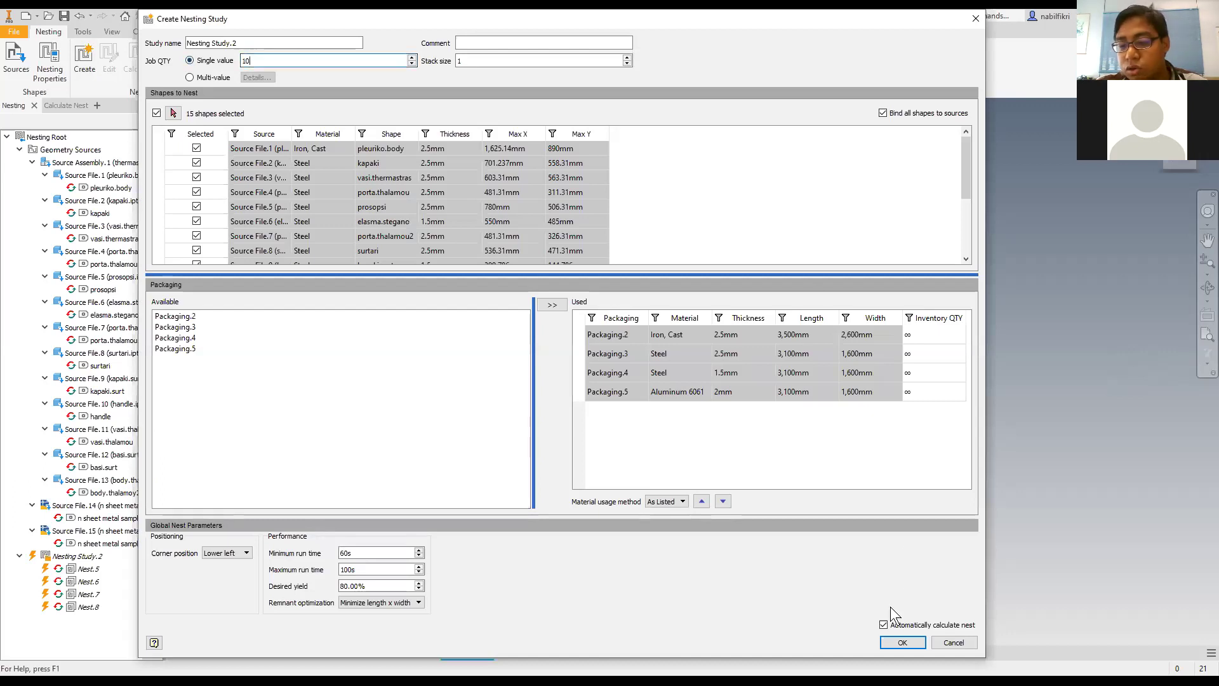
{"action": "left_click", "coordinate": [883, 647]}
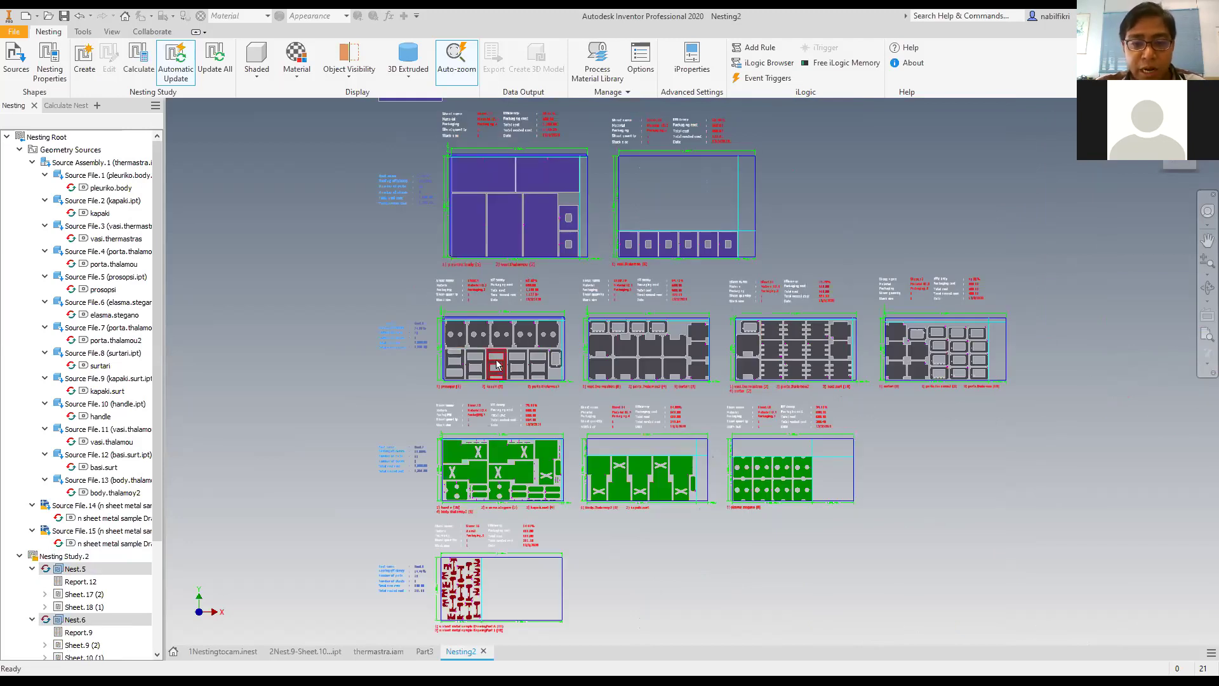
Examine the steel sheet layouts of Nesting Study.2 and the aluminum sheet holding the Part A and Part b shapes.
{"action": "scroll", "coordinate": [496, 364], "scroll_direction": "down", "scroll_amount": 3}
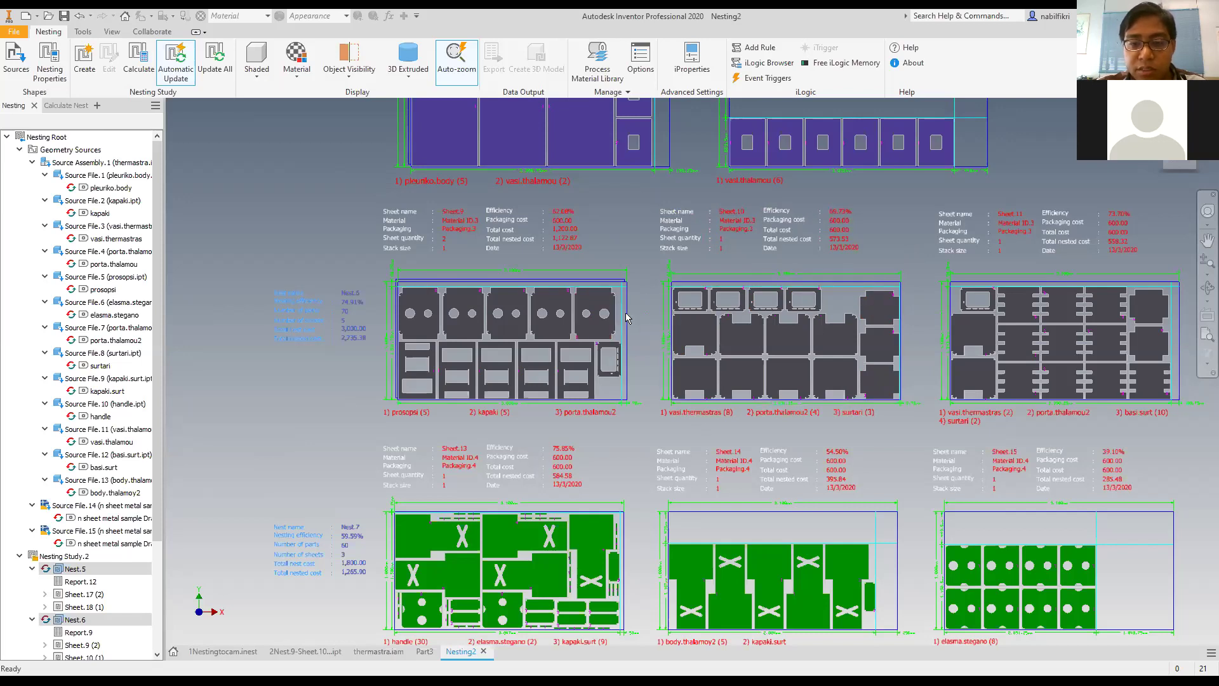
{"action": "scroll", "coordinate": [588, 347], "scroll_direction": "up", "scroll_amount": 3}
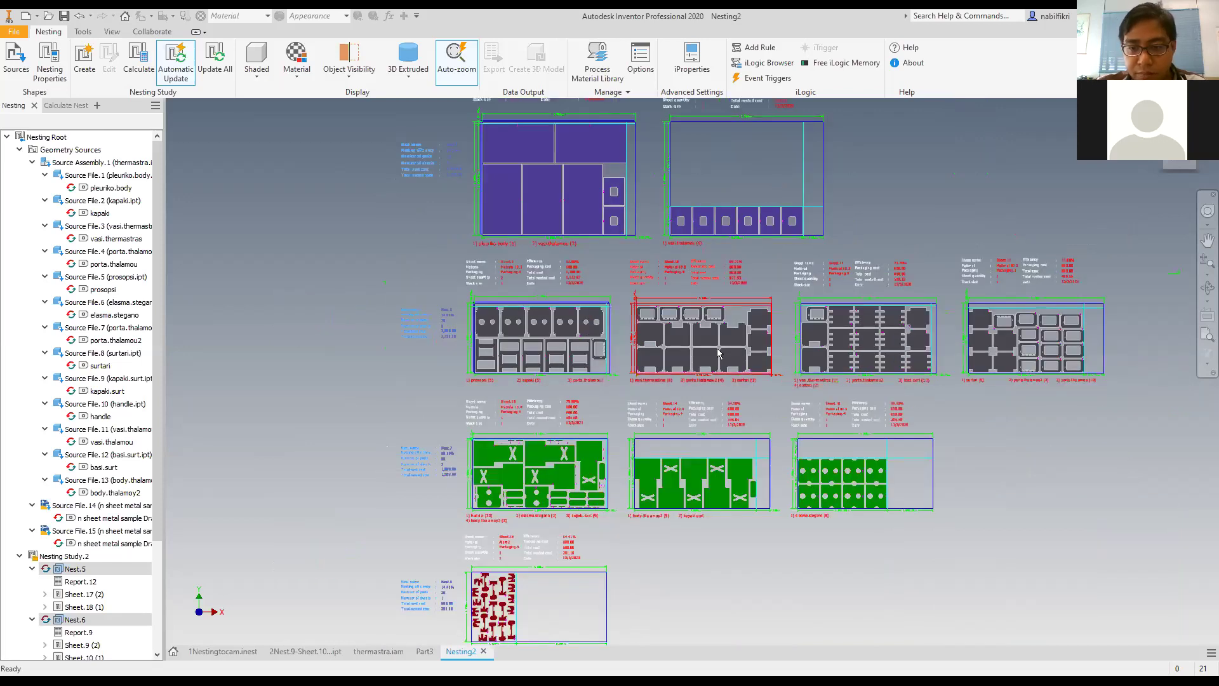
{"action": "scroll", "coordinate": [791, 334], "scroll_direction": "down", "scroll_amount": 4}
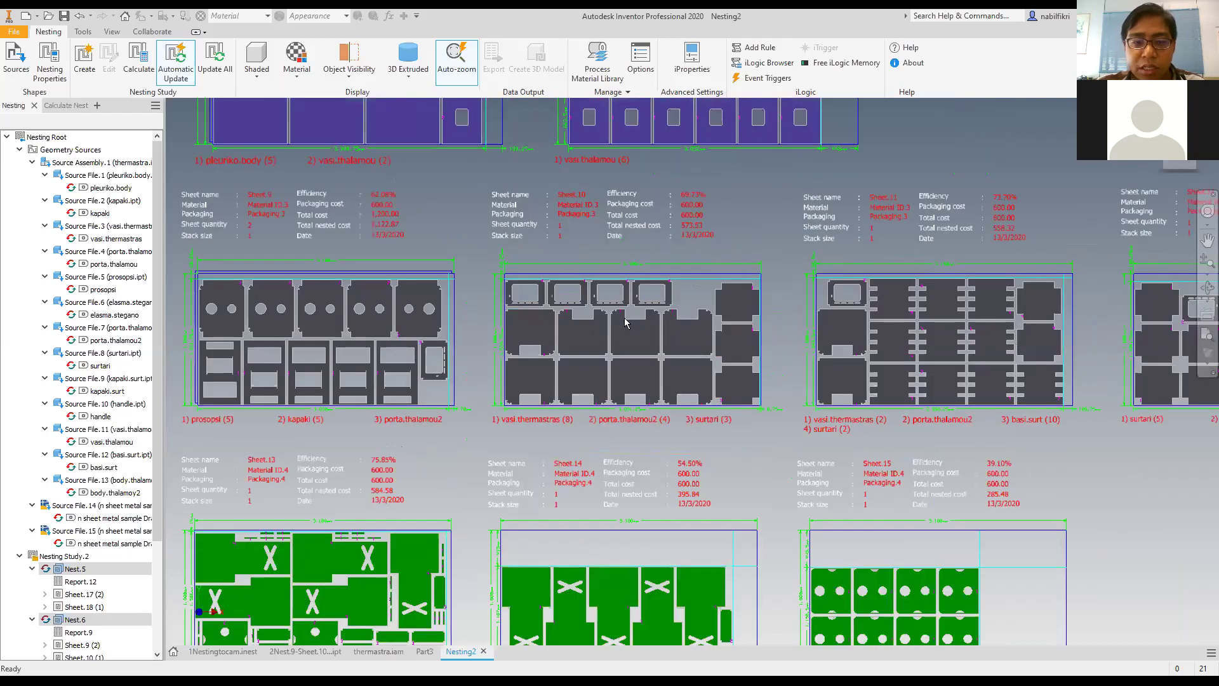
{"action": "scroll", "coordinate": [624, 324], "scroll_direction": "up", "scroll_amount": 3}
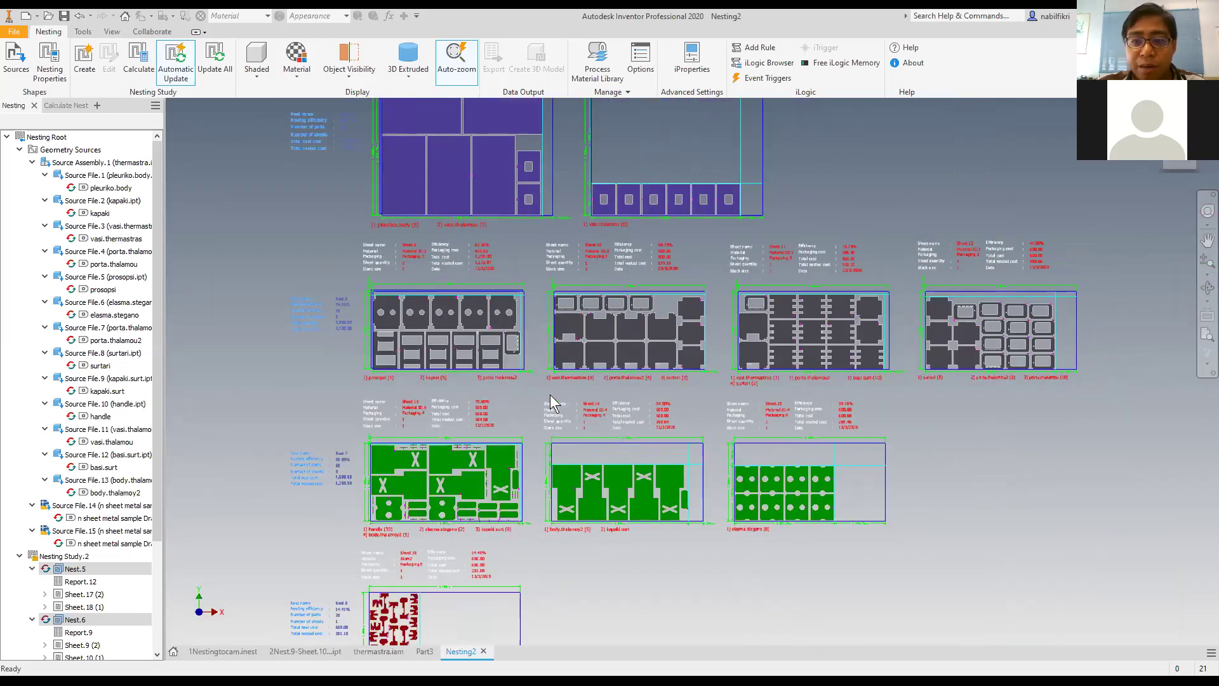
{"action": "middle_click_drag", "start_coordinate": [470, 613], "coordinate": [622, 390]}
{"action": "scroll", "coordinate": [562, 416], "scroll_direction": "up", "scroll_amount": 5}
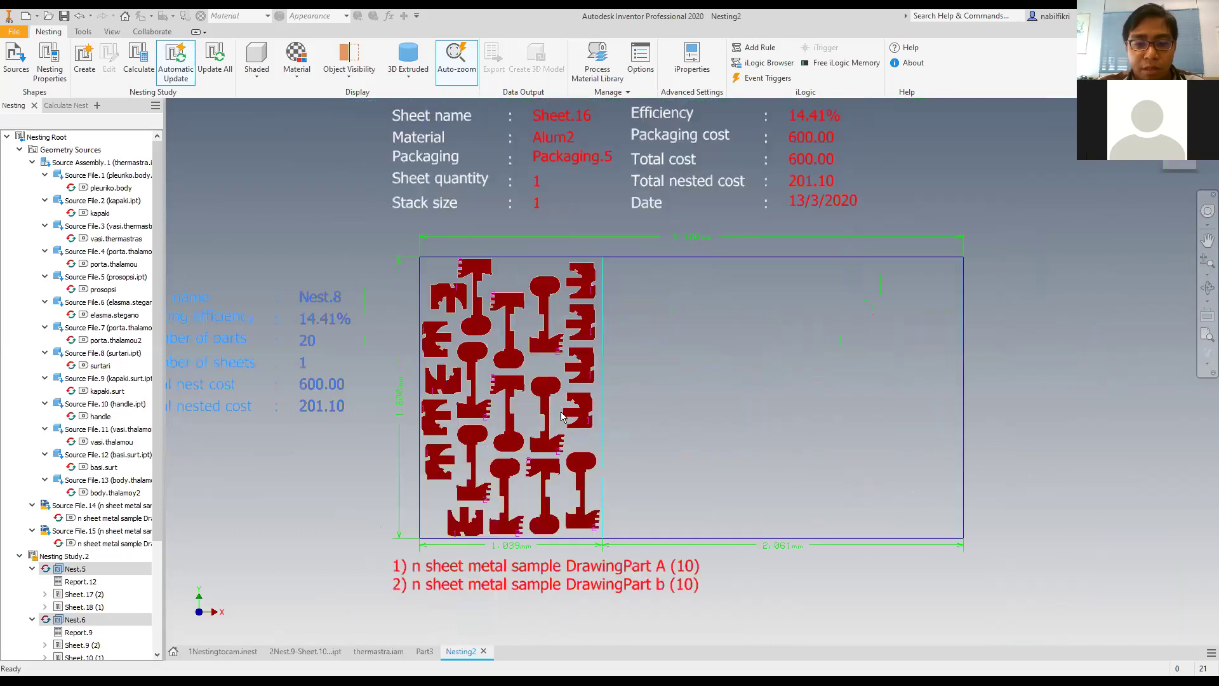
{"action": "scroll", "coordinate": [692, 328], "scroll_direction": "down", "scroll_amount": 2}
{"action": "scroll", "coordinate": [508, 381], "scroll_direction": "up", "scroll_amount": 3}
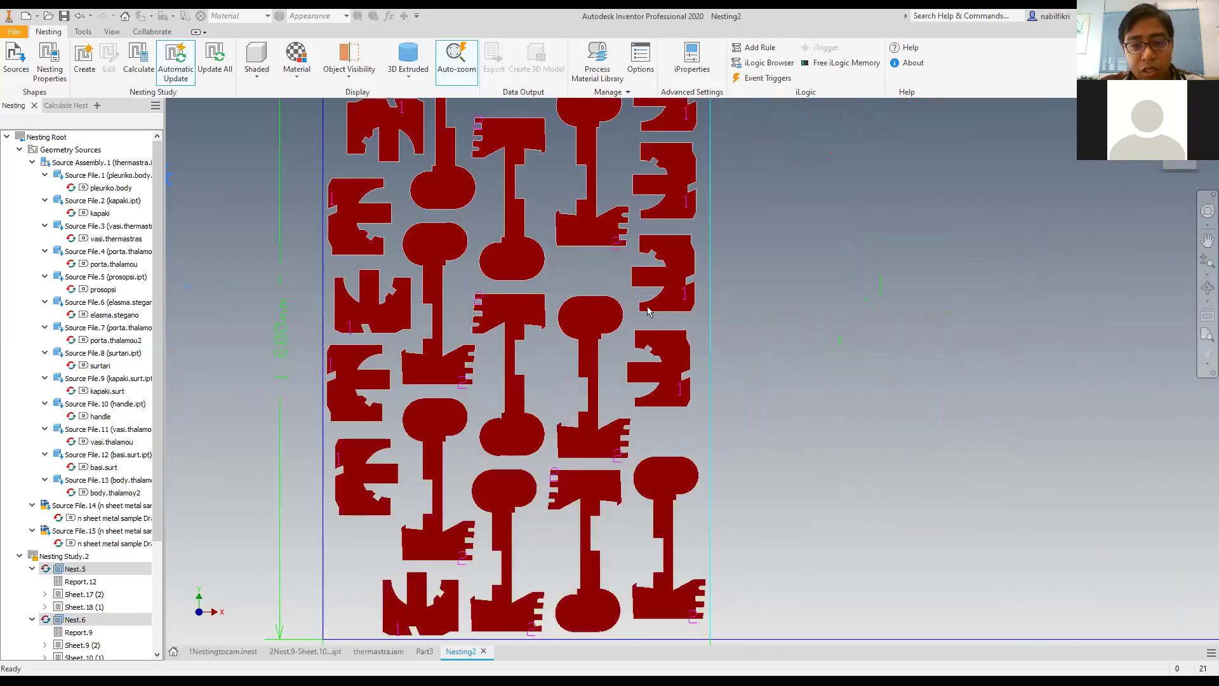
{"action": "scroll", "coordinate": [618, 233], "scroll_direction": "down", "scroll_amount": 3}
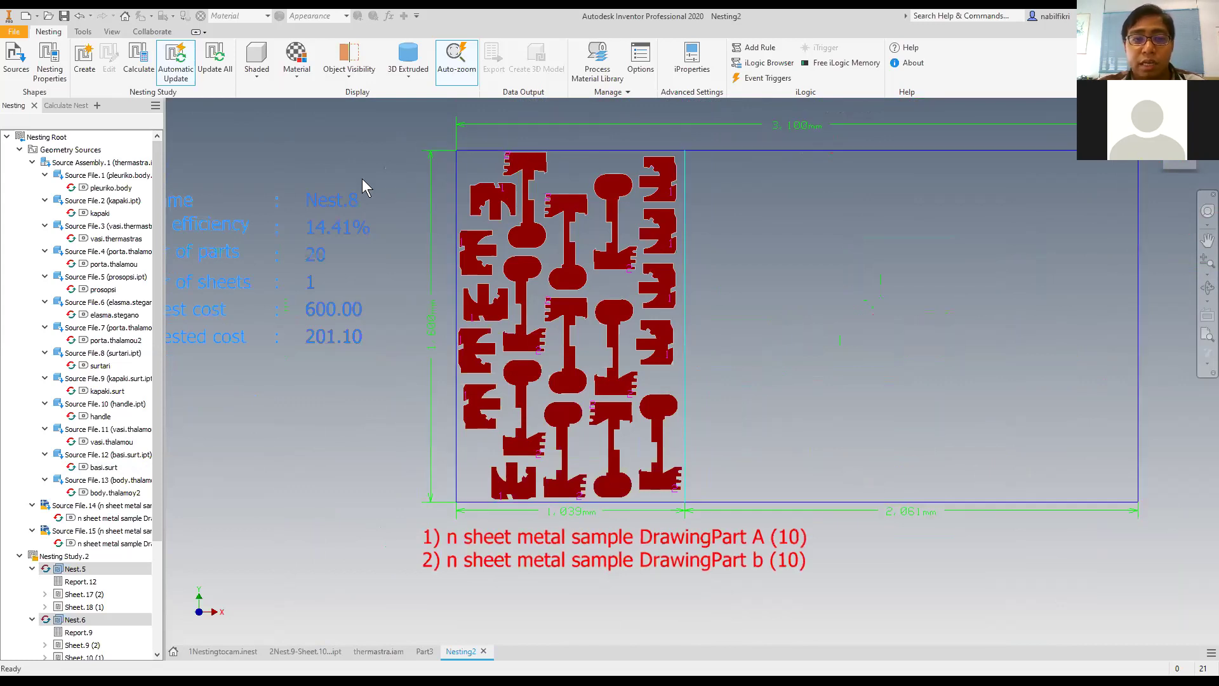
{"action": "scroll", "coordinate": [160, 413], "scroll_direction": "down", "scroll_amount": 4}
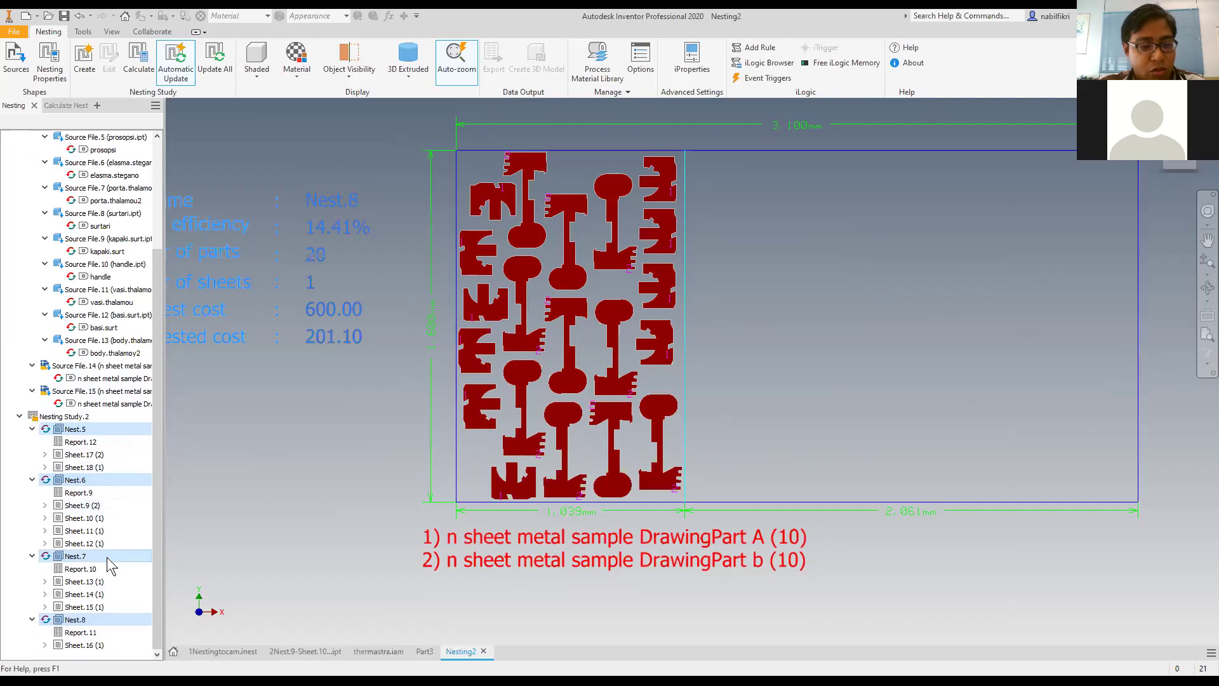
{"action": "right_click", "coordinate": [82, 622]}
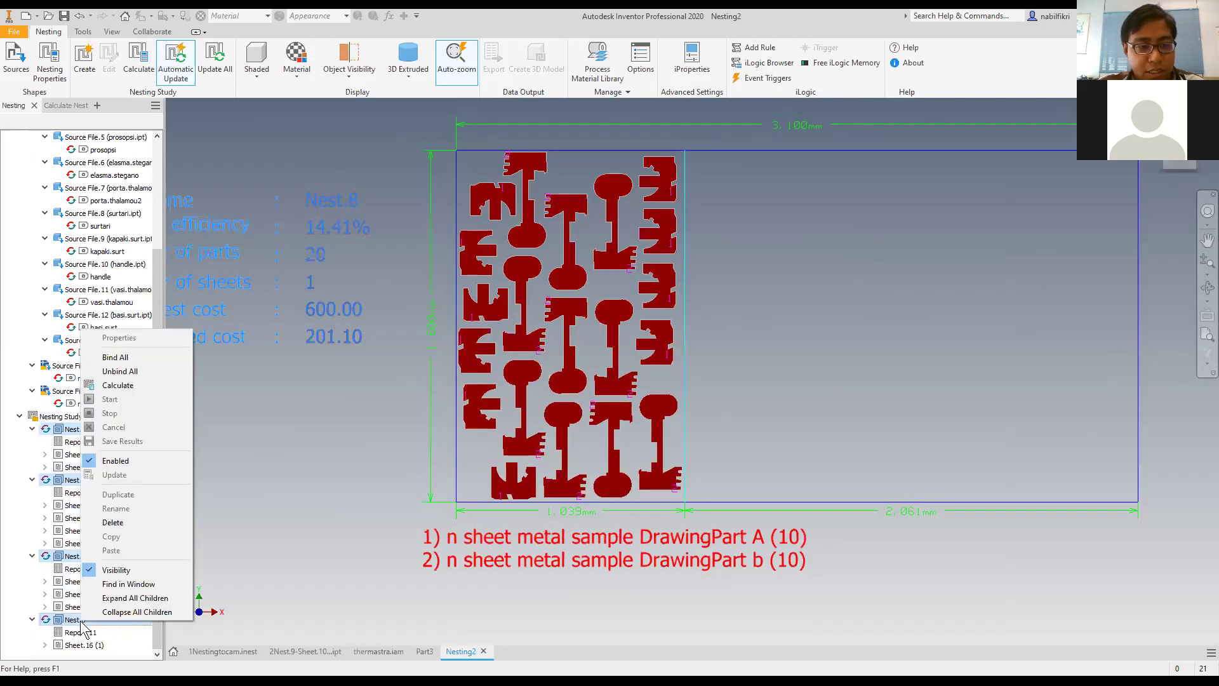
{"action": "left_click", "coordinate": [364, 540]}
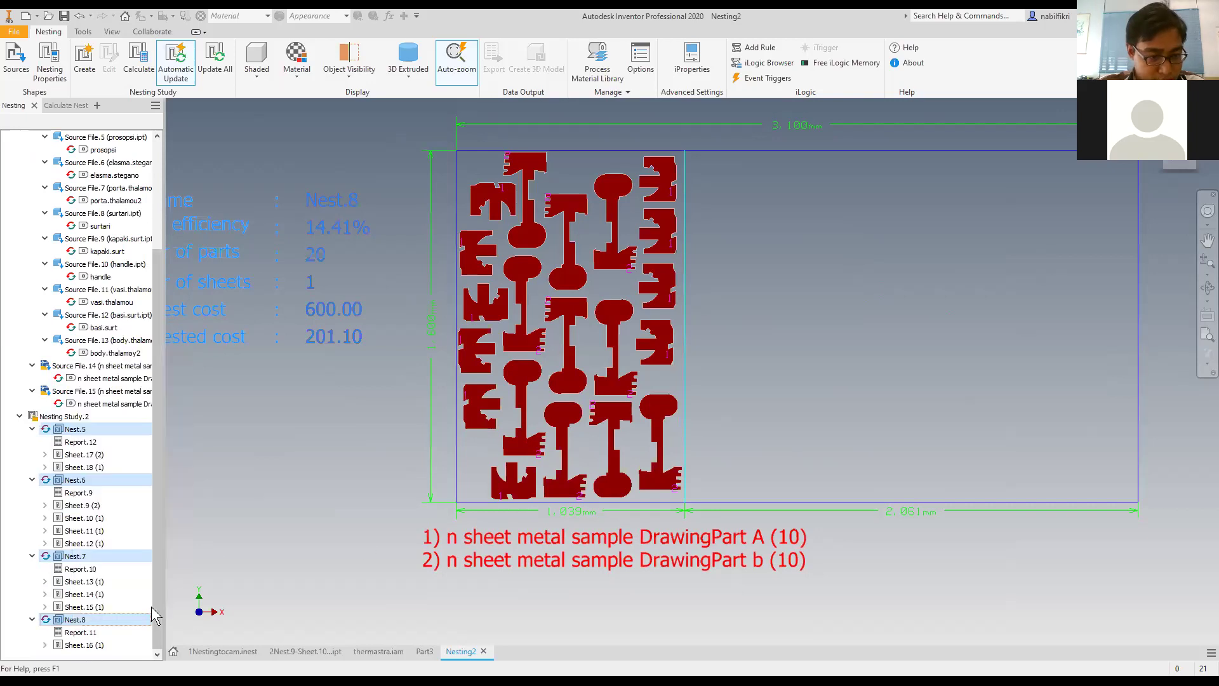
{"action": "right_click", "coordinate": [151, 624]}
{"action": "left_click", "coordinate": [289, 481]}
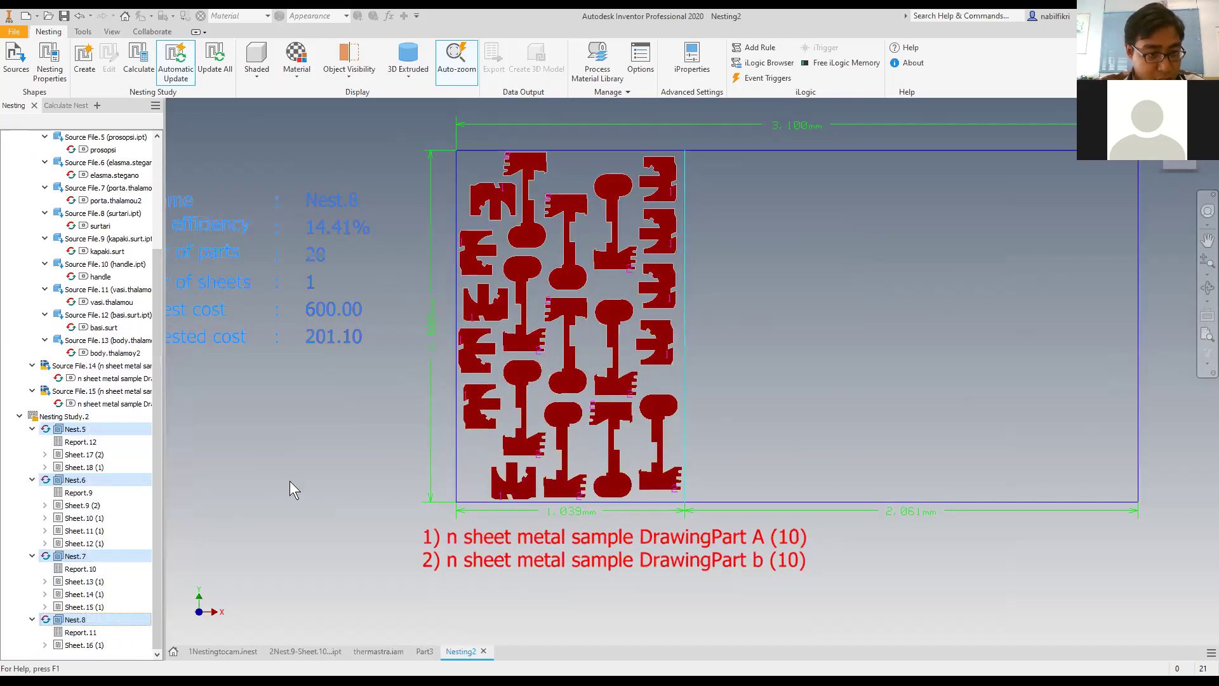
Edit the Nest.8 properties, setting the item separation to 1.4 mm and letting the nest recalculate automatically.
{"action": "left_click", "coordinate": [289, 482]}
{"action": "left_click", "coordinate": [74, 619]}
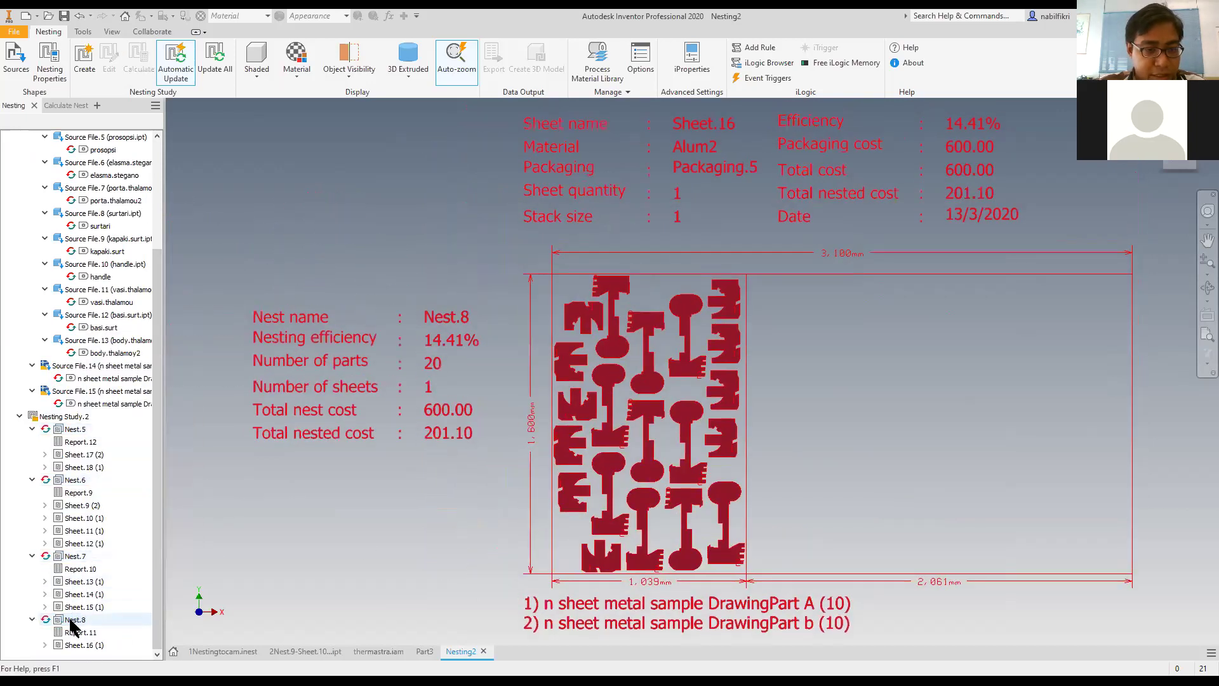
{"action": "right_click", "coordinate": [73, 620]}
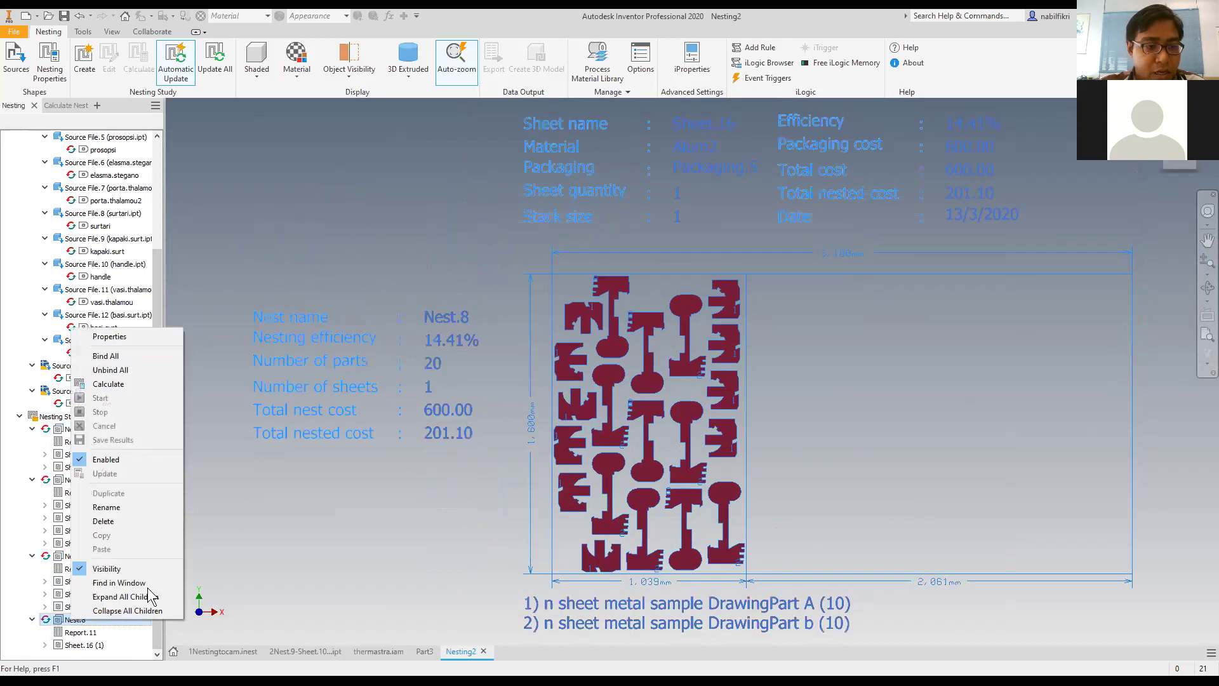
{"action": "left_click", "coordinate": [171, 339]}
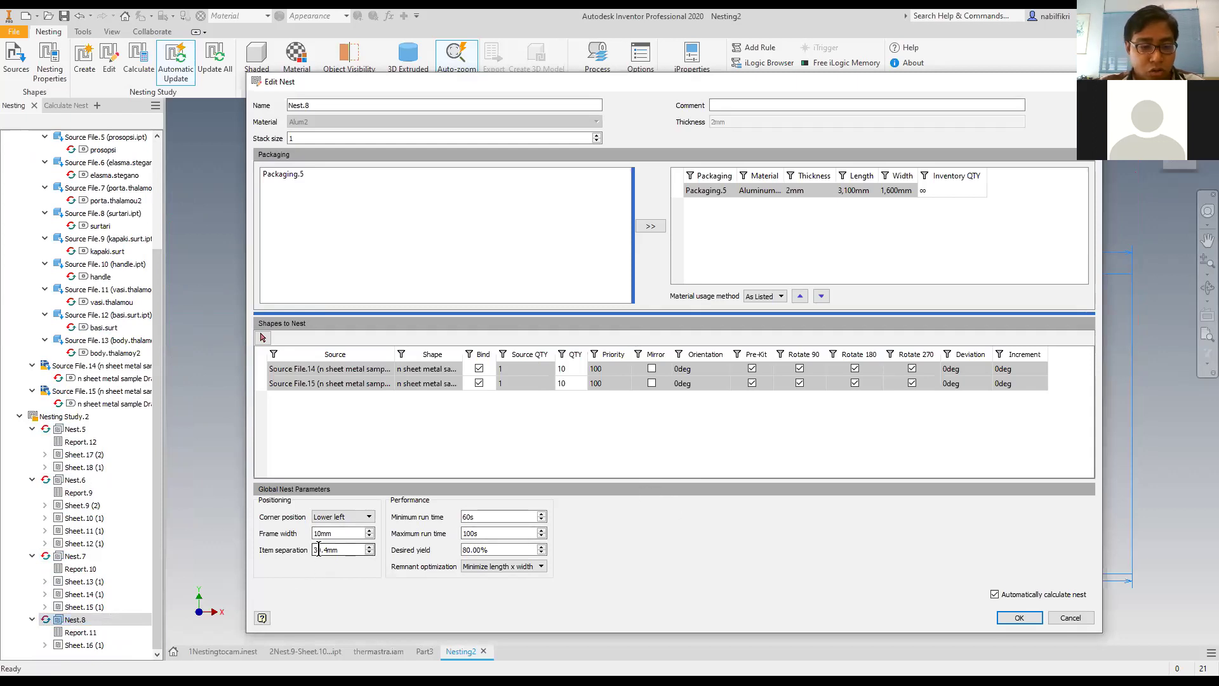
{"action": "type", "text": "1"}
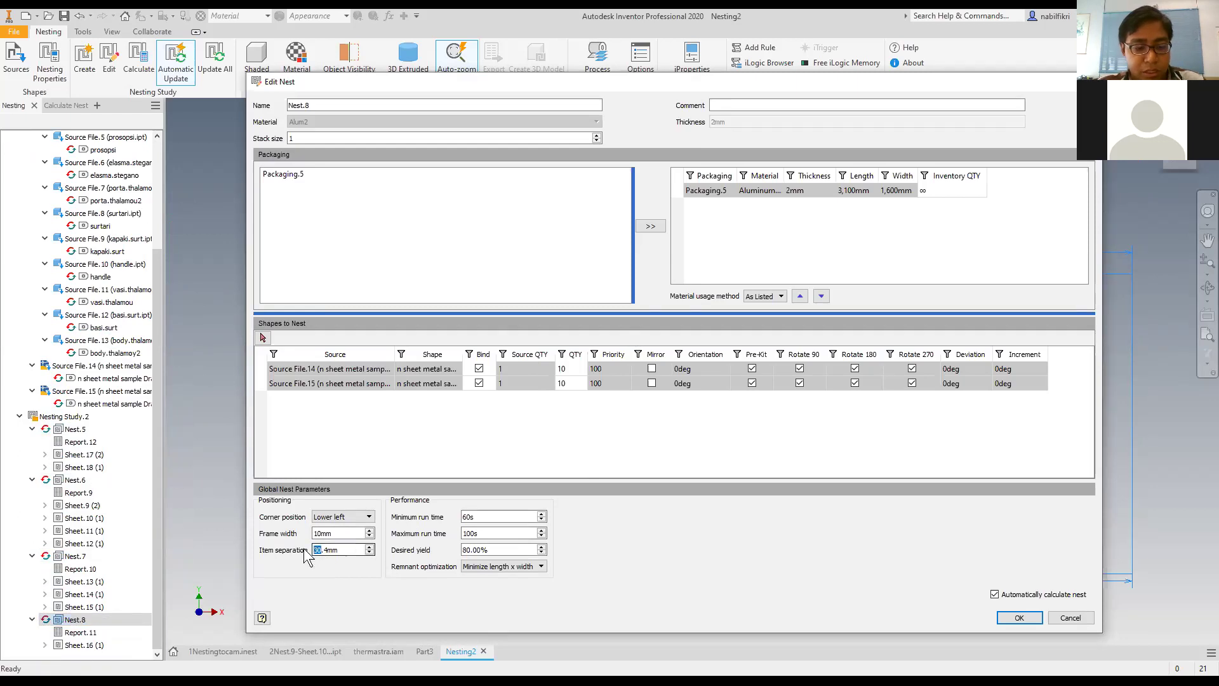
{"action": "left_click", "coordinate": [1017, 618]}
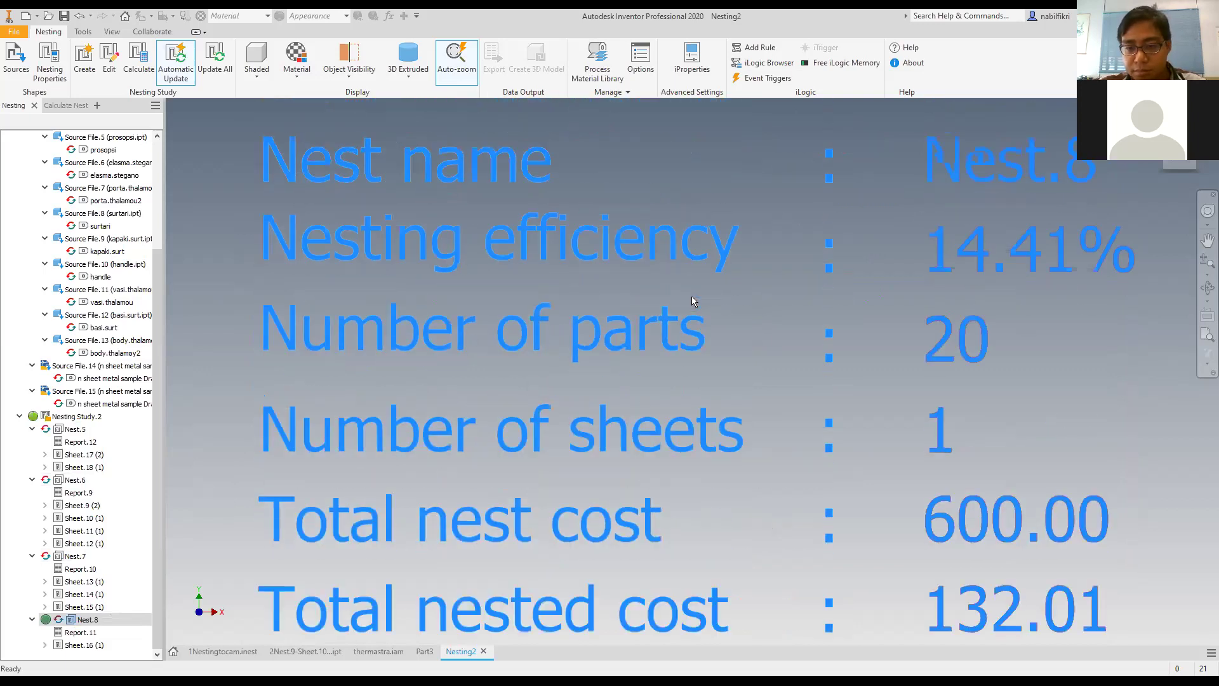
Examine the recalculated Nest.8 layout and read through its nest report.
{"action": "scroll", "coordinate": [666, 422], "scroll_direction": "up", "scroll_amount": 5}
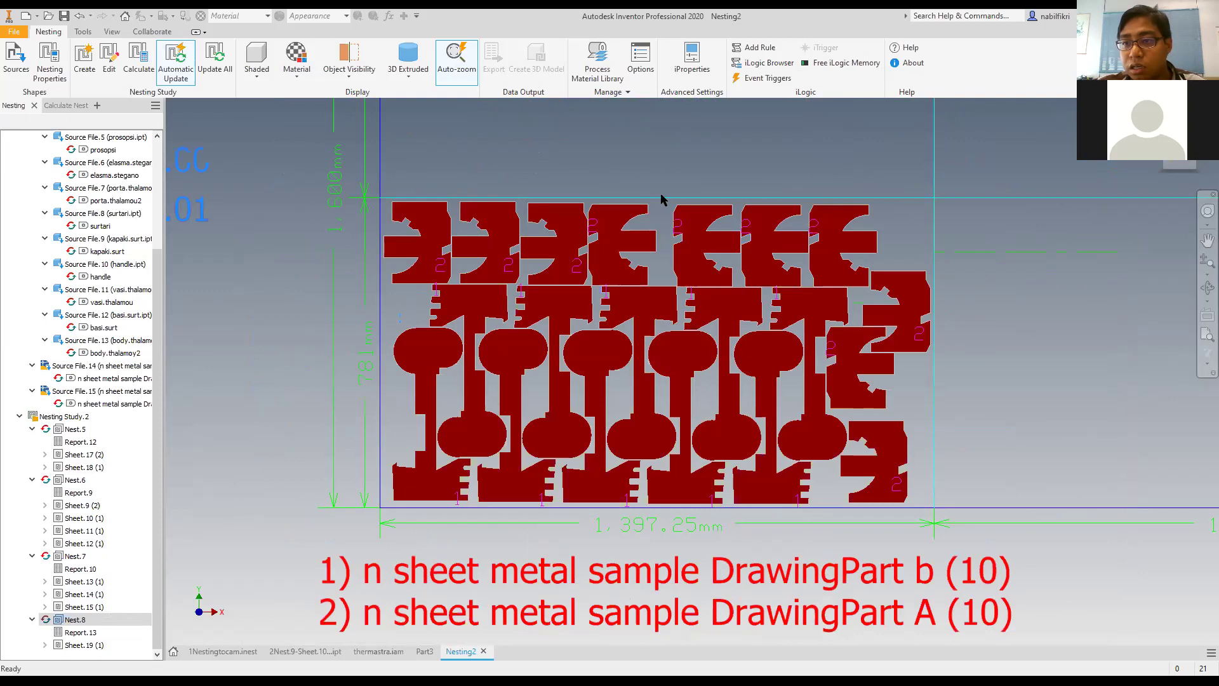
{"action": "scroll", "coordinate": [662, 179], "scroll_direction": "down", "scroll_amount": 5}
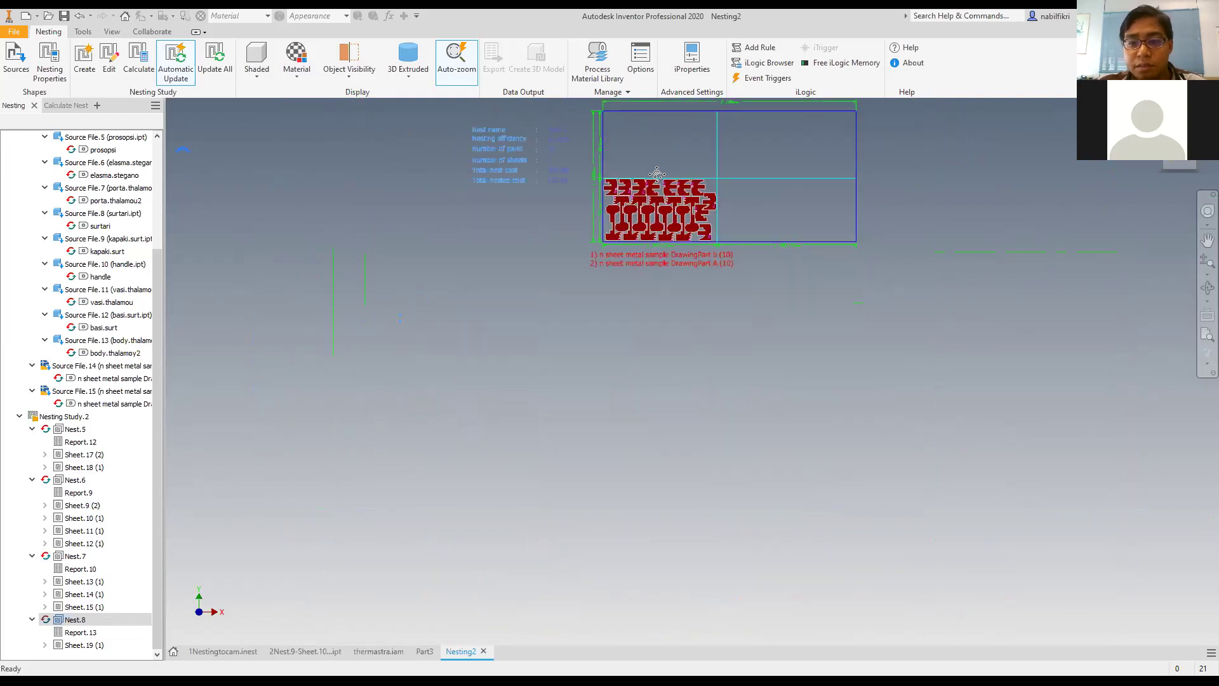
{"action": "scroll", "coordinate": [679, 375], "scroll_direction": "down", "scroll_amount": 4}
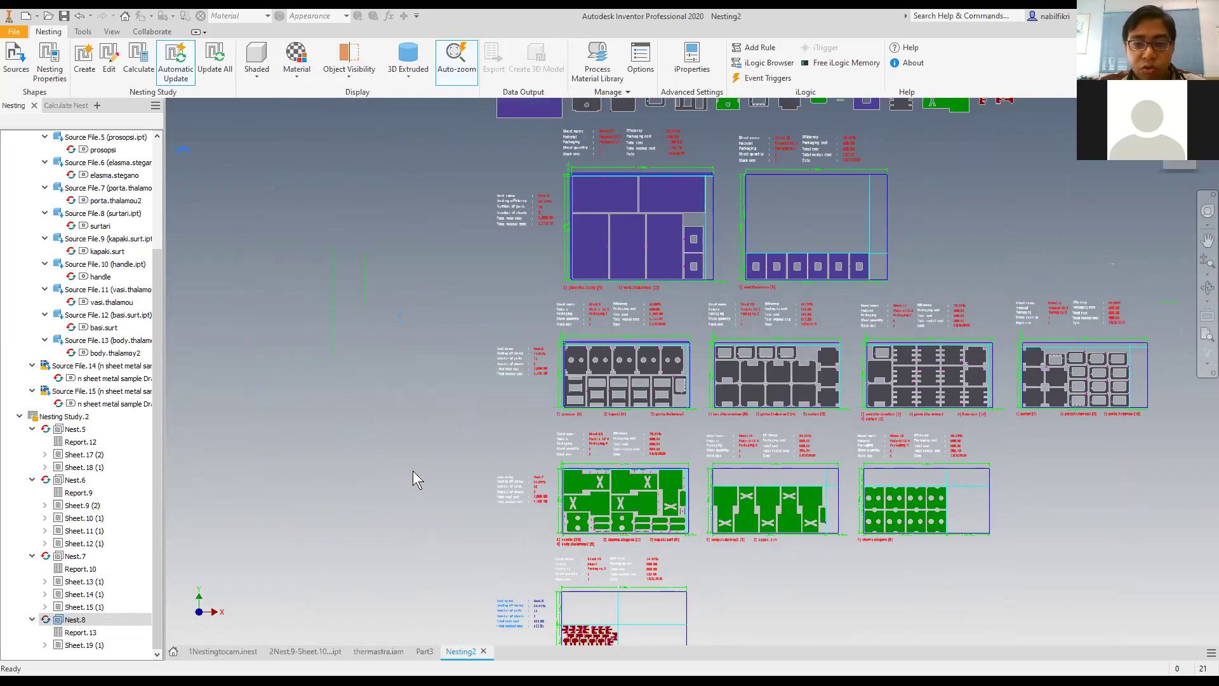
{"action": "middle_click_drag", "start_coordinate": [420, 526], "coordinate": [401, 443]}
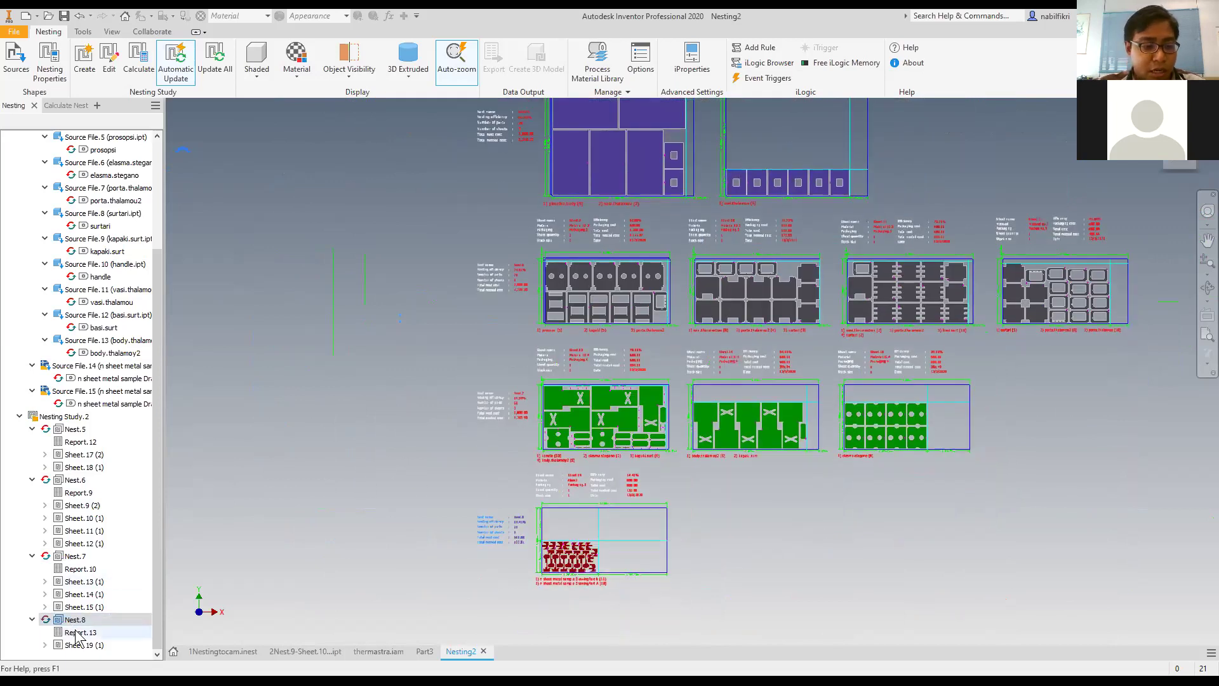
{"action": "double_click", "coordinate": [76, 633]}
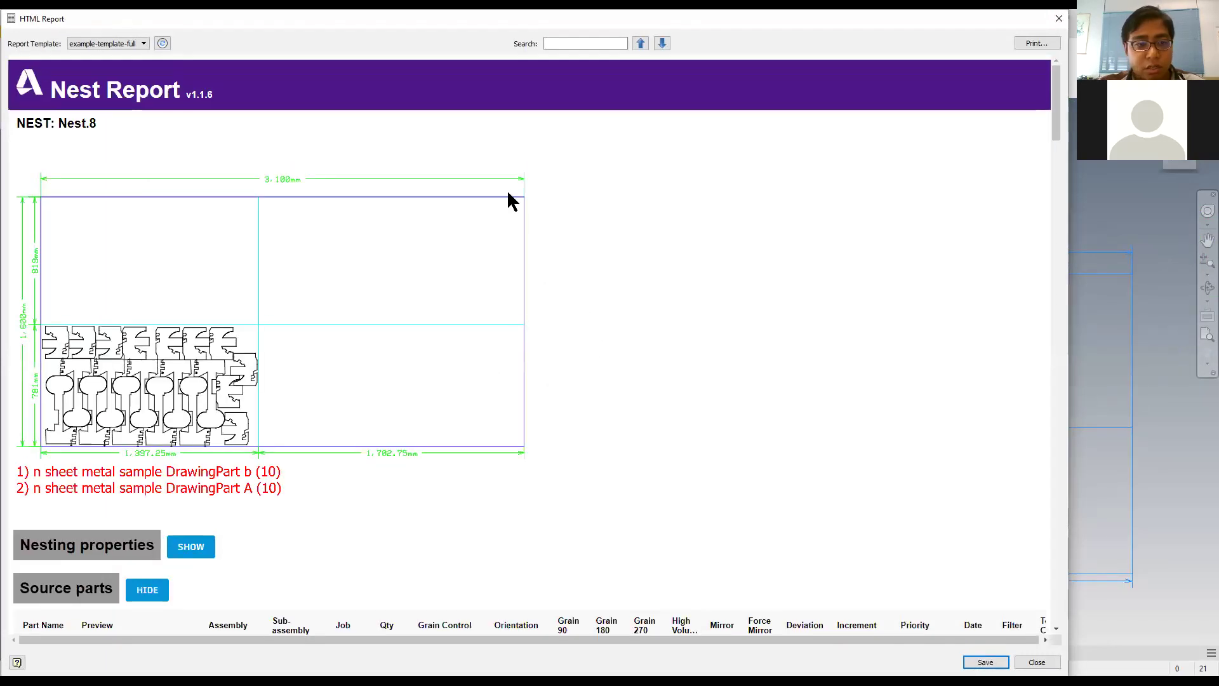
{"action": "scroll", "coordinate": [534, 248], "scroll_direction": "down", "scroll_amount": 4}
{"action": "scroll", "coordinate": [534, 252], "scroll_direction": "down", "scroll_amount": 3}
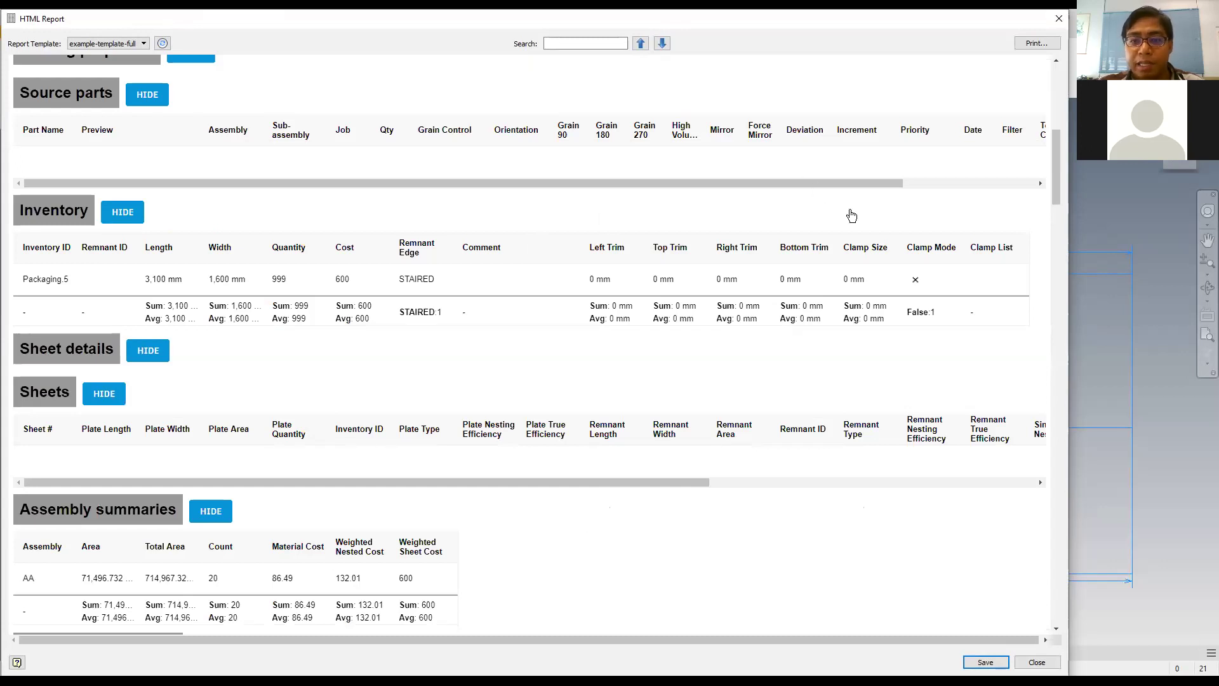
{"action": "key", "text": "Escape"}
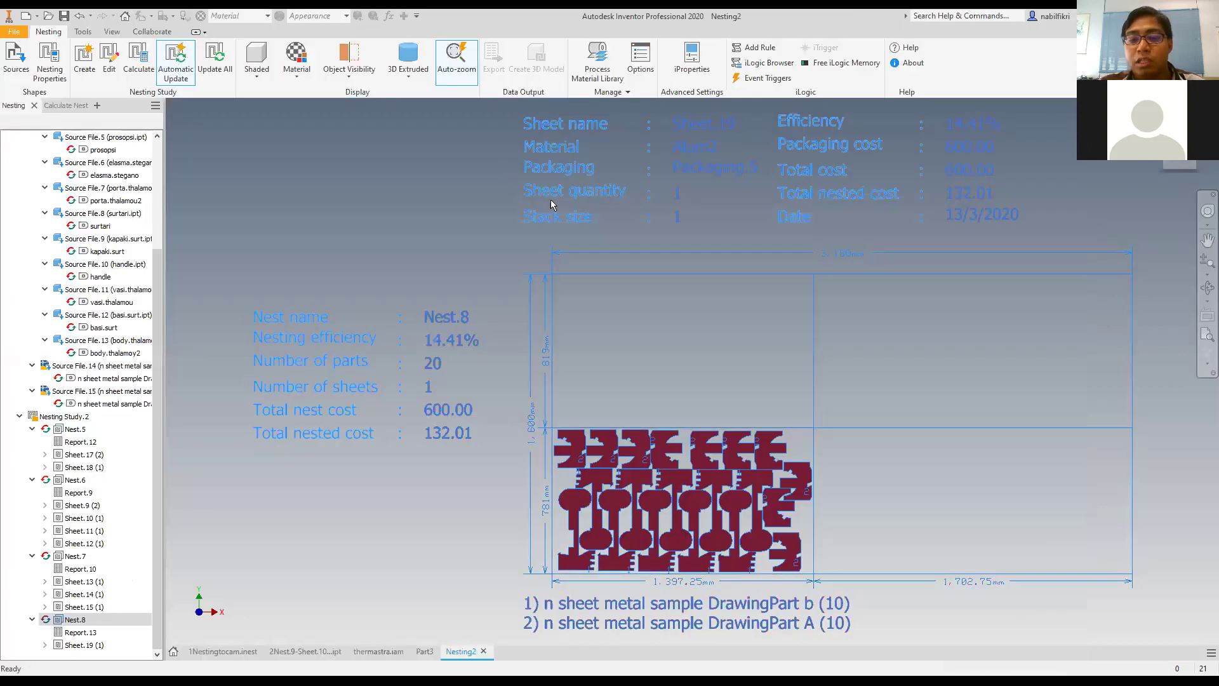
Compare the sheet layouts of all nests in Nesting Study.2.
{"action": "scroll", "coordinate": [548, 202], "scroll_direction": "up", "scroll_amount": 4}
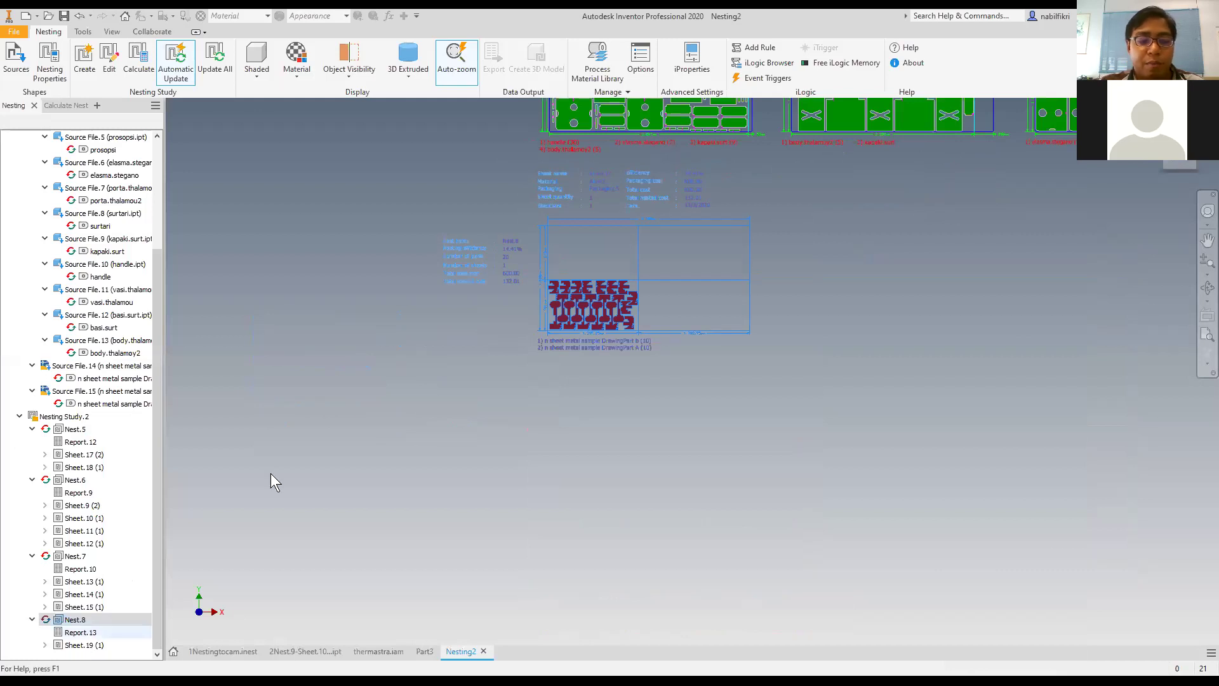
{"action": "scroll", "coordinate": [440, 187], "scroll_direction": "up", "scroll_amount": 4}
{"action": "middle_click_drag", "start_coordinate": [588, 188], "coordinate": [604, 454]}
{"action": "scroll", "coordinate": [605, 452], "scroll_direction": "down", "scroll_amount": 3}
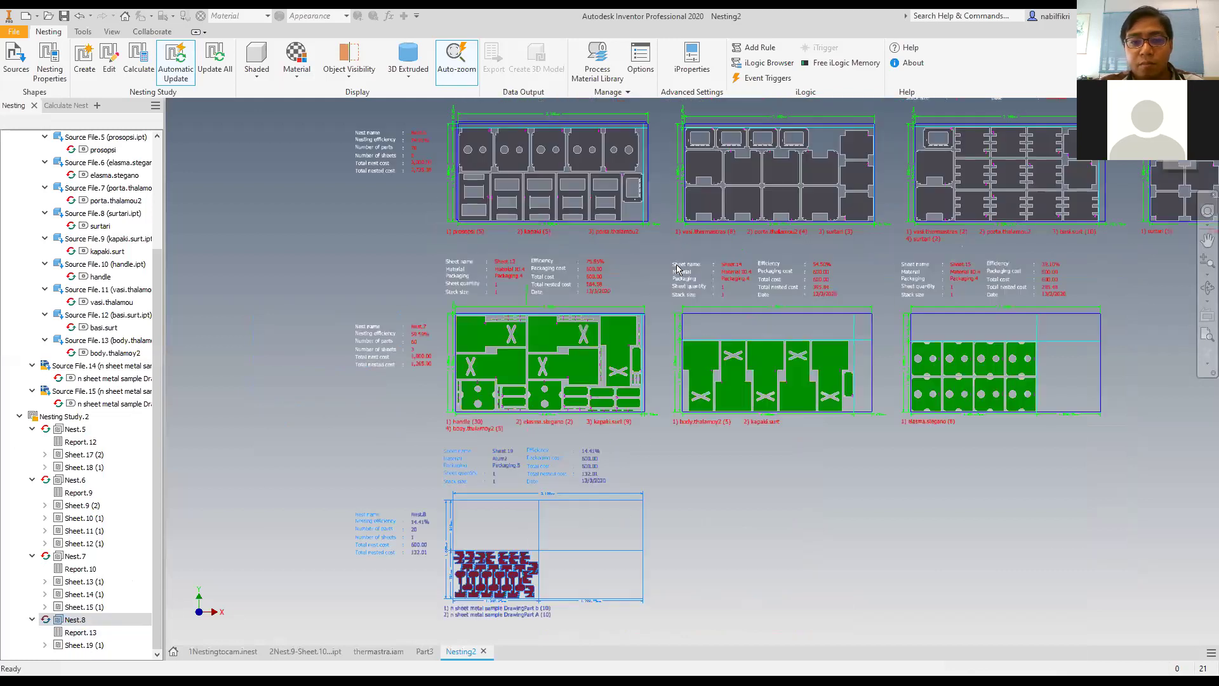
{"action": "scroll", "coordinate": [650, 269], "scroll_direction": "up", "scroll_amount": 3}
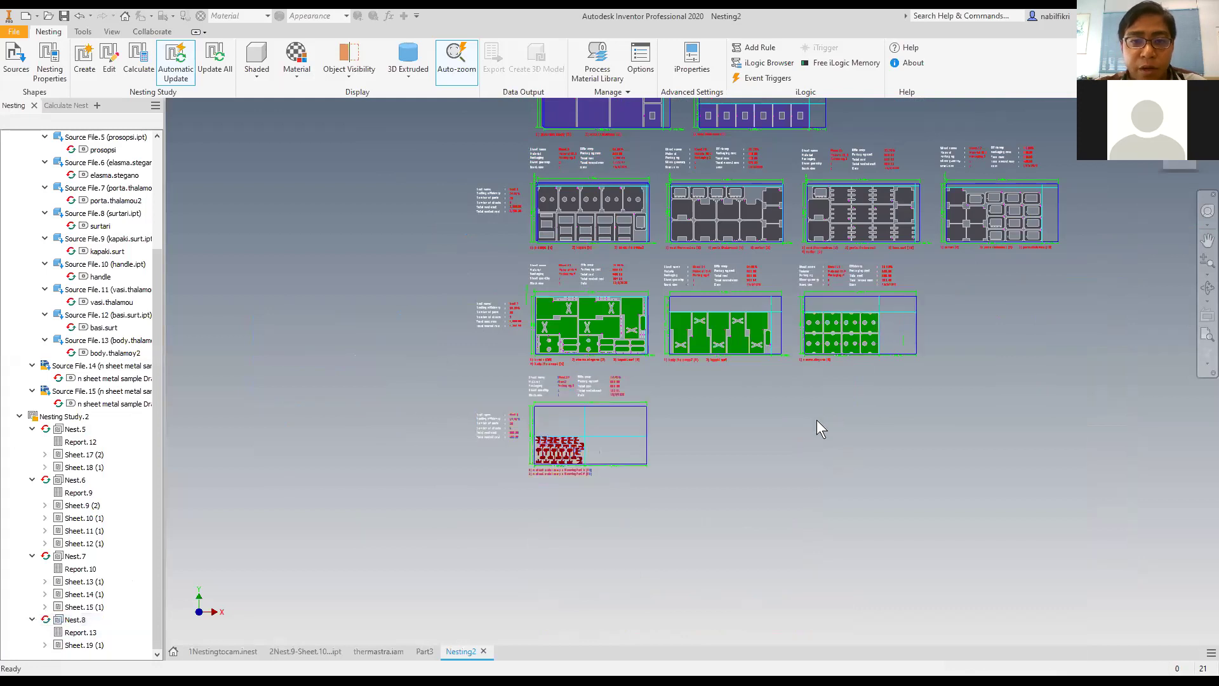
{"action": "scroll", "coordinate": [570, 187], "scroll_direction": "up", "scroll_amount": 4}
{"action": "scroll", "coordinate": [570, 187], "scroll_direction": "down", "scroll_amount": 5}
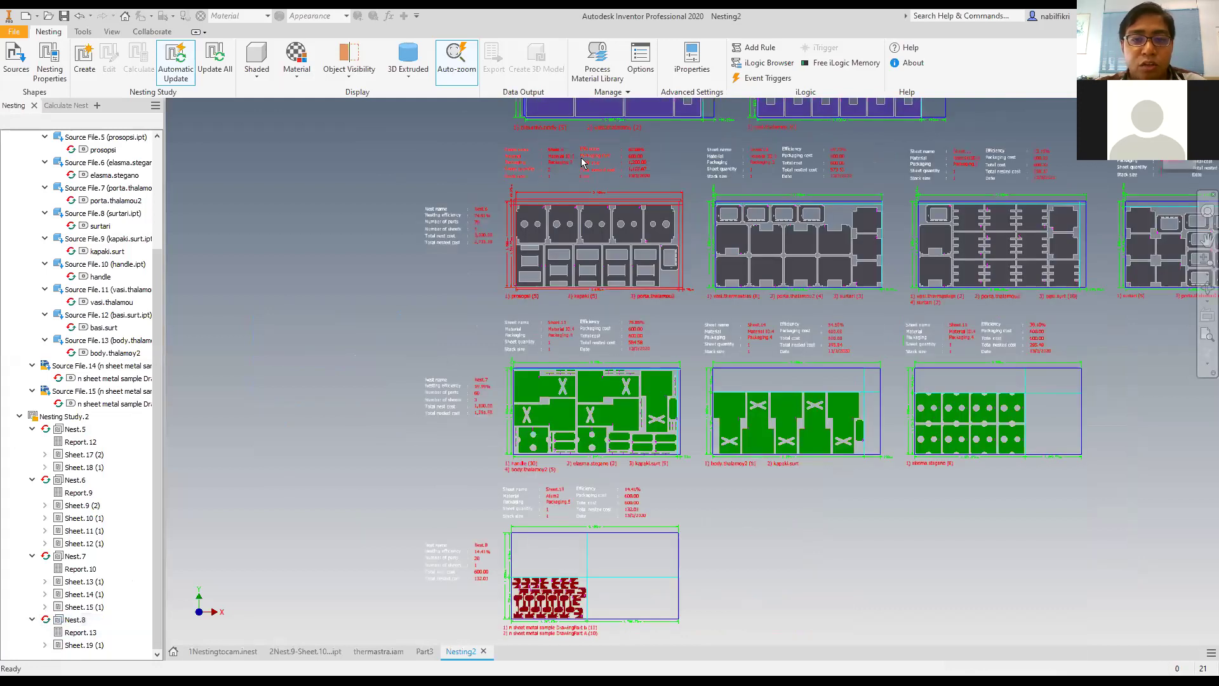
{"action": "scroll", "coordinate": [581, 162], "scroll_direction": "down", "scroll_amount": 5}
Create a 3D model of Nest.6's Sheet.9 as a multi-body part file with the stock included.
{"action": "left_click", "coordinate": [655, 150]}
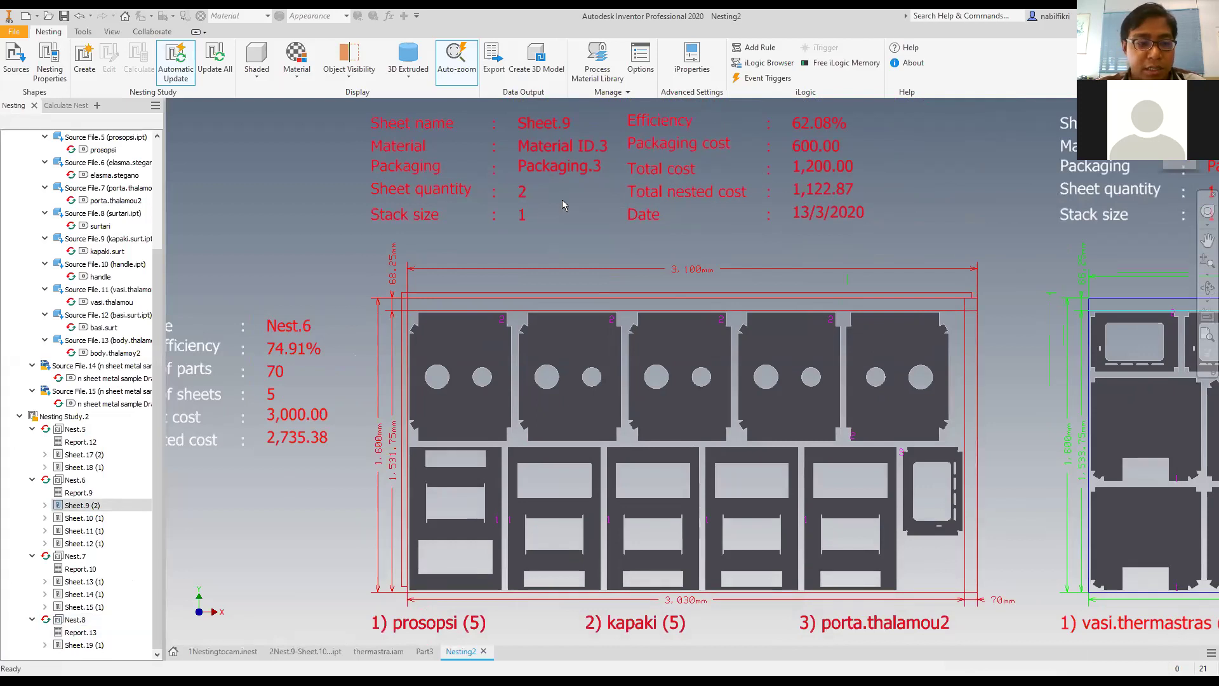
{"action": "left_click", "coordinate": [83, 505]}
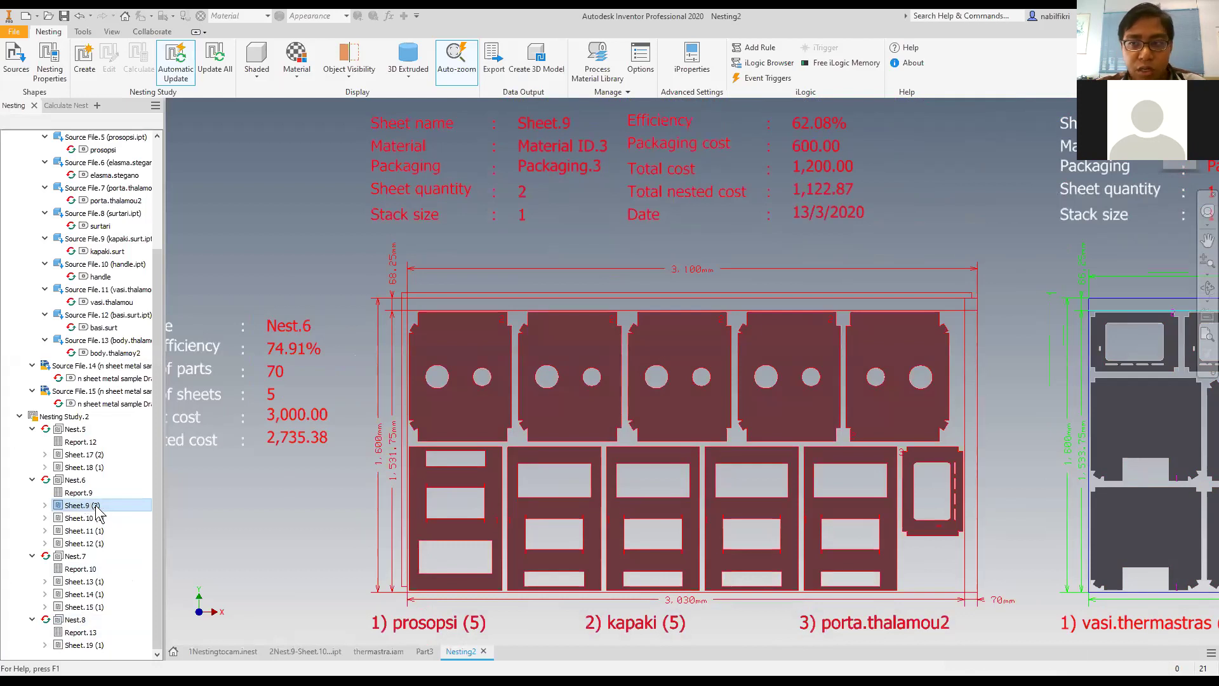
{"action": "right_click", "coordinate": [679, 131]}
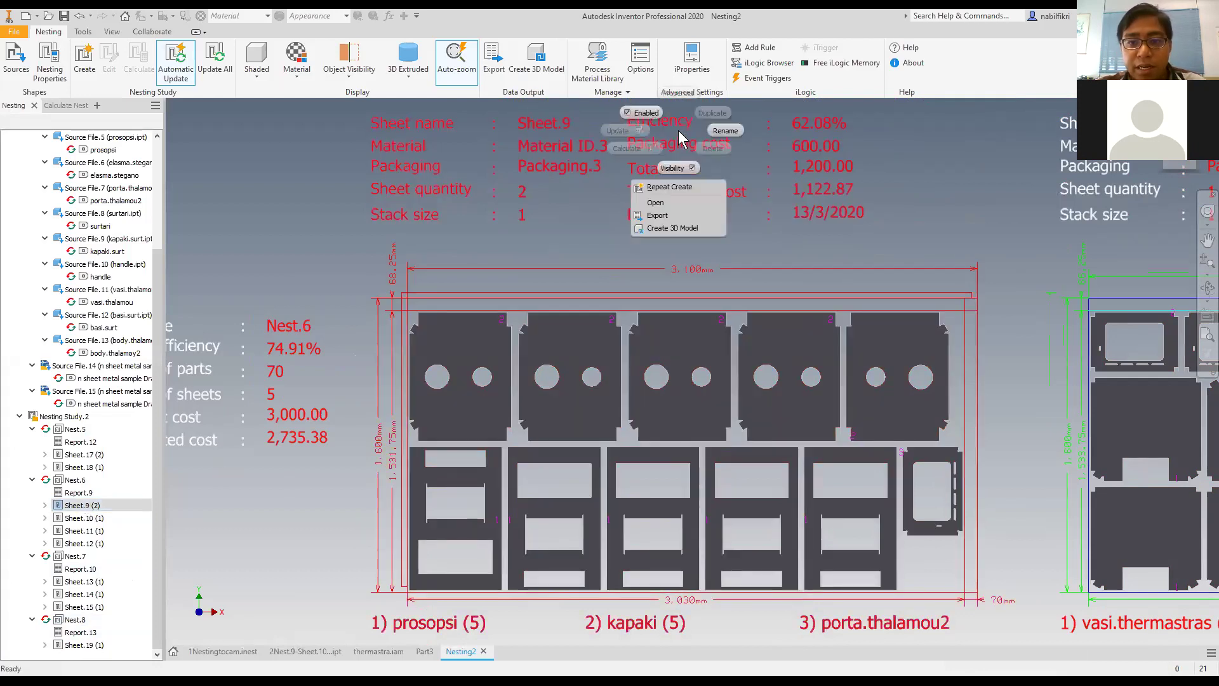
{"action": "left_click", "coordinate": [702, 228]}
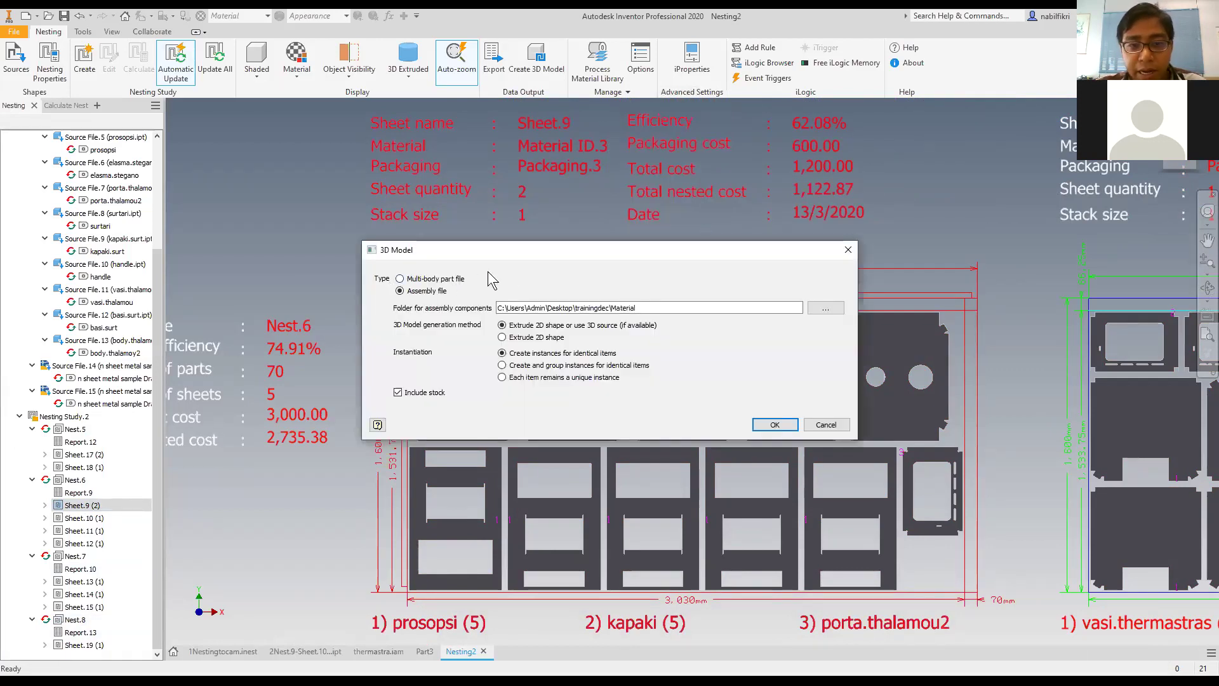
{"action": "left_click", "coordinate": [437, 279]}
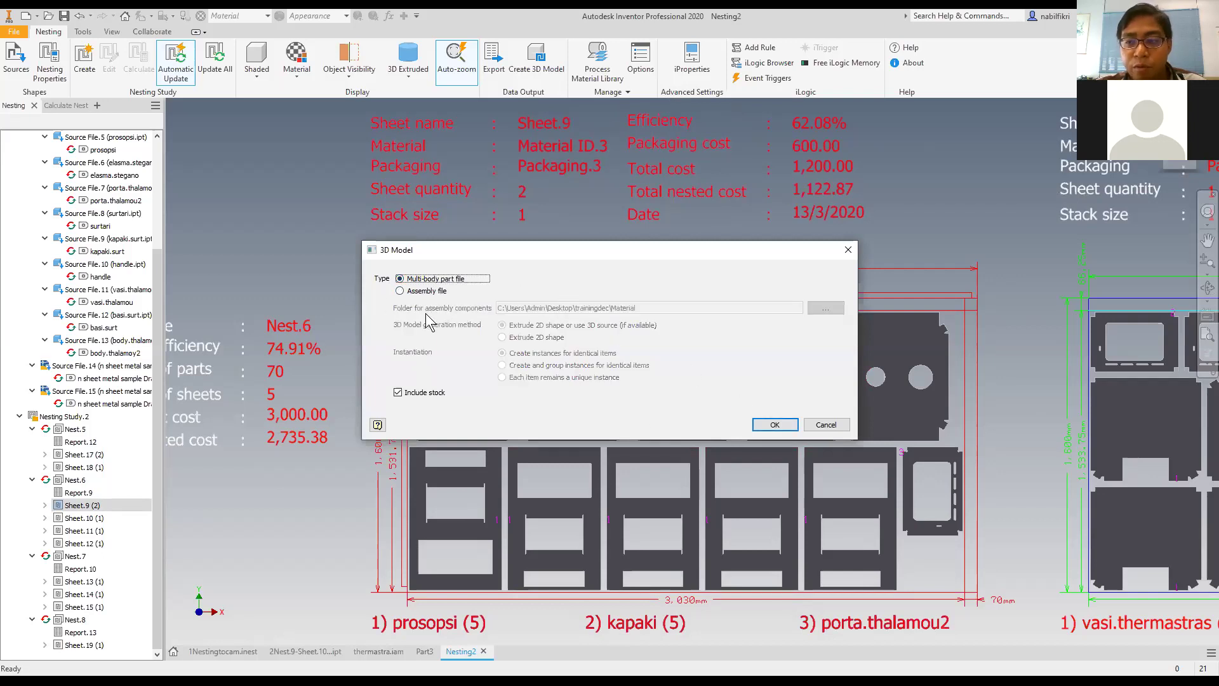
{"action": "left_click", "coordinate": [776, 426]}
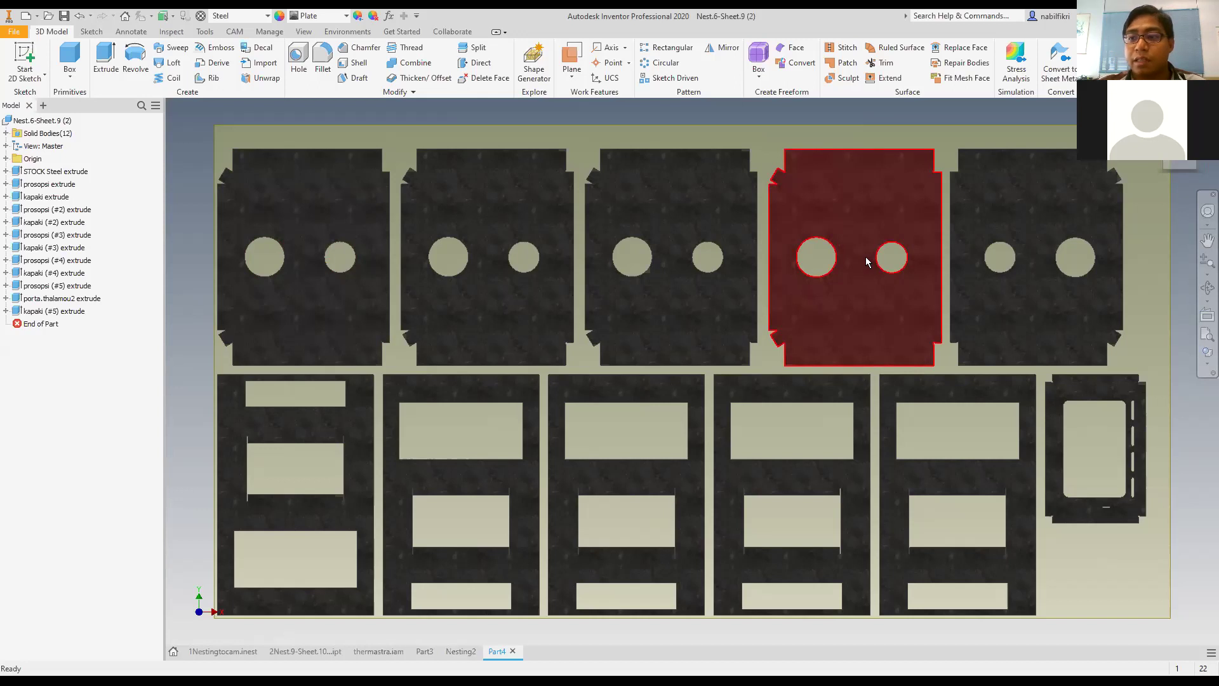
Show the generated sheet part in an isometric view and bring up the CAM tools for it.
{"action": "left_click", "coordinate": [1178, 162]}
{"action": "left_click", "coordinate": [1176, 160]}
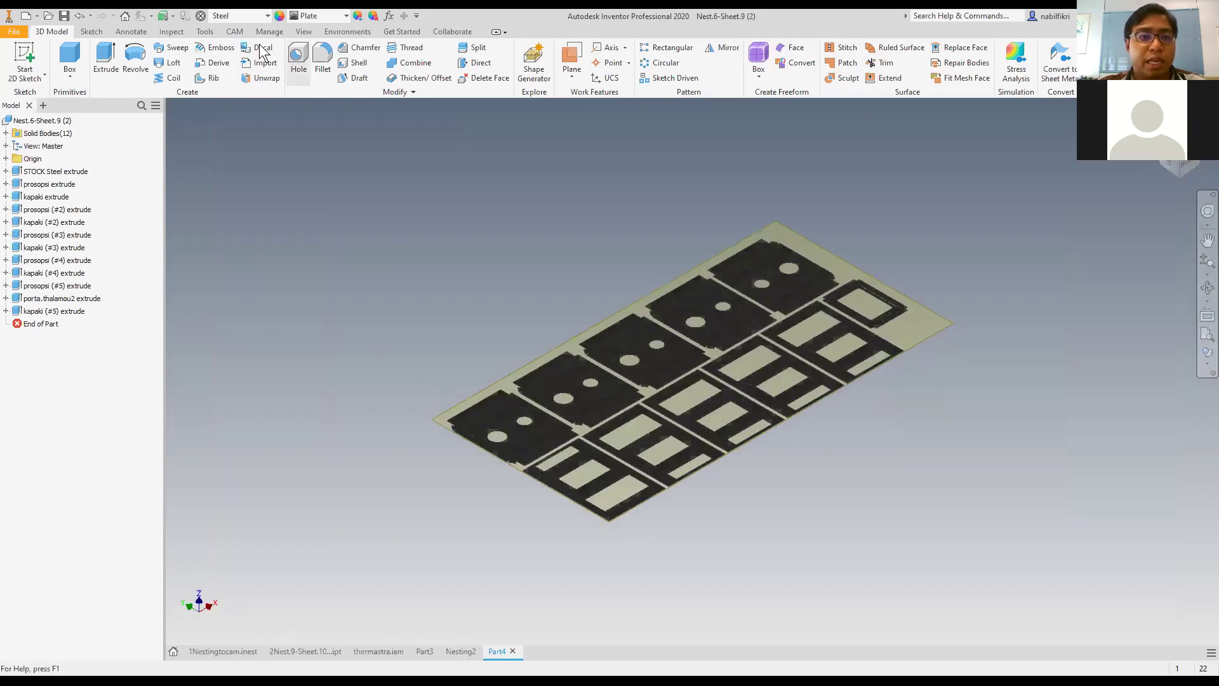
{"action": "left_click", "coordinate": [239, 36]}
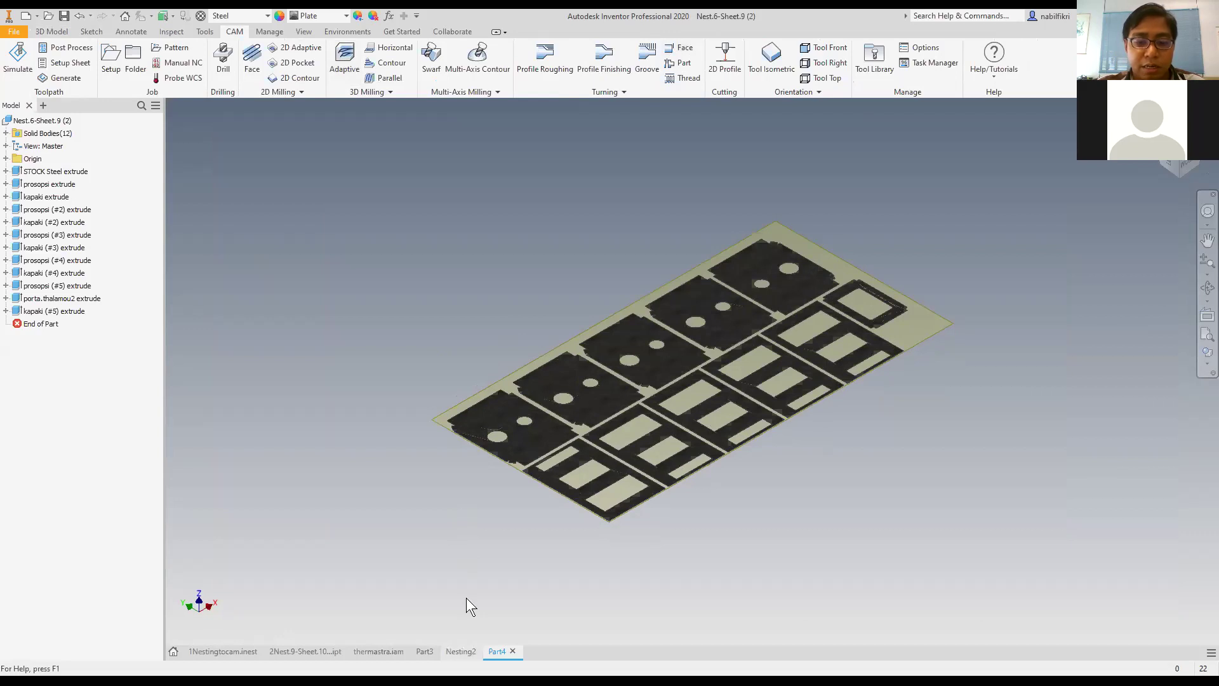
{"action": "left_click", "coordinate": [461, 651]}
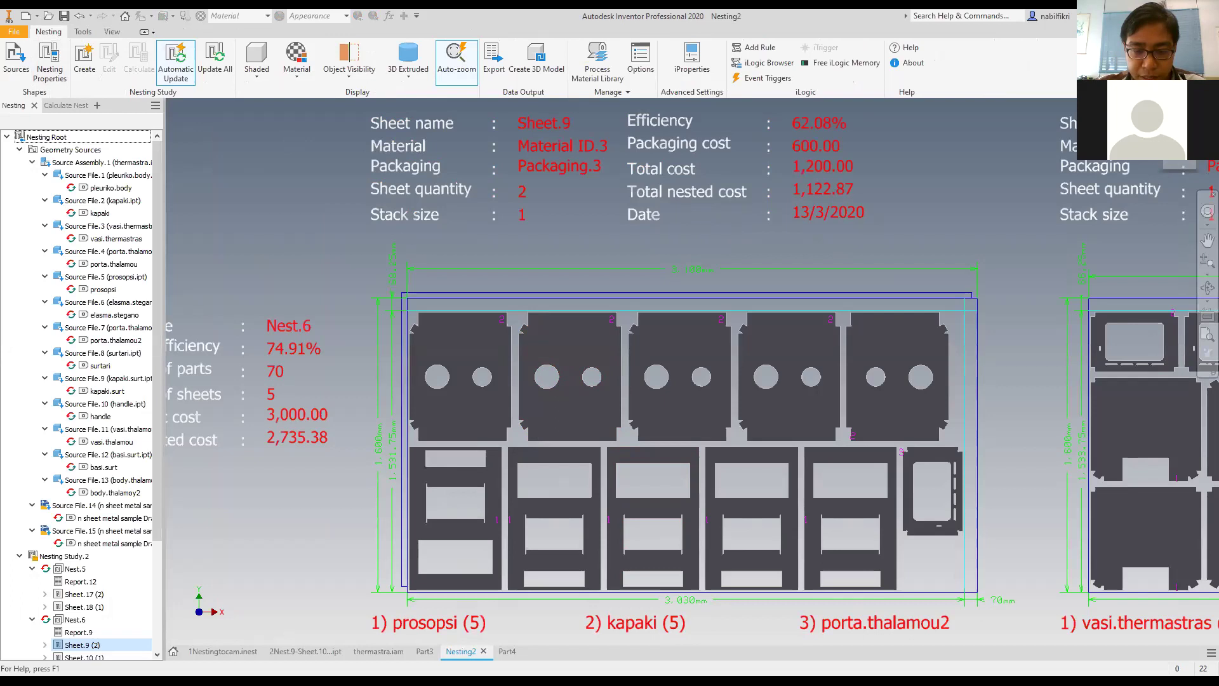
{"action": "left_click", "coordinate": [506, 652]}
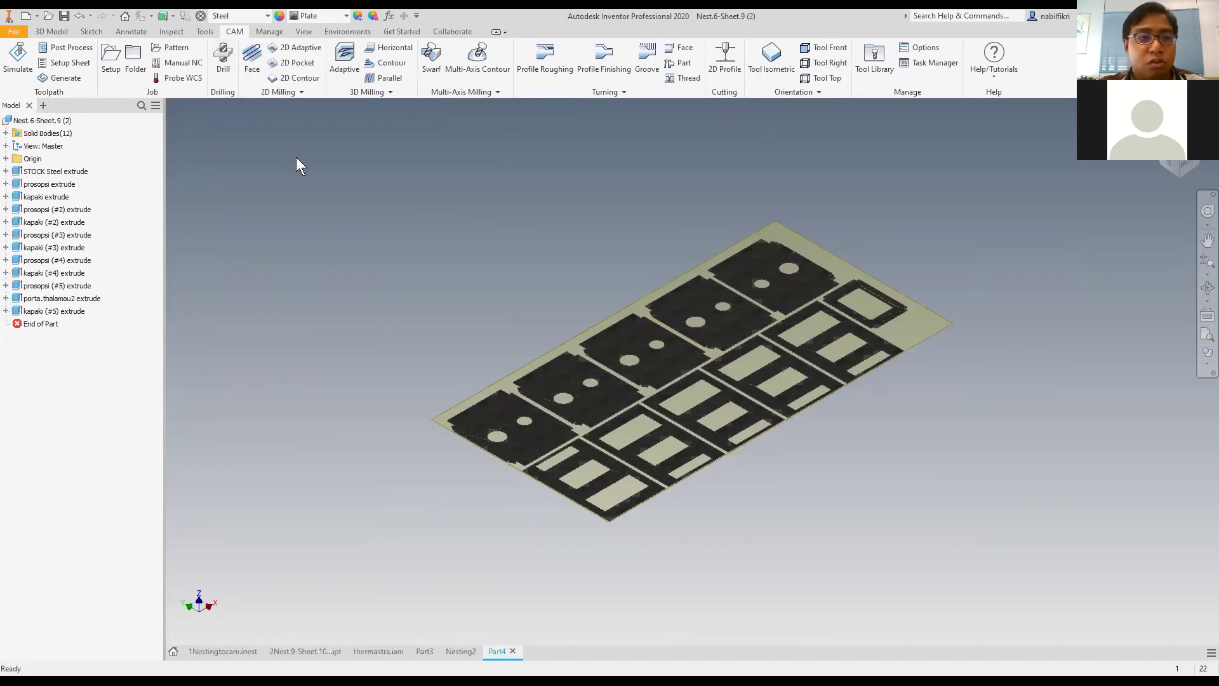
Create a Cutting setup with the origin at the sheet's front corner stock point and the stock sheet body as the model.
{"action": "left_click", "coordinate": [114, 64]}
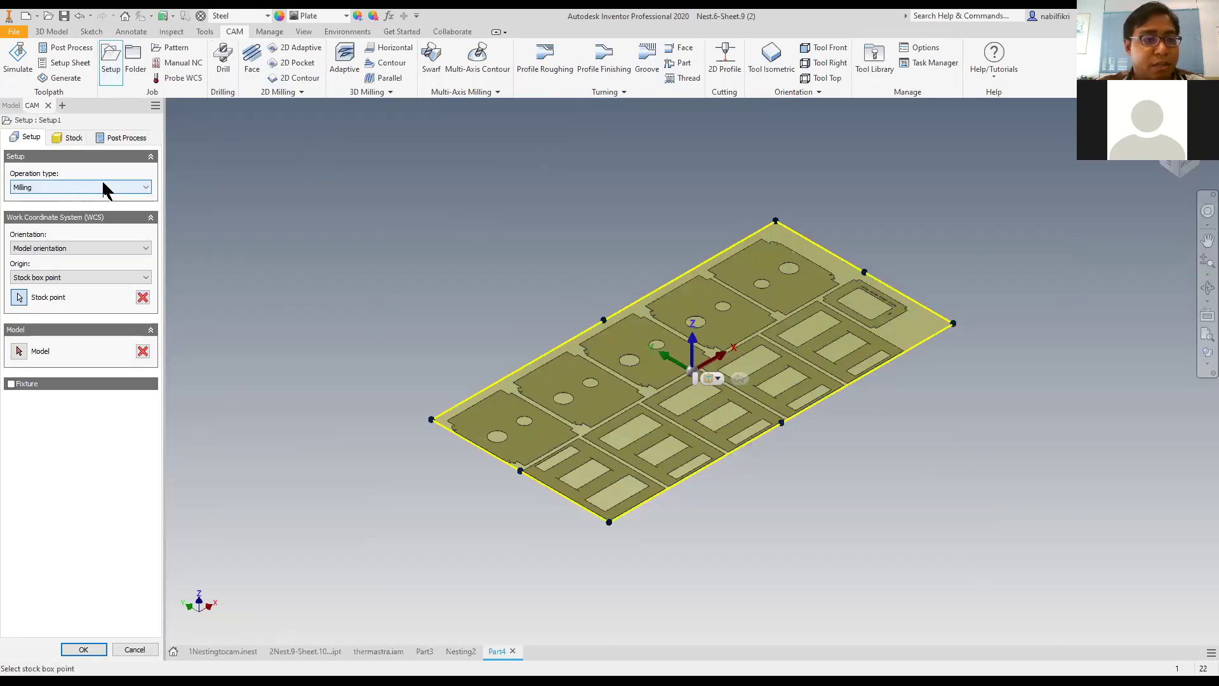
{"action": "left_click", "coordinate": [90, 188]}
{"action": "left_click", "coordinate": [38, 198]}
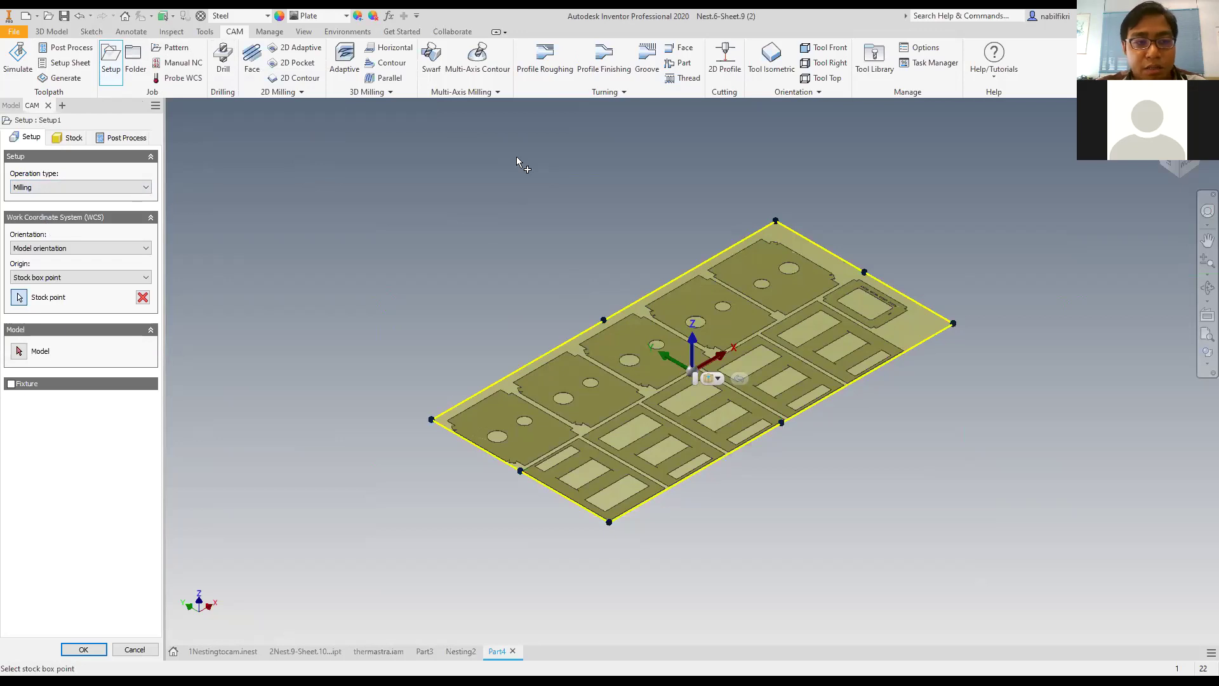
{"action": "left_click", "coordinate": [53, 185]}
{"action": "left_click", "coordinate": [32, 215]}
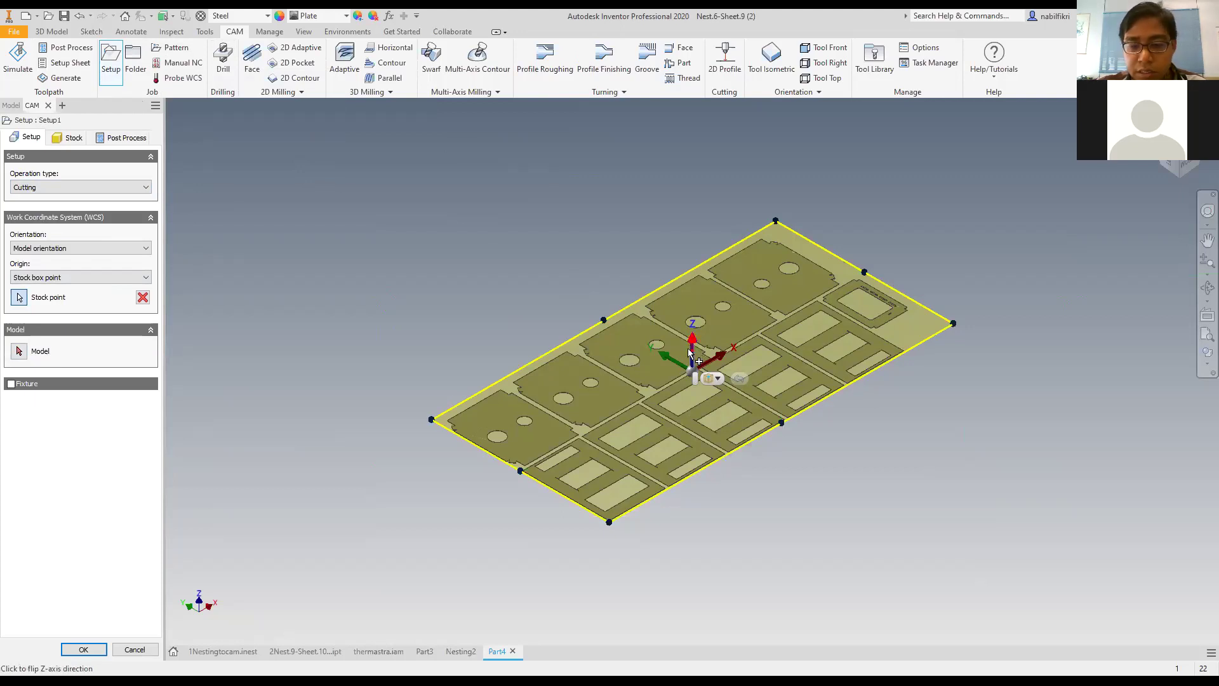
{"action": "left_click", "coordinate": [610, 522]}
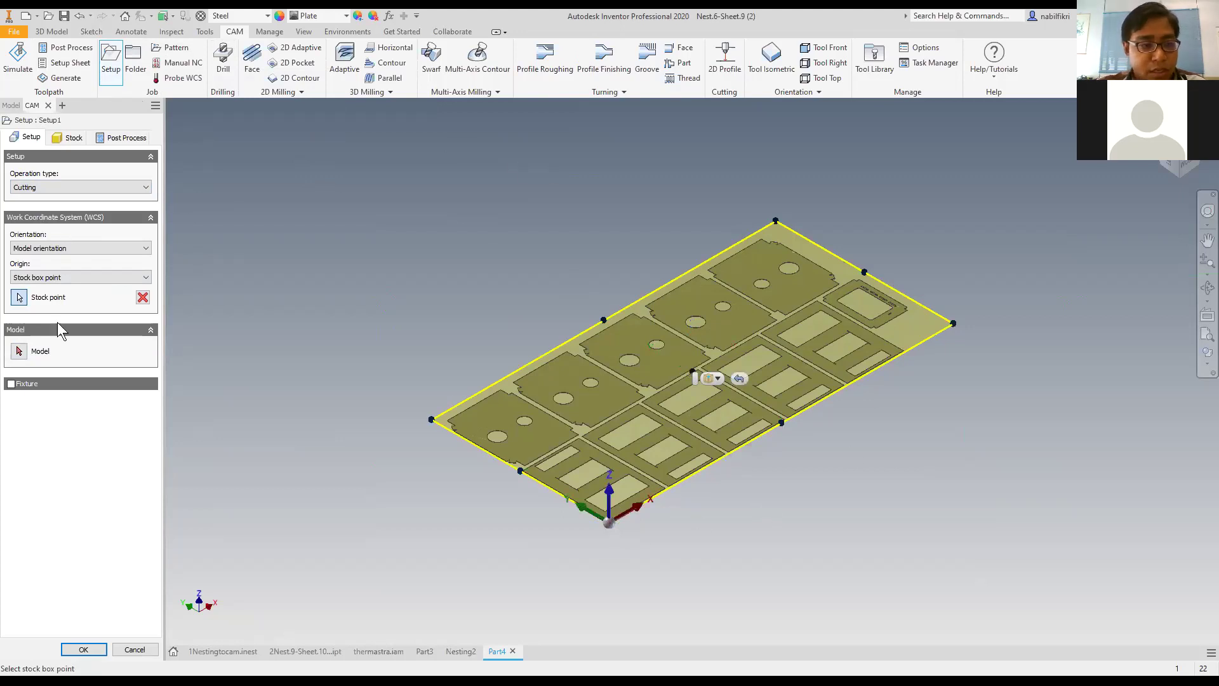
{"action": "left_click", "coordinate": [103, 358]}
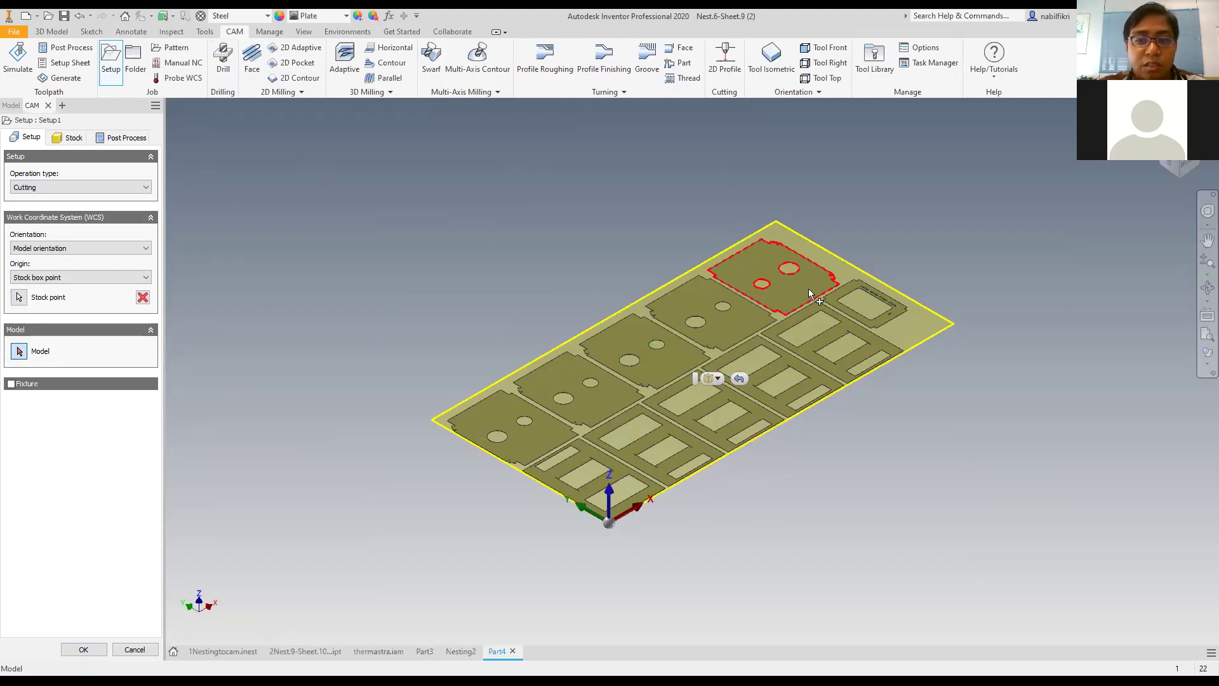
{"action": "left_click", "coordinate": [836, 258]}
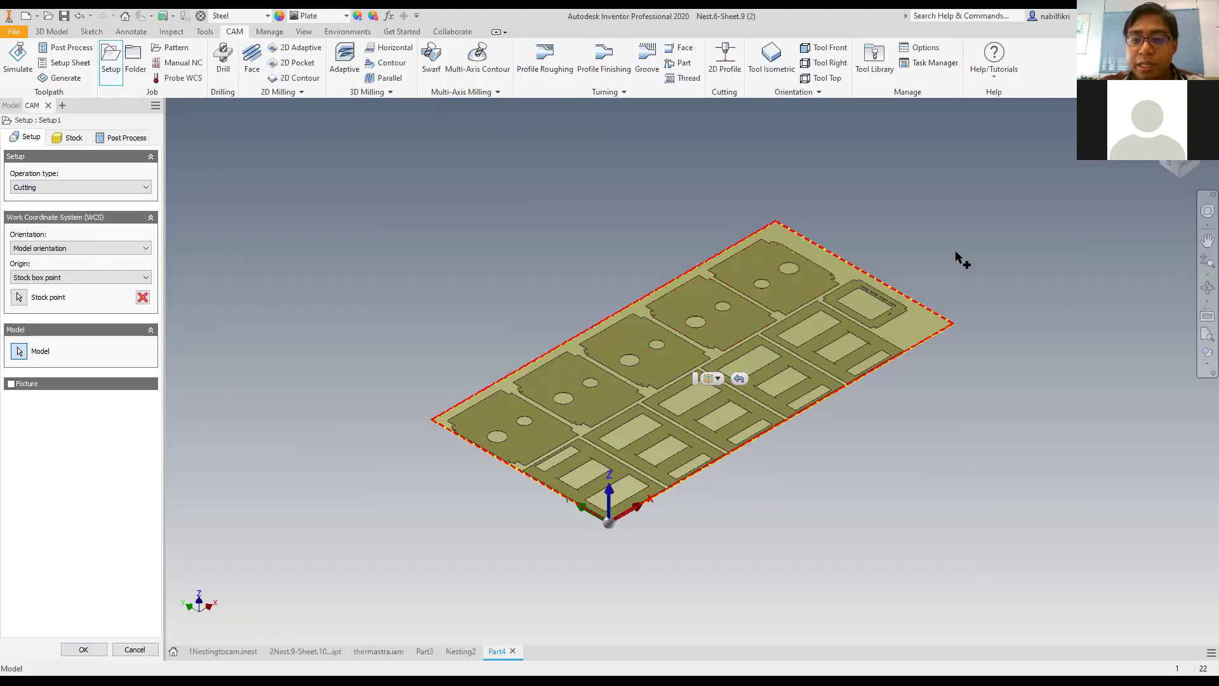
Try a 100 mm bottom offset on the setup's relative size box stock.
{"action": "left_click", "coordinate": [64, 139]}
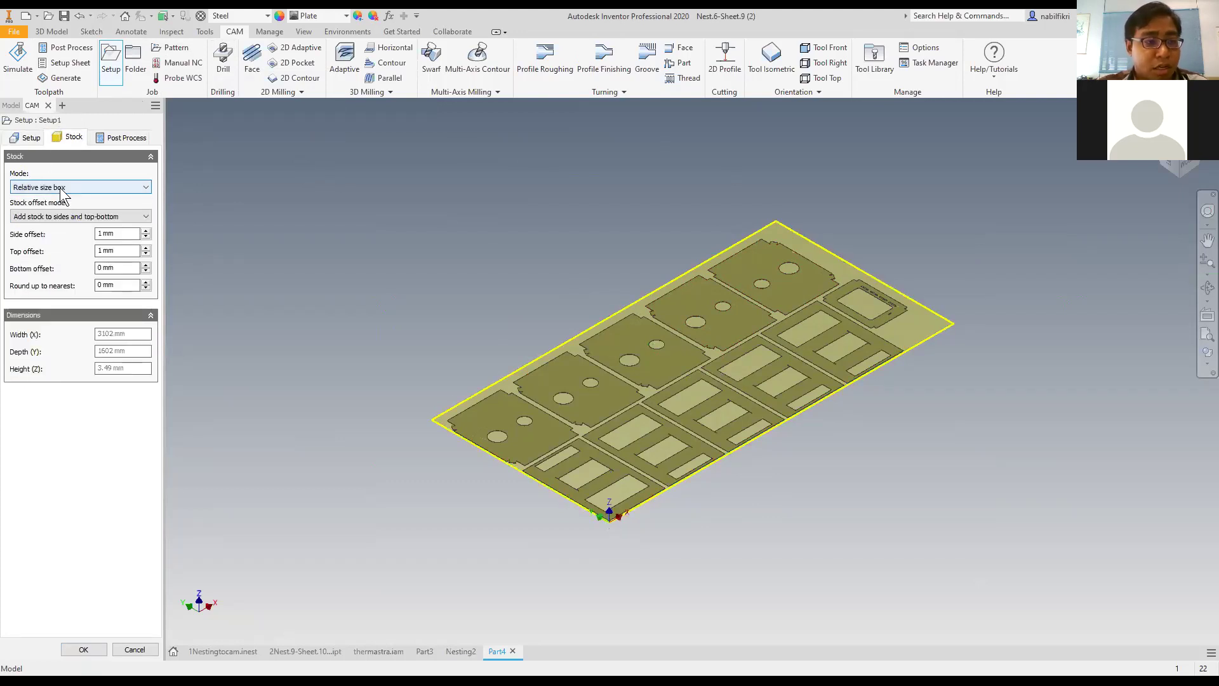
{"action": "double_click", "coordinate": [100, 268]}
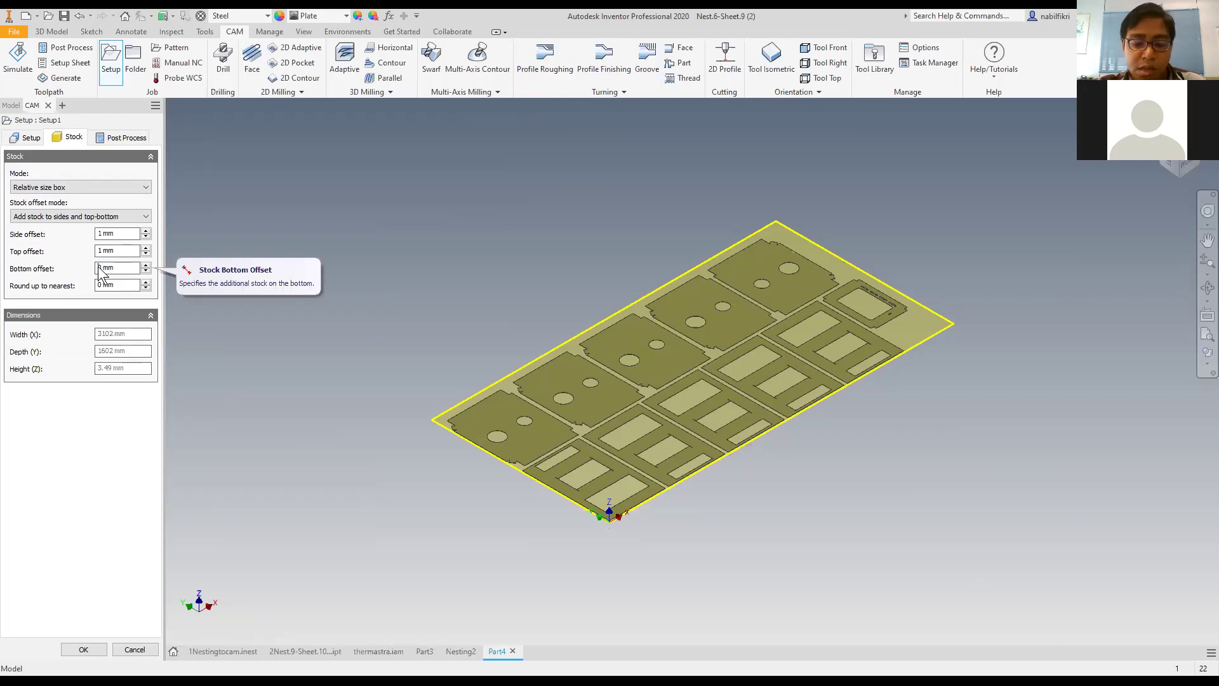
{"action": "type", "text": "100"}
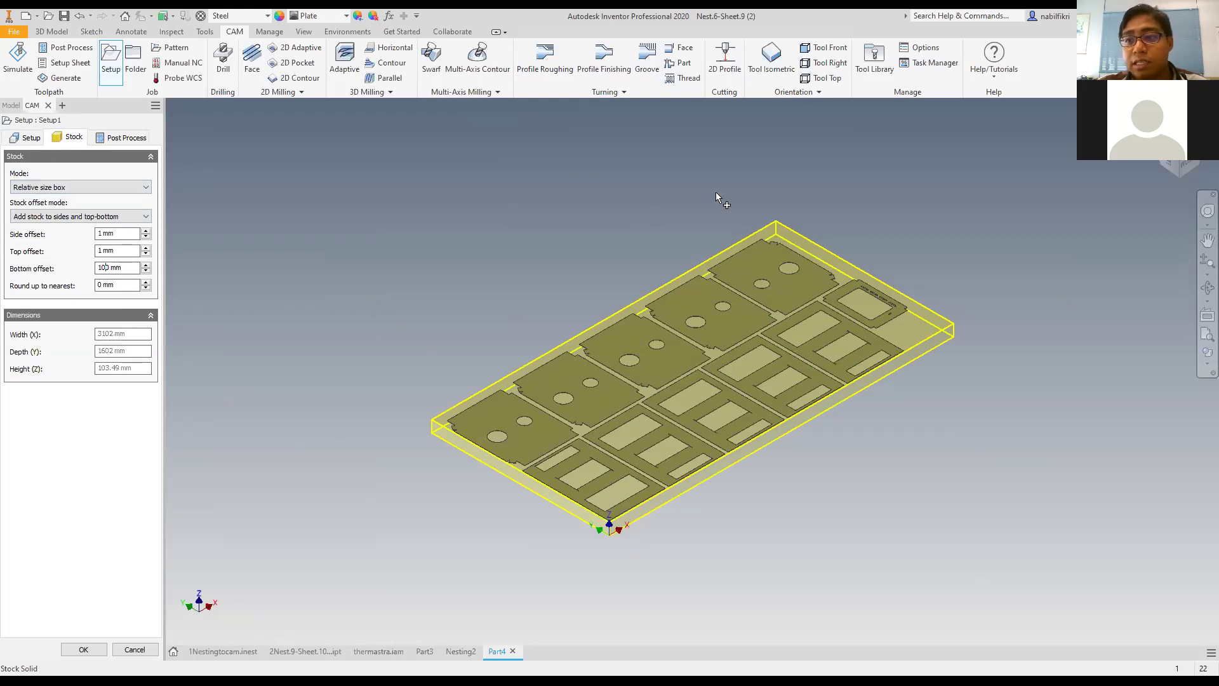
Define the setup's stock from the solid sheet body and finish the setup.
{"action": "left_click", "coordinate": [103, 186]}
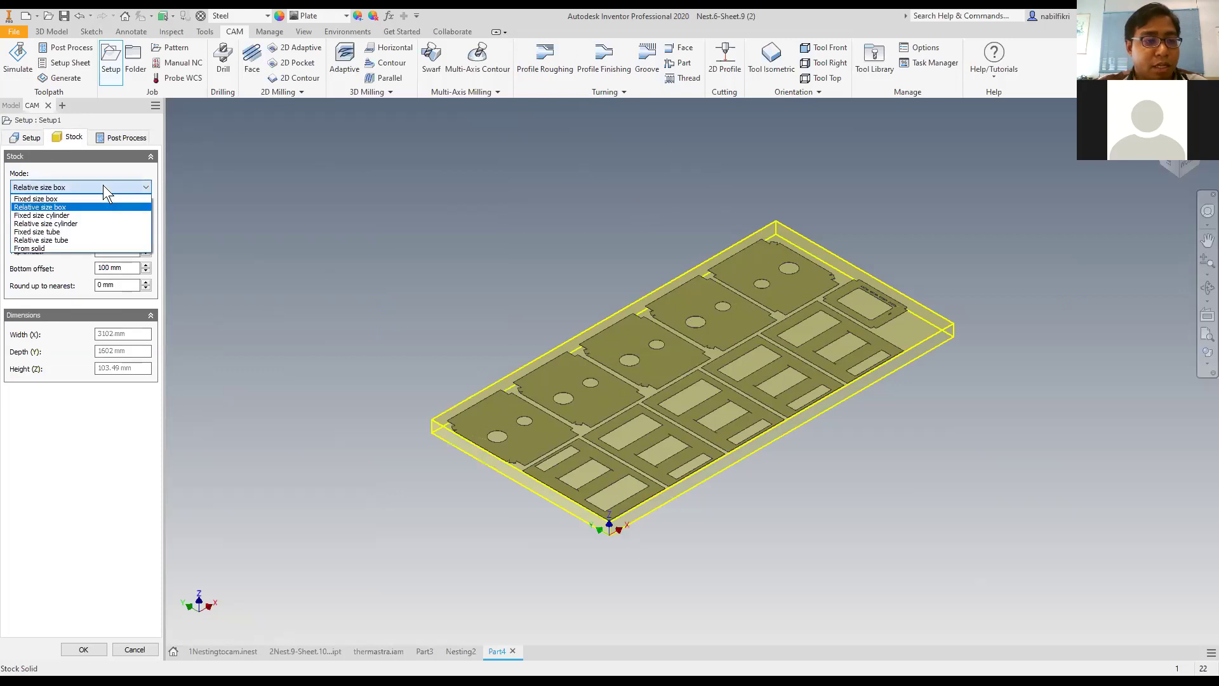
{"action": "left_click", "coordinate": [45, 250]}
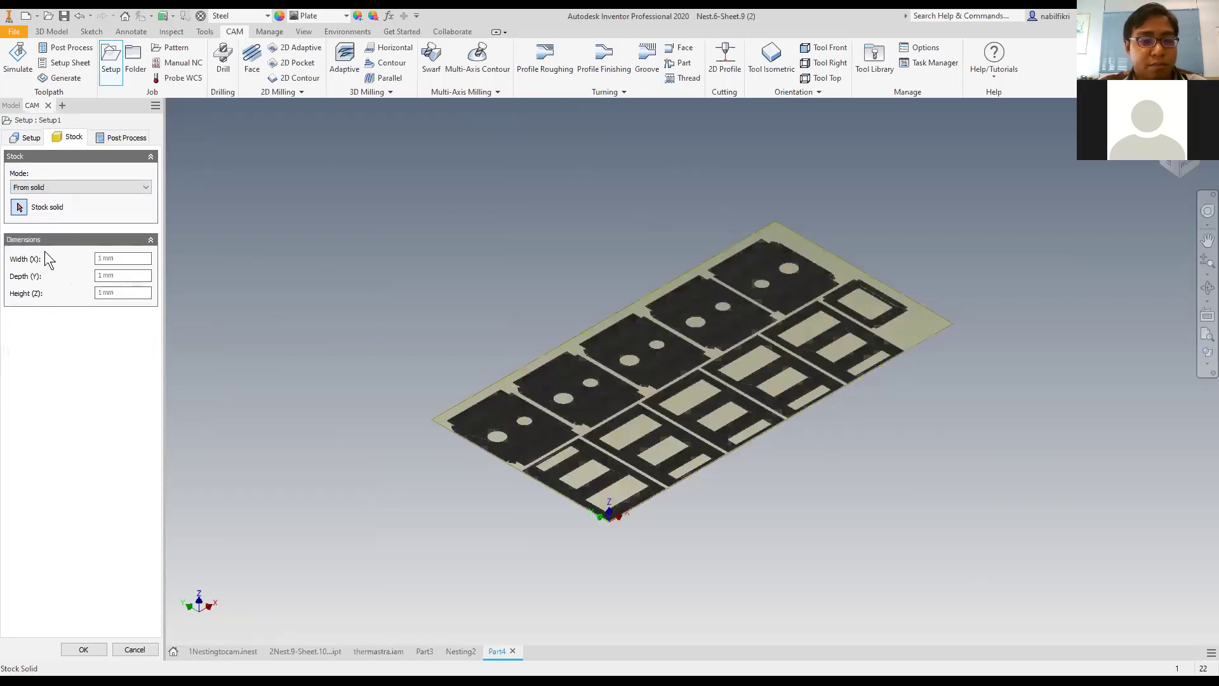
{"action": "left_click", "coordinate": [719, 249]}
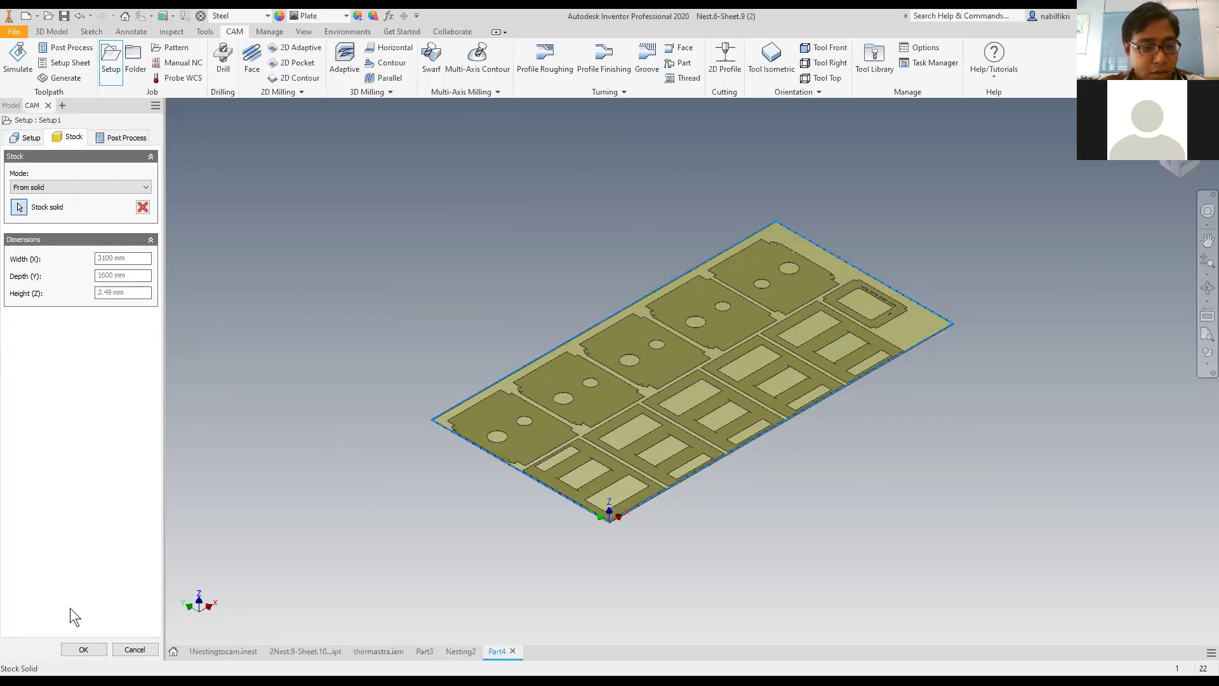
{"action": "left_click", "coordinate": [84, 649]}
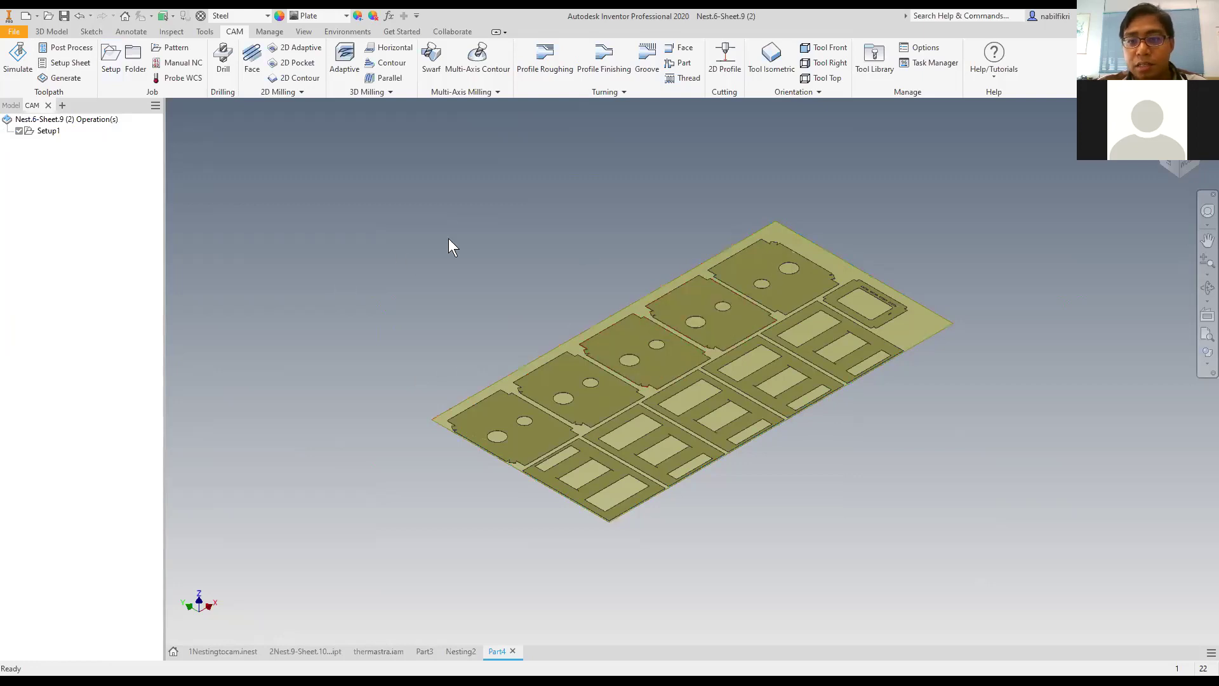
Start a 2D Profile operation for laser cutting with the Through - auto cutting mode.
{"action": "middle_click_drag", "start_coordinate": [455, 268], "coordinate": [437, 242]}
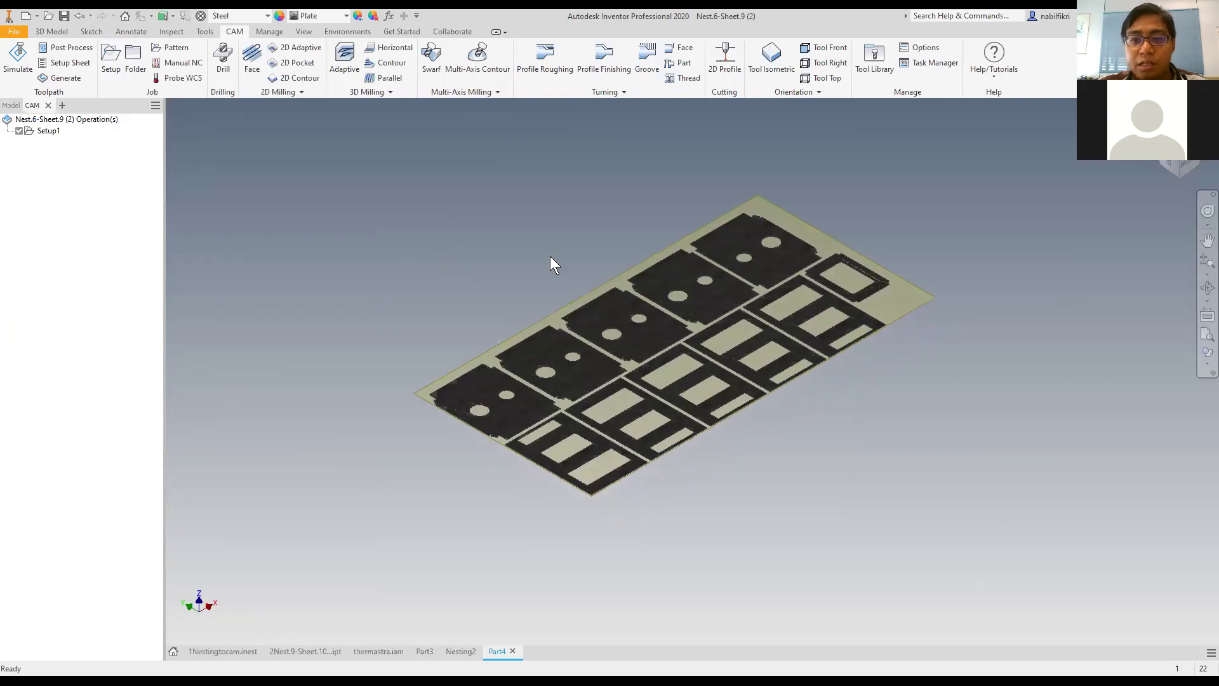
{"action": "left_click", "coordinate": [718, 71]}
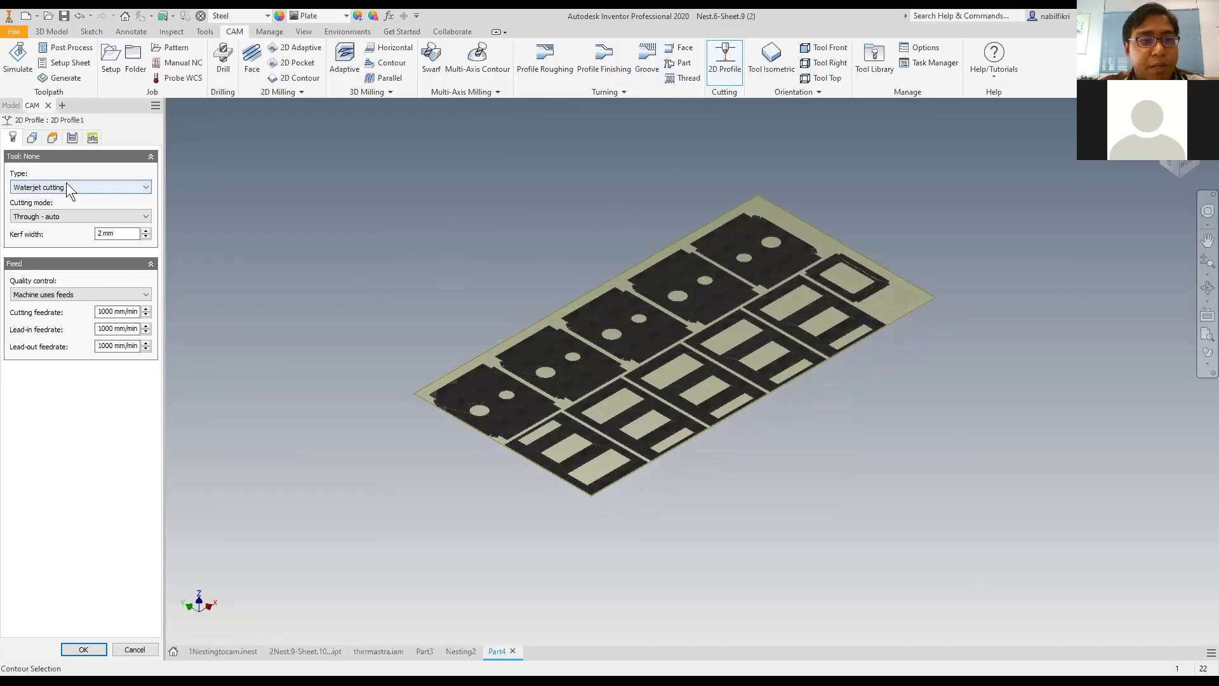
{"action": "left_click", "coordinate": [102, 187]}
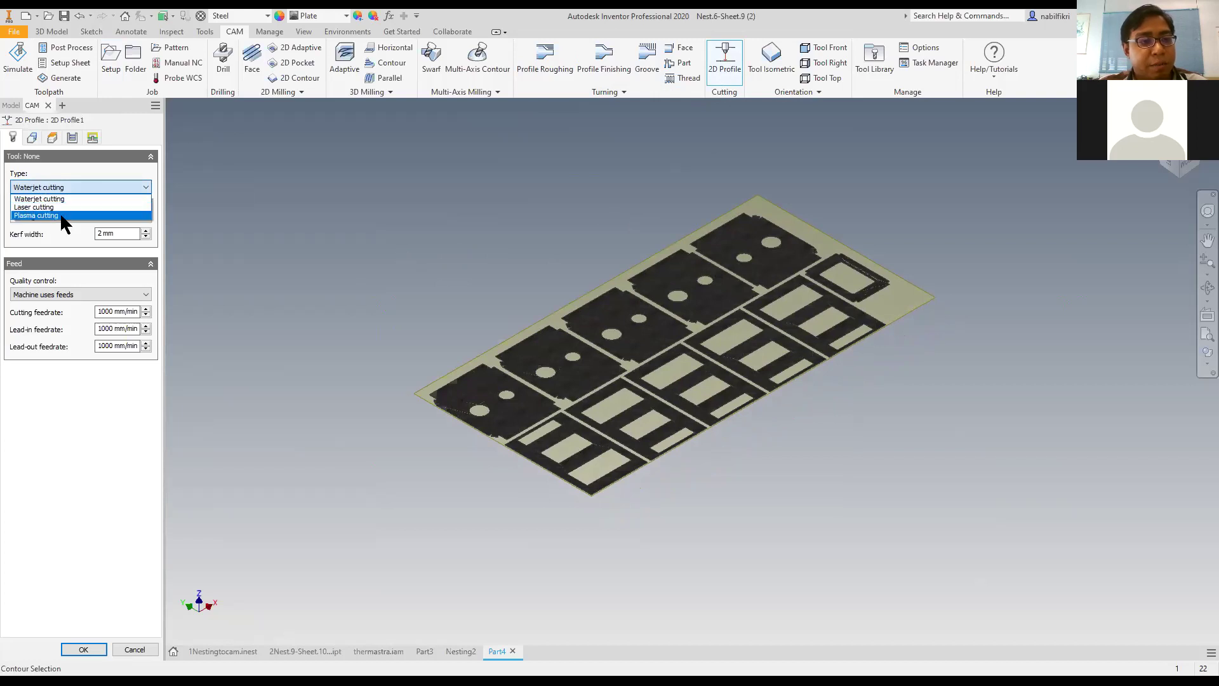
{"action": "left_click", "coordinate": [55, 207]}
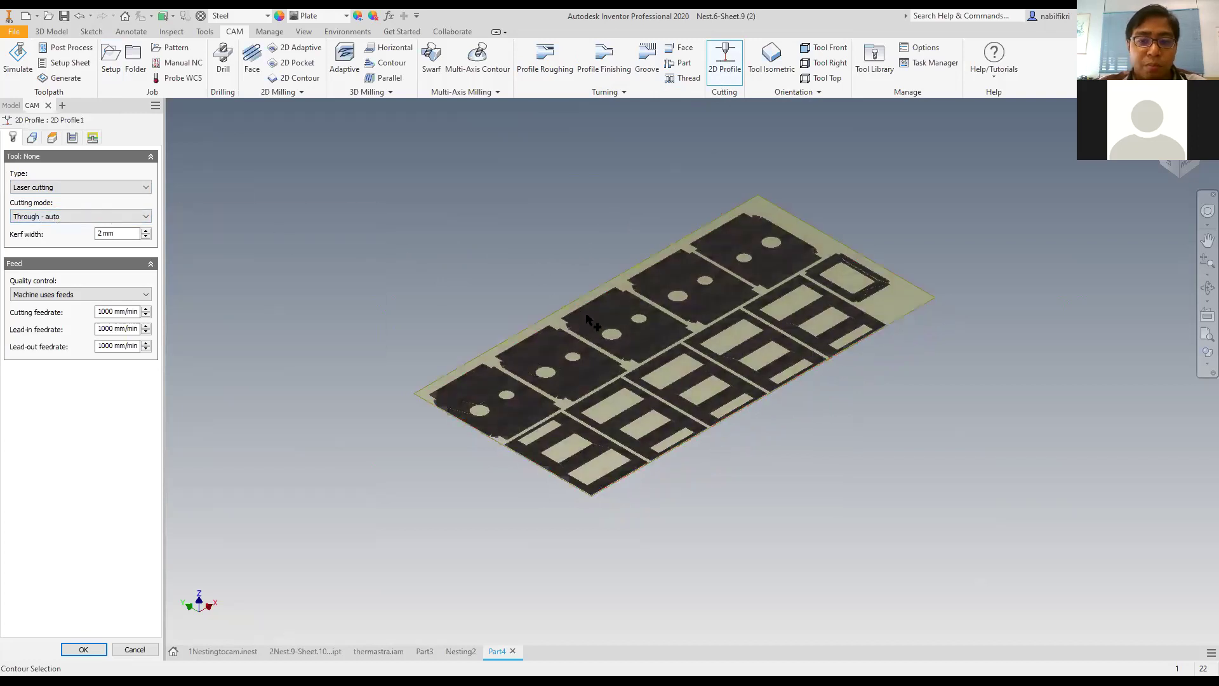
{"action": "left_click", "coordinate": [44, 217]}
{"action": "left_click", "coordinate": [62, 215]}
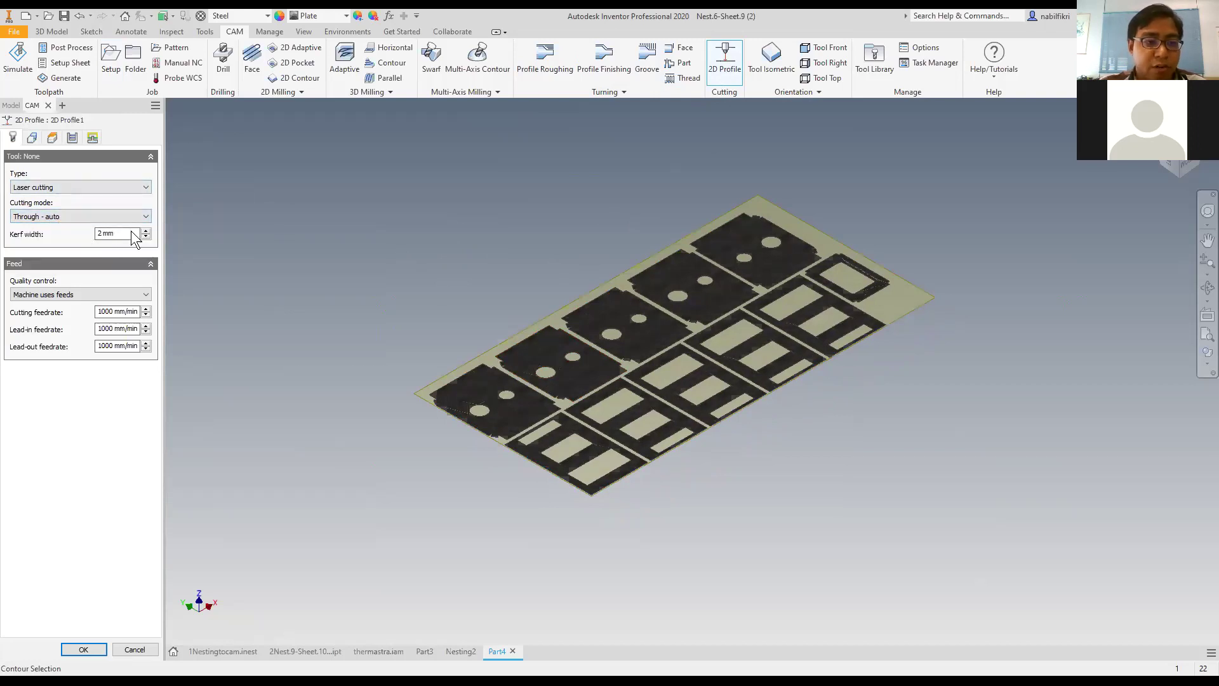
{"action": "mouse_move", "coordinate": [133, 233]}
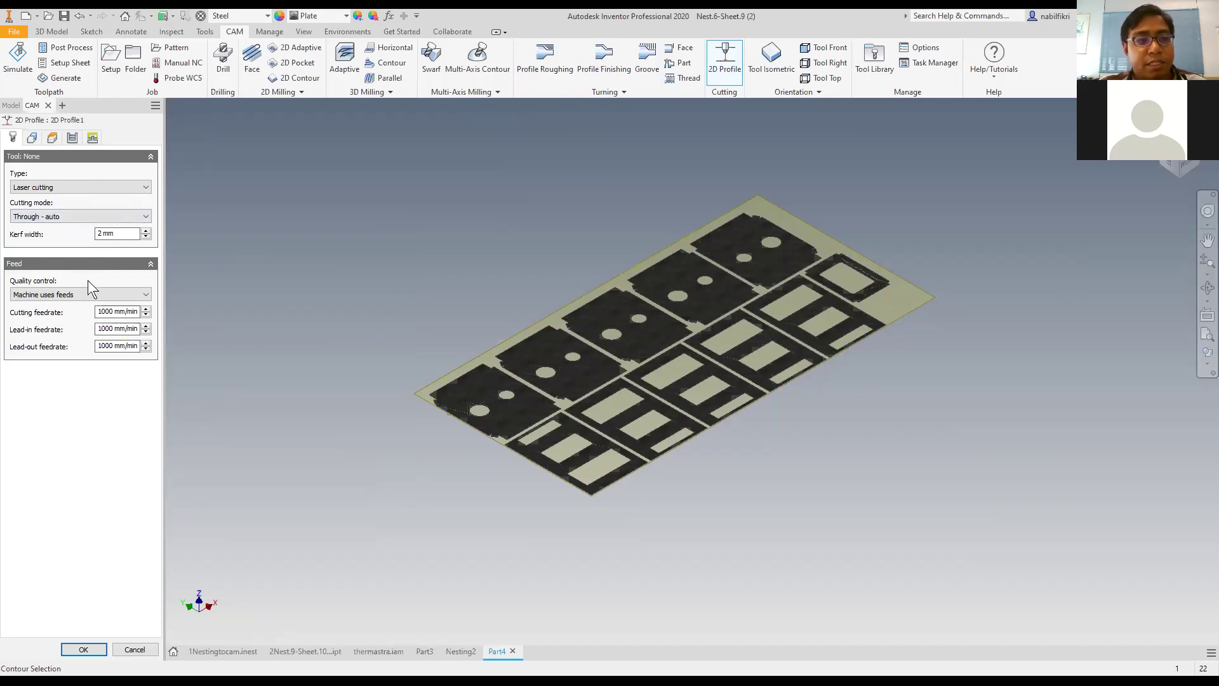
Select the faces of the two nested parts at the sheet's front end as contours and generate the profile toolpath.
{"action": "left_click", "coordinate": [32, 138]}
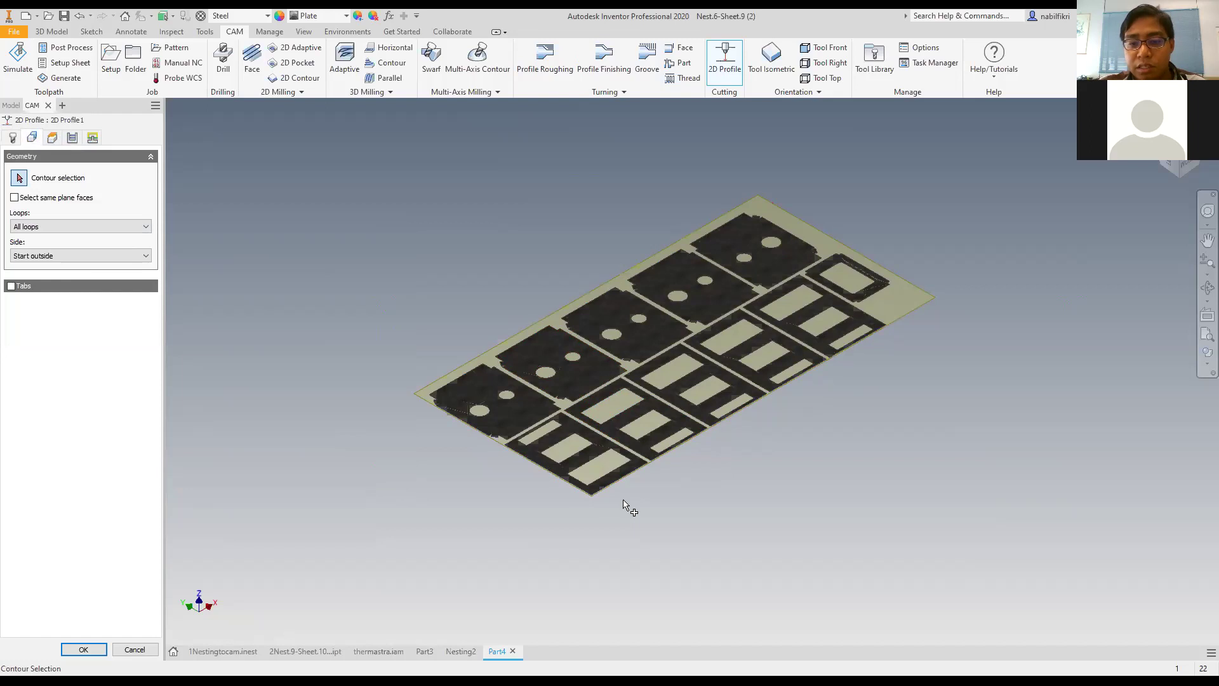
{"action": "scroll", "coordinate": [627, 502], "scroll_direction": "up", "scroll_amount": 5}
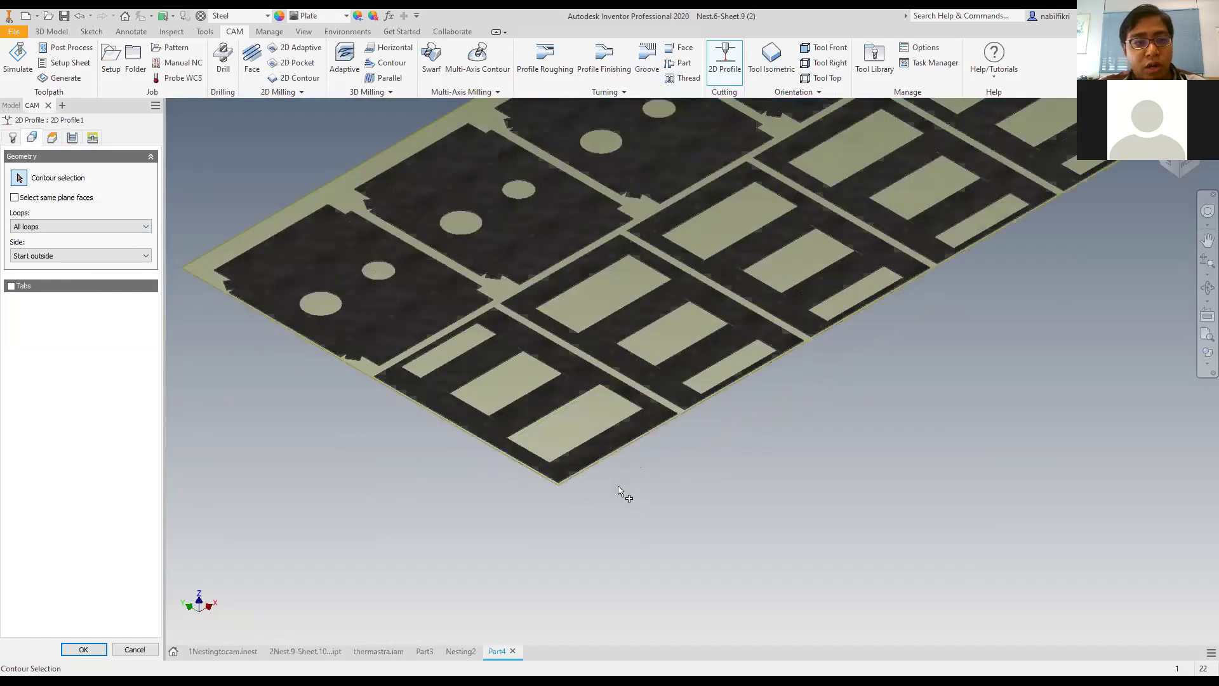
{"action": "middle_click_drag", "start_coordinate": [664, 510], "coordinate": [705, 537]}
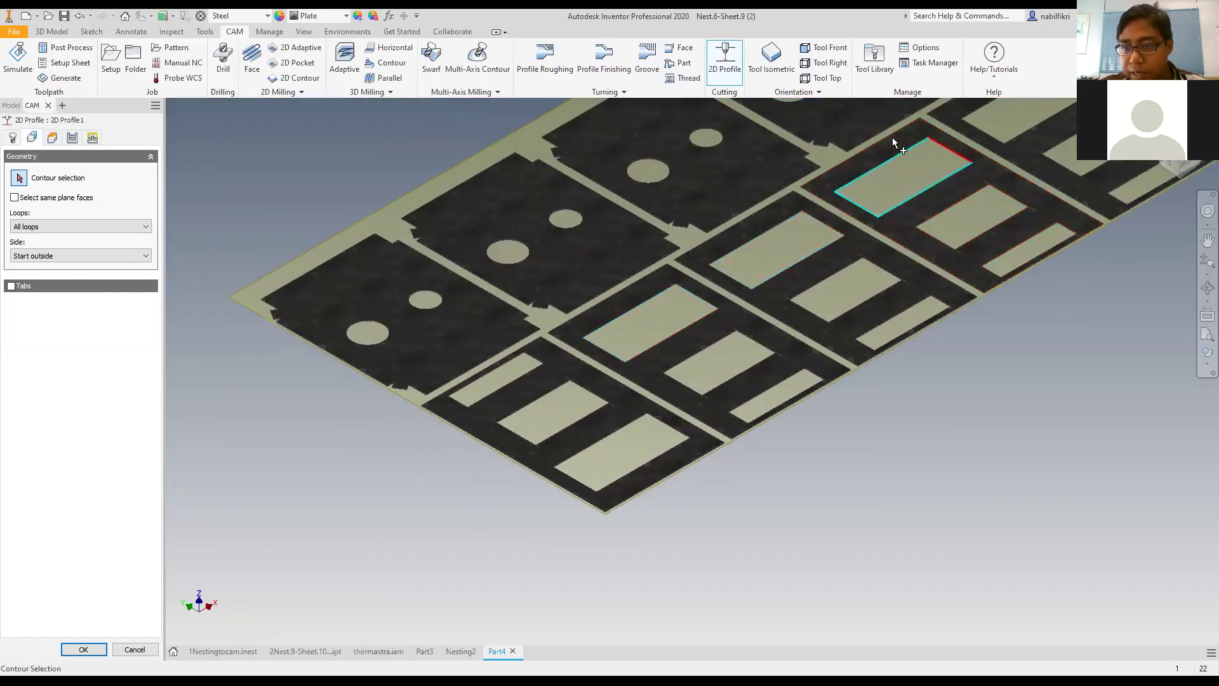
{"action": "left_click", "coordinate": [556, 372]}
{"action": "left_click", "coordinate": [501, 336]}
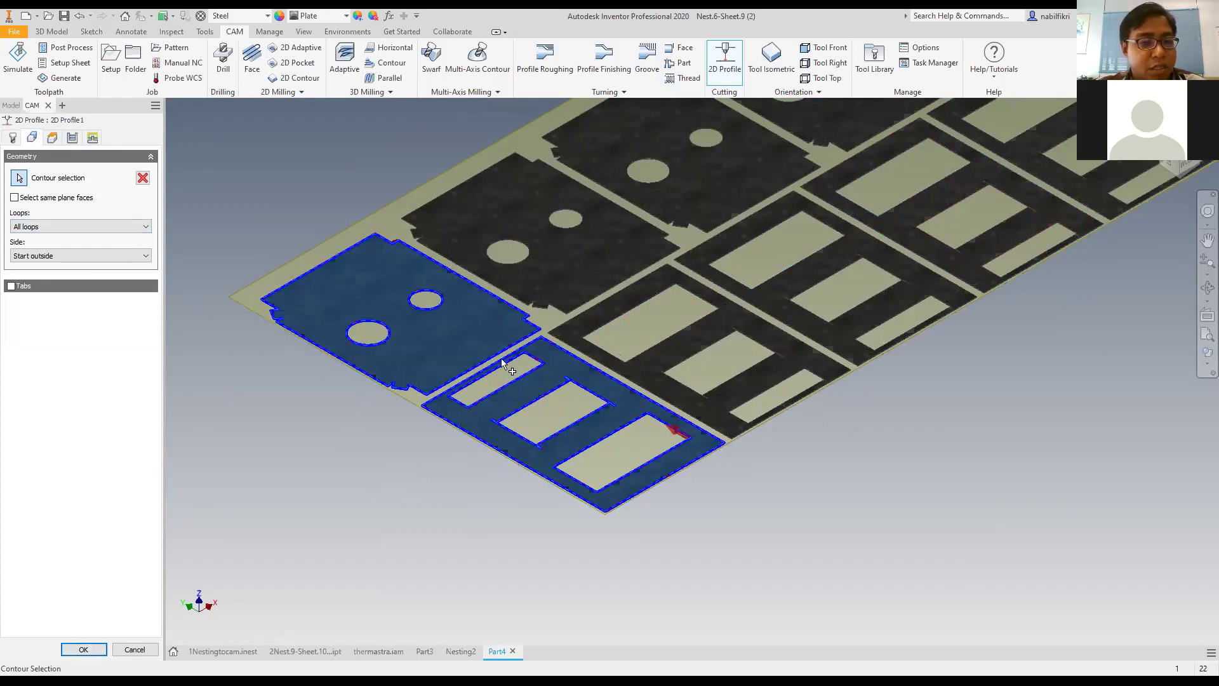
{"action": "left_click", "coordinate": [94, 649]}
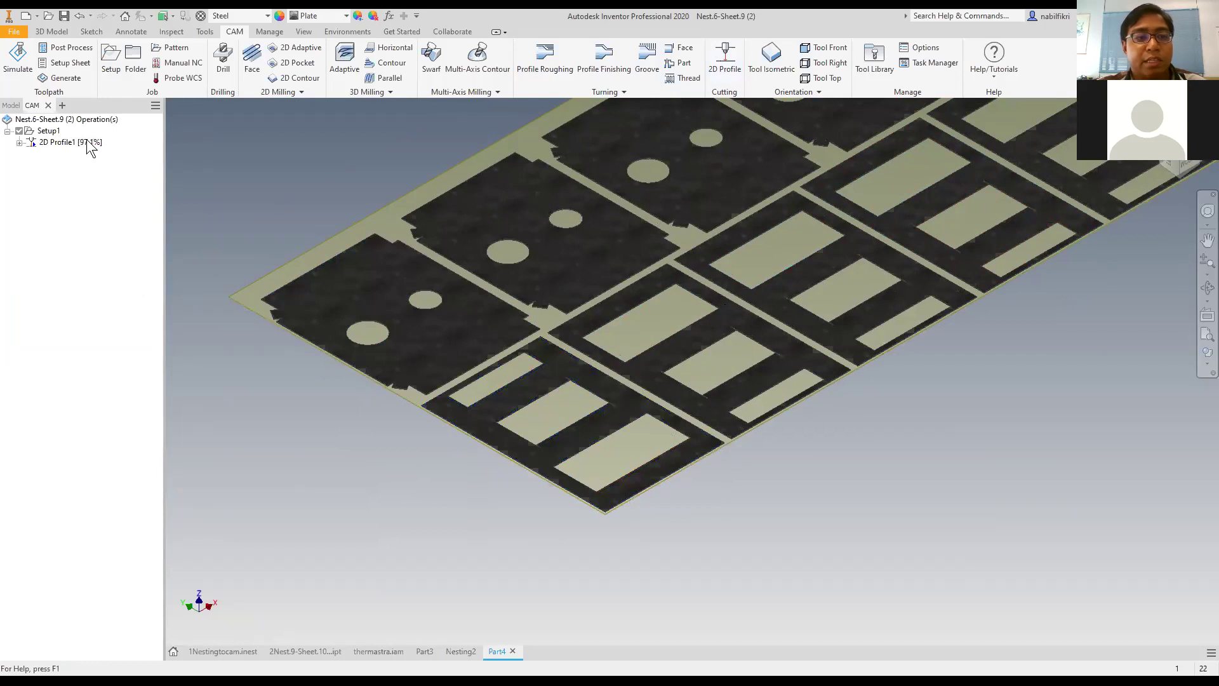
Simulate the 2D profile toolpath, playing it partway and pausing.
{"action": "left_click", "coordinate": [54, 142]}
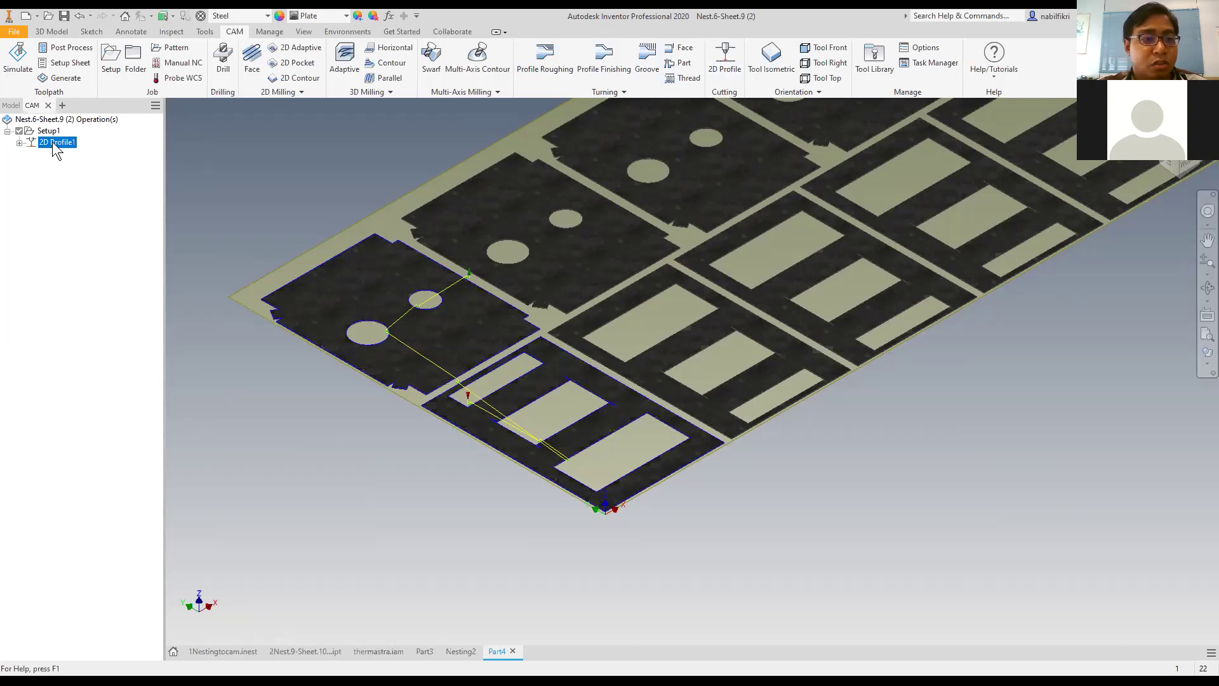
{"action": "right_click", "coordinate": [54, 144]}
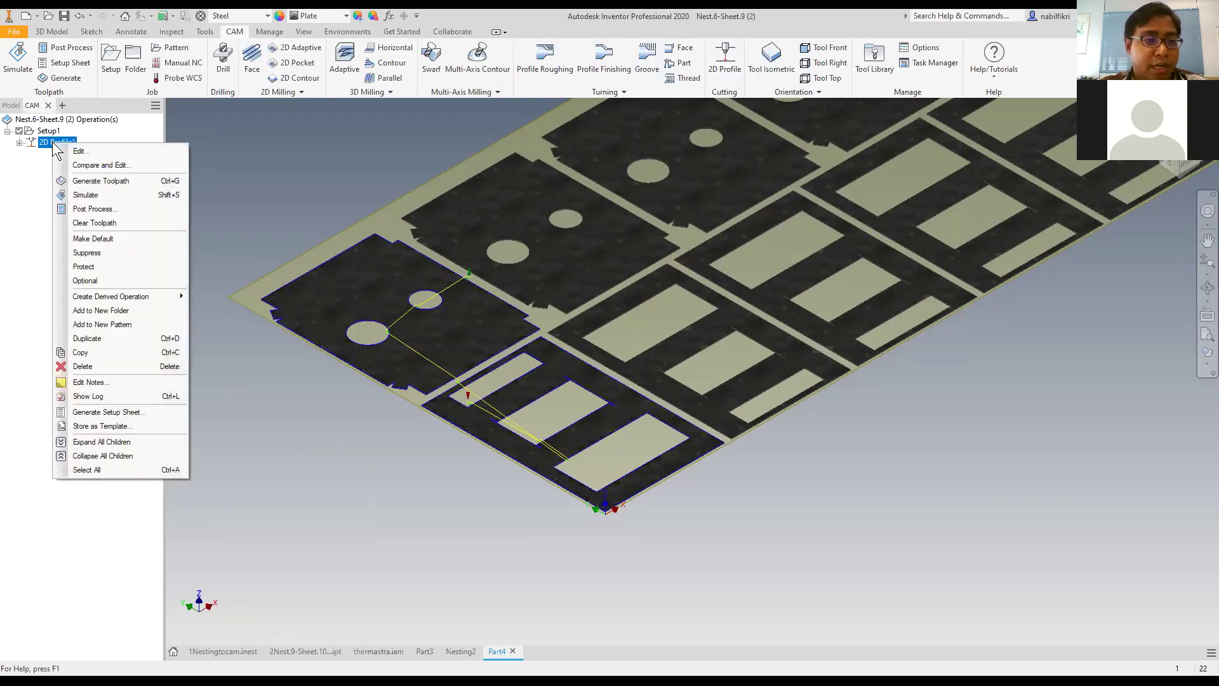
{"action": "left_click", "coordinate": [95, 196]}
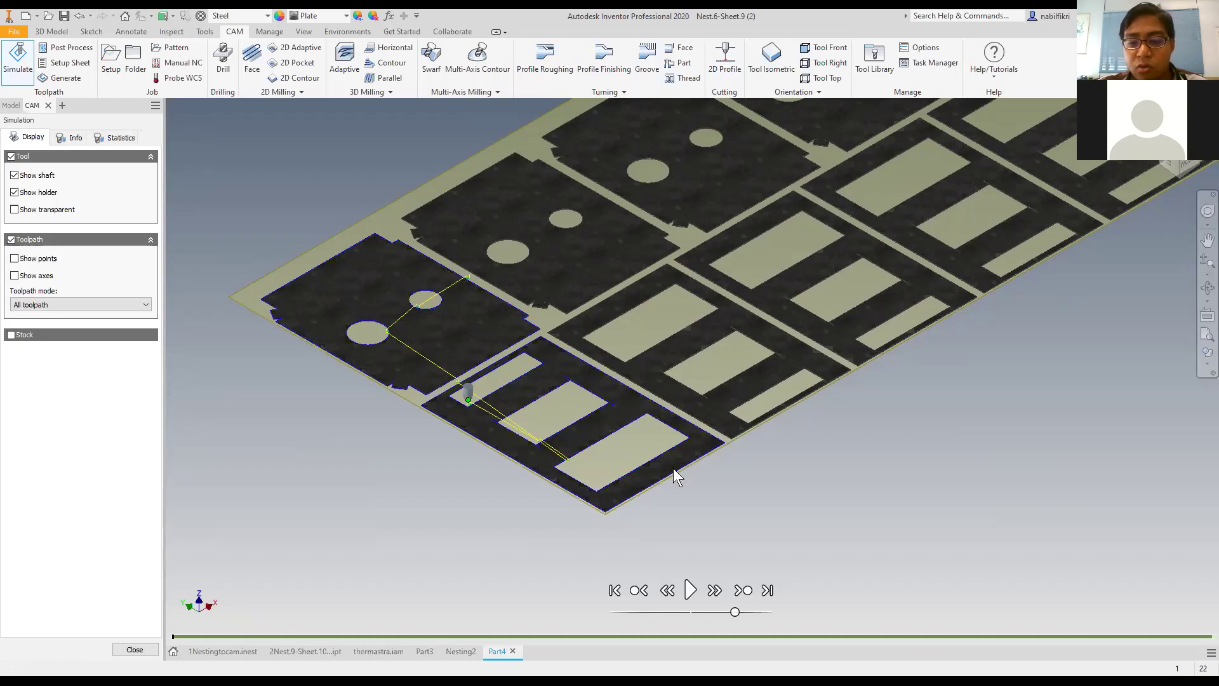
{"action": "key", "text": "space"}
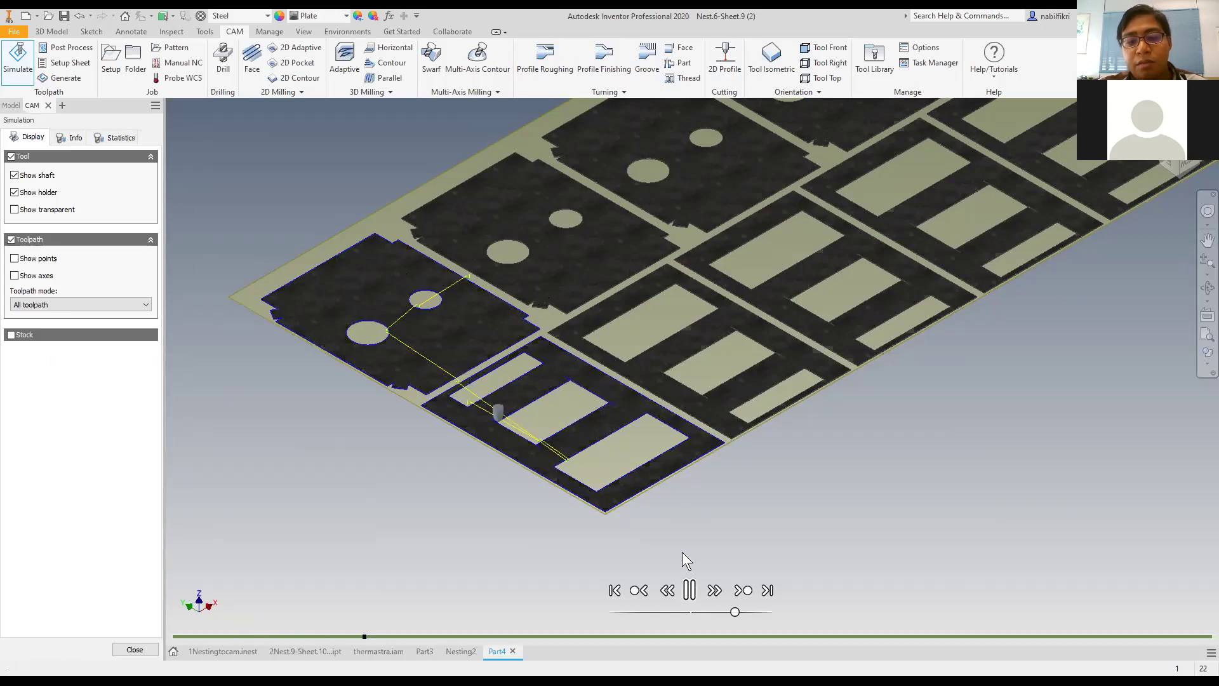
{"action": "key", "text": "space"}
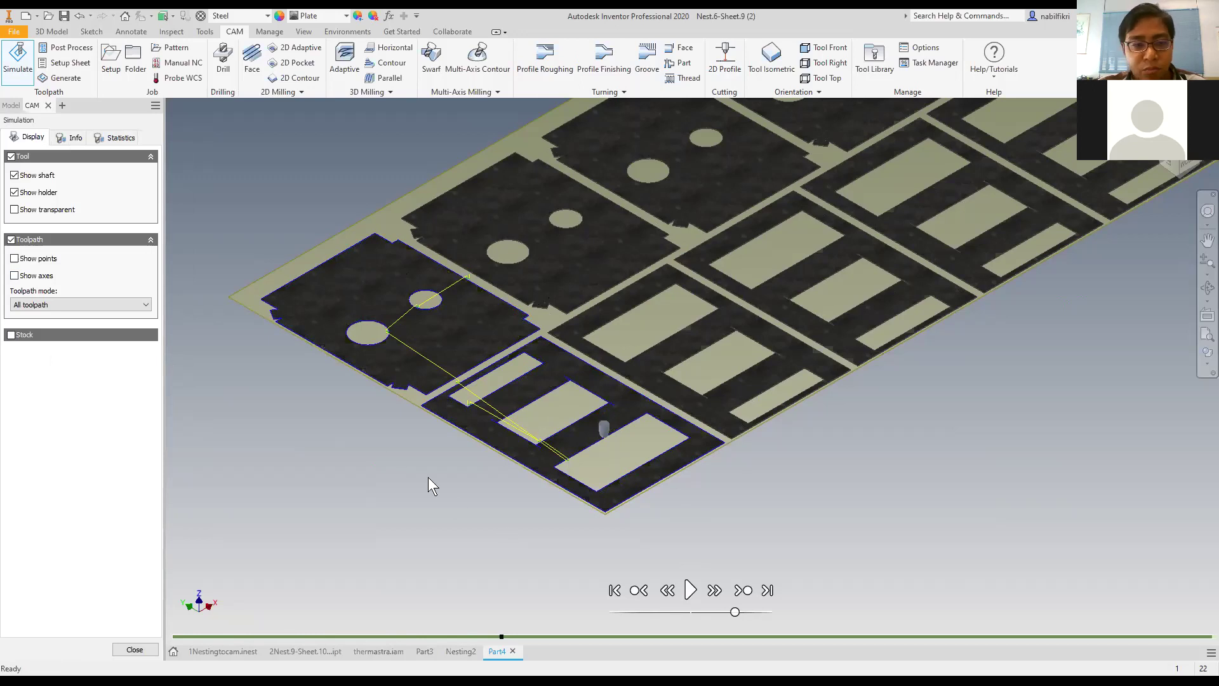
Compare the simulation with and without the stock around the cutting head, then resume playback with the stock shown.
{"action": "left_click", "coordinate": [12, 335]}
{"action": "scroll", "coordinate": [508, 473], "scroll_direction": "up", "scroll_amount": 5}
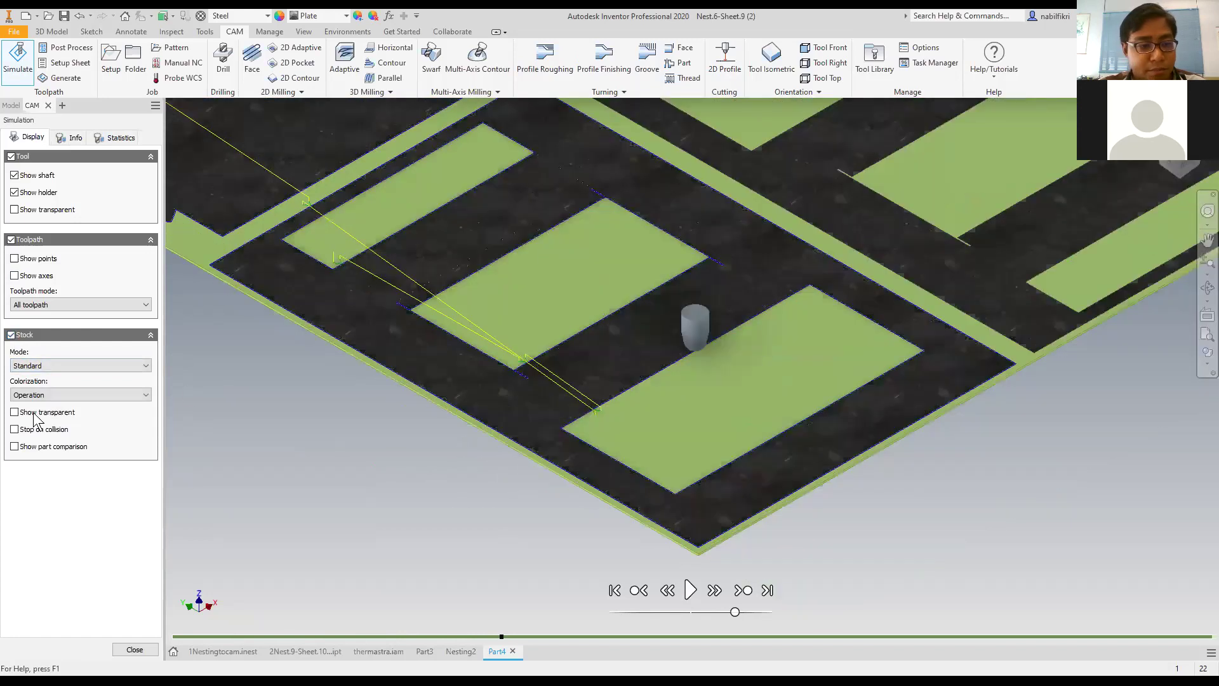
{"action": "left_click", "coordinate": [11, 335]}
{"action": "left_click", "coordinate": [11, 335]}
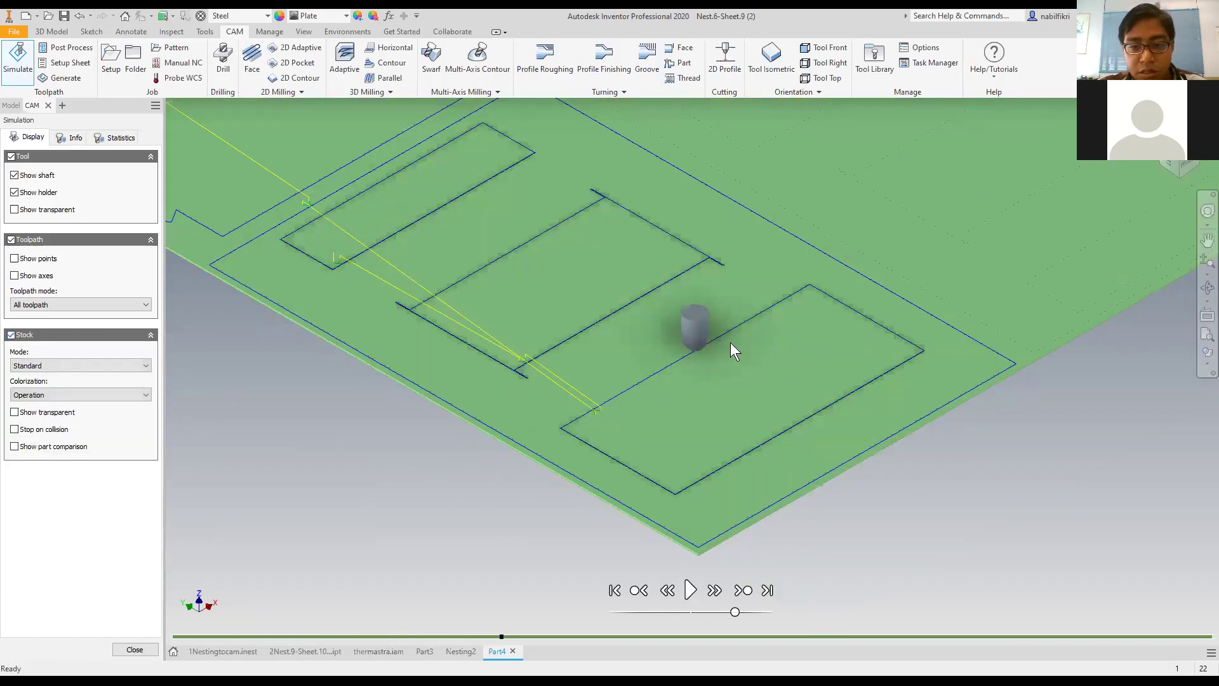
{"action": "scroll", "coordinate": [730, 341], "scroll_direction": "up", "scroll_amount": 8}
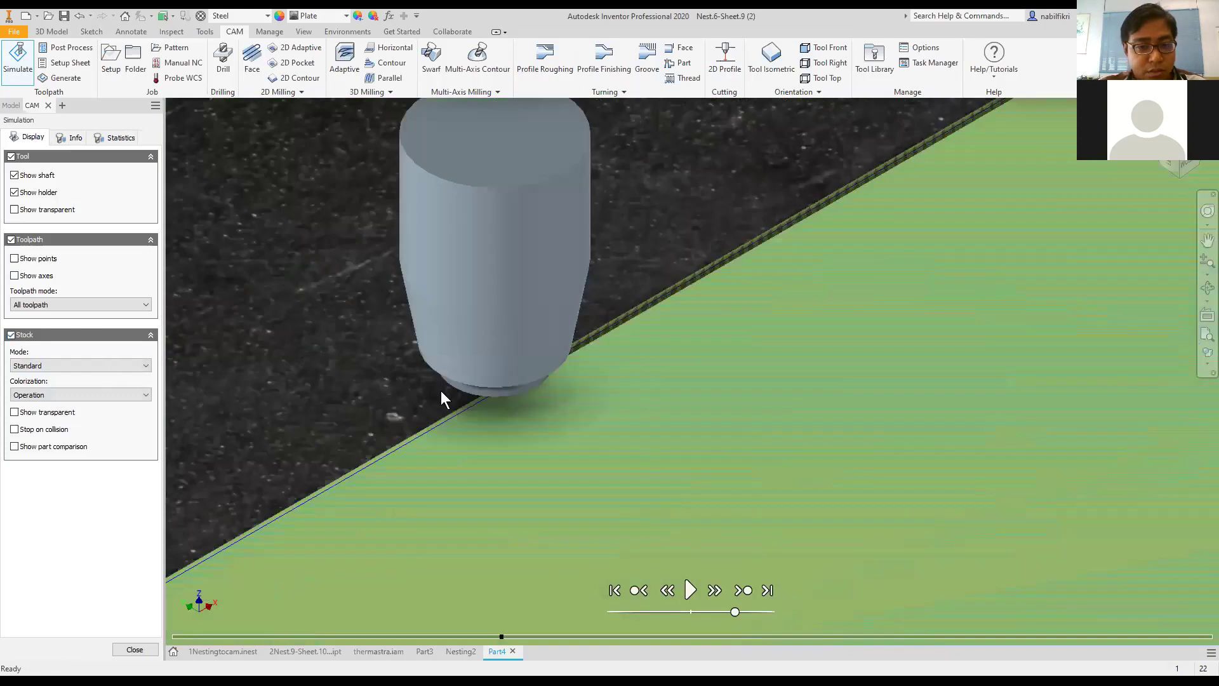
{"action": "scroll", "coordinate": [441, 391], "scroll_direction": "down", "scroll_amount": 3}
{"action": "left_click", "coordinate": [11, 335]}
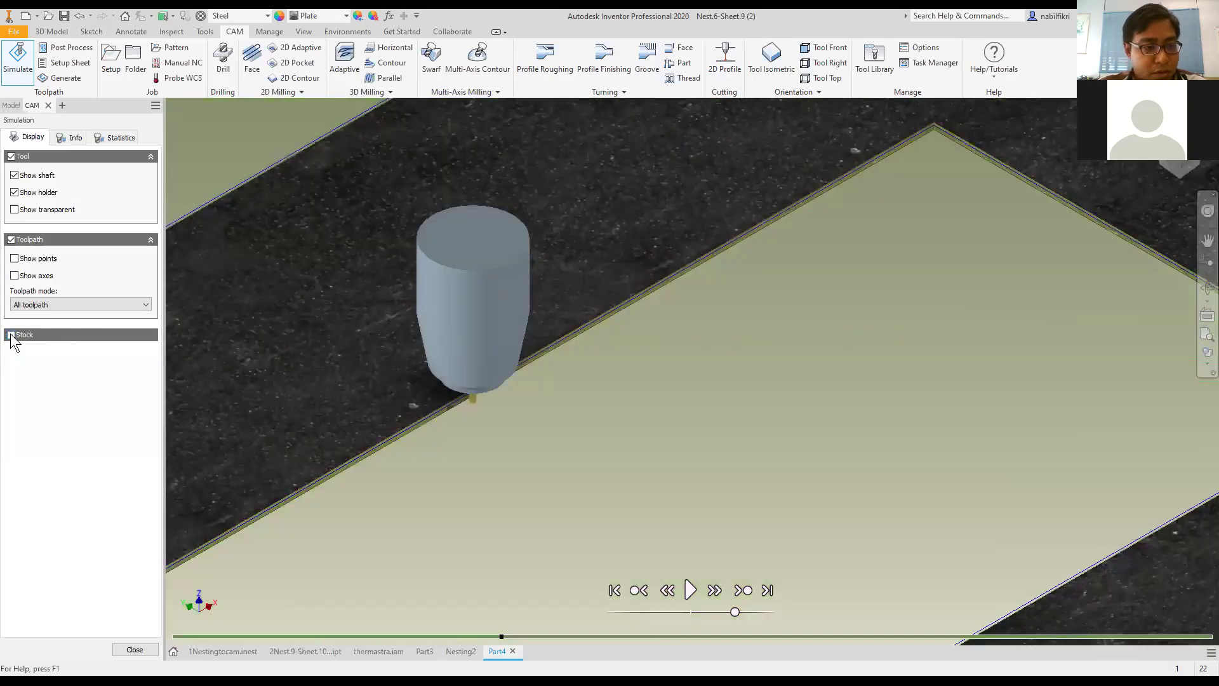
{"action": "left_click", "coordinate": [11, 335]}
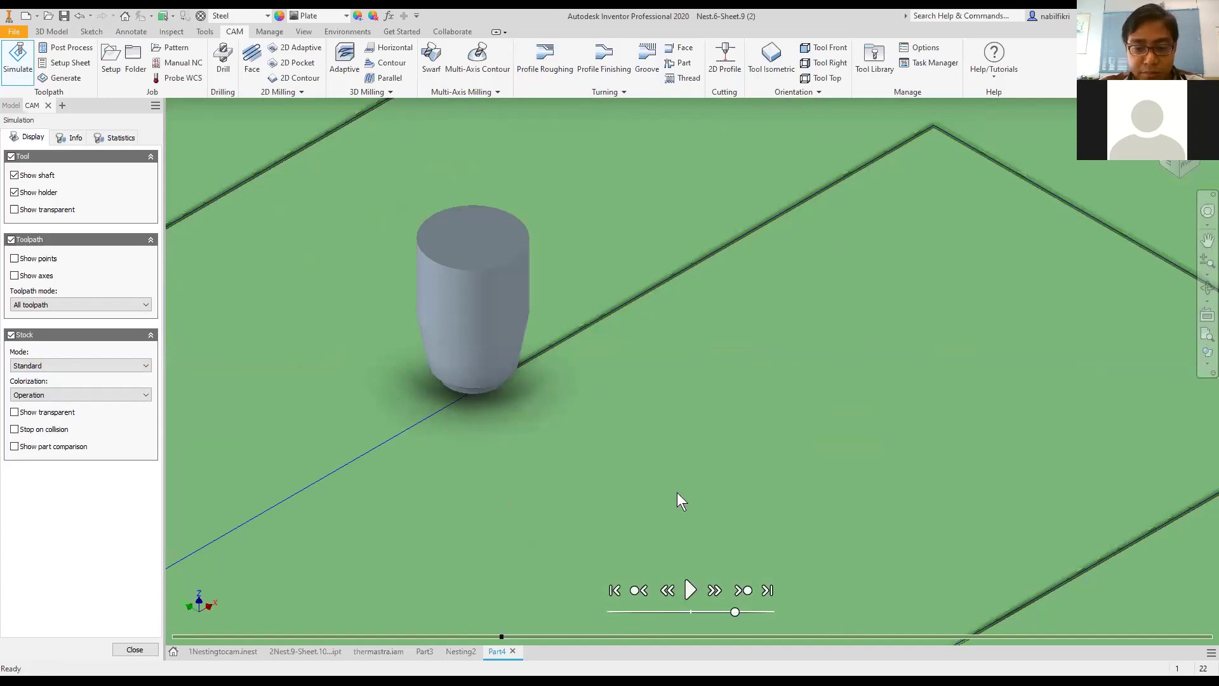
{"action": "key", "text": "space"}
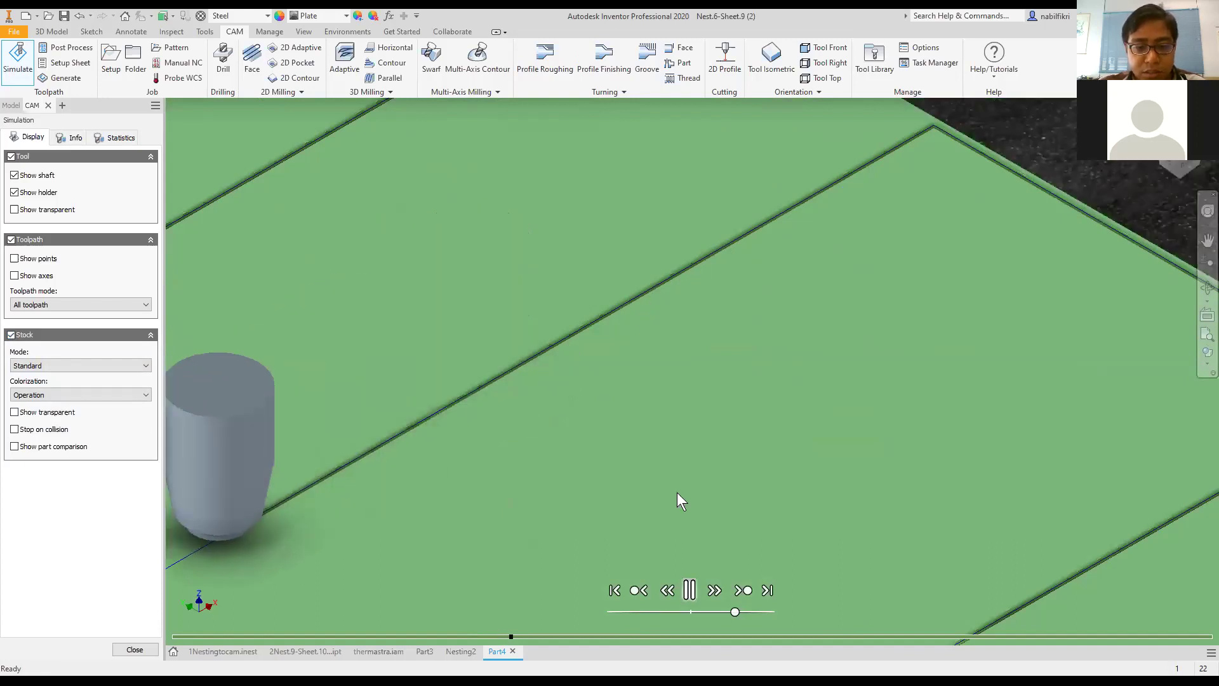
Finish viewing the profile simulation, close it, and generate a setup sheet for the 2D Profile operation in folder 2.
{"action": "scroll", "coordinate": [635, 501], "scroll_direction": "up", "scroll_amount": 5}
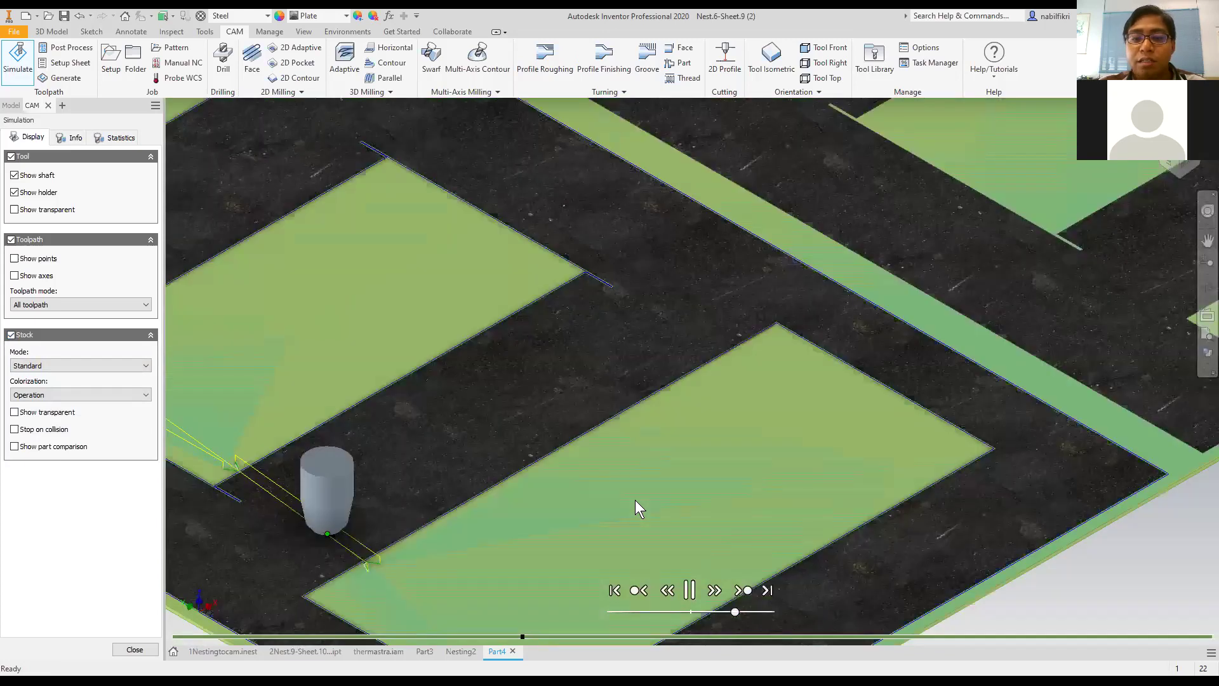
{"action": "scroll", "coordinate": [492, 487], "scroll_direction": "up", "scroll_amount": 5}
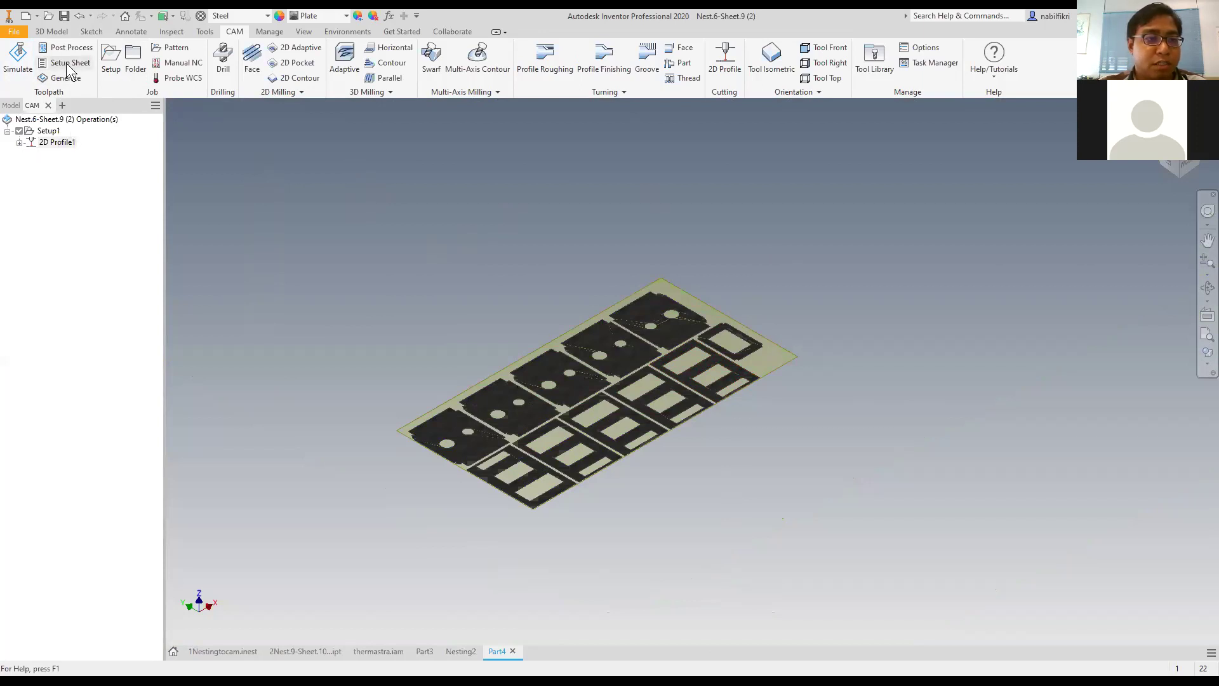
{"action": "right_click", "coordinate": [45, 139]}
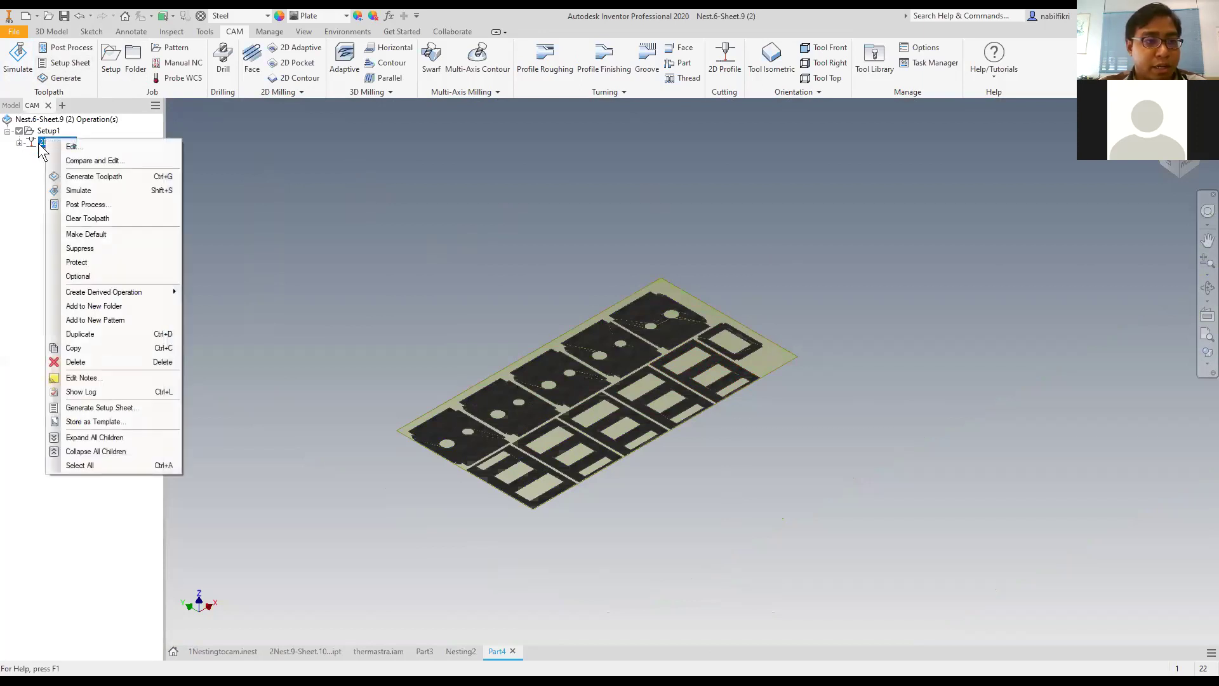
{"action": "left_click", "coordinate": [123, 406]}
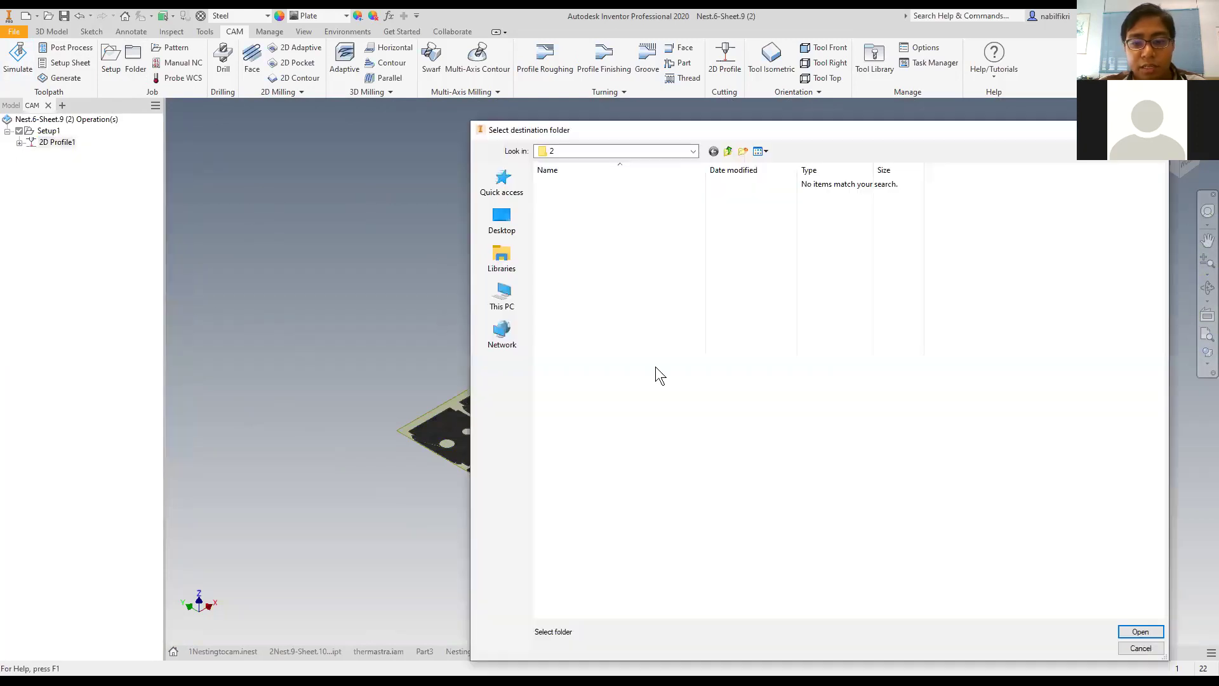
{"action": "left_click", "coordinate": [1148, 630]}
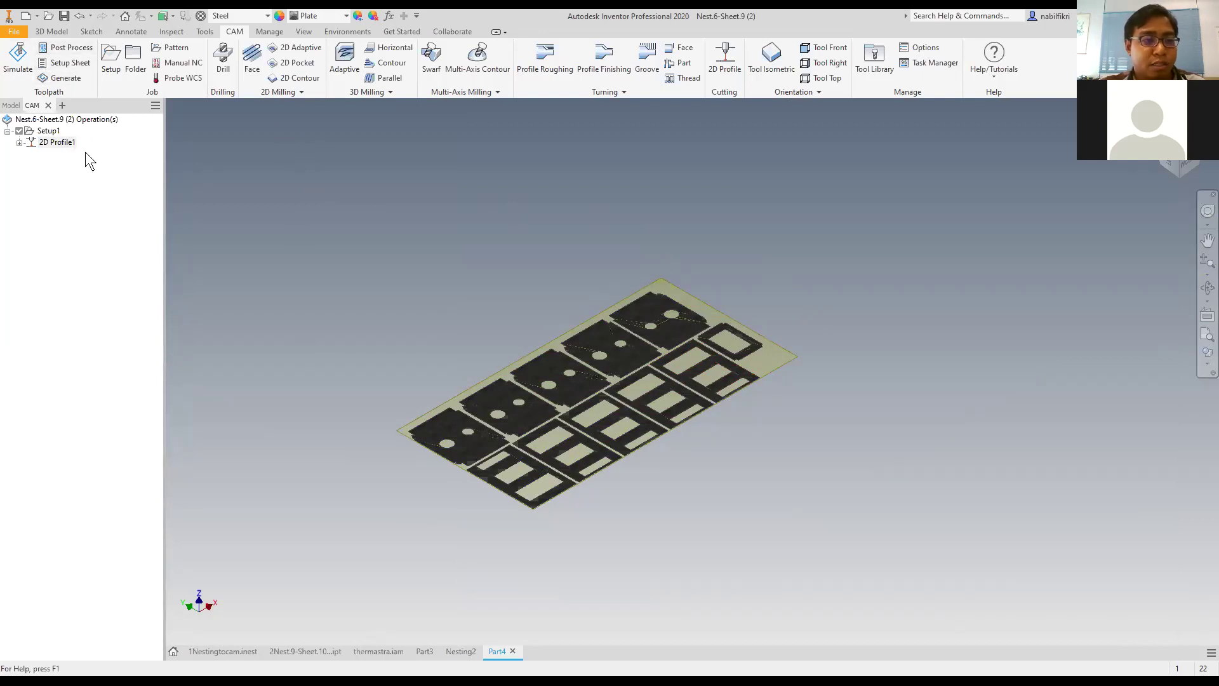
Start post processing the 2D Profile operation and open the AMADA Laser post configuration for viewing.
{"action": "right_click", "coordinate": [61, 141]}
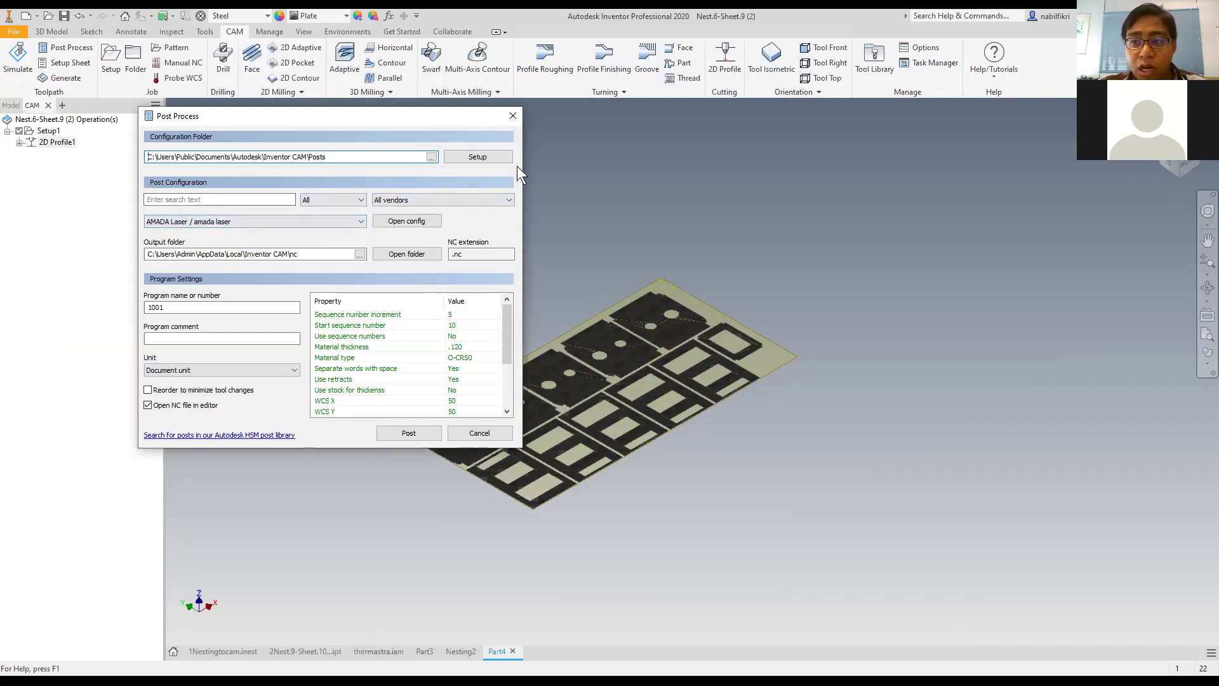
{"action": "left_click", "coordinate": [414, 223]}
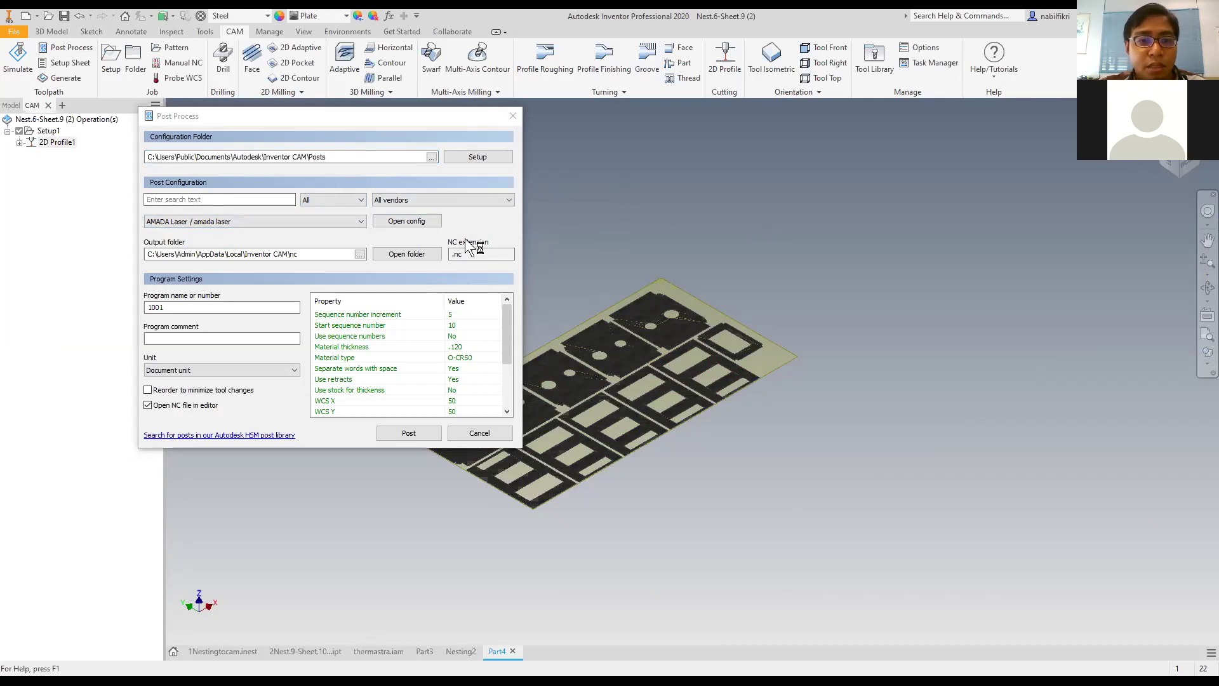
Look through the list of available machine post configurations, keeping AMADA Laser selected.
{"action": "left_click", "coordinate": [338, 222]}
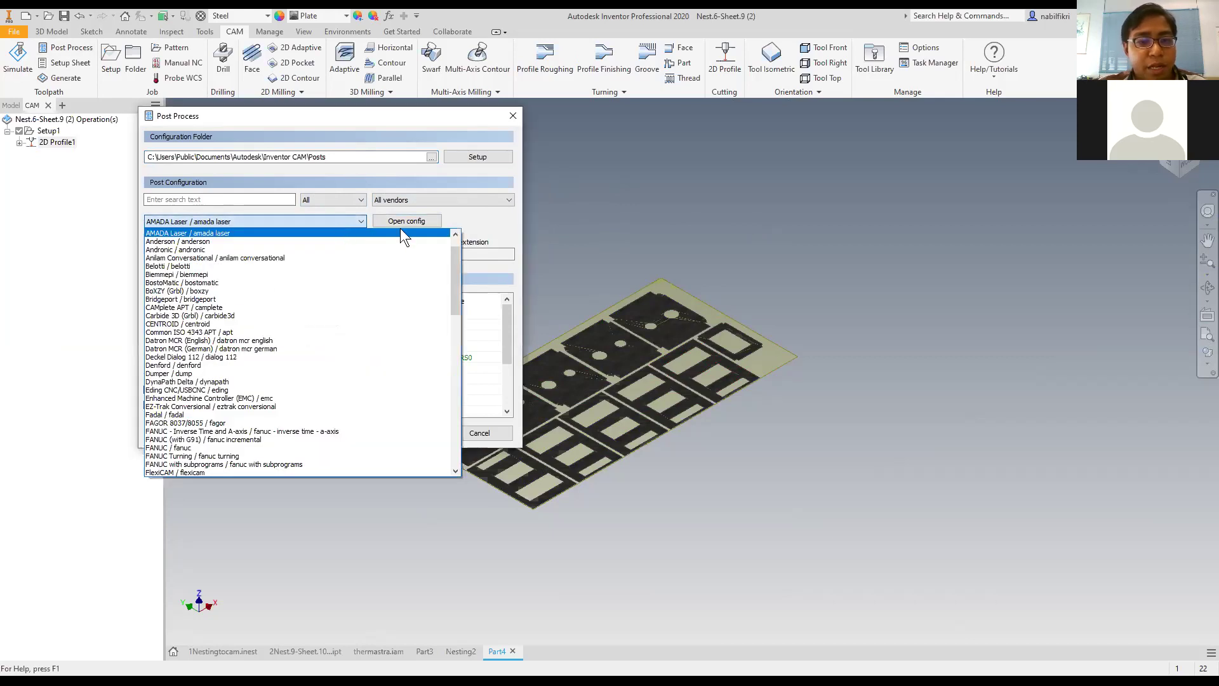
{"action": "scroll", "coordinate": [456, 292], "scroll_direction": "up", "scroll_amount": 1}
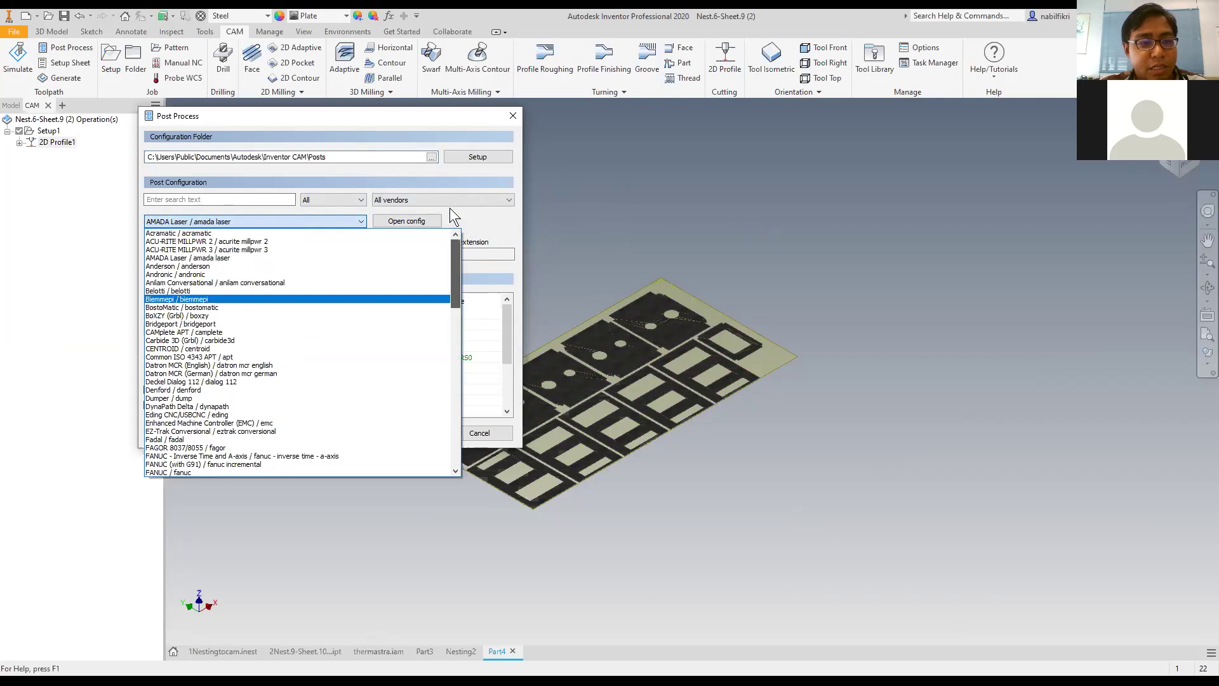
{"action": "left_click", "coordinate": [355, 180]}
{"action": "left_click", "coordinate": [348, 221]}
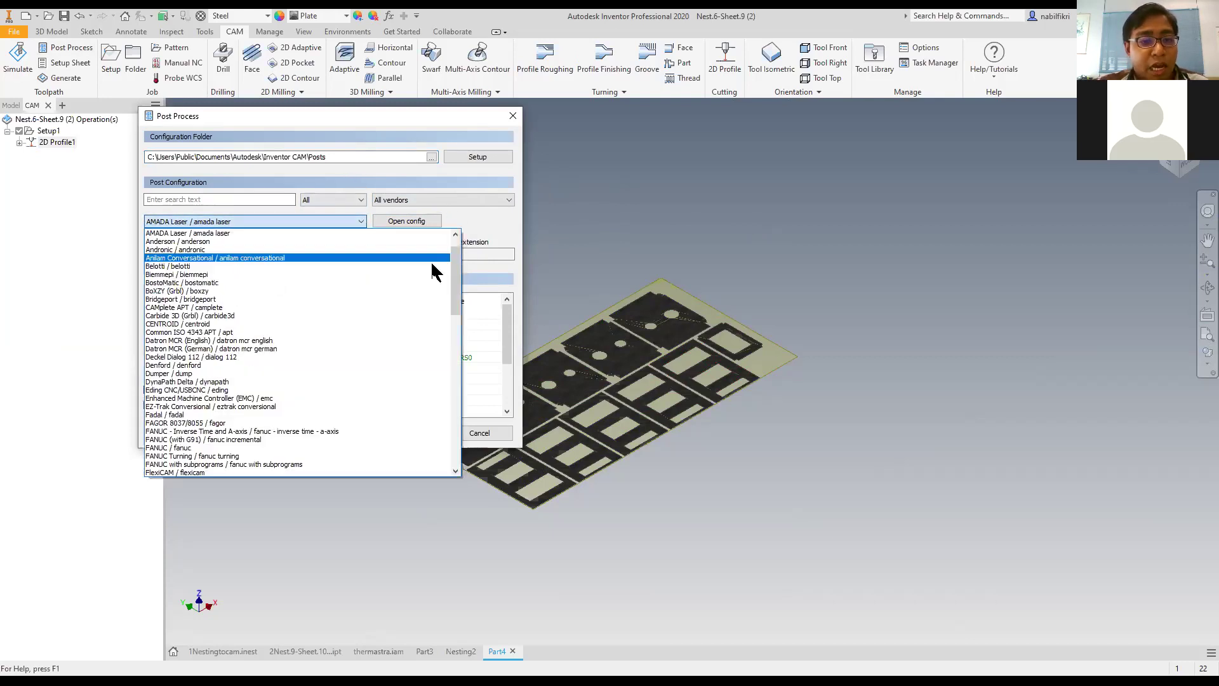
{"action": "left_click_drag", "start_coordinate": [456, 283], "coordinate": [442, 419]}
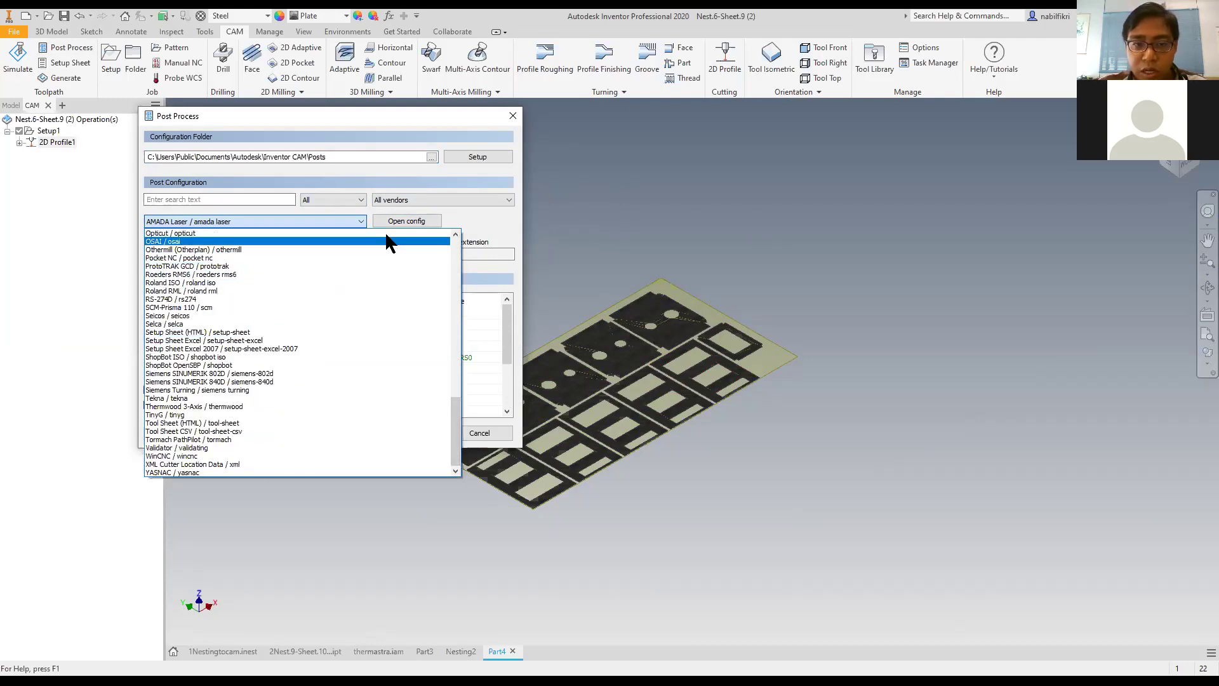
{"action": "left_click", "coordinate": [411, 177]}
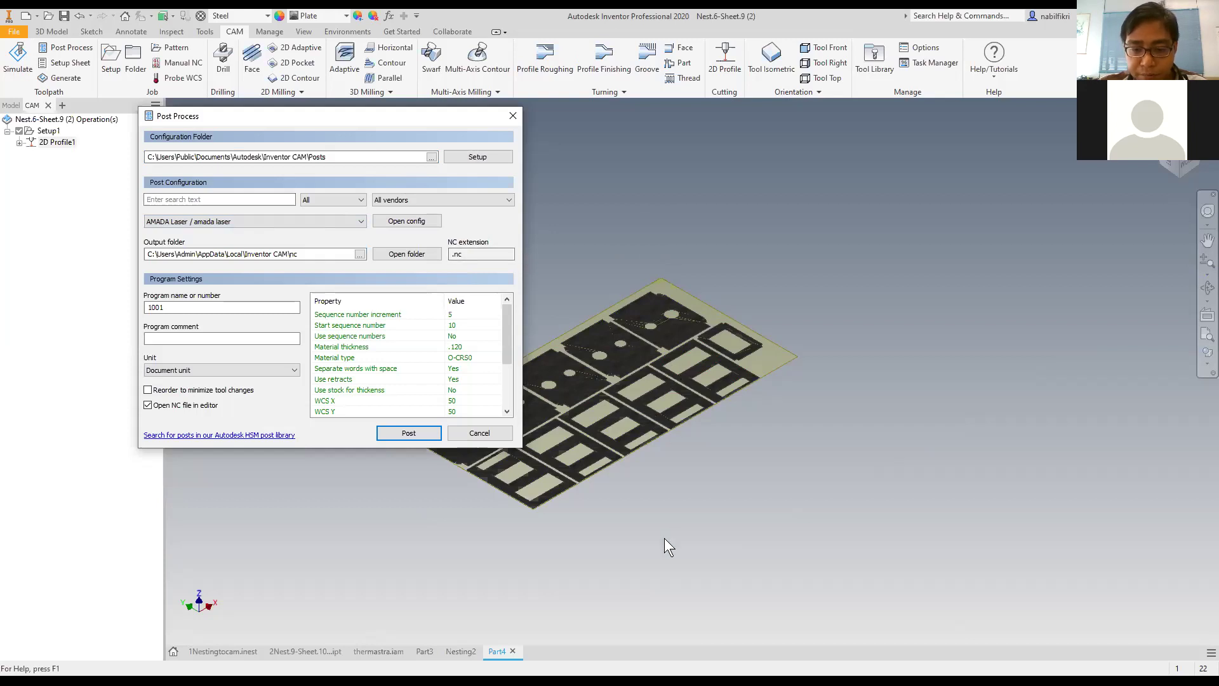
Switch to the Autodesk post library in the browser, filter the posts by Waterjet / Laser / Plasma and browse the results.
{"action": "left_click", "coordinate": [274, 253]}
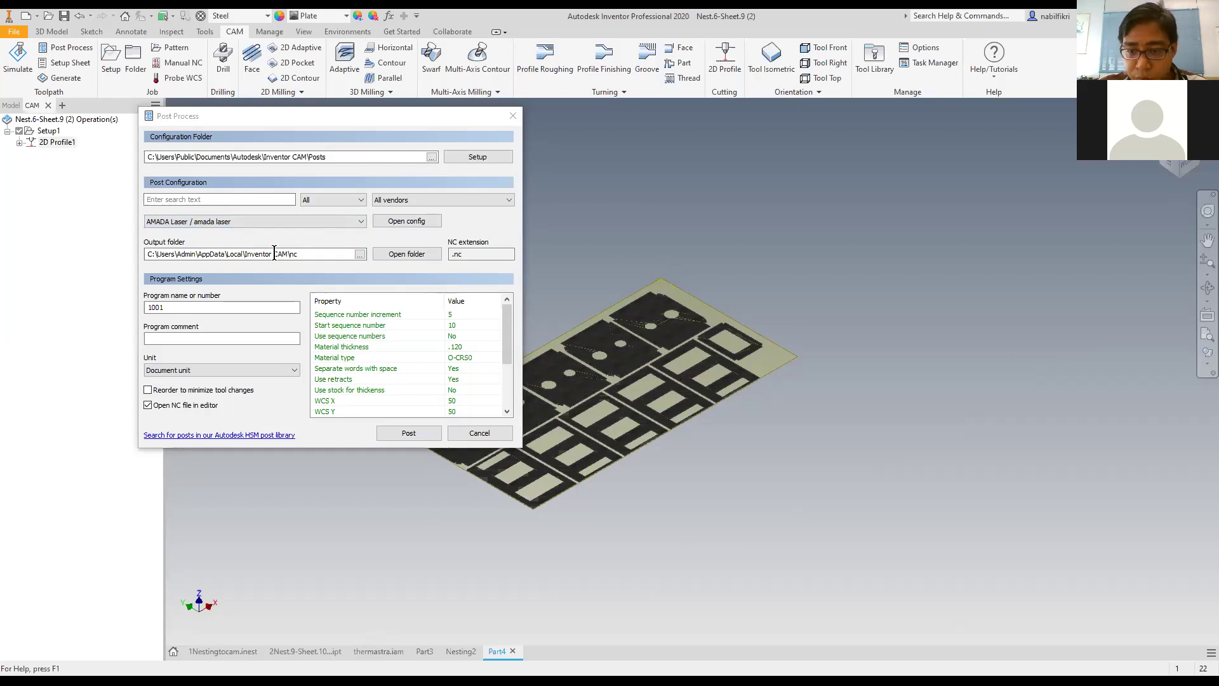
{"action": "key", "text": "alt+Tab"}
{"action": "left_click", "coordinate": [97, 11]}
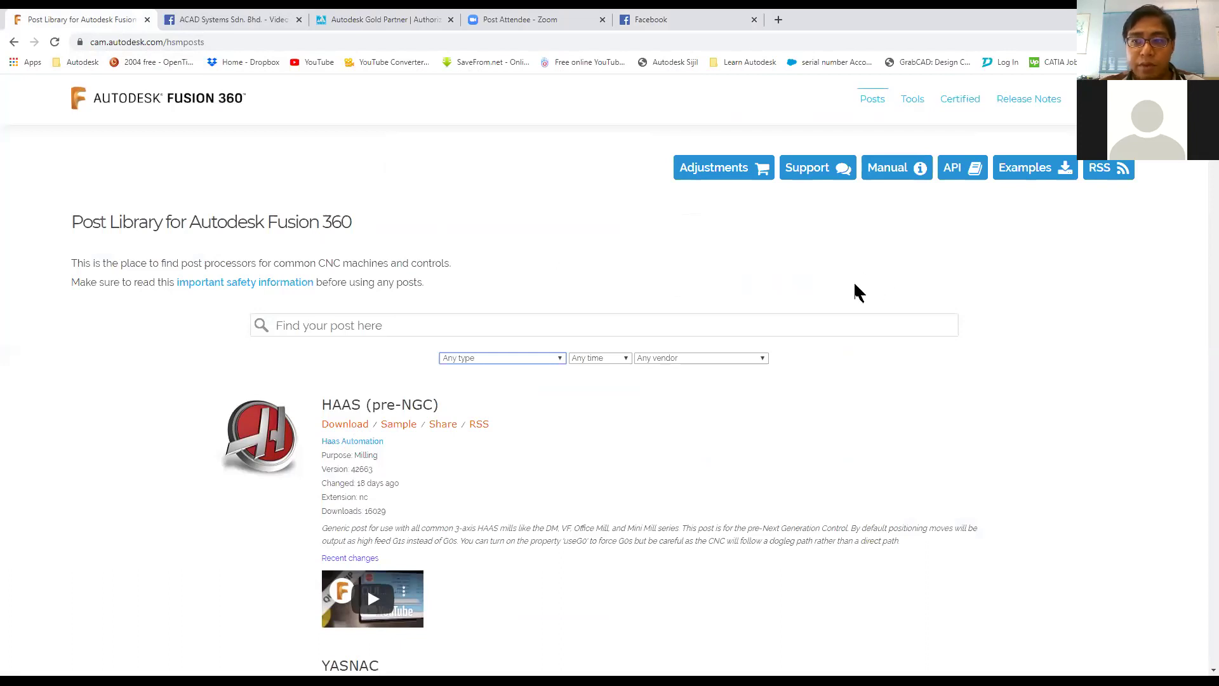
{"action": "scroll", "coordinate": [553, 247], "scroll_direction": "down", "scroll_amount": 3}
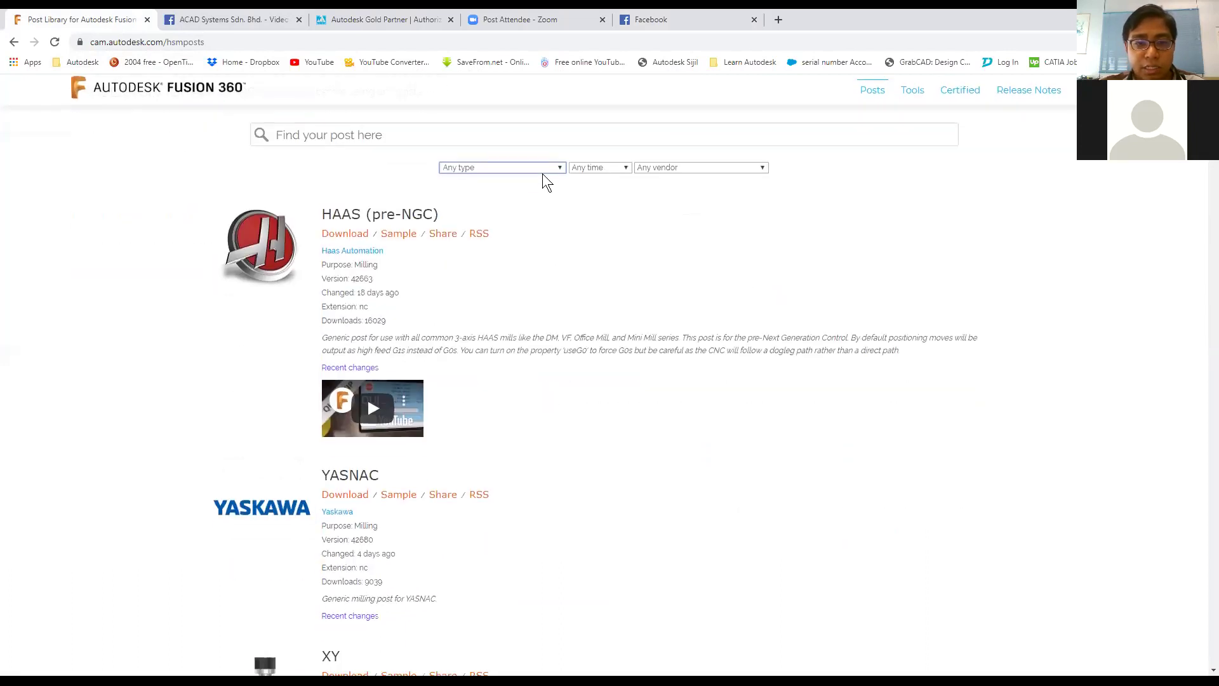
{"action": "left_click", "coordinate": [541, 169]}
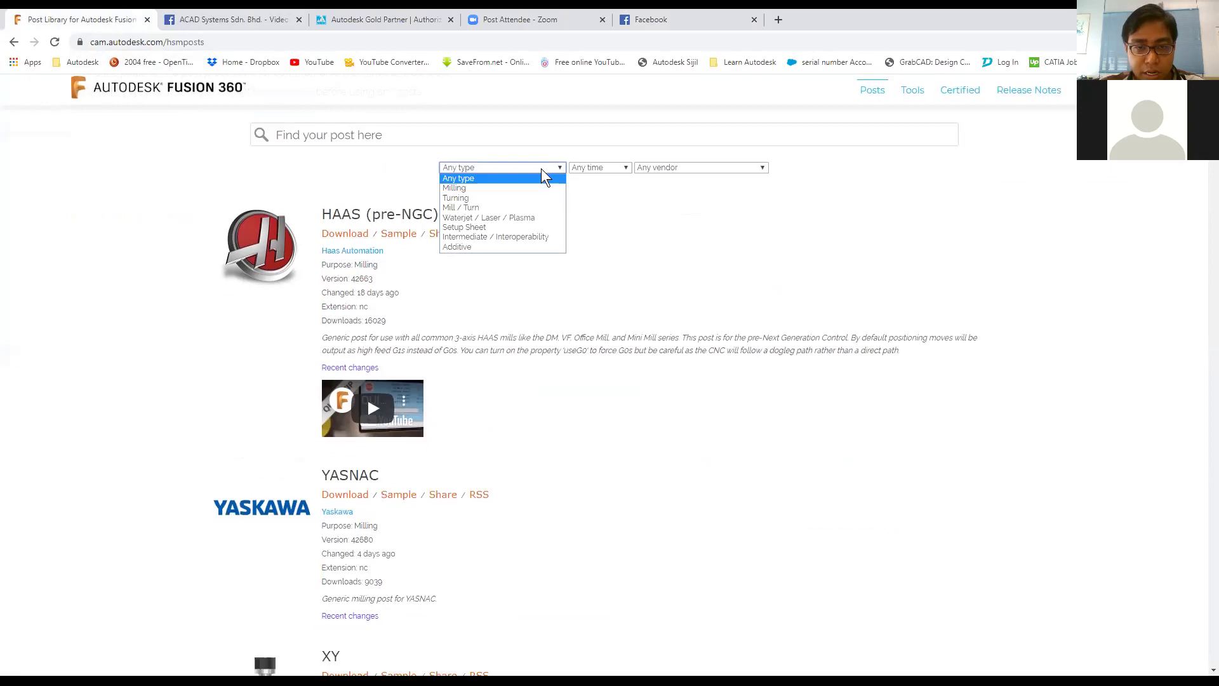
{"action": "left_click", "coordinate": [525, 218]}
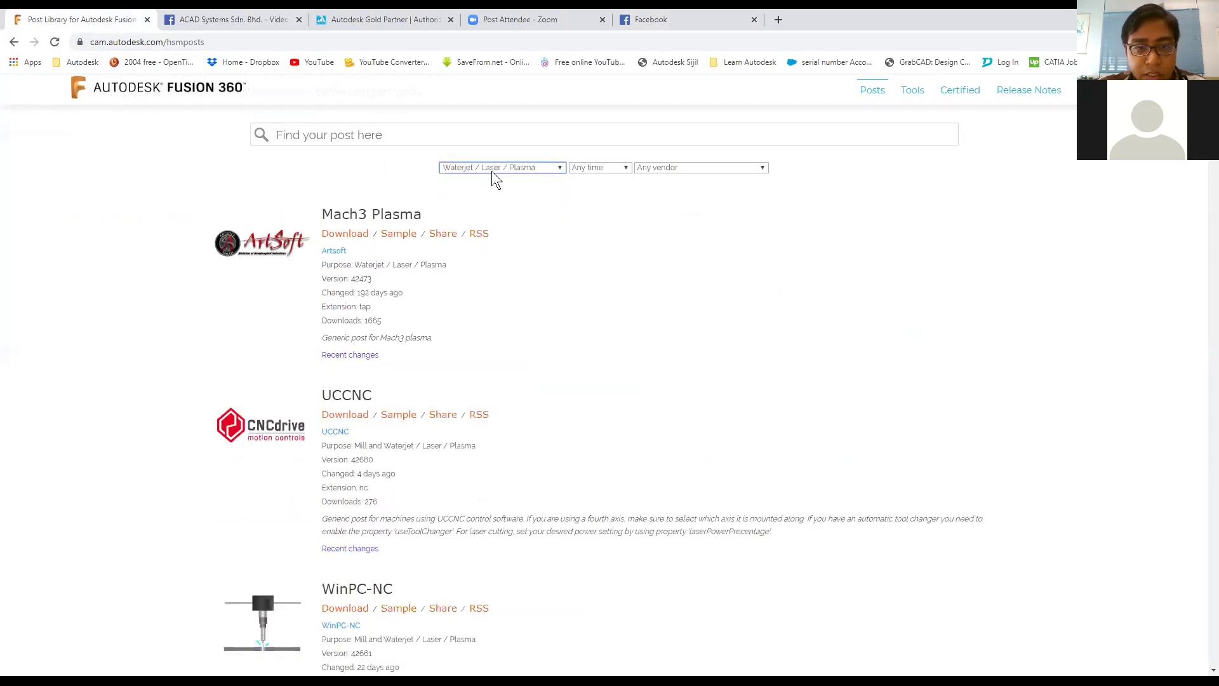
{"action": "scroll", "coordinate": [334, 283], "scroll_direction": "down", "scroll_amount": 3}
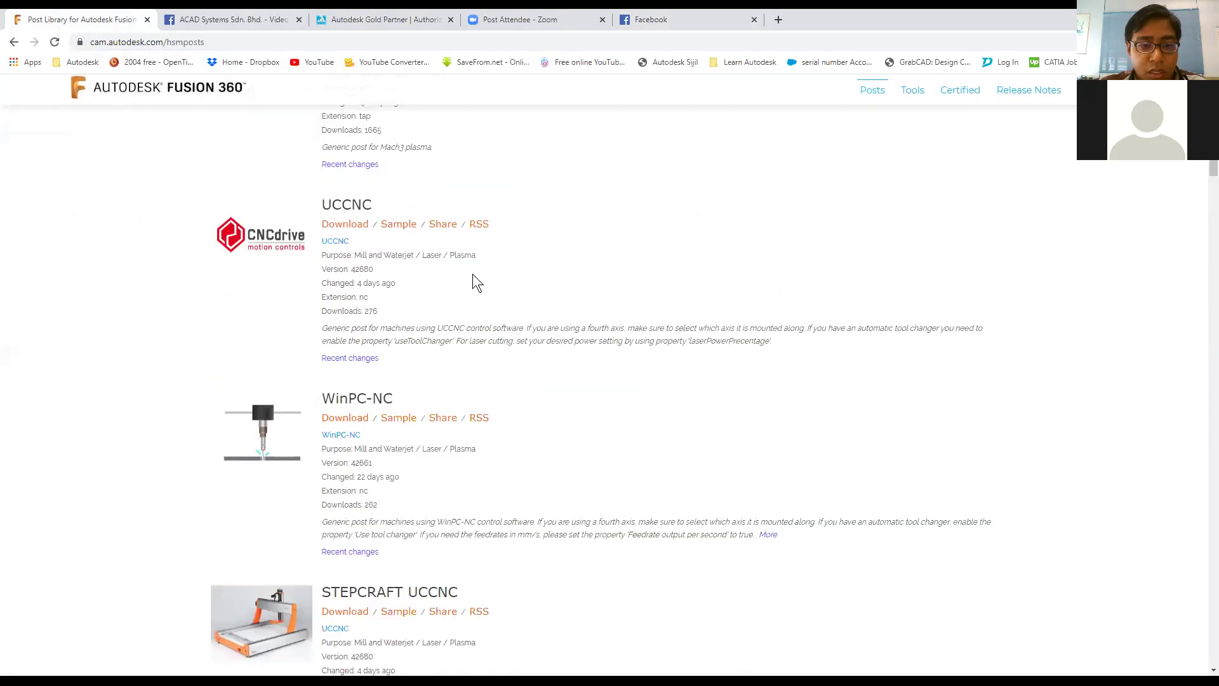
{"action": "scroll", "coordinate": [523, 299], "scroll_direction": "down", "scroll_amount": 7}
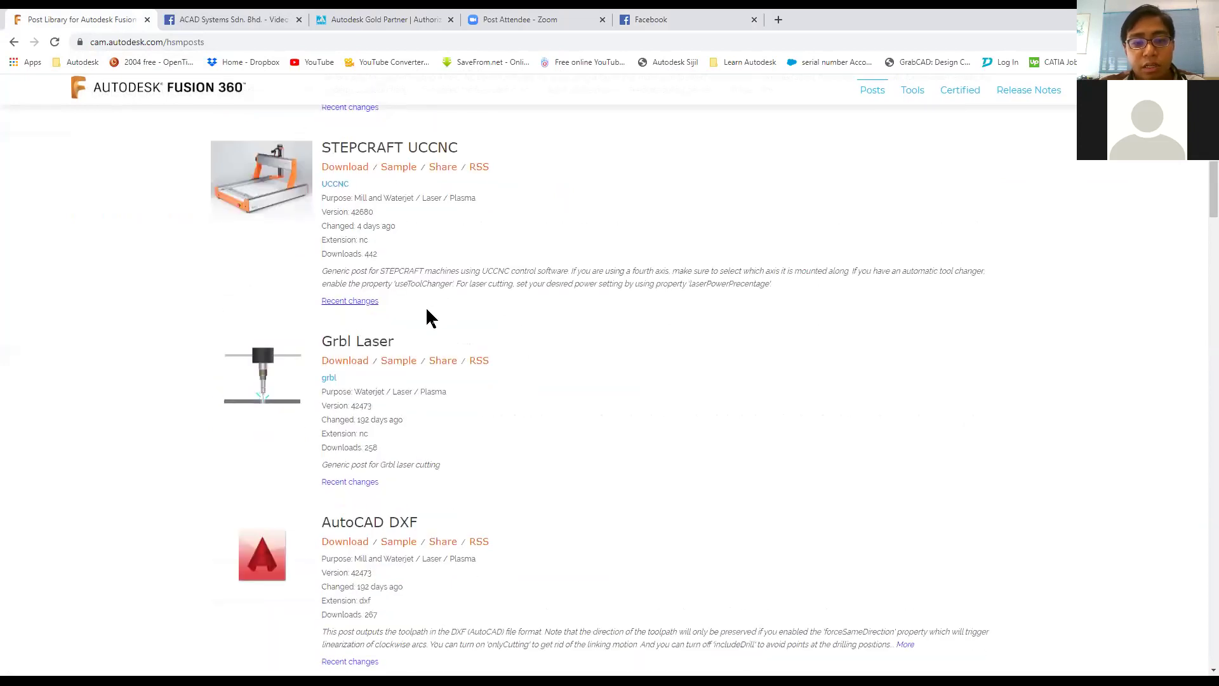
{"action": "scroll", "coordinate": [413, 325], "scroll_direction": "down", "scroll_amount": 4}
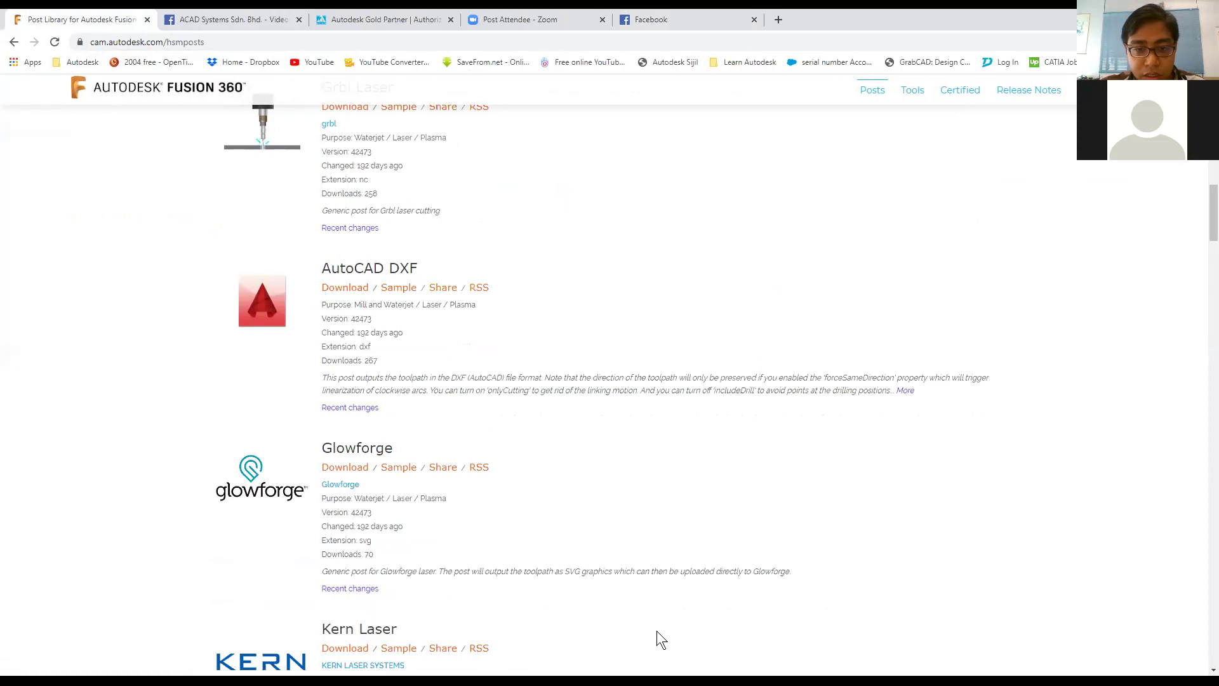
Return to Inventor and view the post processor configuration folder, closing the folder selection without choosing another.
{"action": "key", "text": "alt+Tab"}
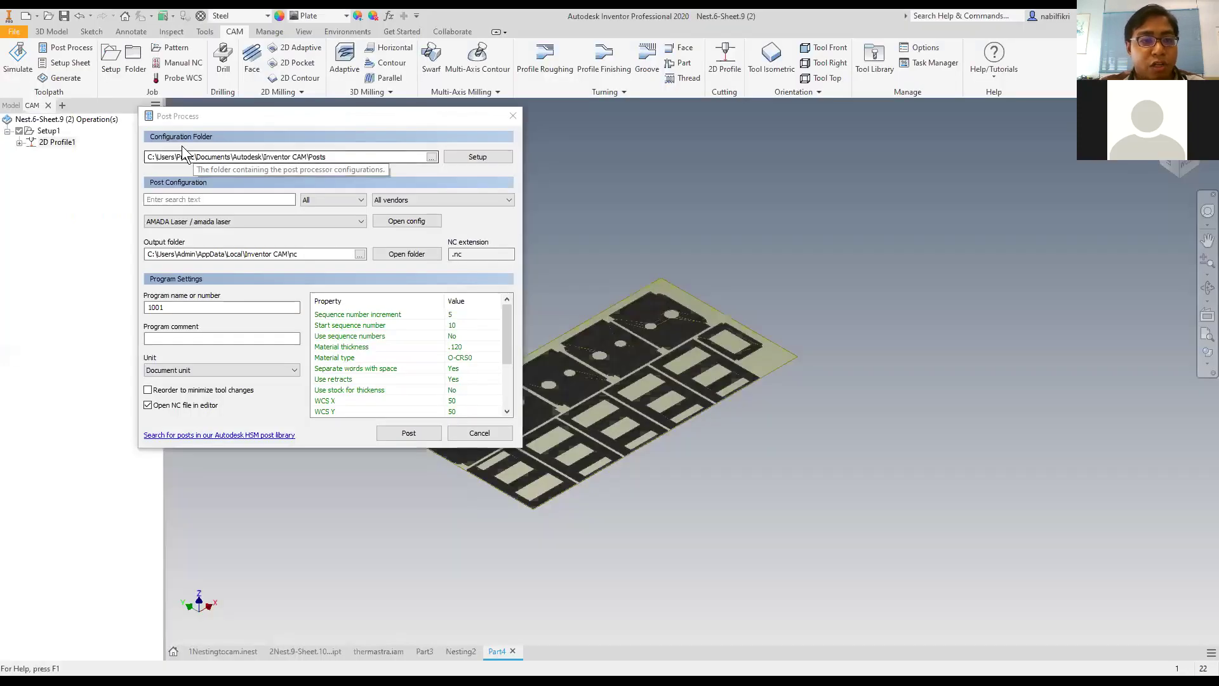
{"action": "left_click", "coordinate": [432, 157]}
{"action": "right_click", "coordinate": [391, 254]}
{"action": "left_click", "coordinate": [361, 310]}
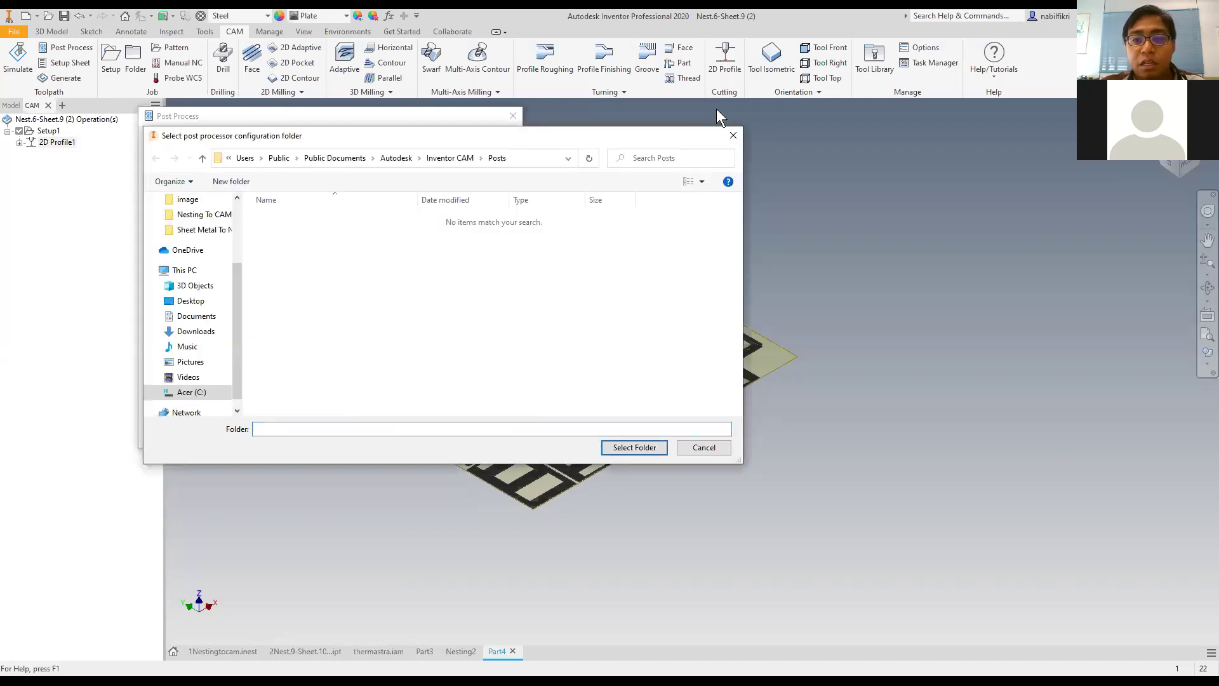
{"action": "left_click", "coordinate": [735, 134]}
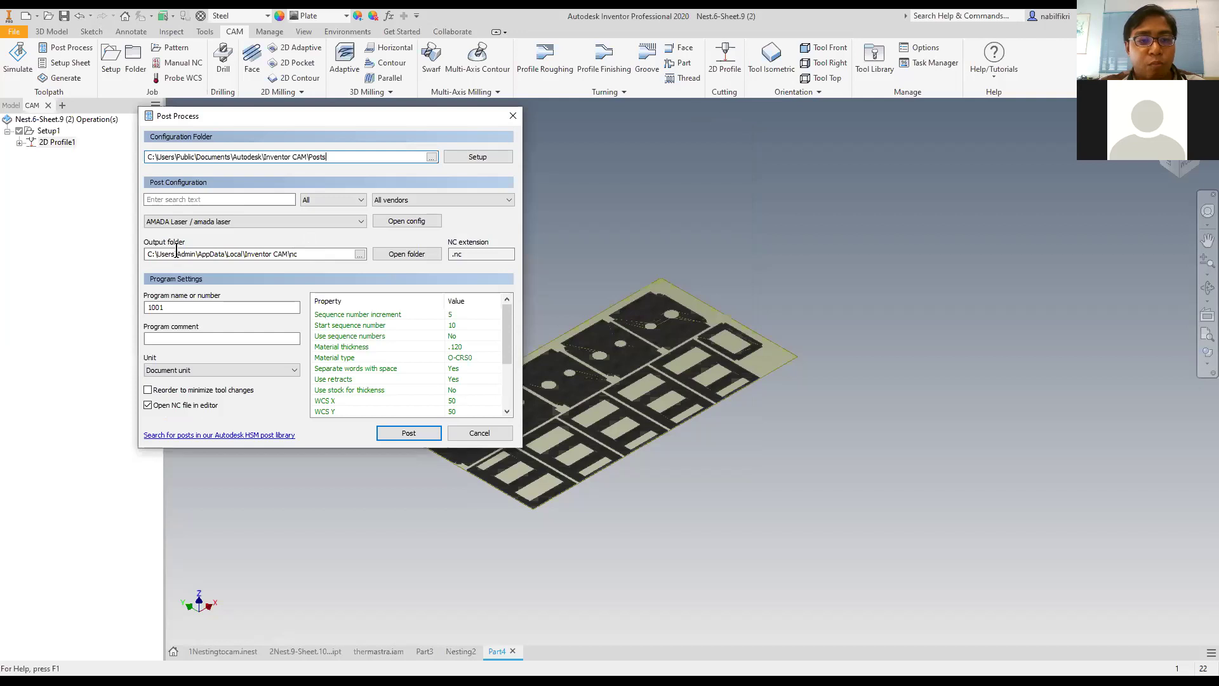
Post the 2D Profile toolpath with the AMADA Laser configuration, saving the NC file as a1 and replacing the existing file.
{"action": "left_click", "coordinate": [339, 219]}
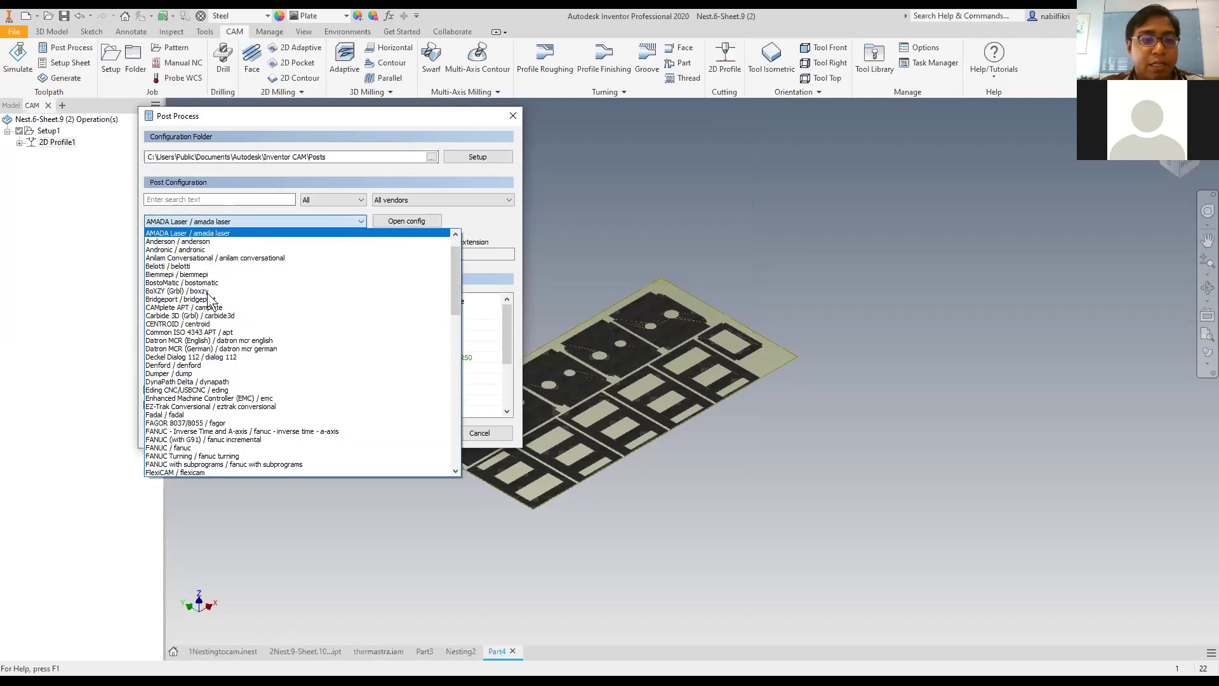
{"action": "left_click", "coordinate": [458, 224]}
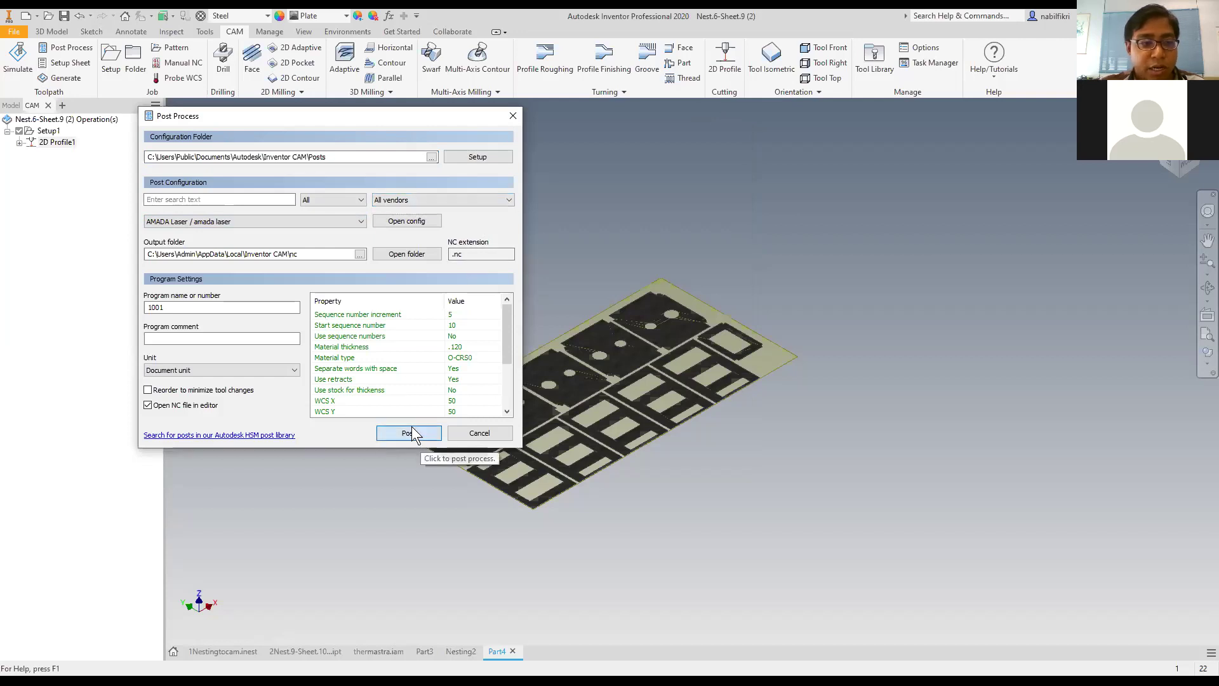
{"action": "left_click", "coordinate": [413, 435]}
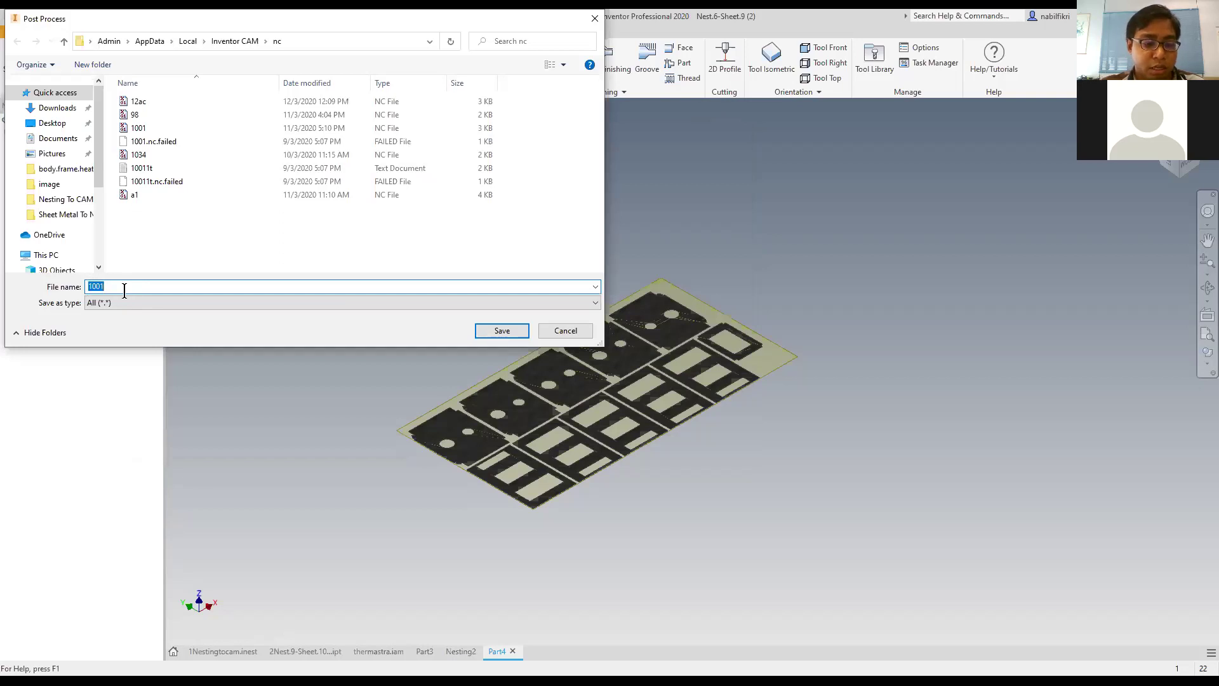
{"action": "type", "text": "a1"}
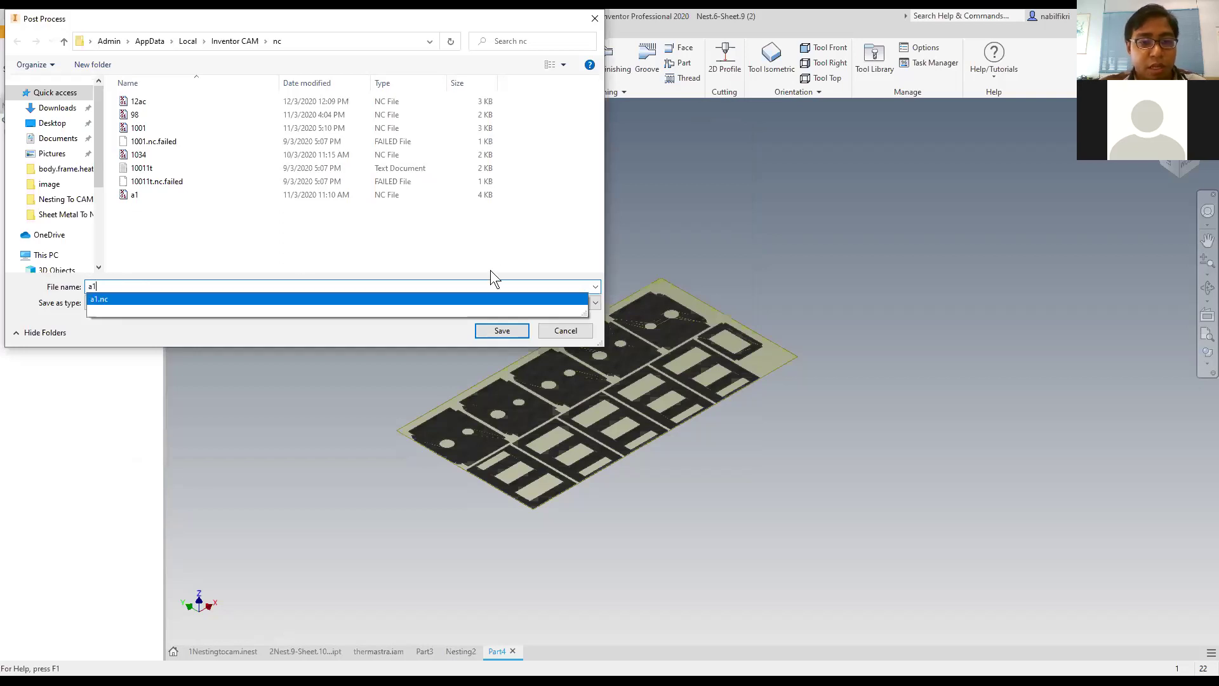
{"action": "left_click", "coordinate": [502, 335]}
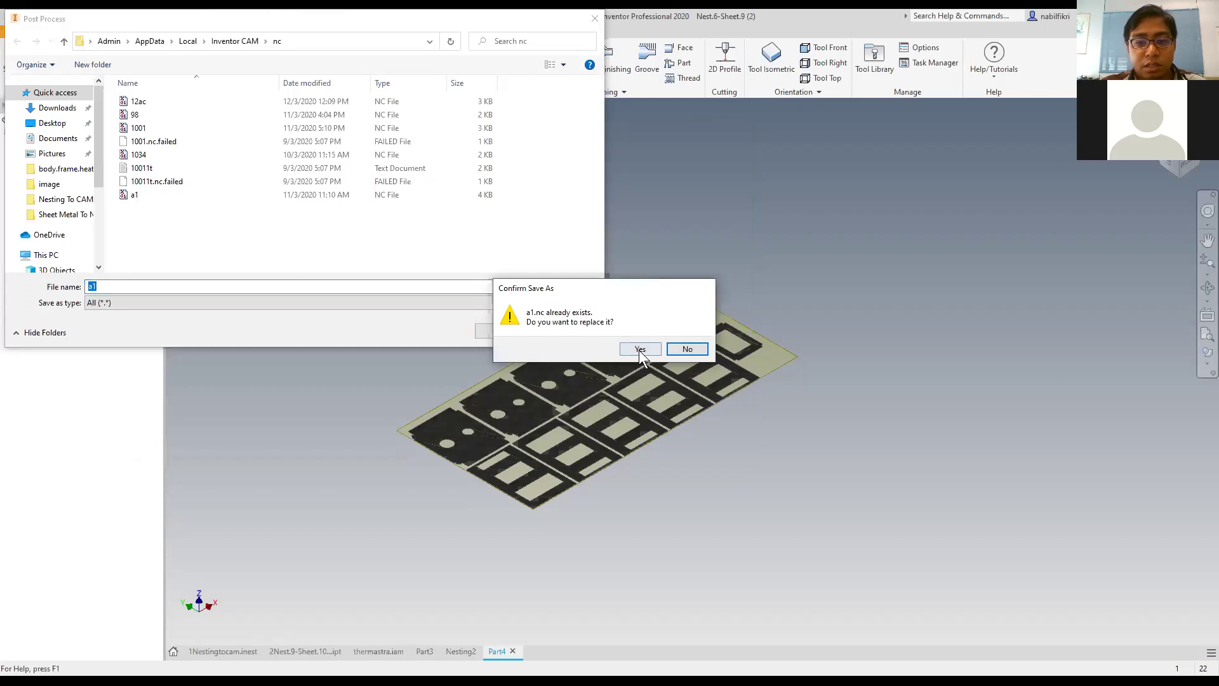
{"action": "left_click", "coordinate": [640, 350]}
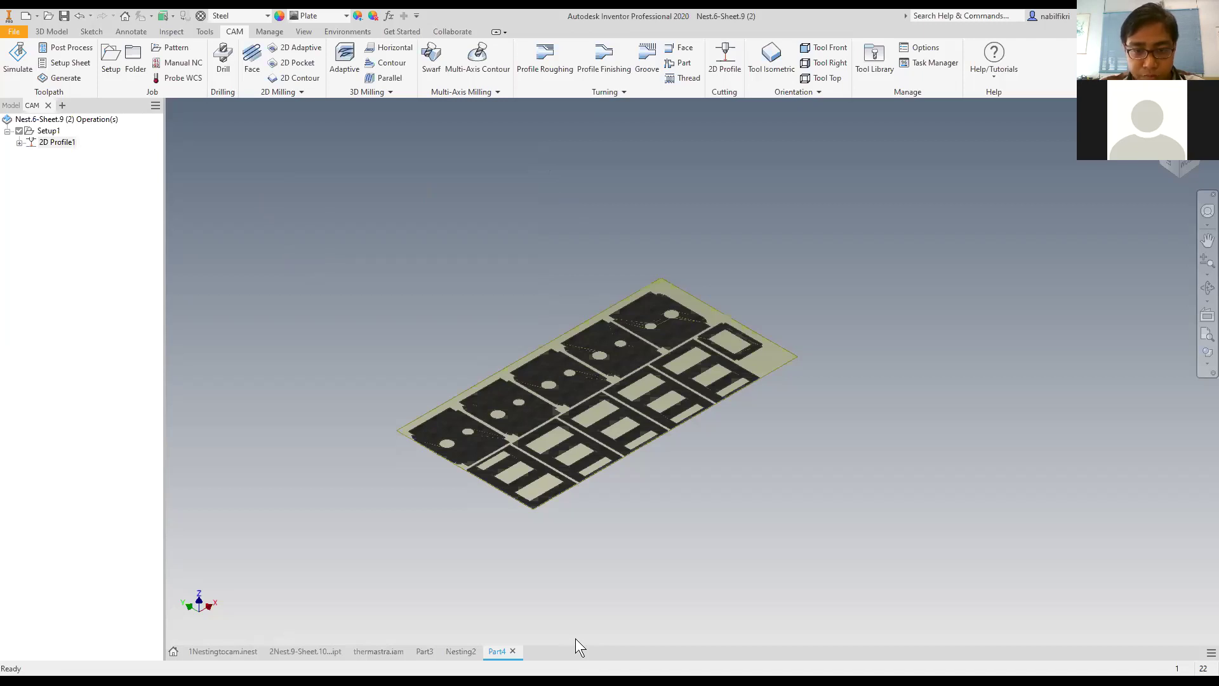
Switch to the browser and view the ACAD Systems Facebook videos, and the Products and Training offerings on acadsystems.com.
{"action": "key", "text": "alt+Tab"}
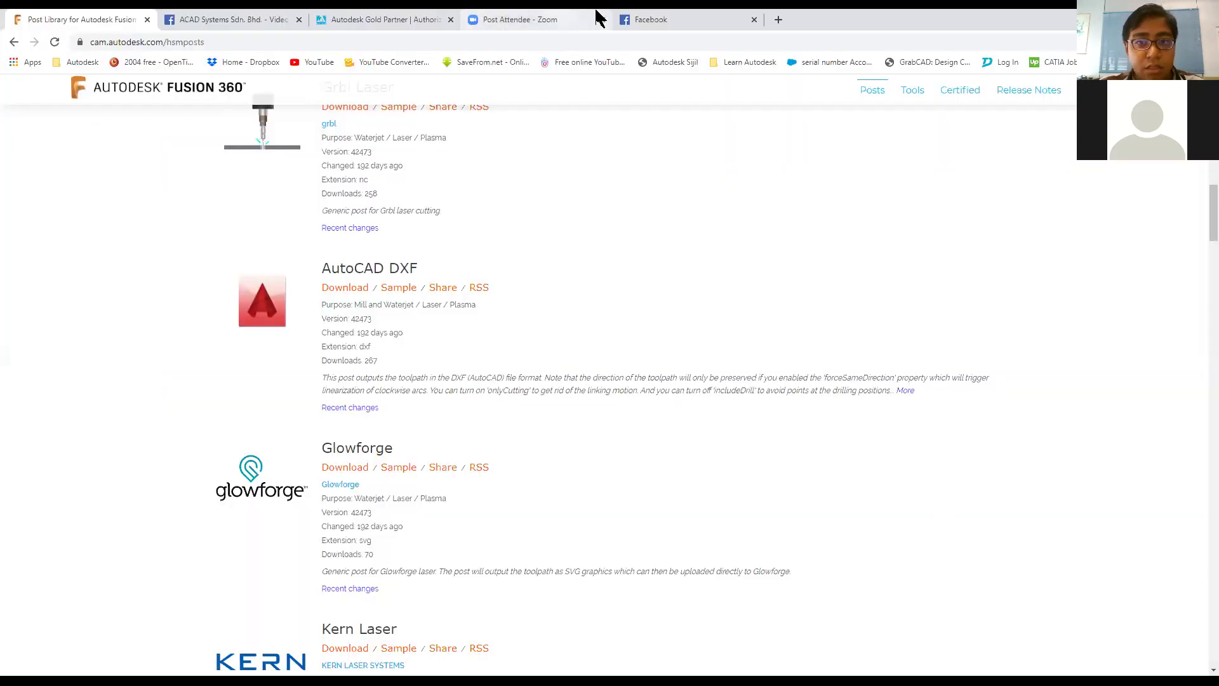
{"action": "left_click", "coordinate": [661, 20]}
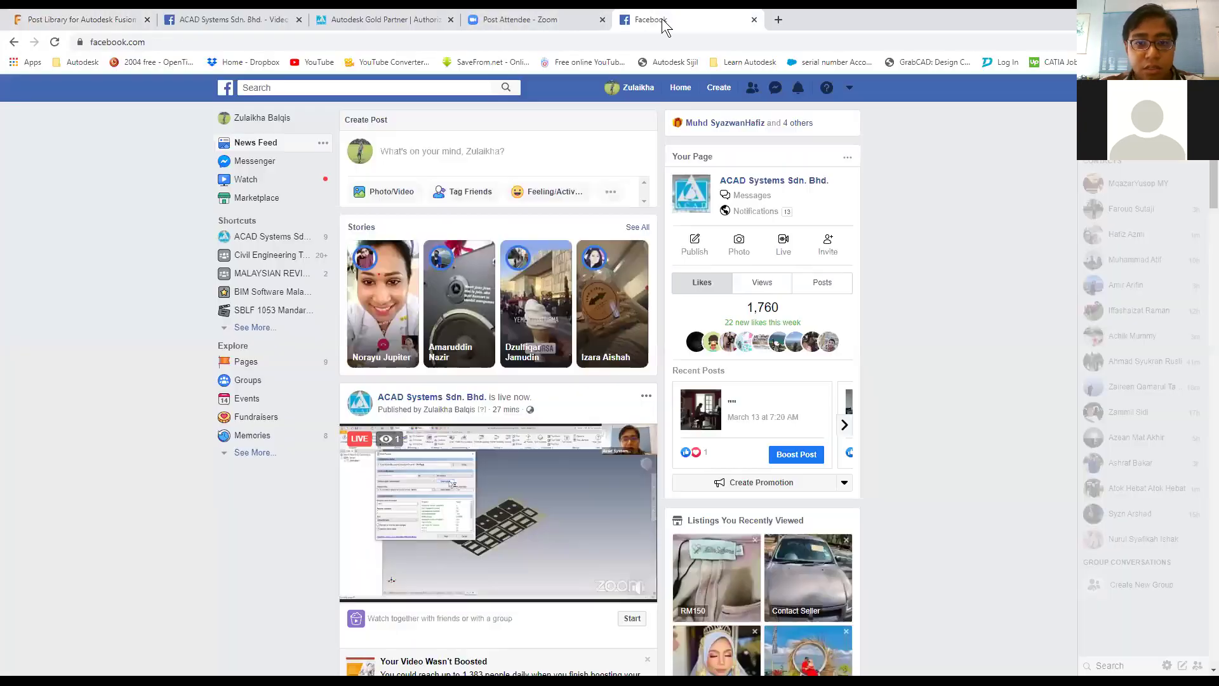
{"action": "left_click", "coordinate": [256, 20]}
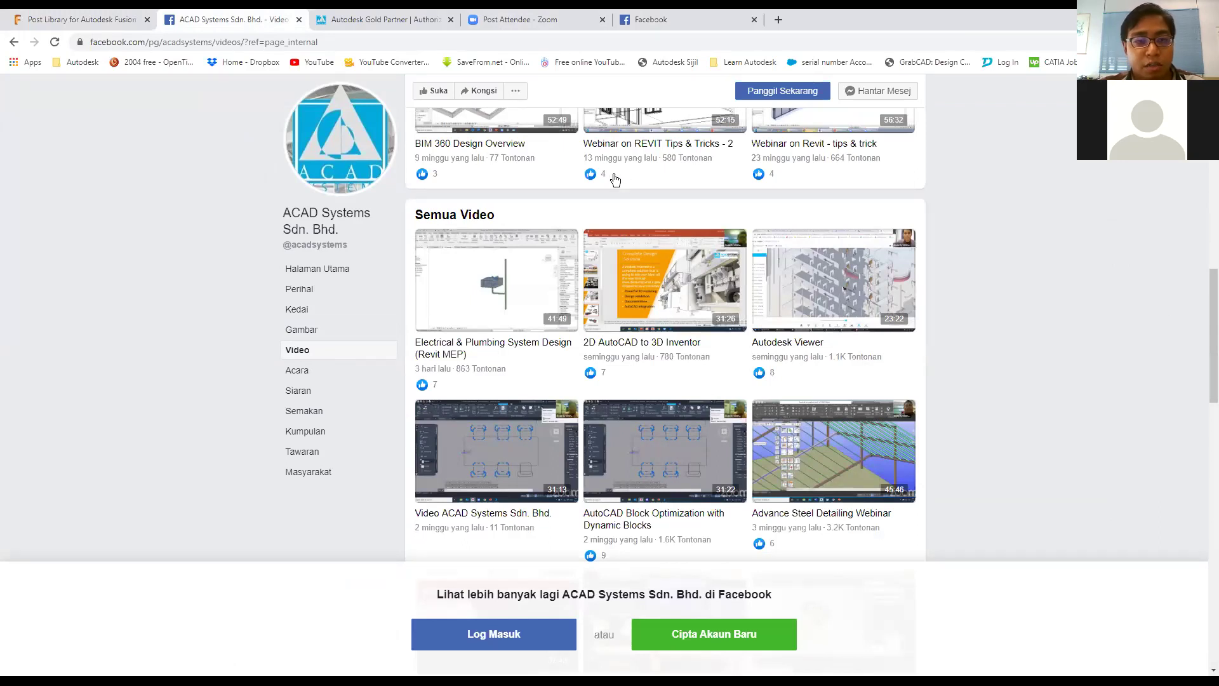
{"action": "left_click", "coordinate": [362, 19]}
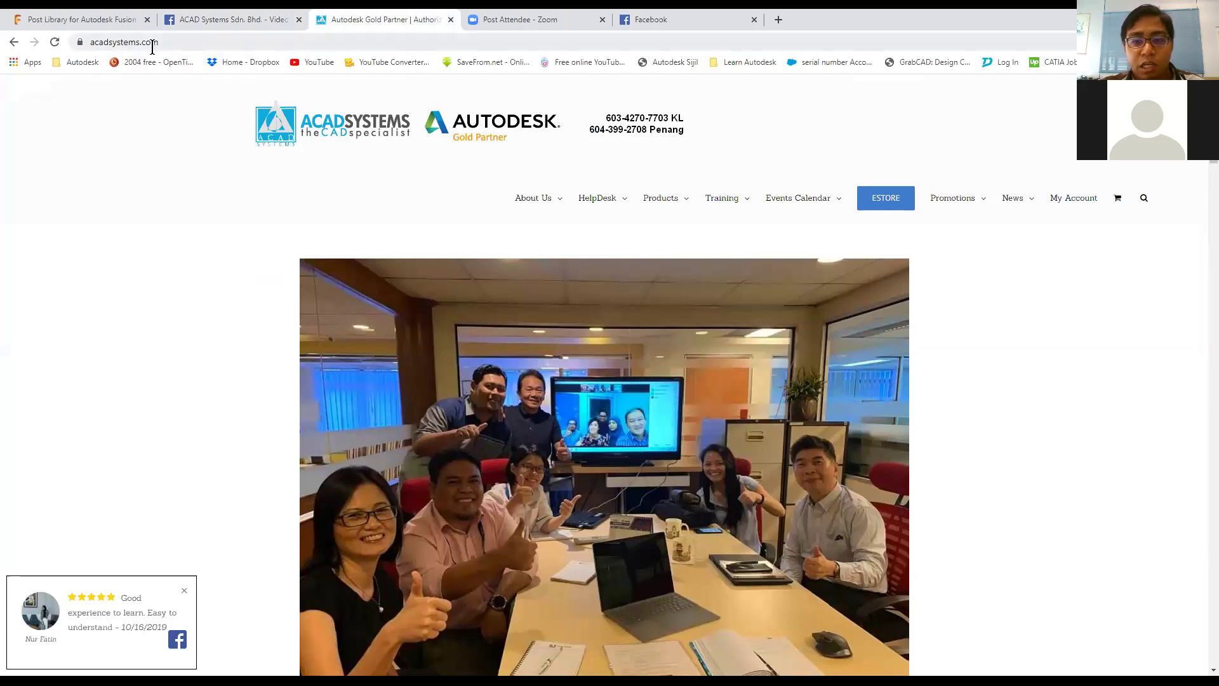
{"action": "mouse_move", "coordinate": [659, 208]}
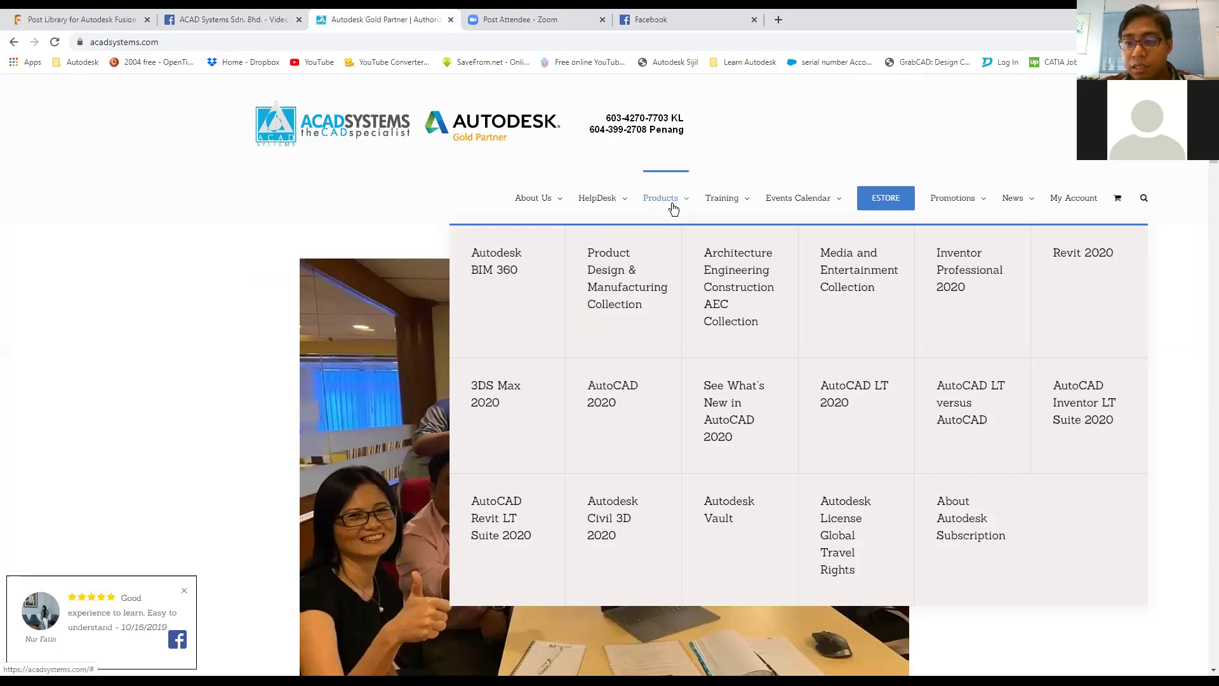
{"action": "mouse_move", "coordinate": [718, 198]}
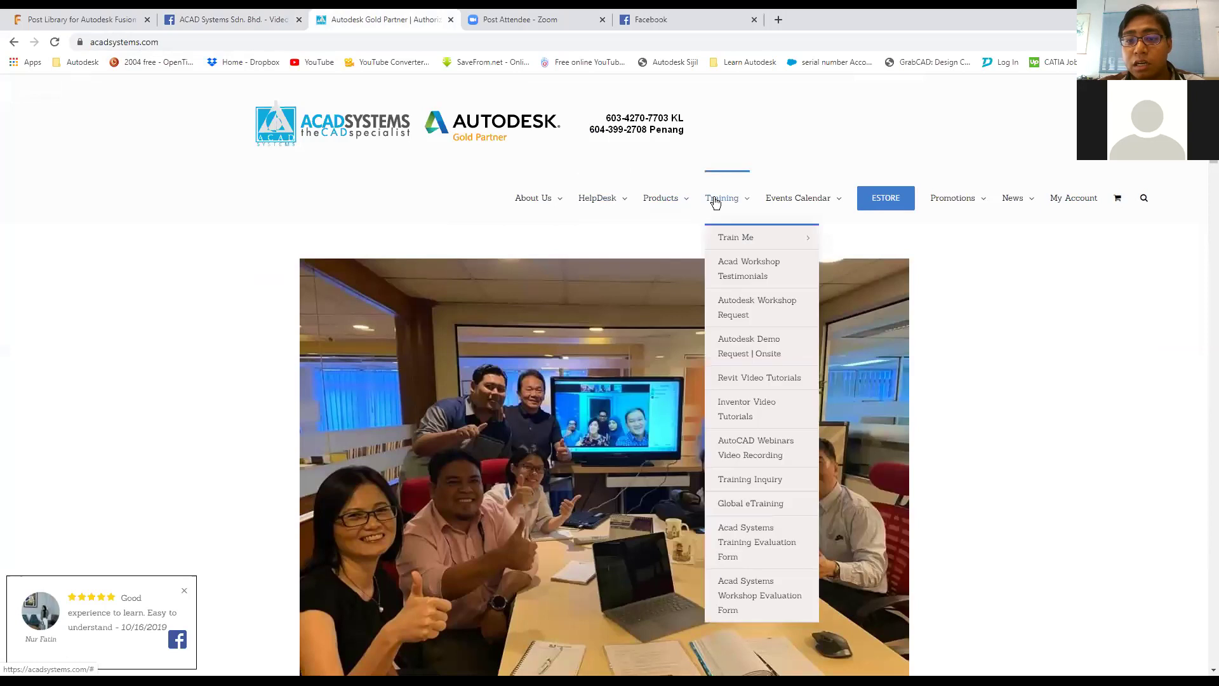
Open the training course syllabus page on acadsystems.com and look through the listed course categories.
{"action": "mouse_move", "coordinate": [740, 236]}
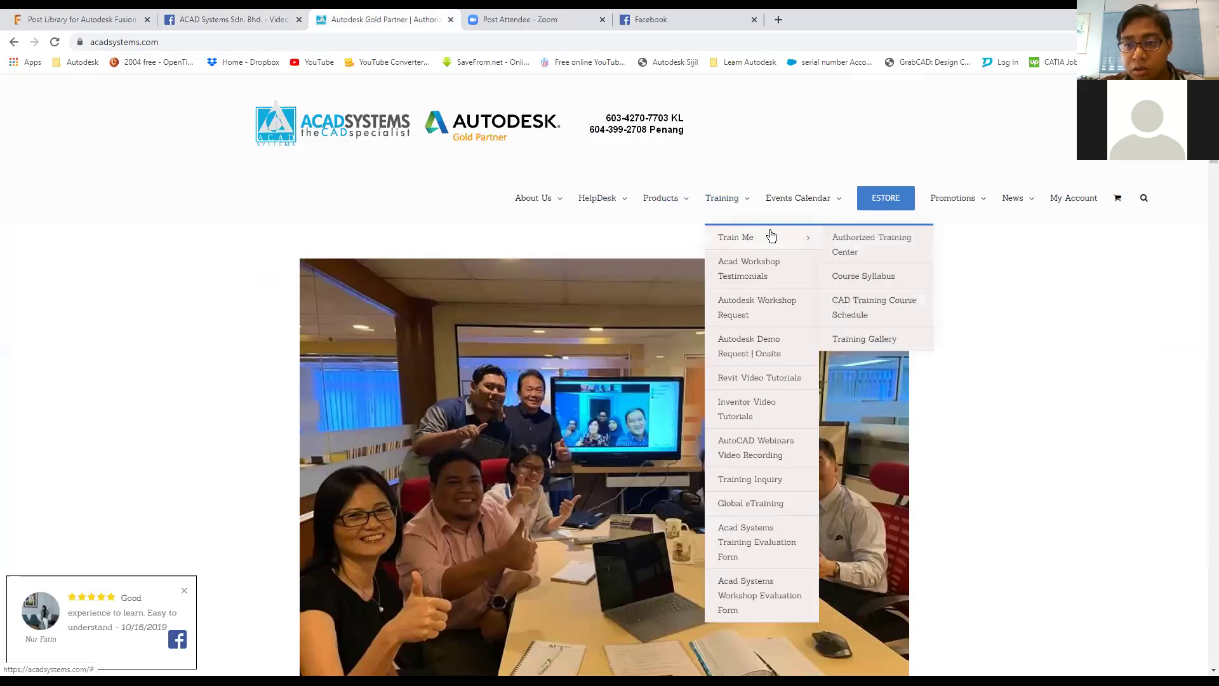
{"action": "left_click", "coordinate": [885, 275]}
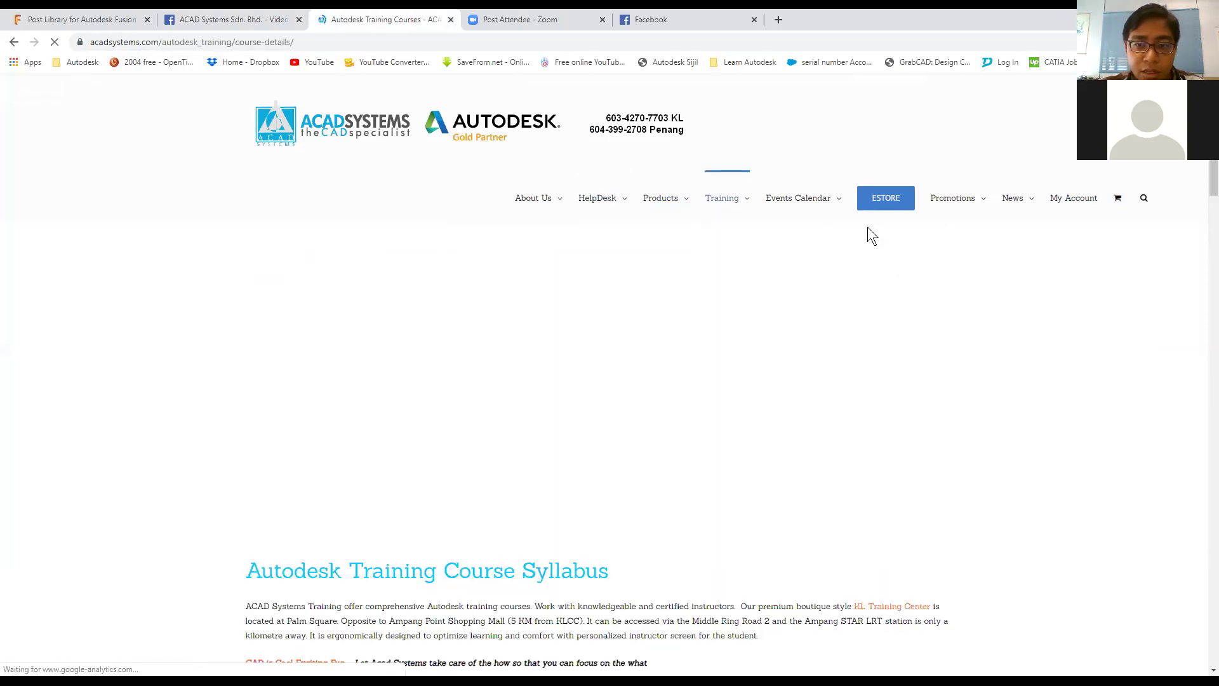
{"action": "scroll", "coordinate": [610, 254], "scroll_direction": "down", "scroll_amount": 5}
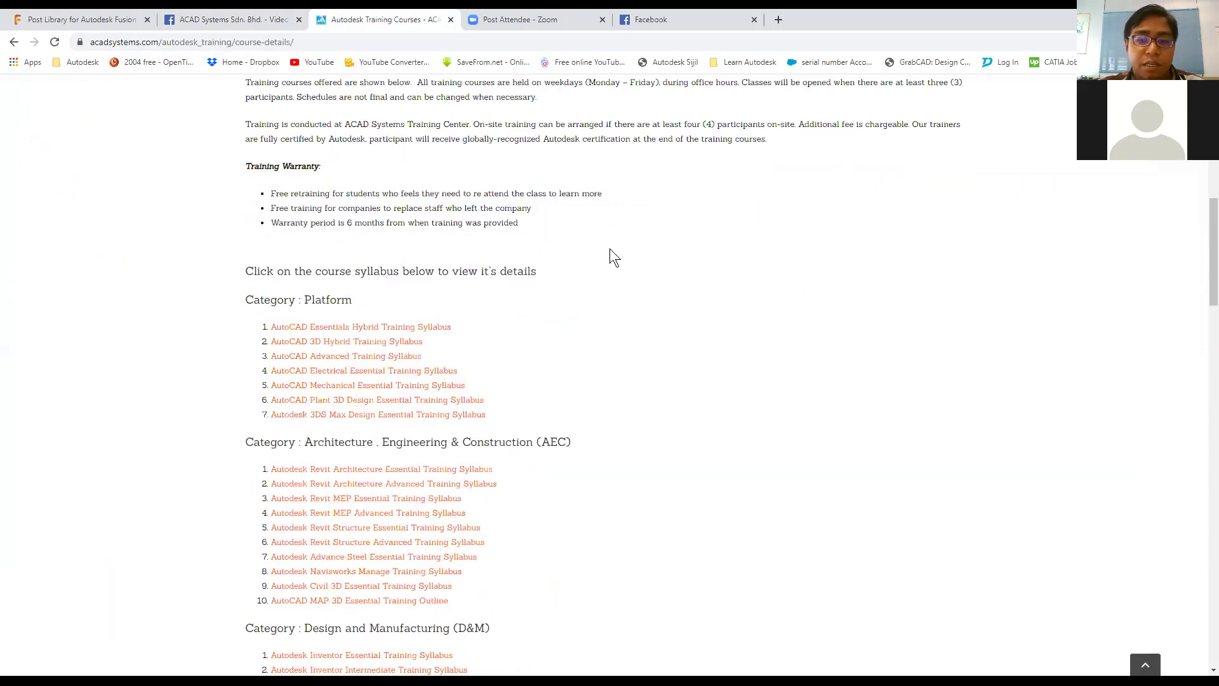
{"action": "scroll", "coordinate": [610, 249], "scroll_direction": "up", "scroll_amount": 1}
{"action": "scroll", "coordinate": [612, 249], "scroll_direction": "up", "scroll_amount": 9}
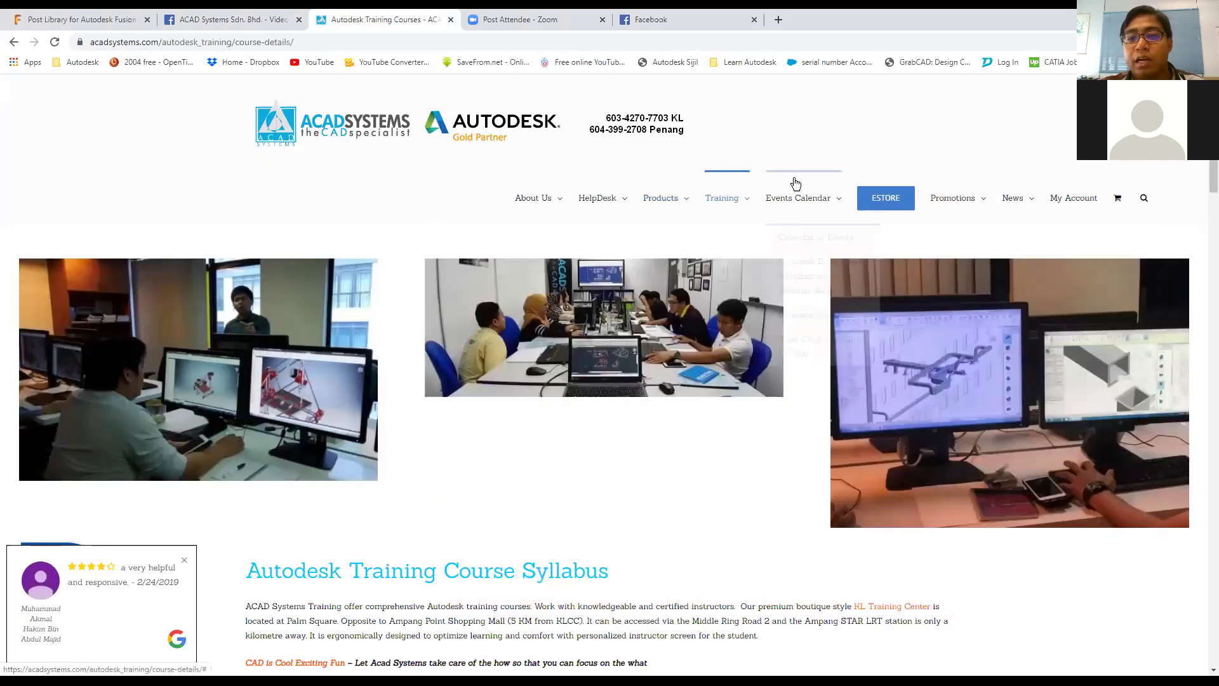
Open the Calendar of Events, show it as a list and browse the March 2020 events.
{"action": "mouse_move", "coordinate": [800, 202]}
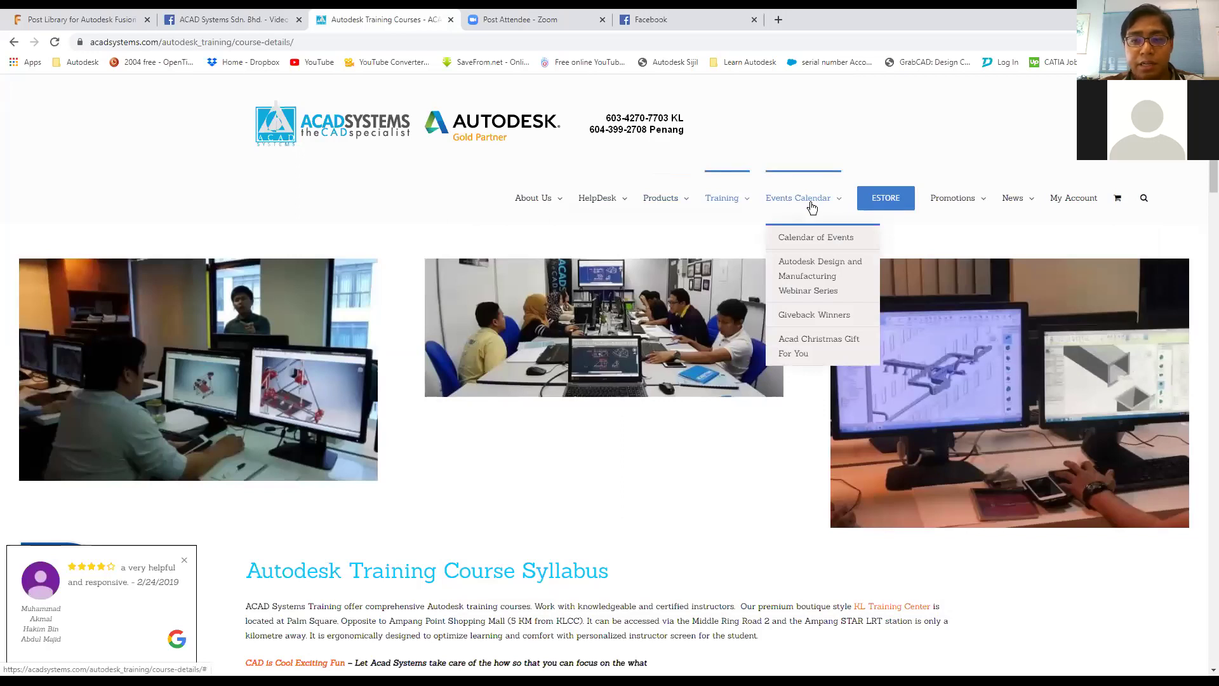
{"action": "left_click", "coordinate": [822, 245]}
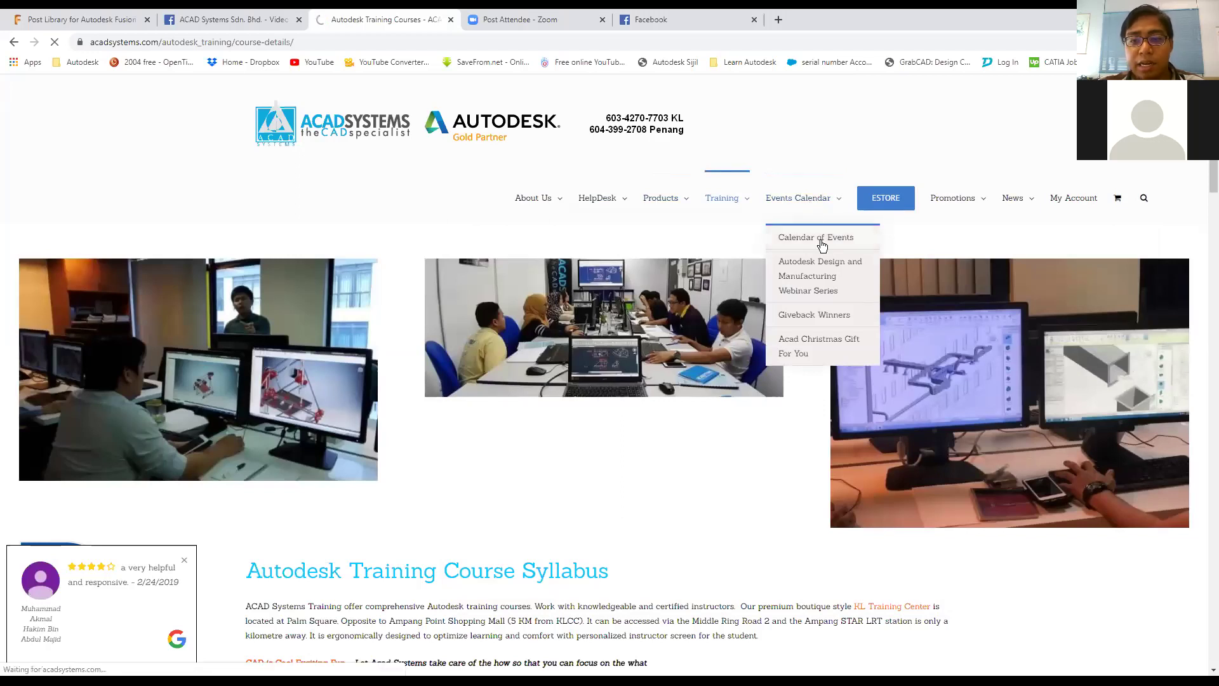
{"action": "scroll", "coordinate": [821, 244], "scroll_direction": "down", "scroll_amount": 5}
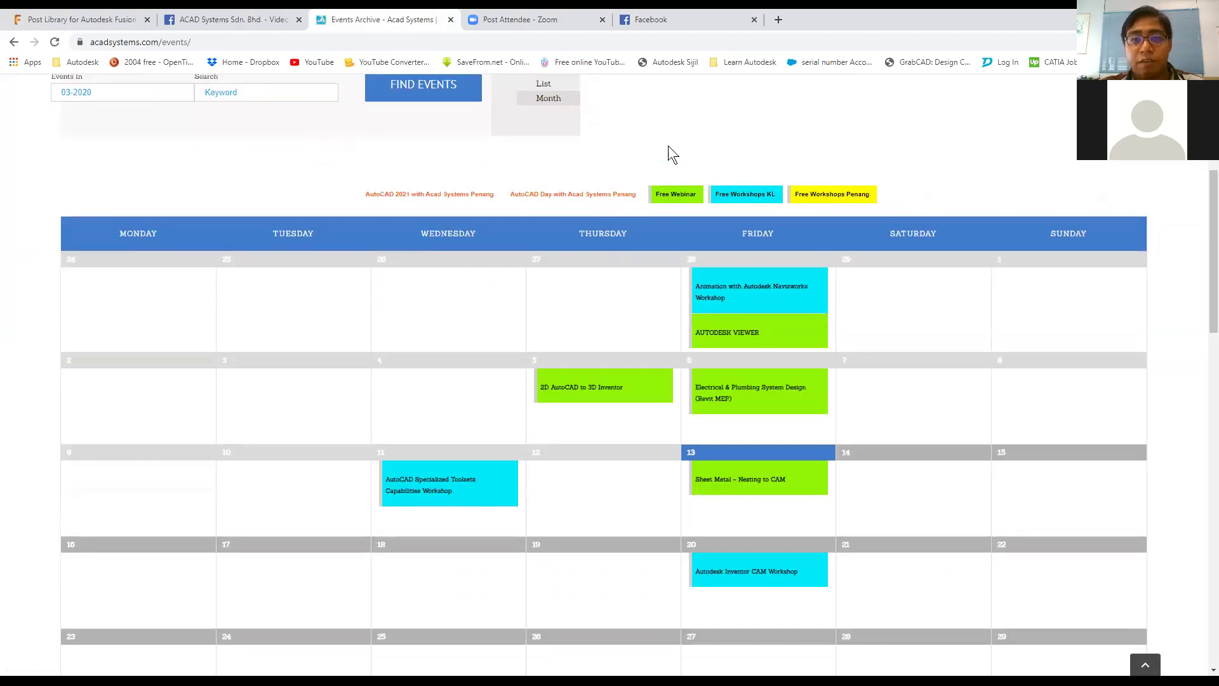
{"action": "scroll", "coordinate": [572, 104], "scroll_direction": "up", "scroll_amount": 1}
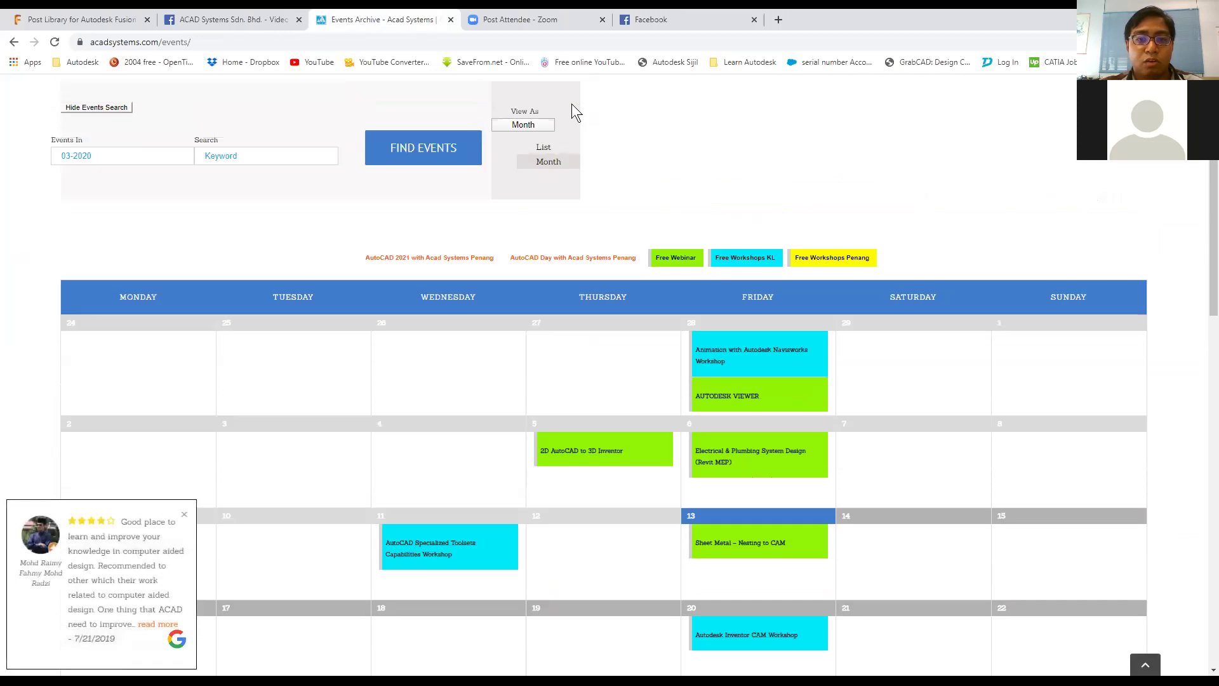
{"action": "left_click", "coordinate": [559, 146]}
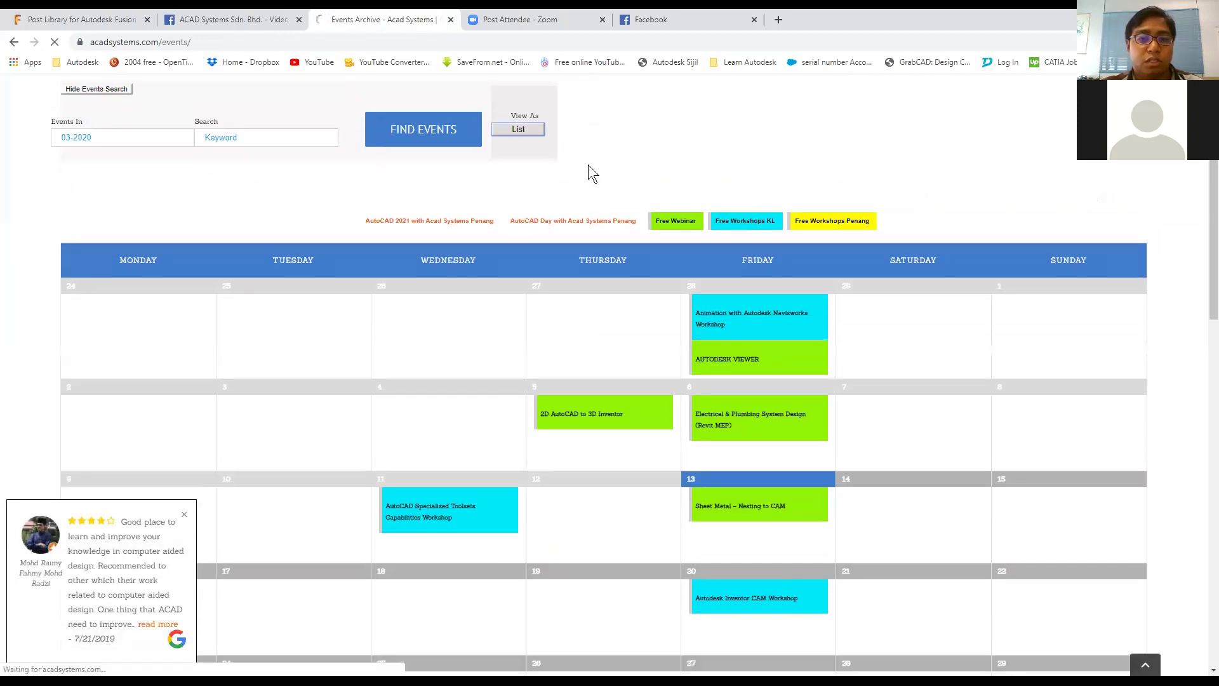
{"action": "scroll", "coordinate": [590, 191], "scroll_direction": "down", "scroll_amount": 5}
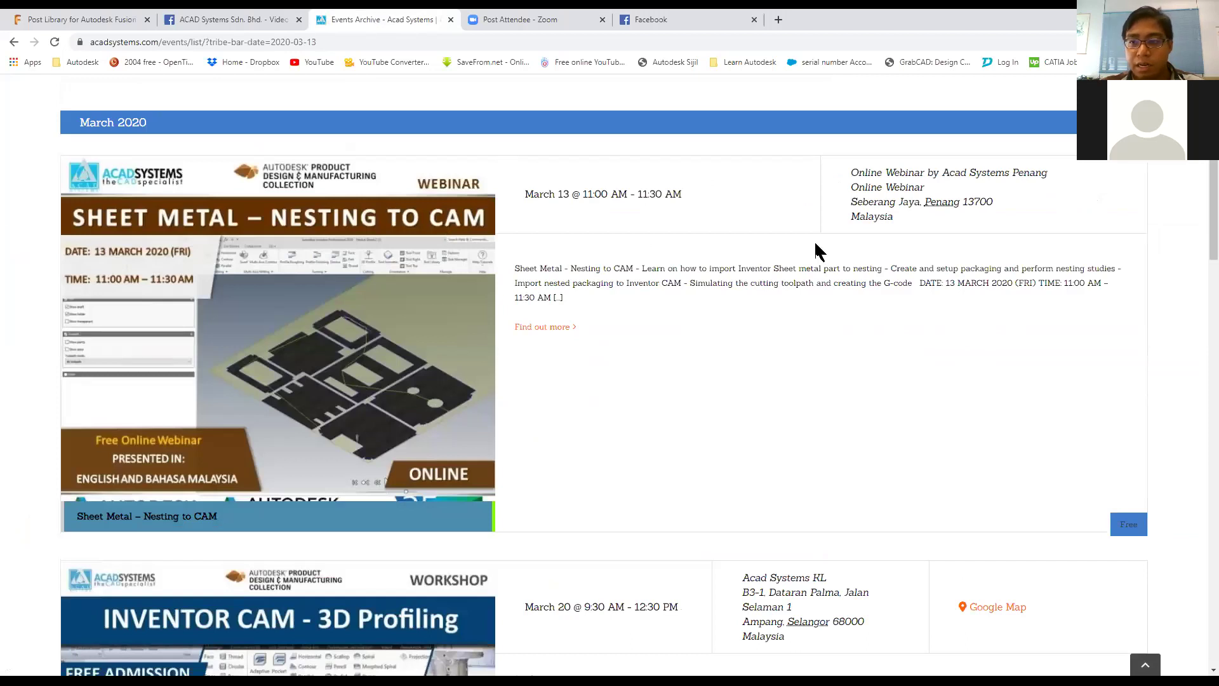
{"action": "scroll", "coordinate": [773, 237], "scroll_direction": "down", "scroll_amount": 4}
{"action": "scroll", "coordinate": [673, 127], "scroll_direction": "up", "scroll_amount": 2}
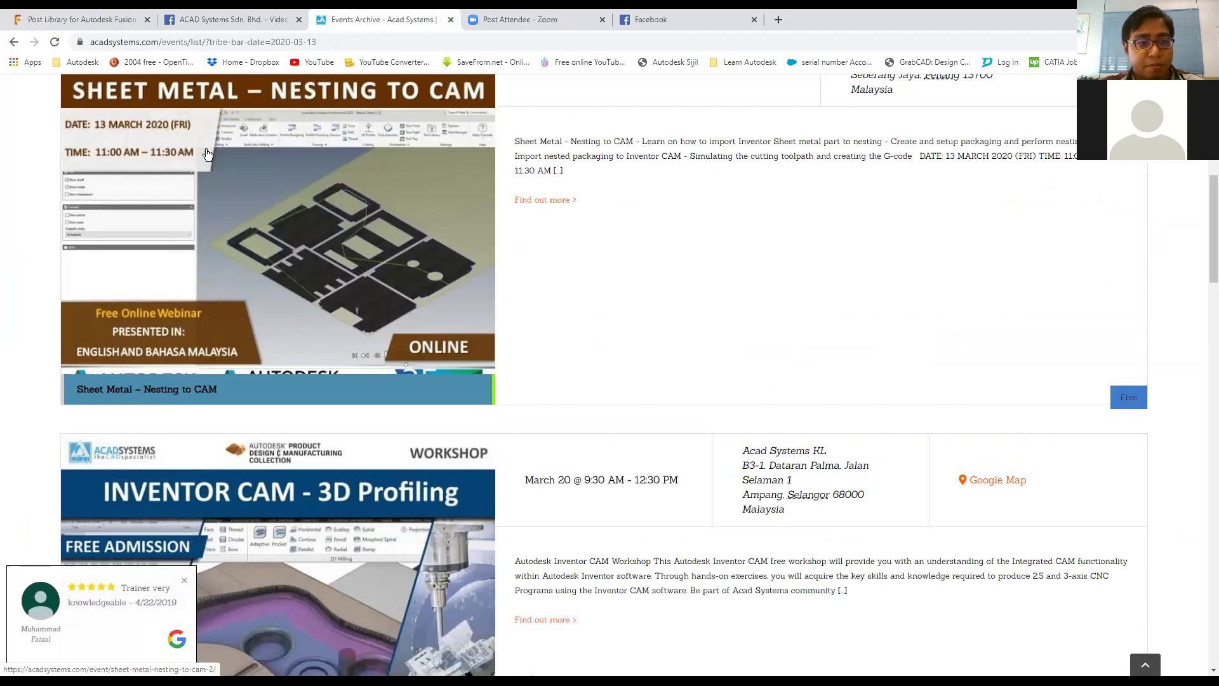
{"action": "scroll", "coordinate": [579, 201], "scroll_direction": "up", "scroll_amount": 8}
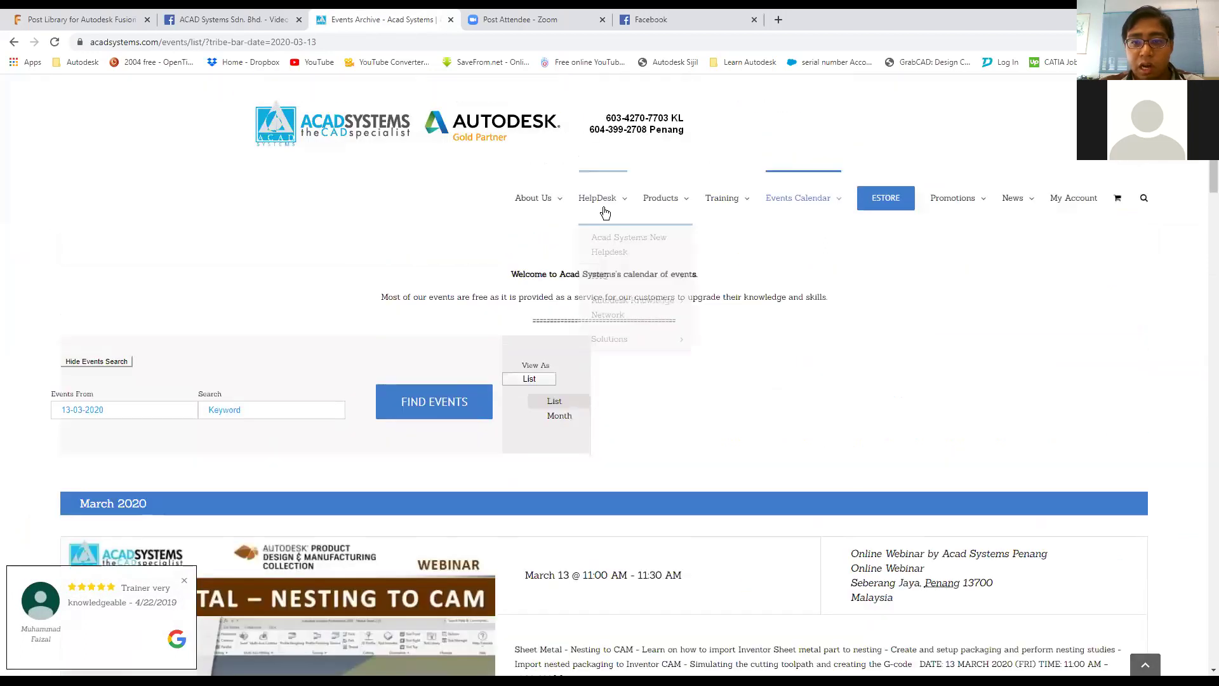
{"action": "scroll", "coordinate": [609, 212], "scroll_direction": "down", "scroll_amount": 5}
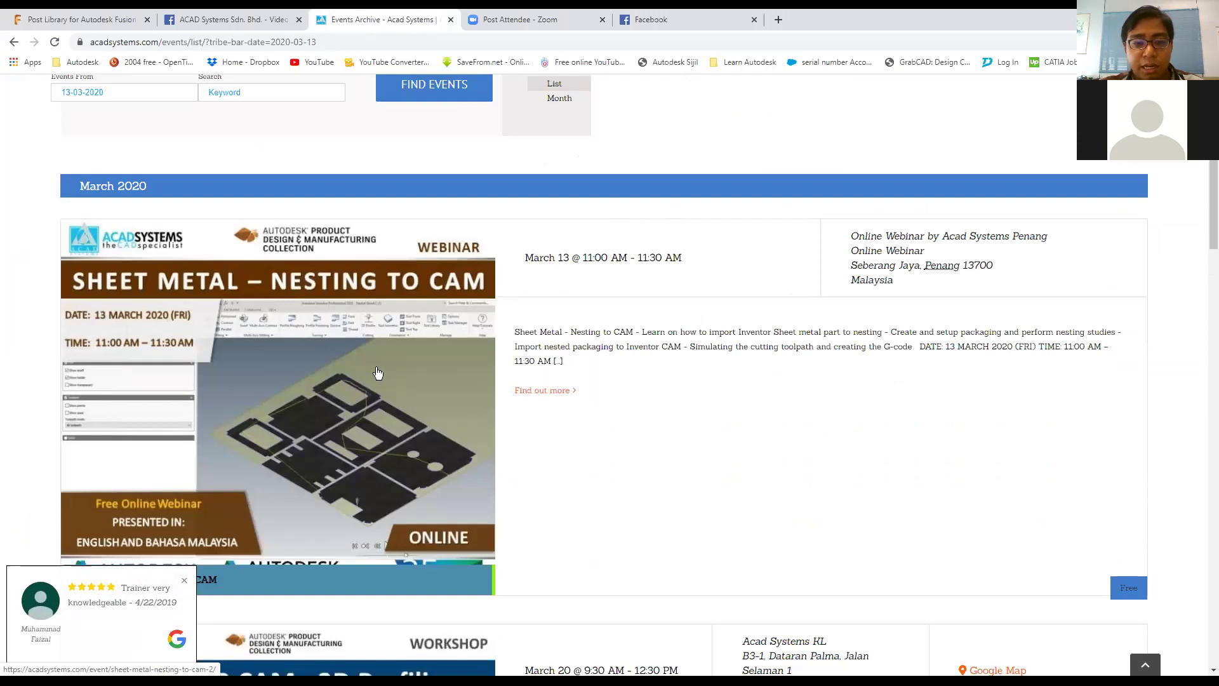
Open the full details of the Sheet Metal – Nesting to CAM webinar and review its description, RSVP and organizer sections.
{"action": "left_click", "coordinate": [521, 389]}
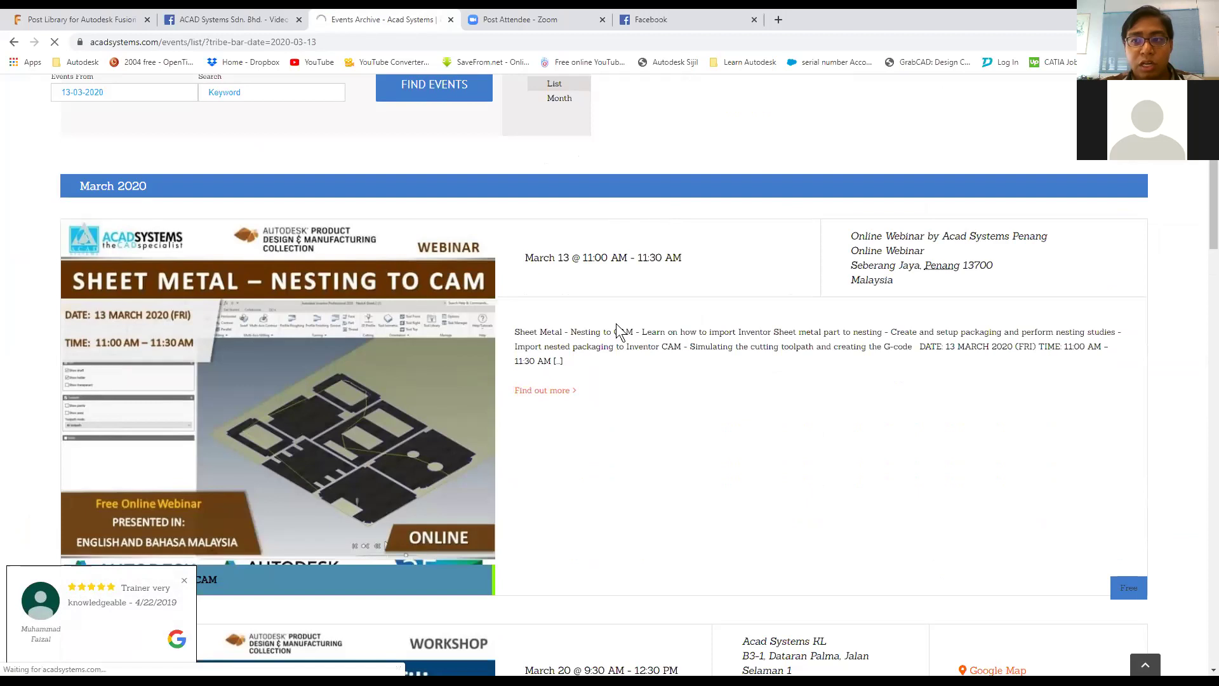
{"action": "scroll", "coordinate": [608, 321], "scroll_direction": "down", "scroll_amount": 7}
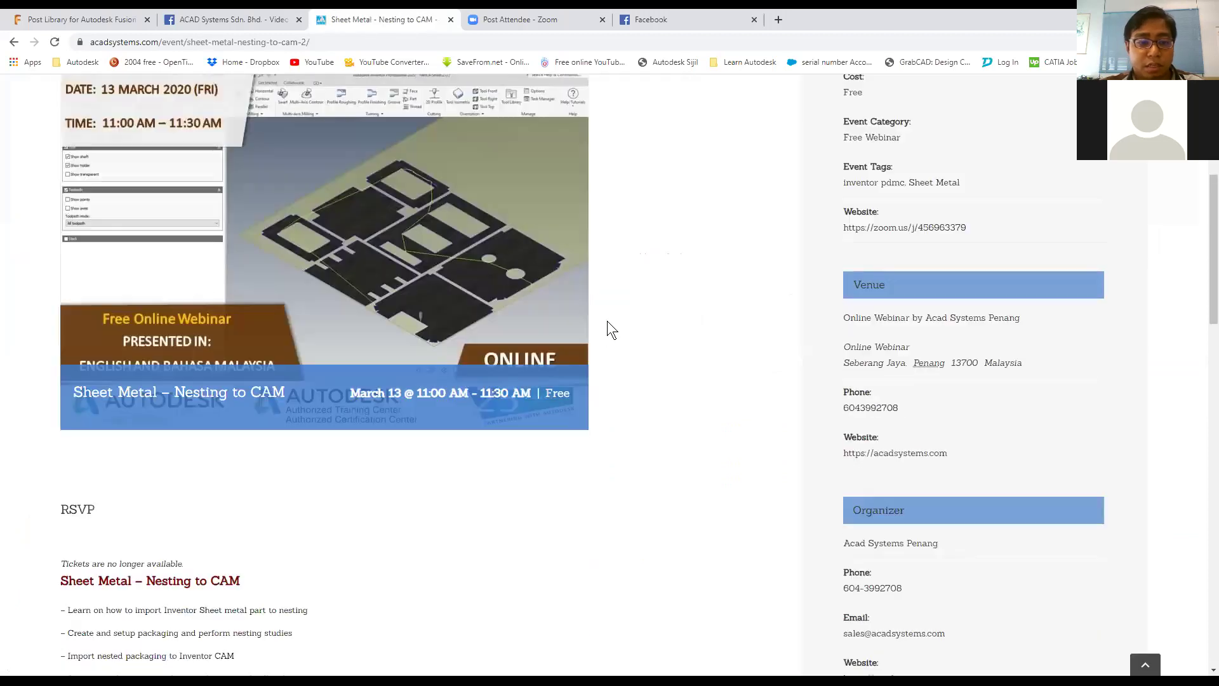
{"action": "scroll", "coordinate": [608, 287], "scroll_direction": "down", "scroll_amount": 7}
{"action": "scroll", "coordinate": [496, 253], "scroll_direction": "up", "scroll_amount": 3}
{"action": "scroll", "coordinate": [486, 266], "scroll_direction": "up", "scroll_amount": 3}
{"action": "scroll", "coordinate": [271, 314], "scroll_direction": "down", "scroll_amount": 9}
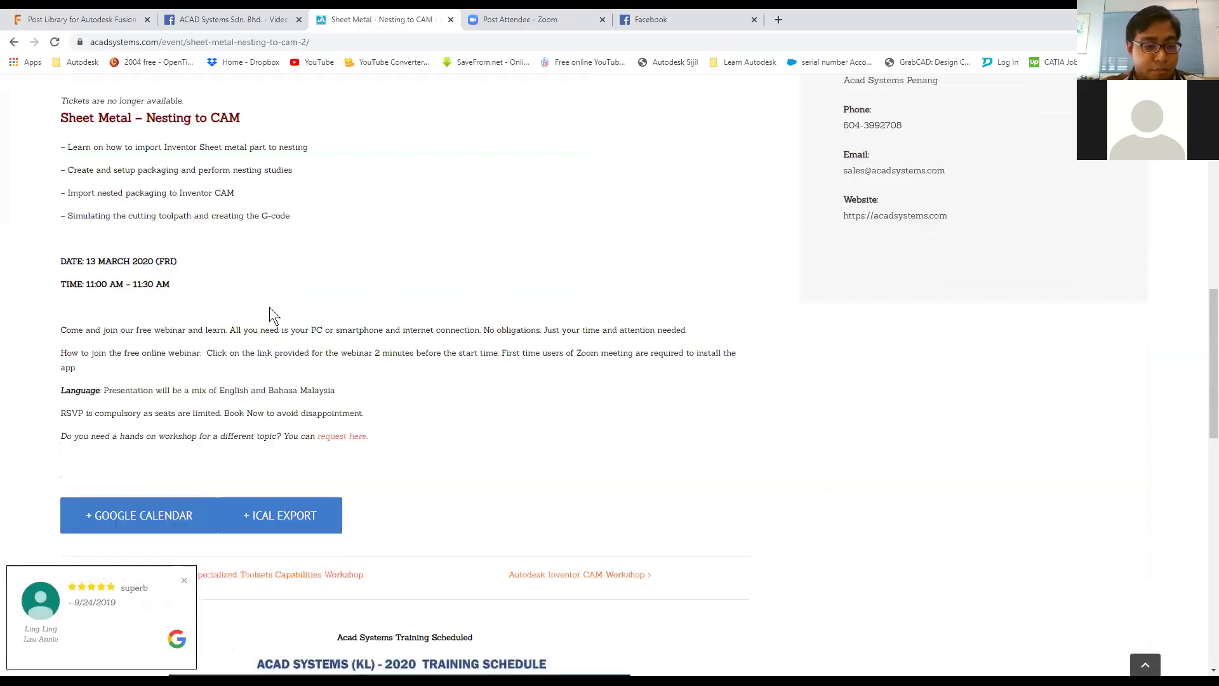
{"action": "scroll", "coordinate": [82, 322], "scroll_direction": "up", "scroll_amount": 5}
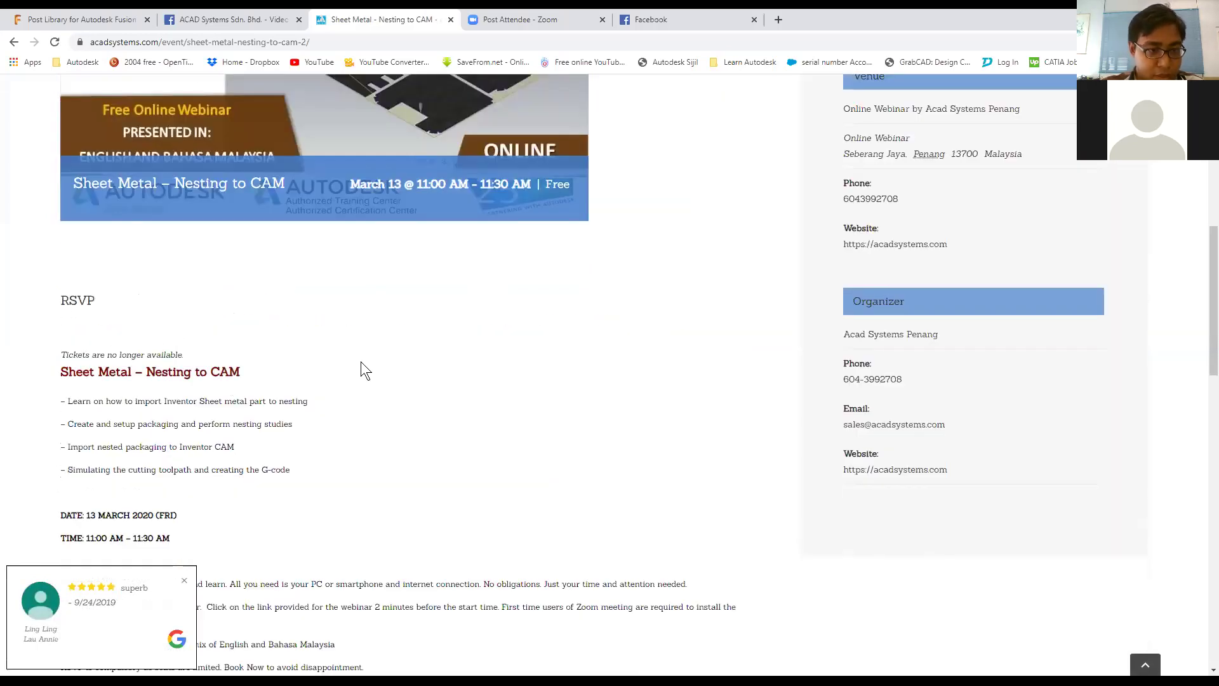
{"action": "scroll", "coordinate": [362, 368], "scroll_direction": "up", "scroll_amount": 8}
{"action": "scroll", "coordinate": [96, 470], "scroll_direction": "down", "scroll_amount": 7}
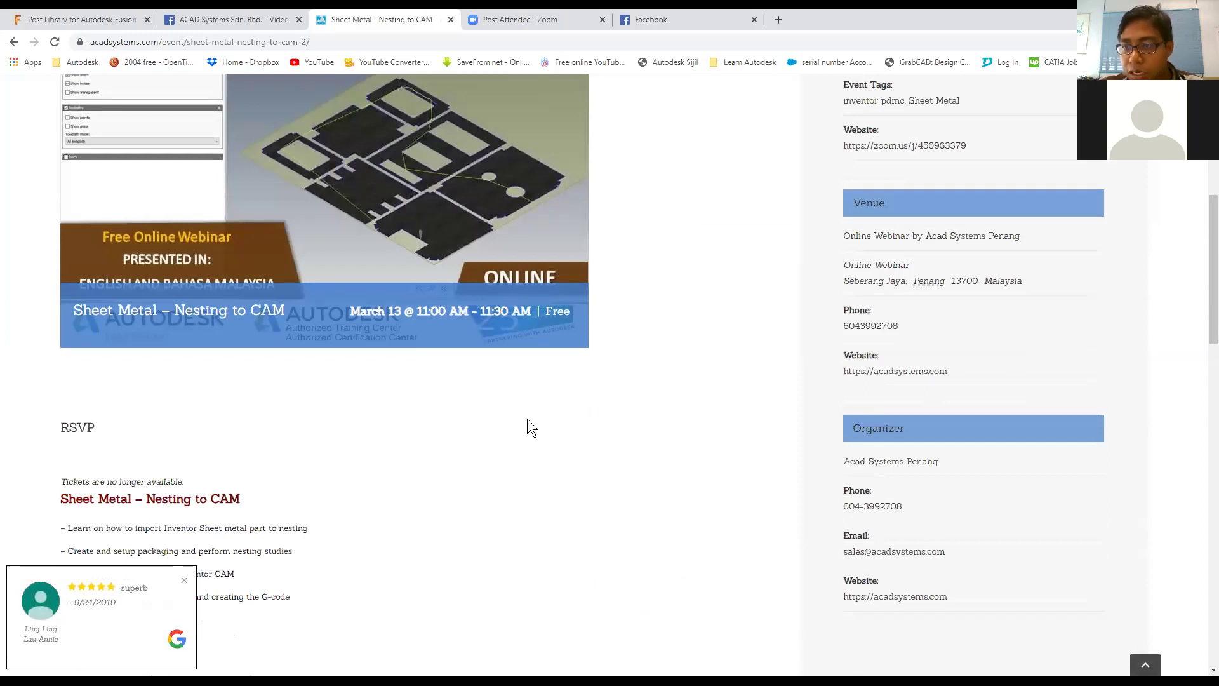
{"action": "scroll", "coordinate": [559, 406], "scroll_direction": "up", "scroll_amount": 7}
Return to the Calendar of Events in list view and open the INVENTOR CAM - 3D Profiling workshop on March 20.
{"action": "mouse_move", "coordinate": [787, 204]}
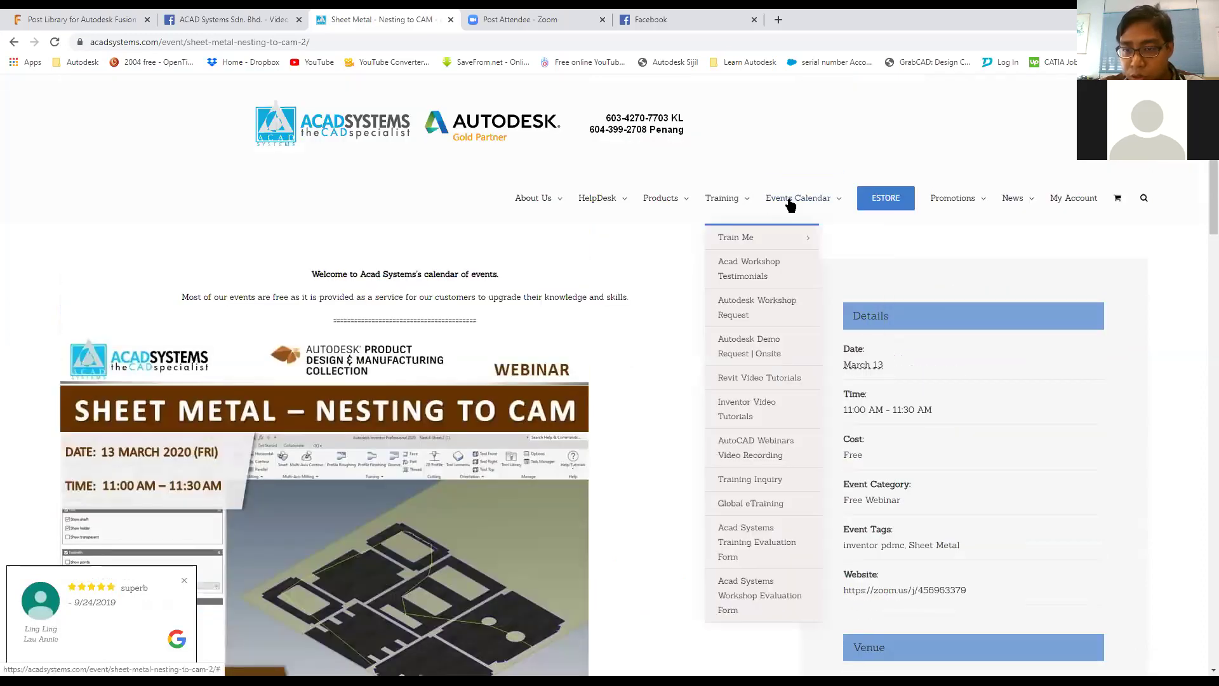
{"action": "left_click", "coordinate": [802, 238]}
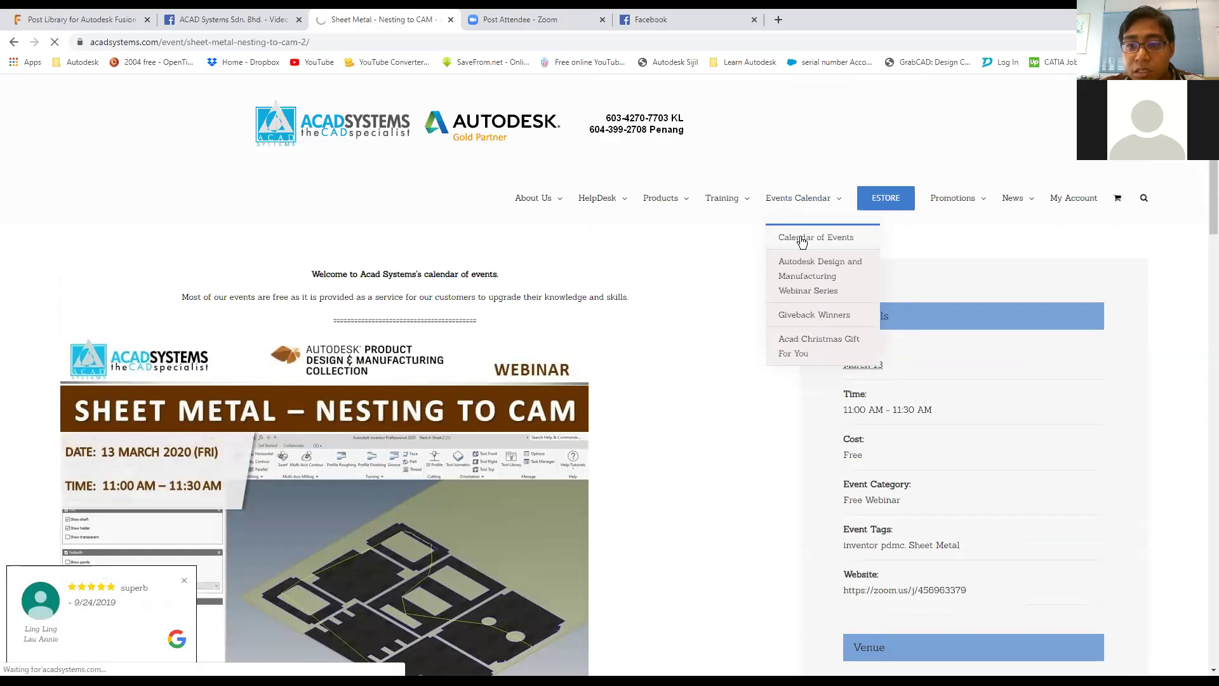
{"action": "scroll", "coordinate": [753, 223], "scroll_direction": "down", "scroll_amount": 8}
{"action": "scroll", "coordinate": [752, 222], "scroll_direction": "up", "scroll_amount": 6}
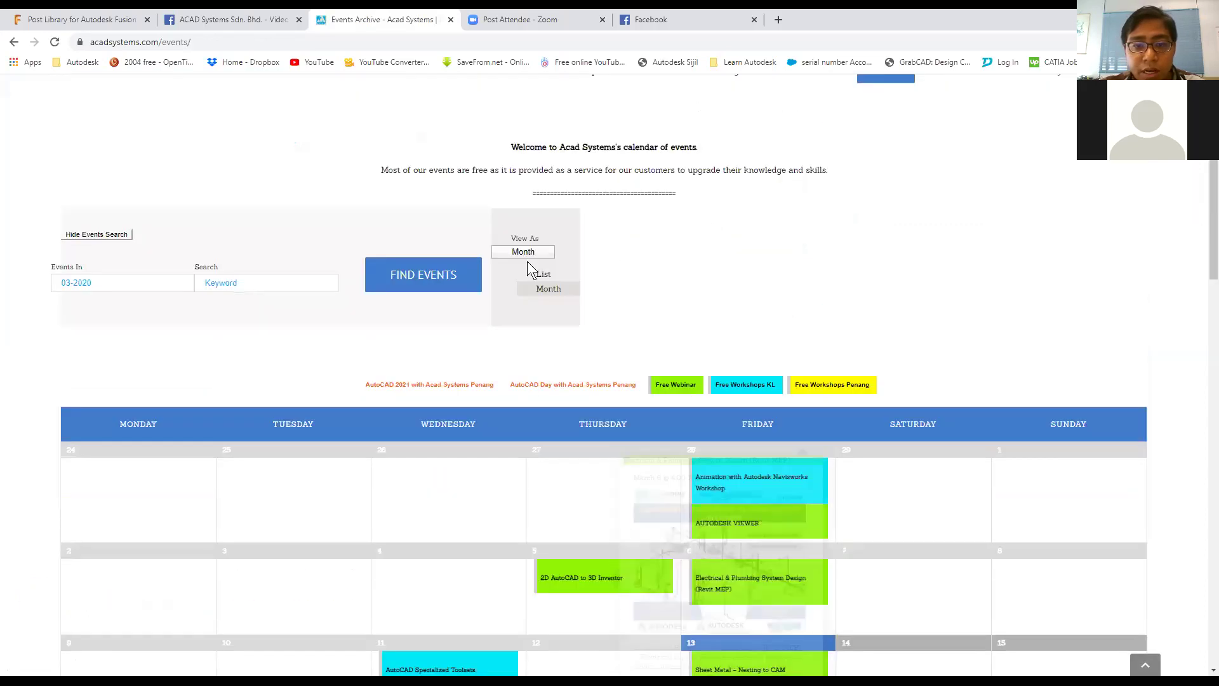
{"action": "left_click", "coordinate": [543, 273]}
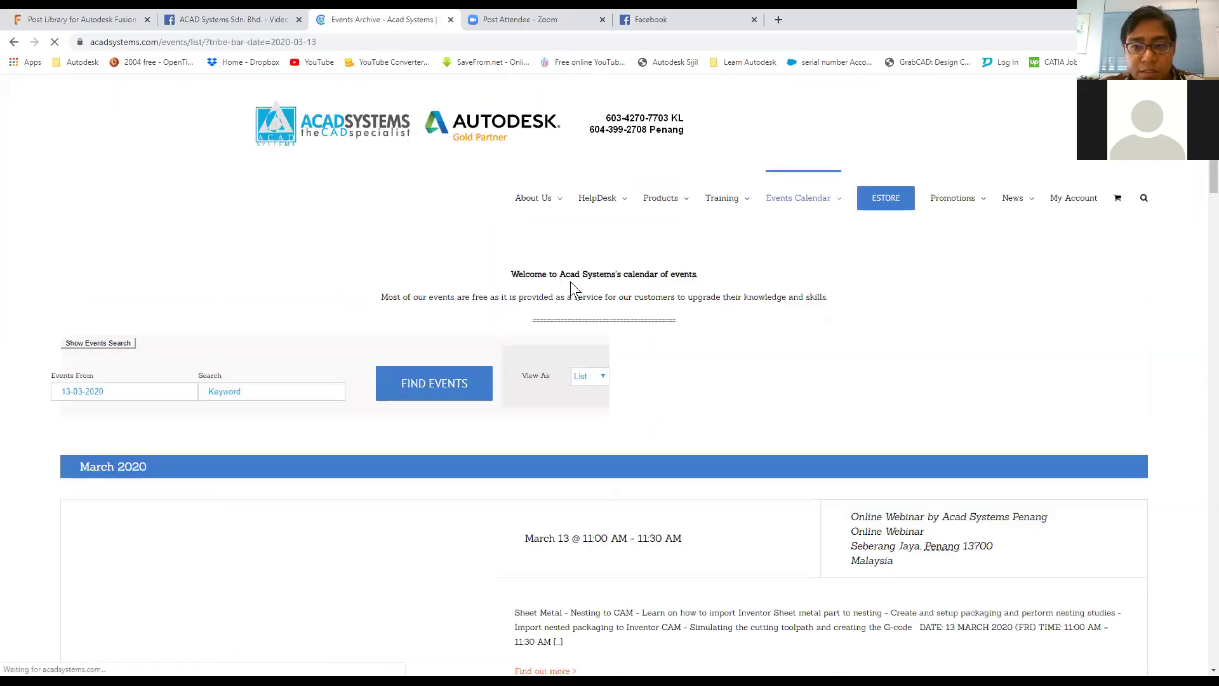
{"action": "scroll", "coordinate": [570, 286], "scroll_direction": "down", "scroll_amount": 12}
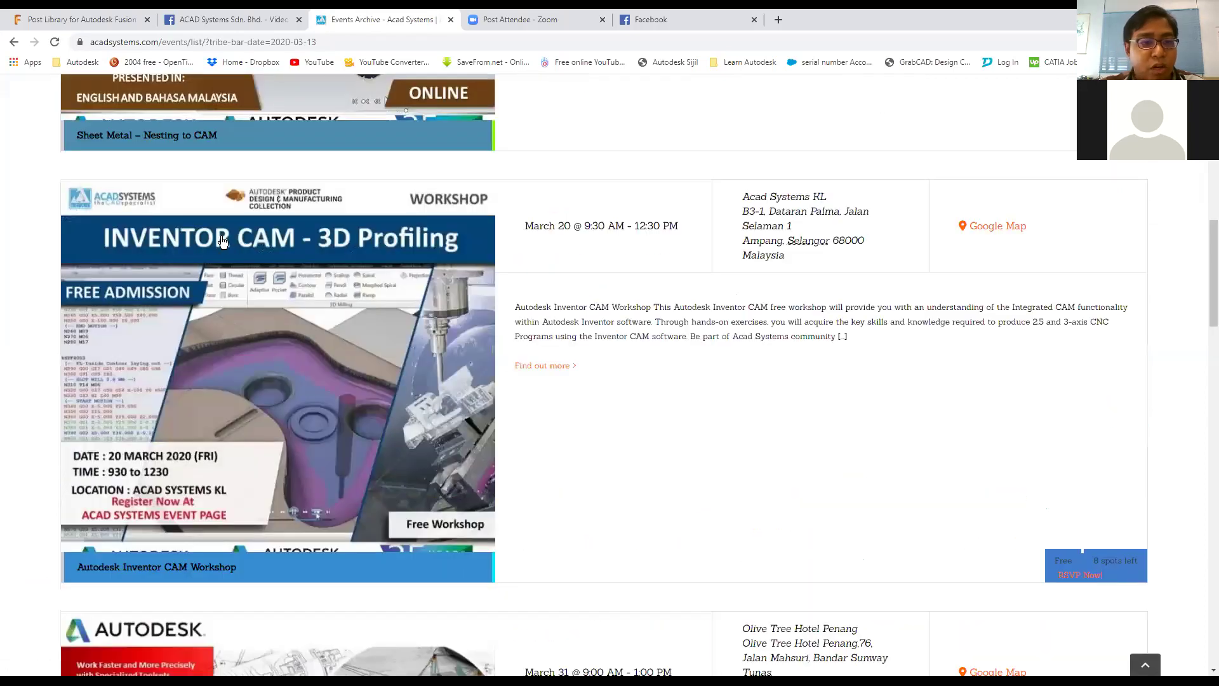
{"action": "left_click", "coordinate": [391, 309]}
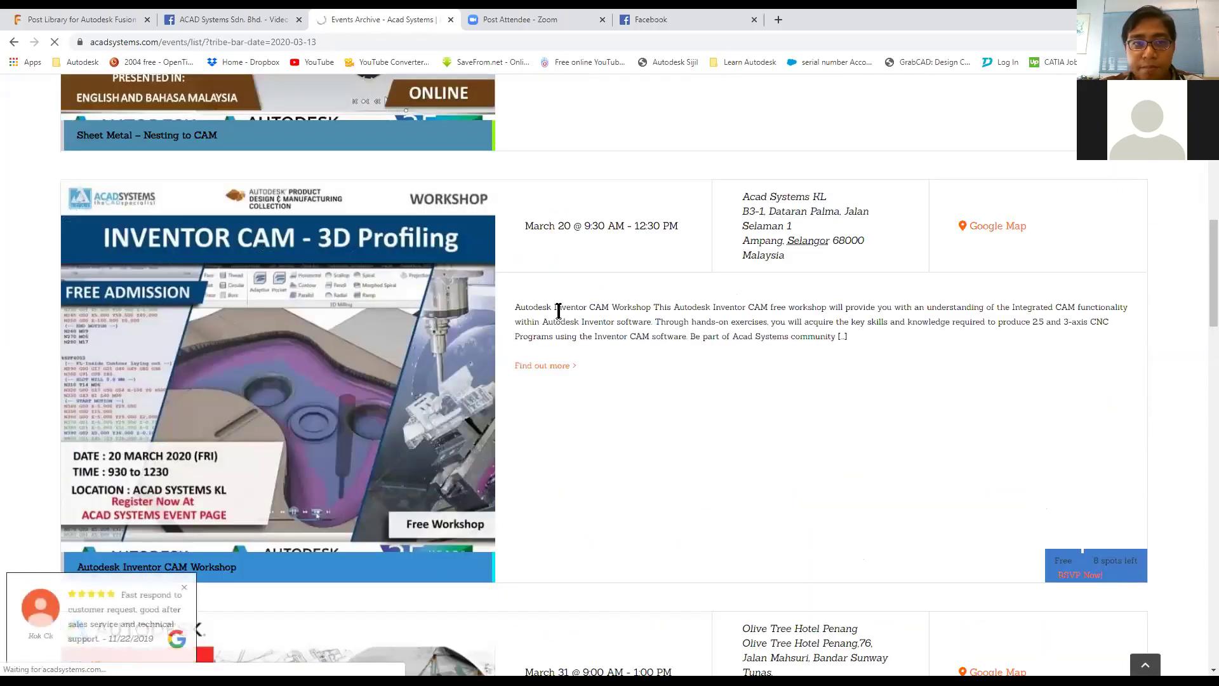
Set the Inventor CAM quantity in the workshop's RSVP form to 2.
{"action": "scroll", "coordinate": [558, 307], "scroll_direction": "down", "scroll_amount": 6}
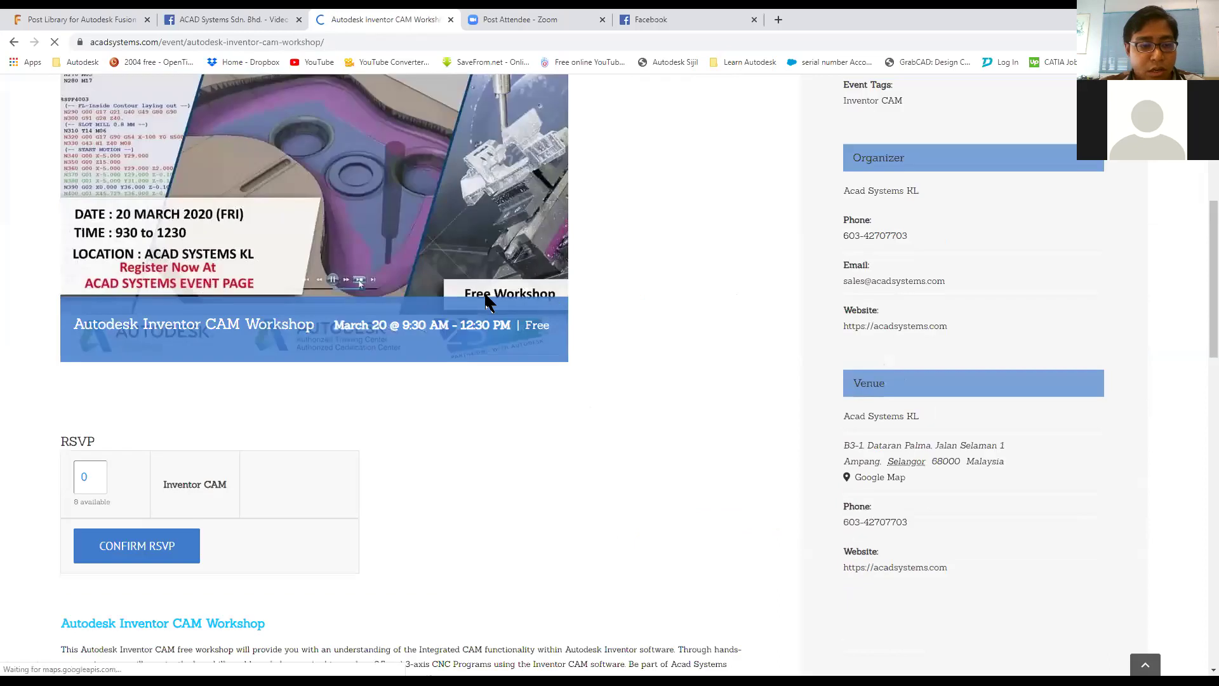
{"action": "scroll", "coordinate": [488, 303], "scroll_direction": "down", "scroll_amount": 3}
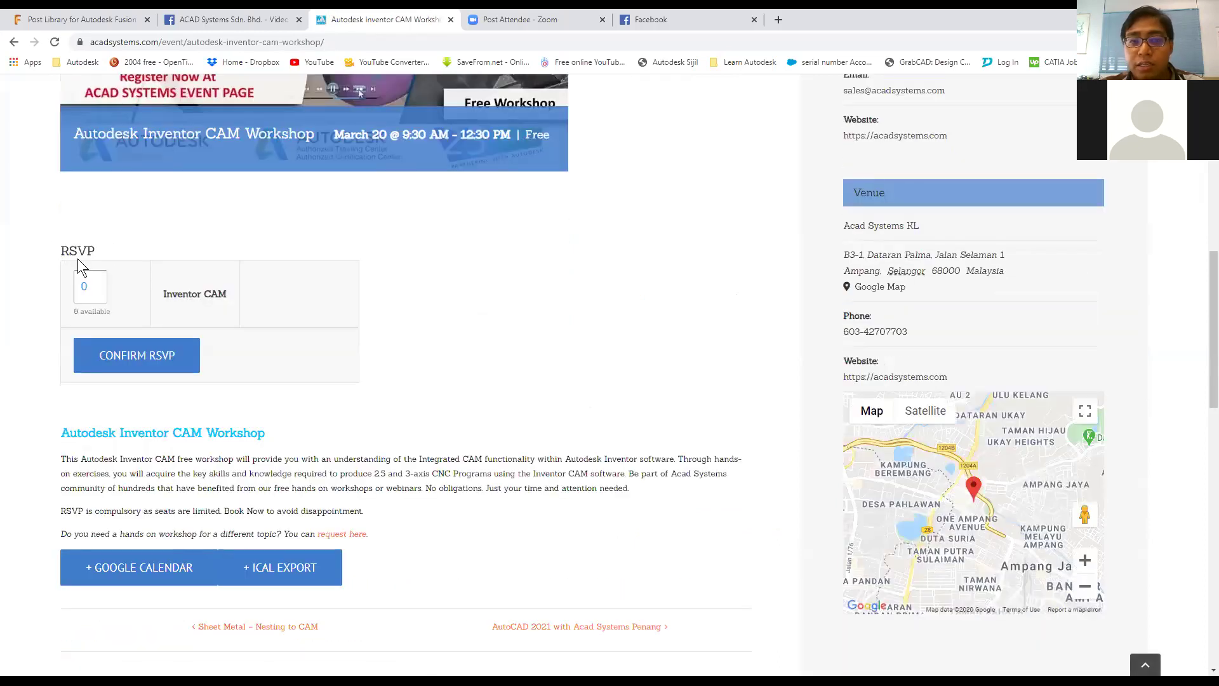
{"action": "left_click", "coordinate": [95, 284]}
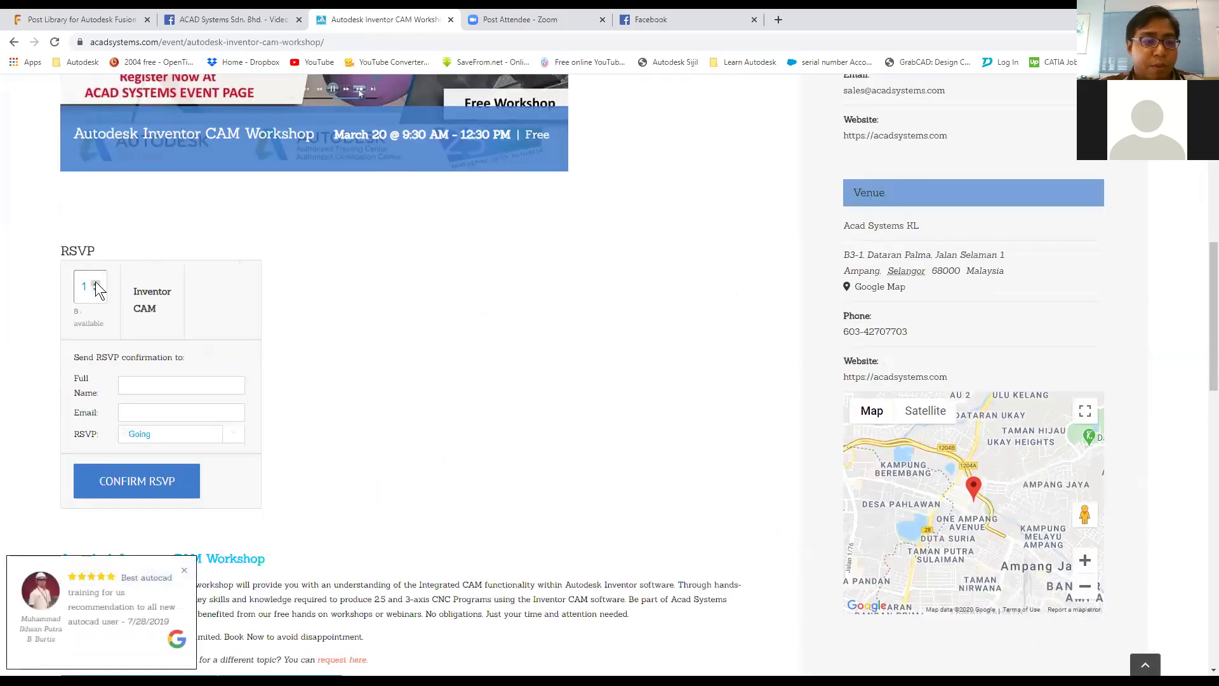
{"action": "left_click", "coordinate": [95, 284]}
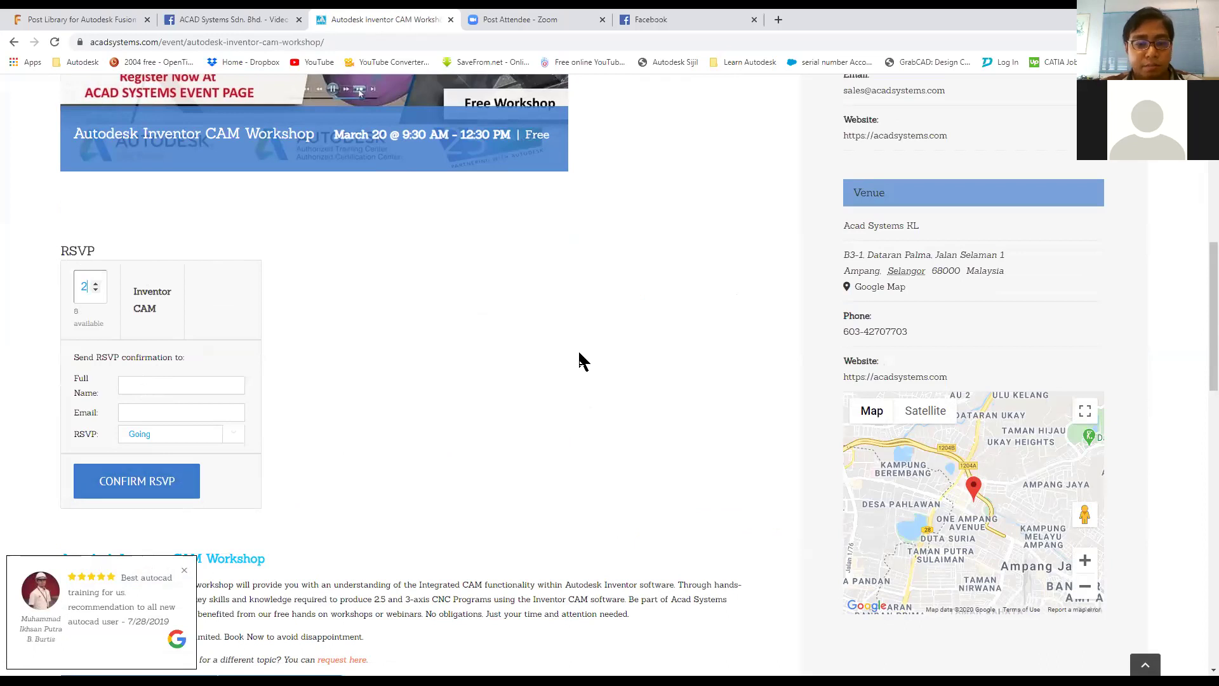
Open the workshop request form linked below the event description and examine its contact fields, workshop topics, requirements and remarks.
{"action": "scroll", "coordinate": [575, 353], "scroll_direction": "down", "scroll_amount": 5}
{"action": "scroll", "coordinate": [539, 252], "scroll_direction": "up", "scroll_amount": 2}
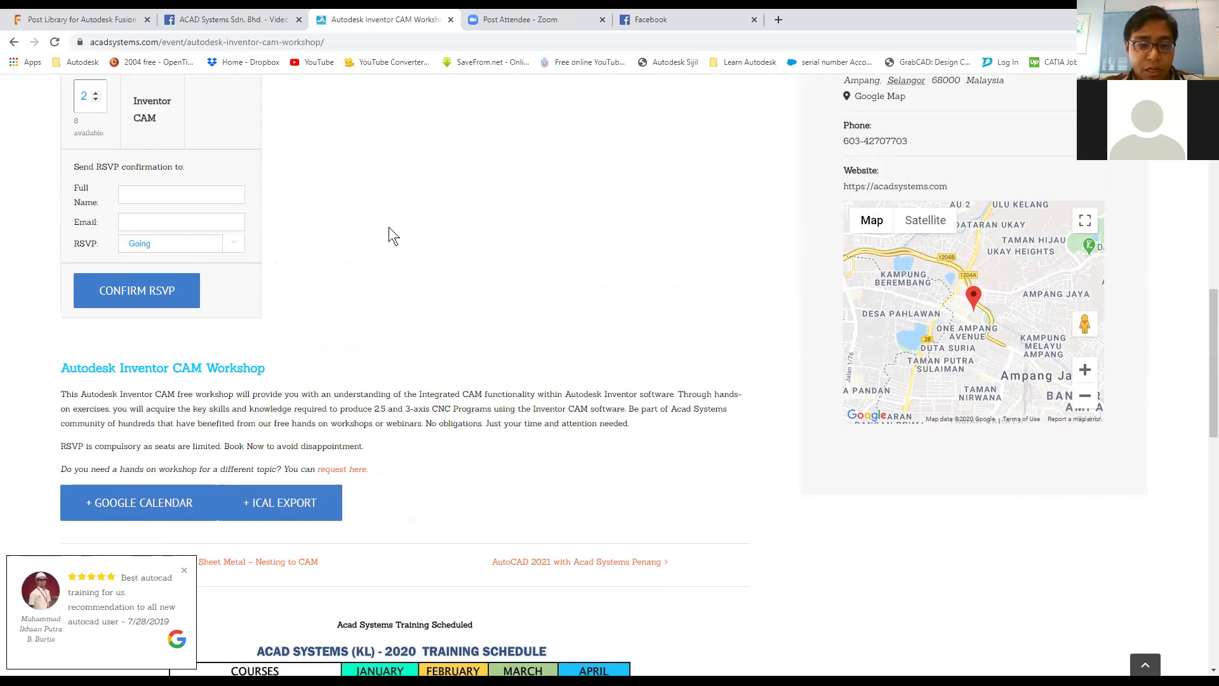
{"action": "left_click", "coordinate": [342, 471]}
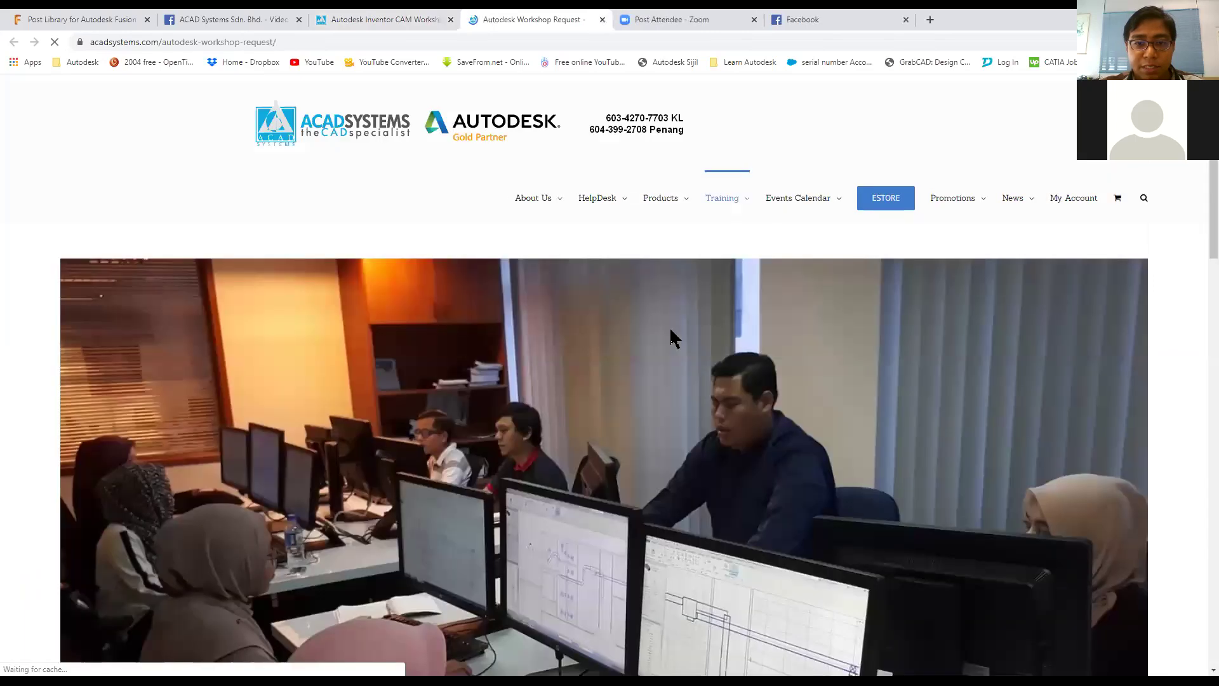
{"action": "scroll", "coordinate": [720, 292], "scroll_direction": "down", "scroll_amount": 12}
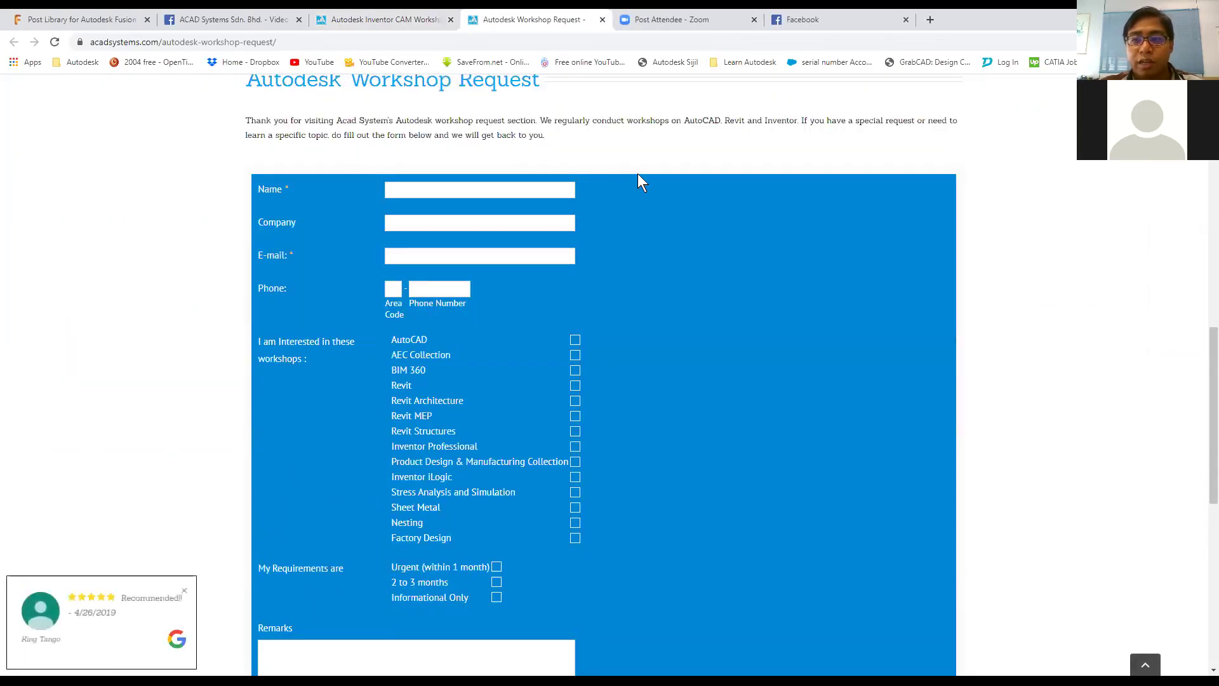
{"action": "scroll", "coordinate": [679, 197], "scroll_direction": "down", "scroll_amount": 2}
{"action": "scroll", "coordinate": [681, 198], "scroll_direction": "up", "scroll_amount": 1}
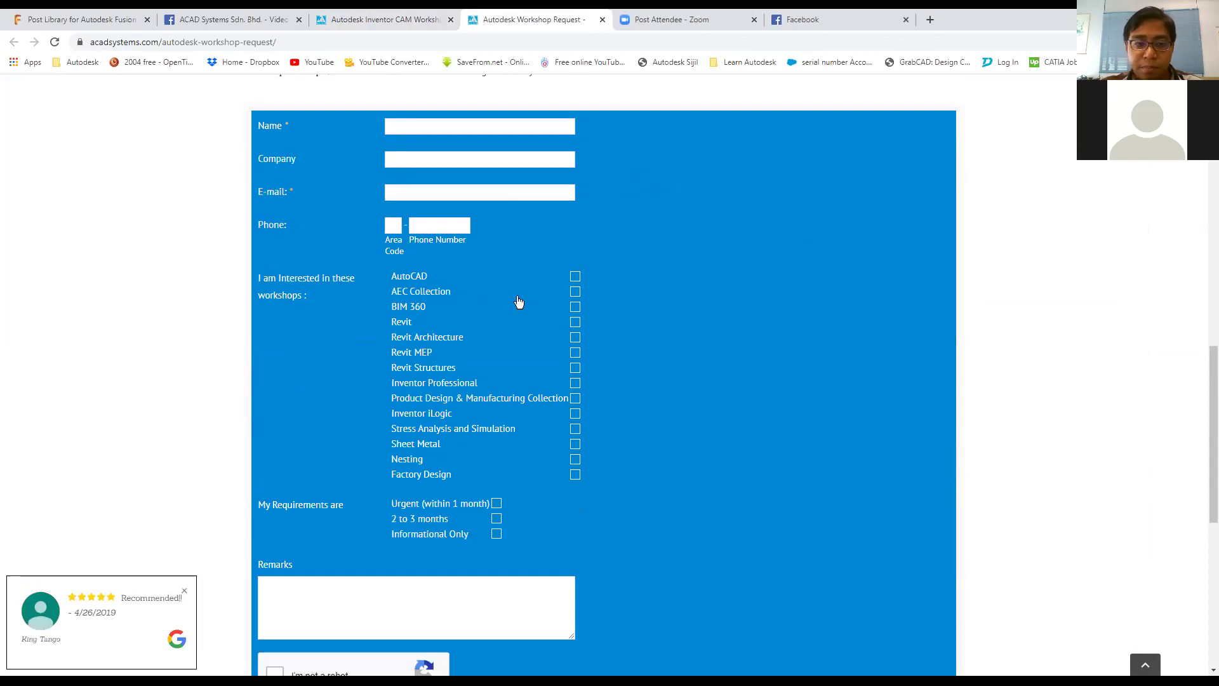
{"action": "scroll", "coordinate": [572, 294], "scroll_direction": "down", "scroll_amount": 2}
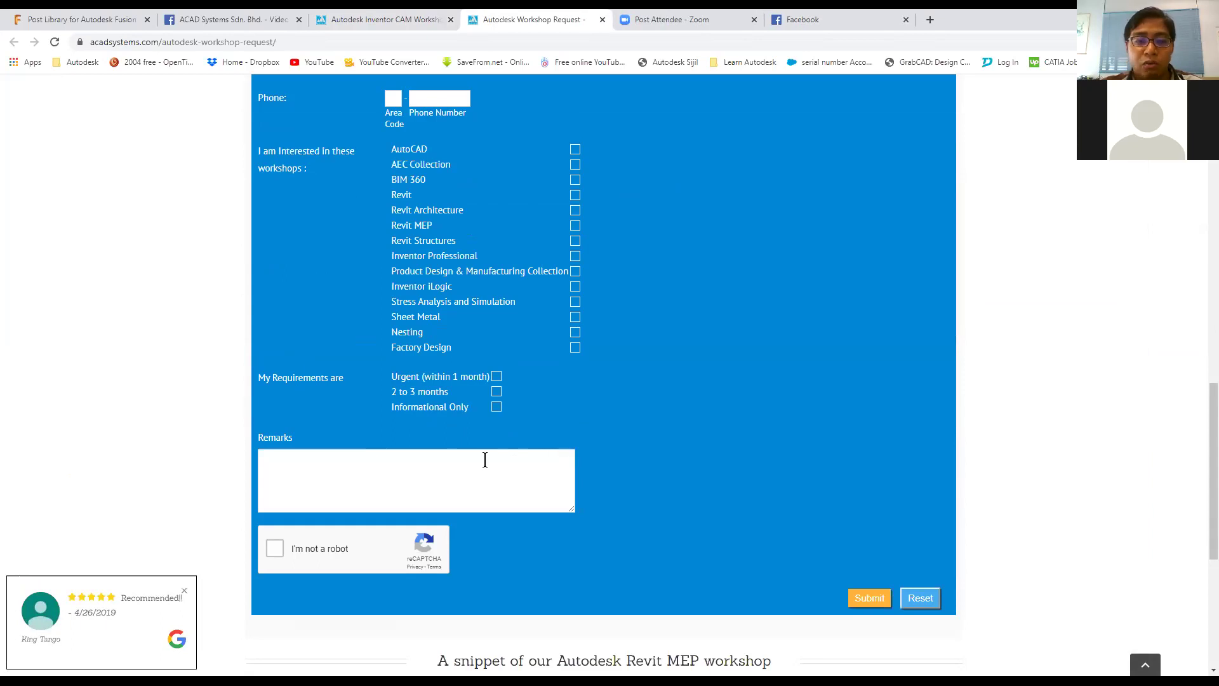
{"action": "scroll", "coordinate": [490, 458], "scroll_direction": "down", "scroll_amount": 2}
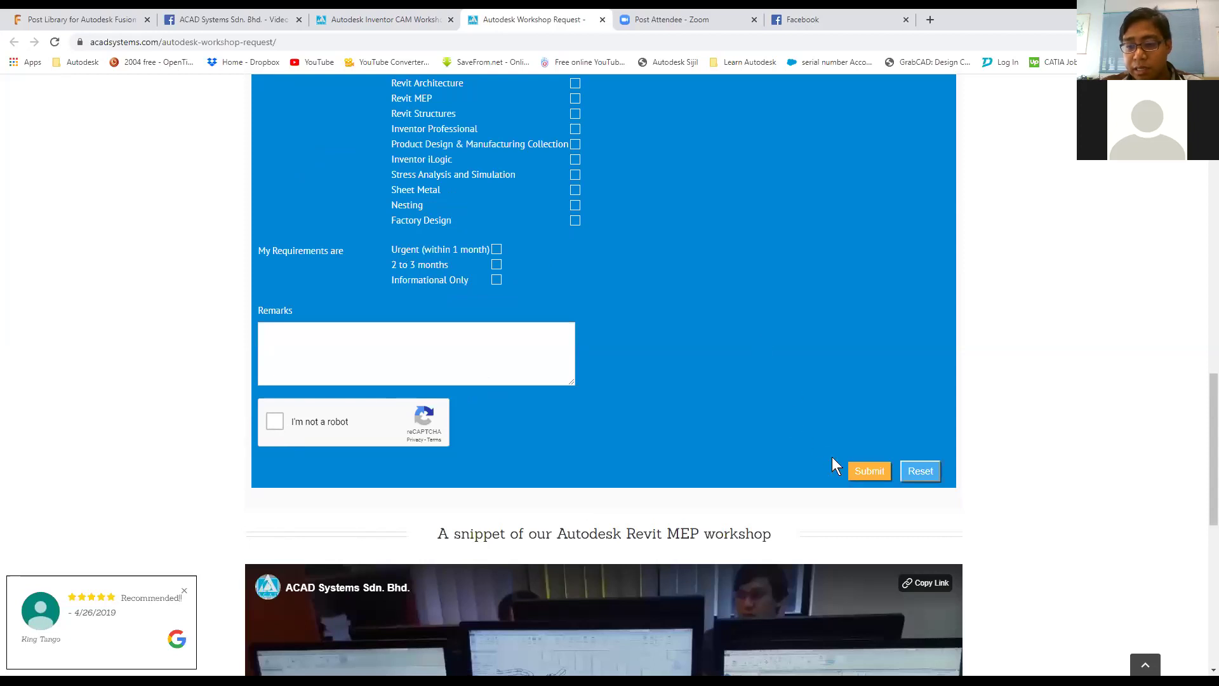
{"action": "scroll", "coordinate": [751, 377], "scroll_direction": "down", "scroll_amount": 4}
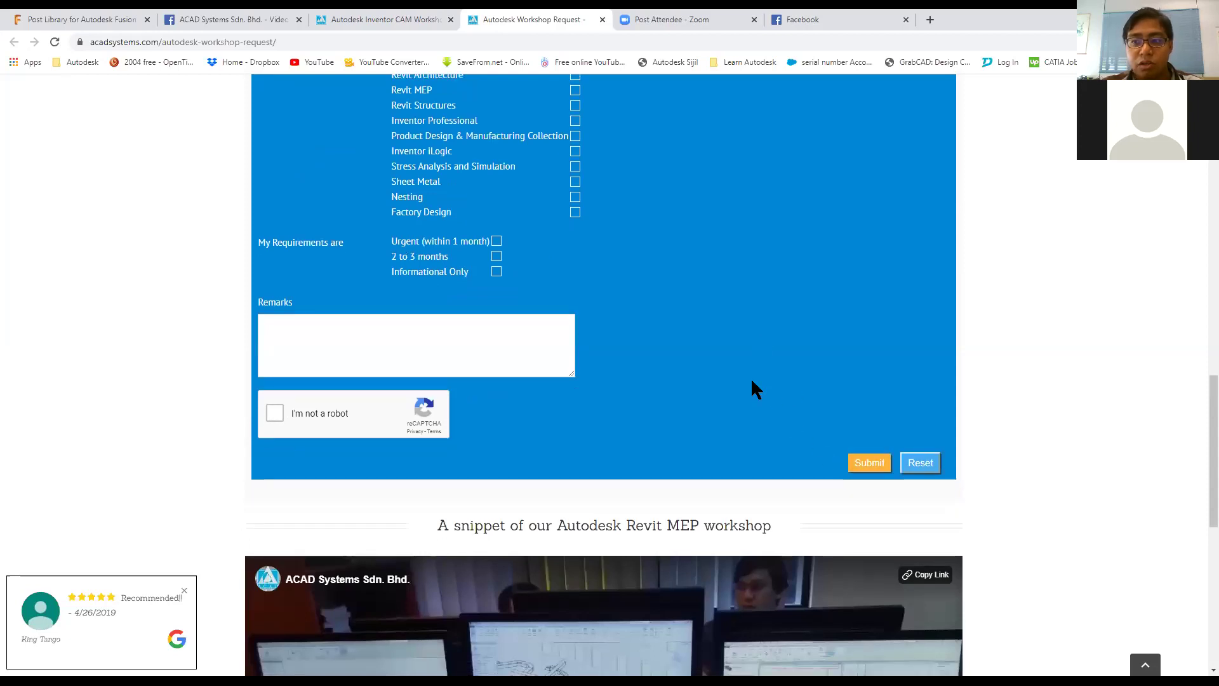
{"action": "scroll", "coordinate": [747, 368], "scroll_direction": "up", "scroll_amount": 4}
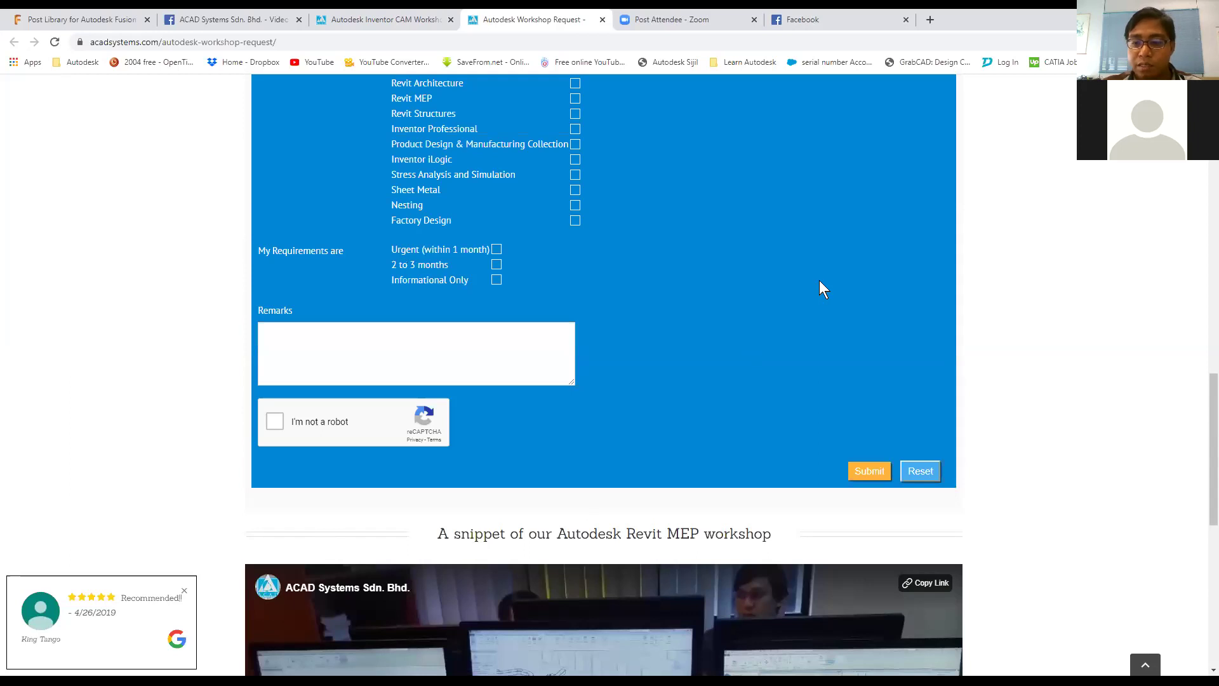
{"action": "scroll", "coordinate": [583, 253], "scroll_direction": "up", "scroll_amount": 7}
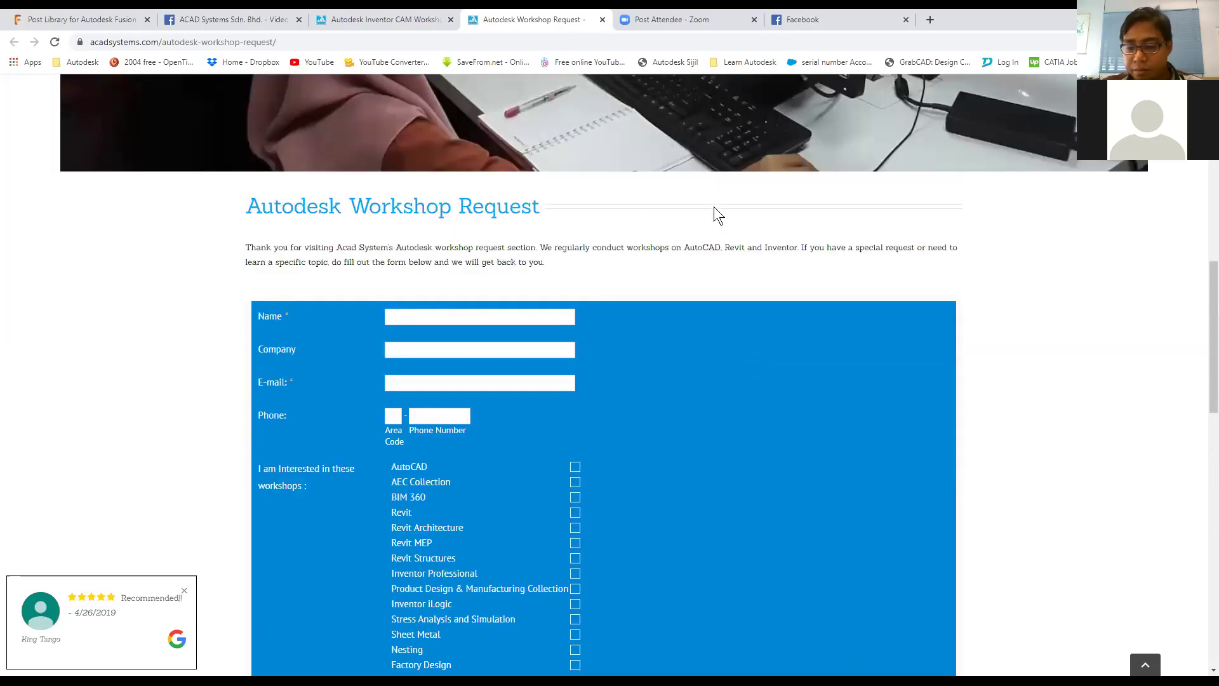
{"action": "scroll", "coordinate": [913, 218], "scroll_direction": "down", "scroll_amount": 2}
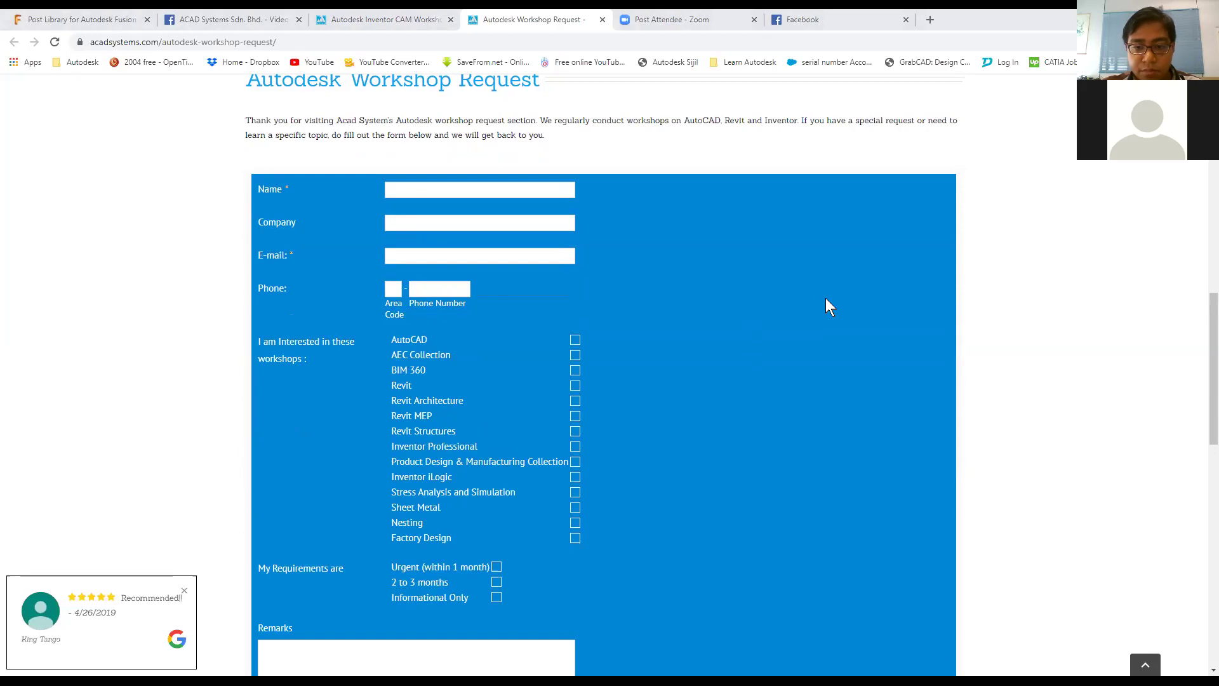
Switch to the slide presentation and advance to the closing slide about requesting a workshop topic.
{"action": "key", "text": "alt+Tab"}
{"action": "key", "text": "Right"}
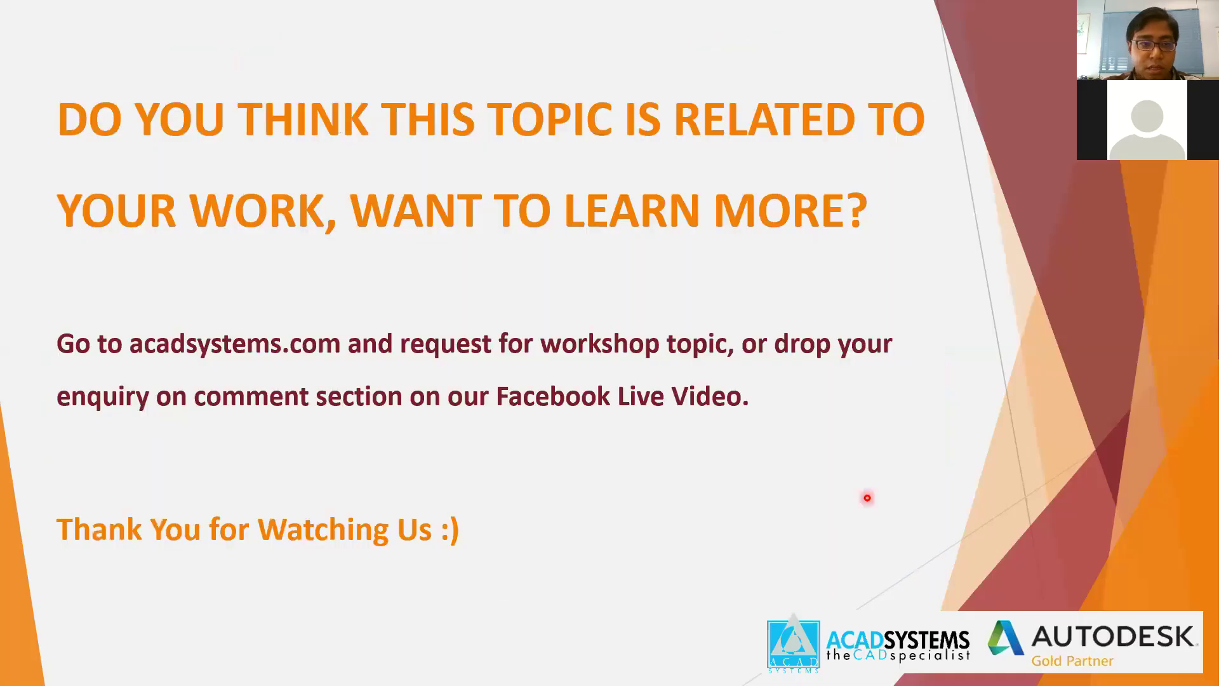